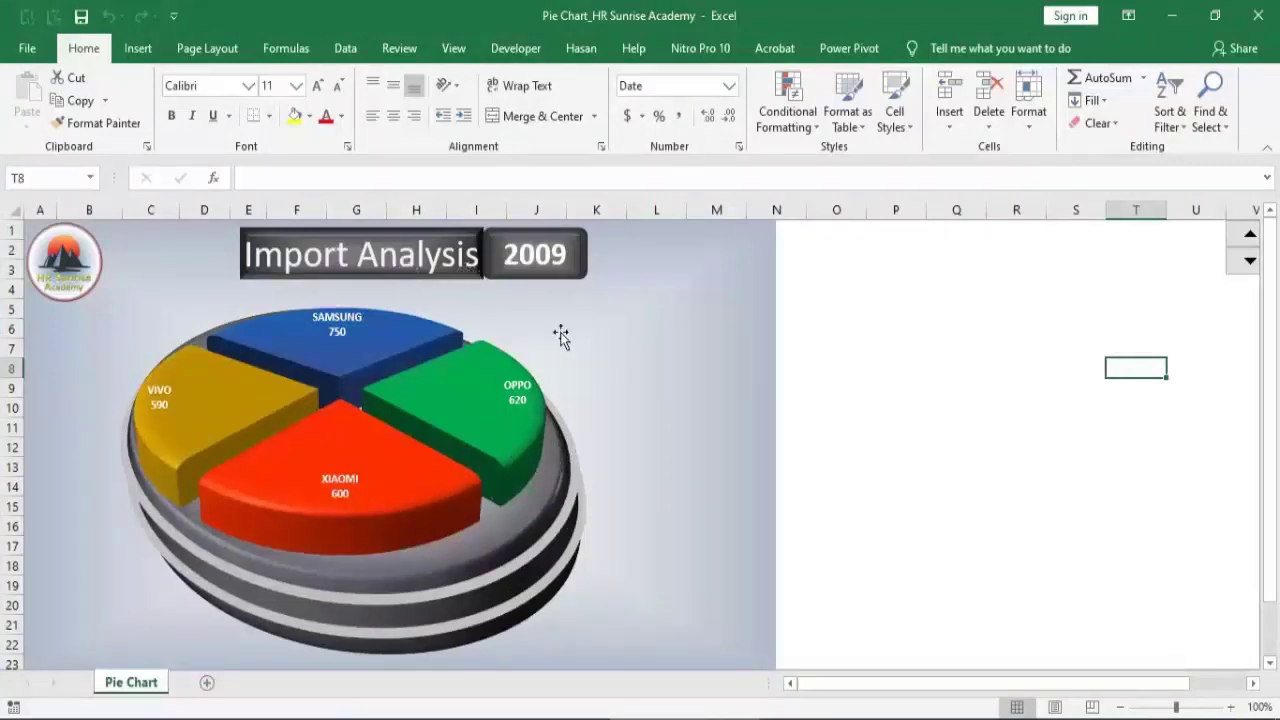
Step the year box up from 2009 to 2020 so the pie shows SAMSUNG 880, OPPO 690, XIAOMI 820, VIVO 680.
left_click(1250, 237)
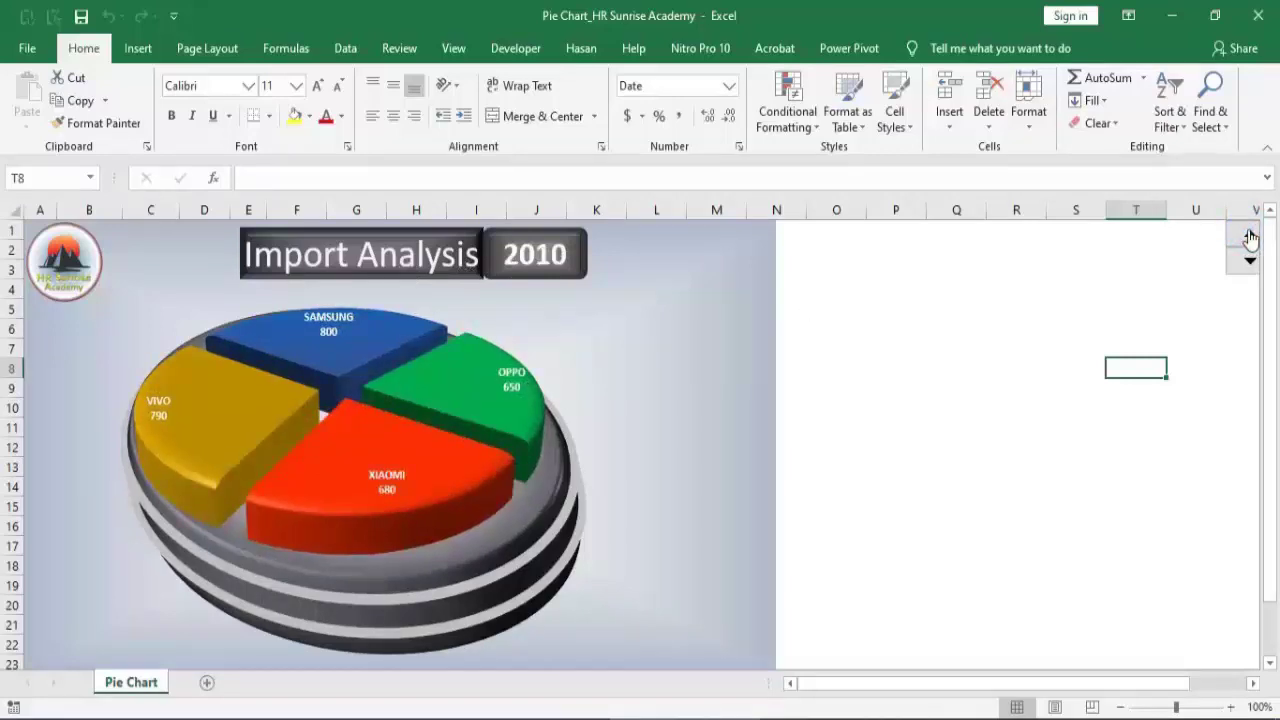
left_click(1250, 237)
left_click(1250, 237)
left_click(1250, 237)
left_click(1250, 237)
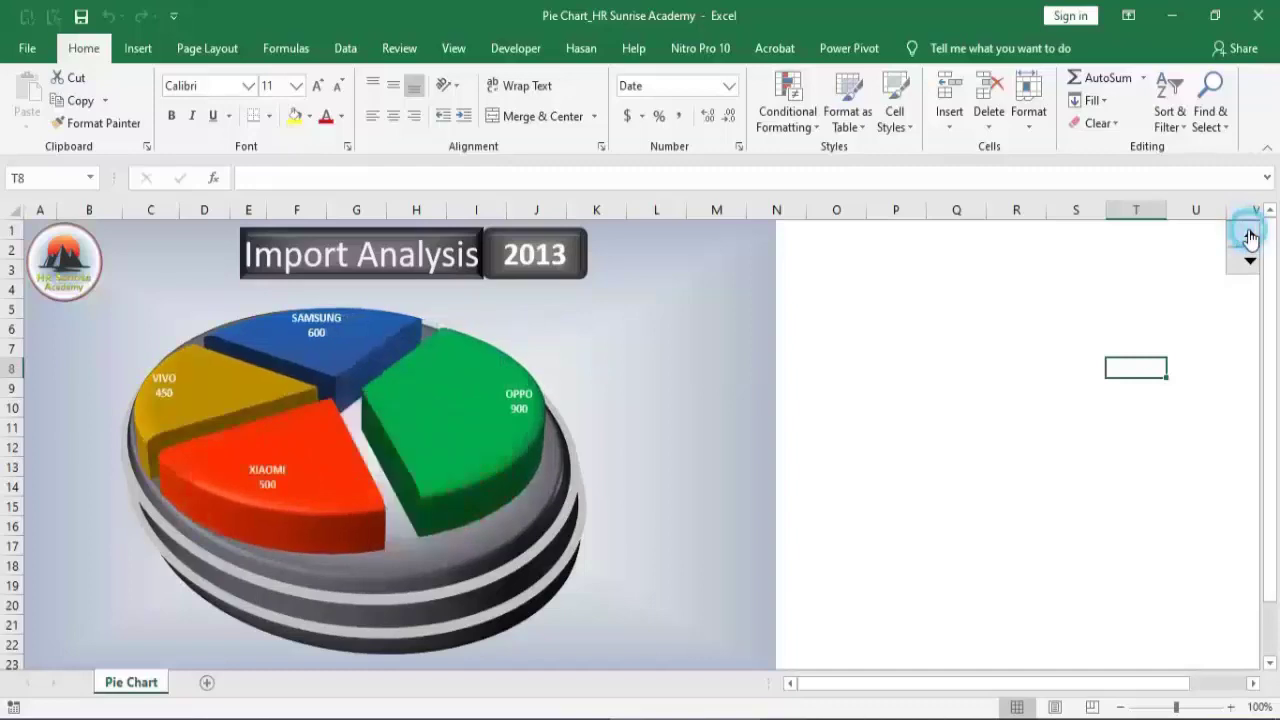
left_click(1250, 237)
left_click(1250, 237)
left_click(1250, 237)
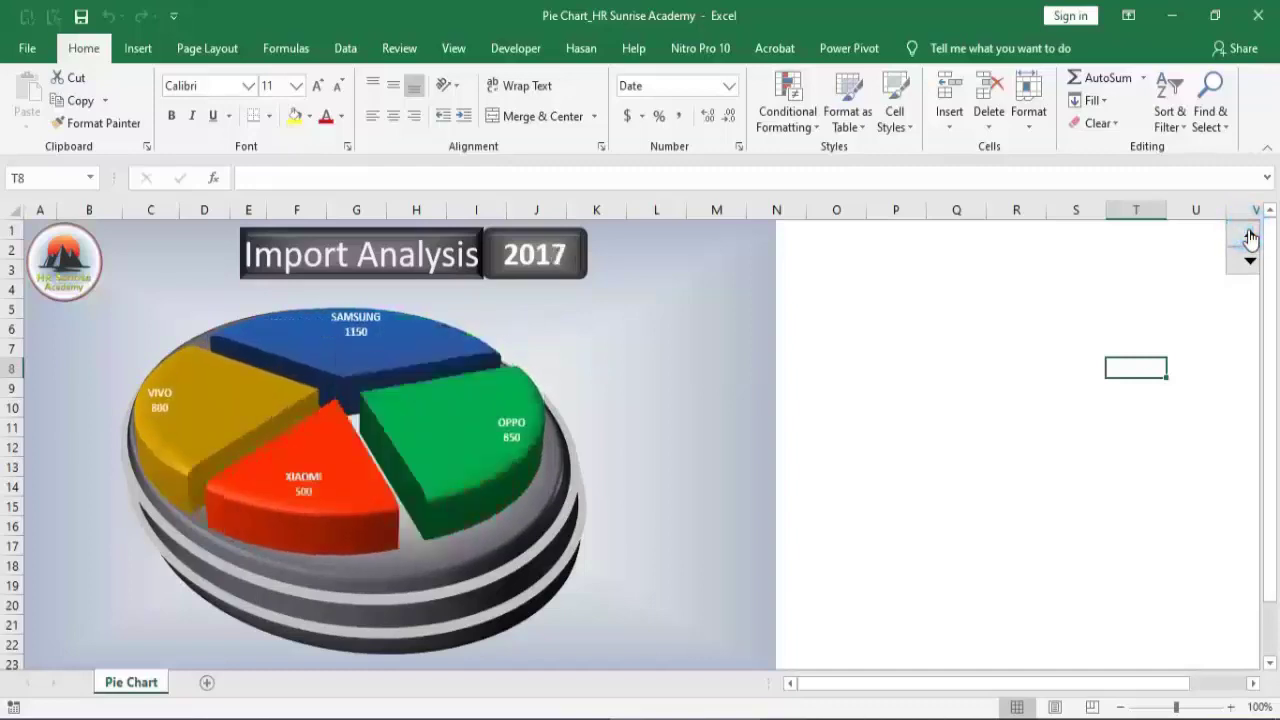
left_click(1250, 237)
left_click(1250, 237)
left_click(1250, 237)
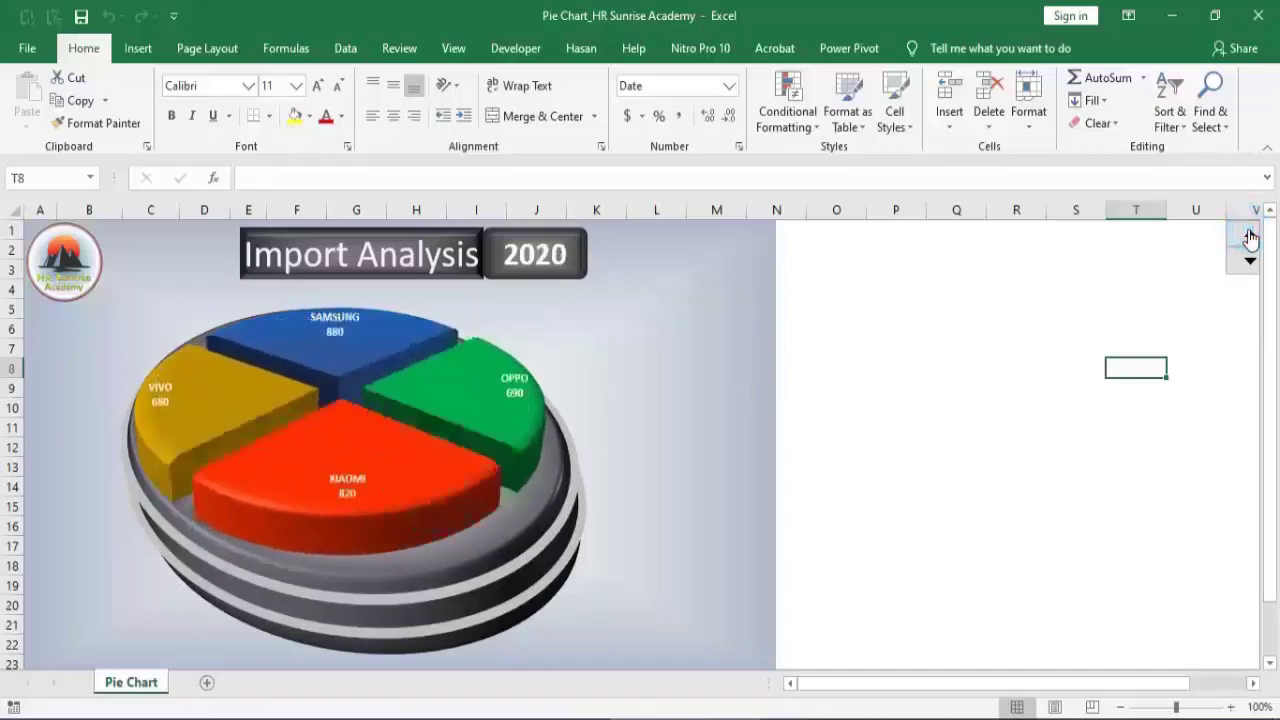
left_click(1250, 237)
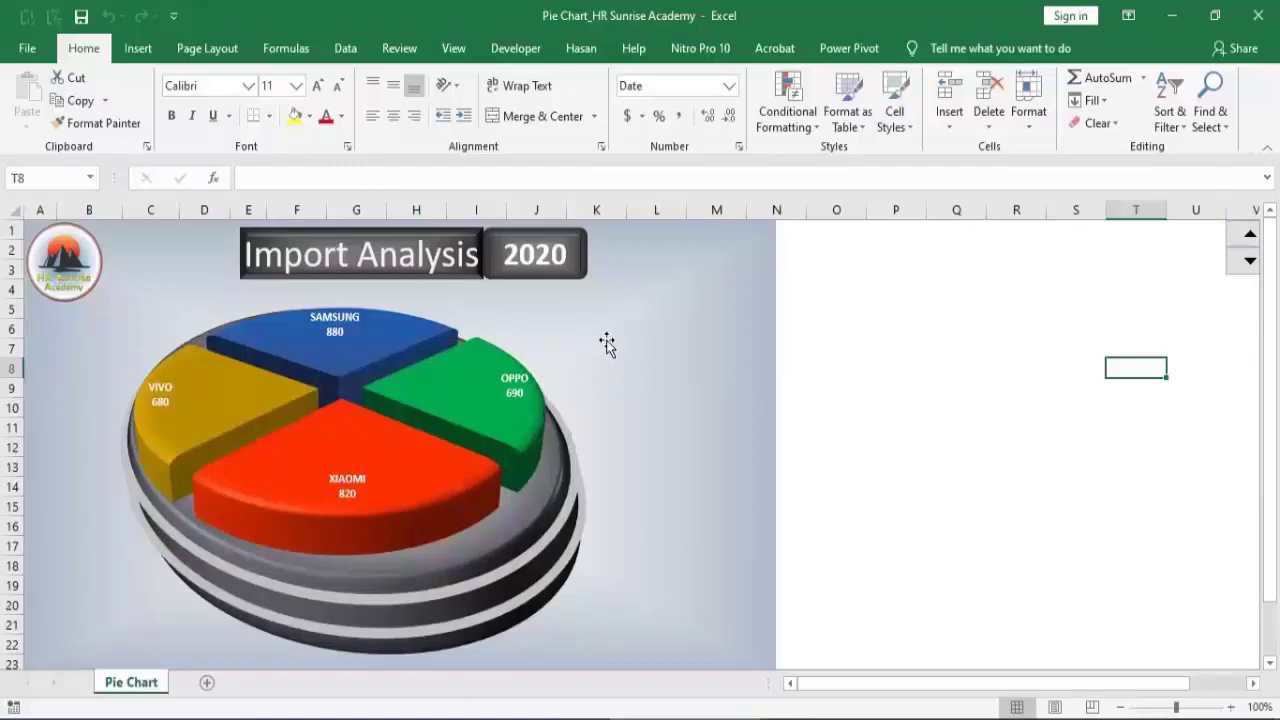
Add a new Sheet1 and paste the Pie Chart sheet's A5:E17 table into it at A7.
left_click(208, 683)
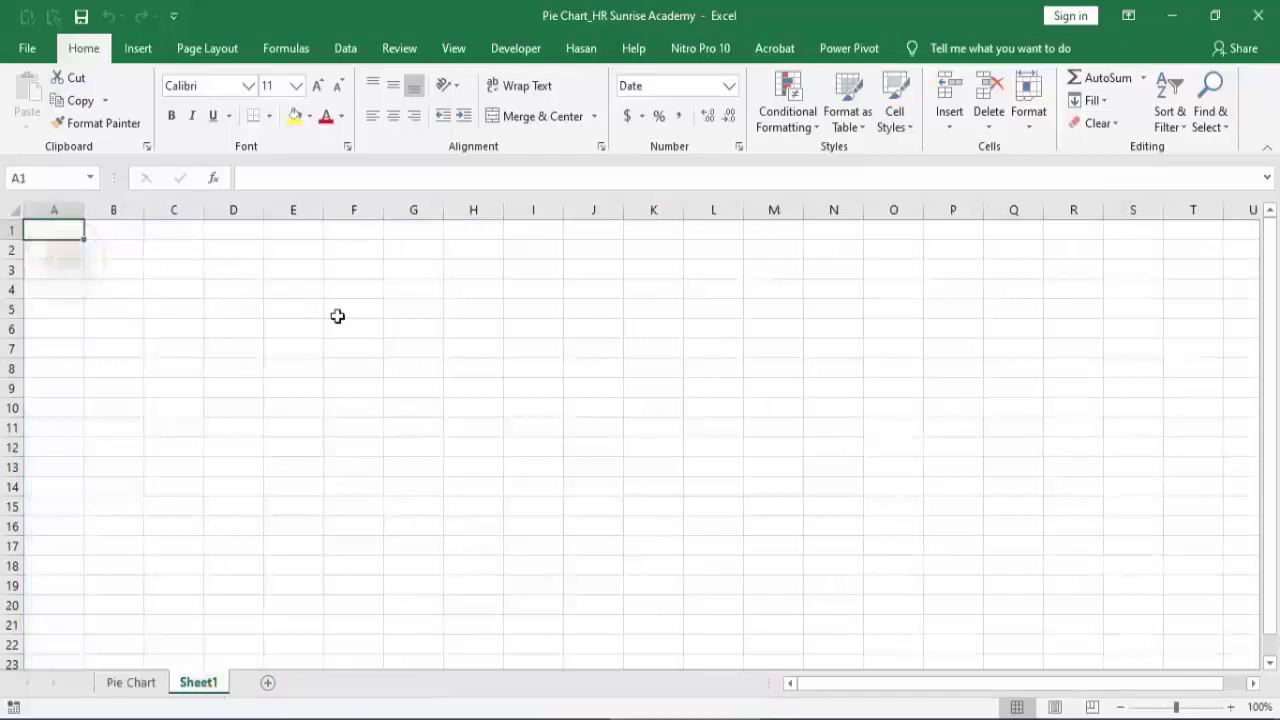
left_click(131, 682)
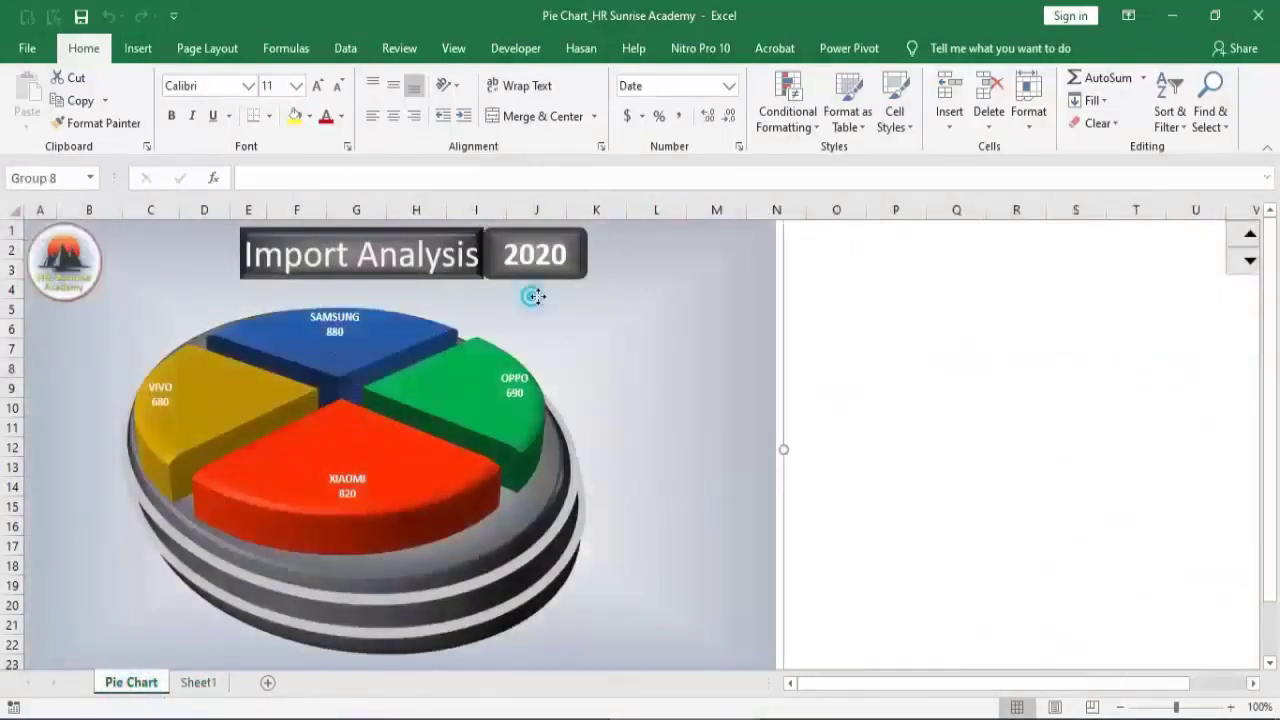
left_click_drag(531, 294, 1003, 371)
left_click_drag(40, 309, 248, 546)
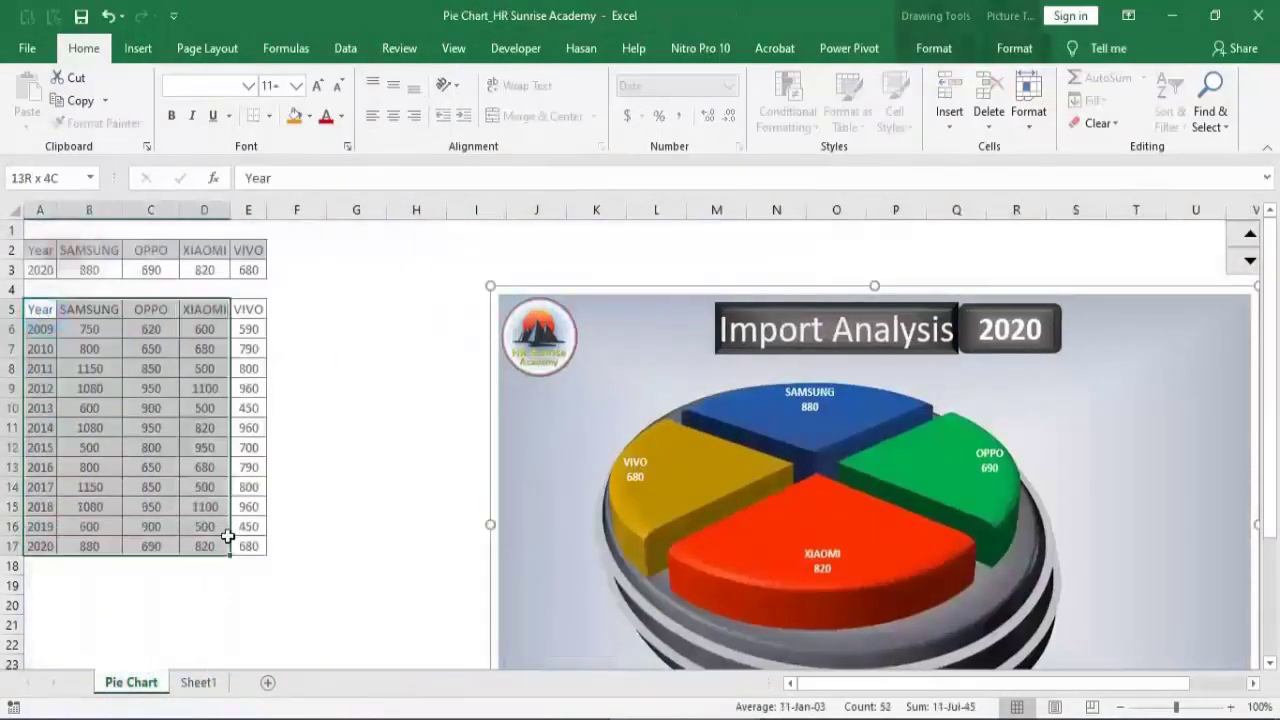
key("ctrl+c")
left_click(198, 683)
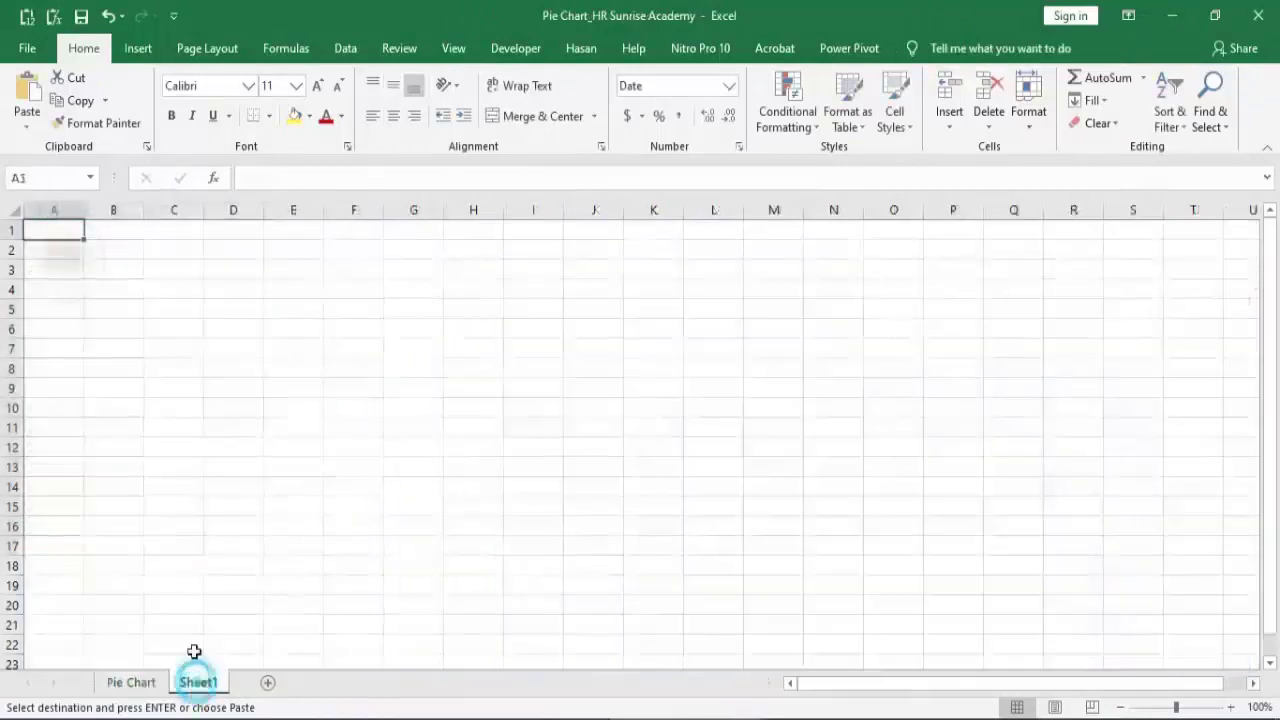
left_click(50, 350)
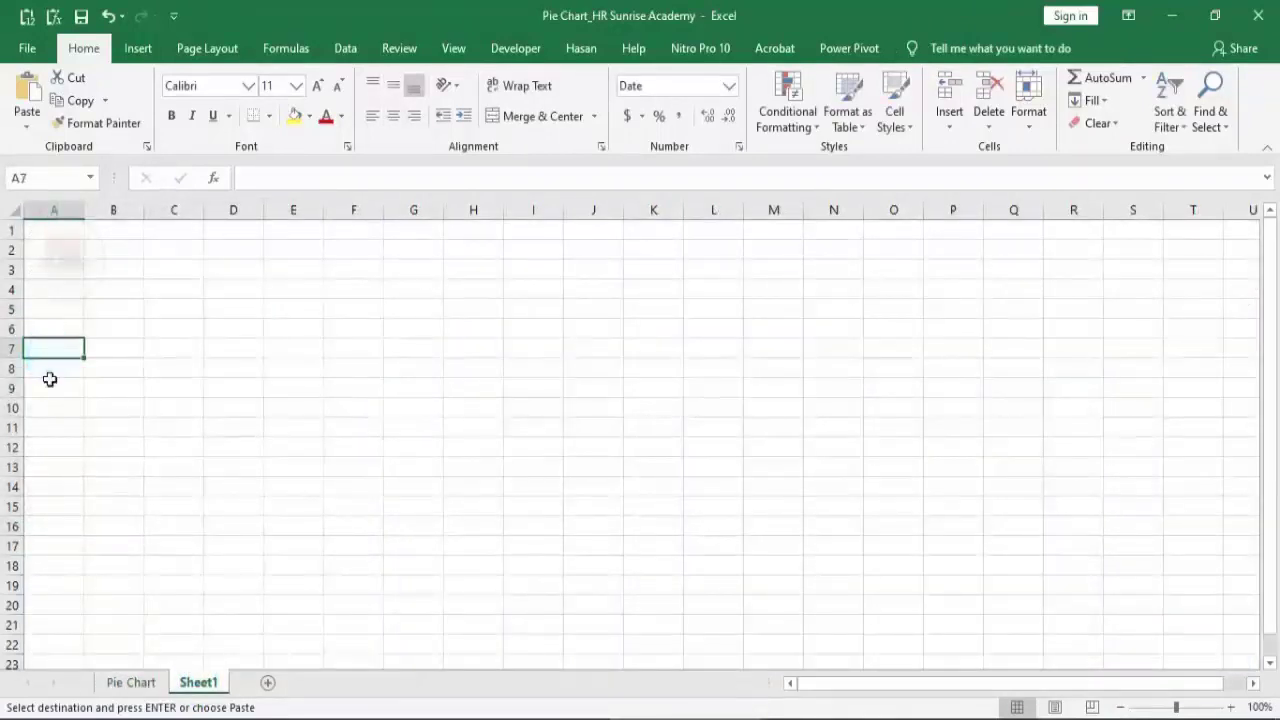
key("ctrl+v")
Format the whole sheet as Number with no decimal places.
left_click(366, 403)
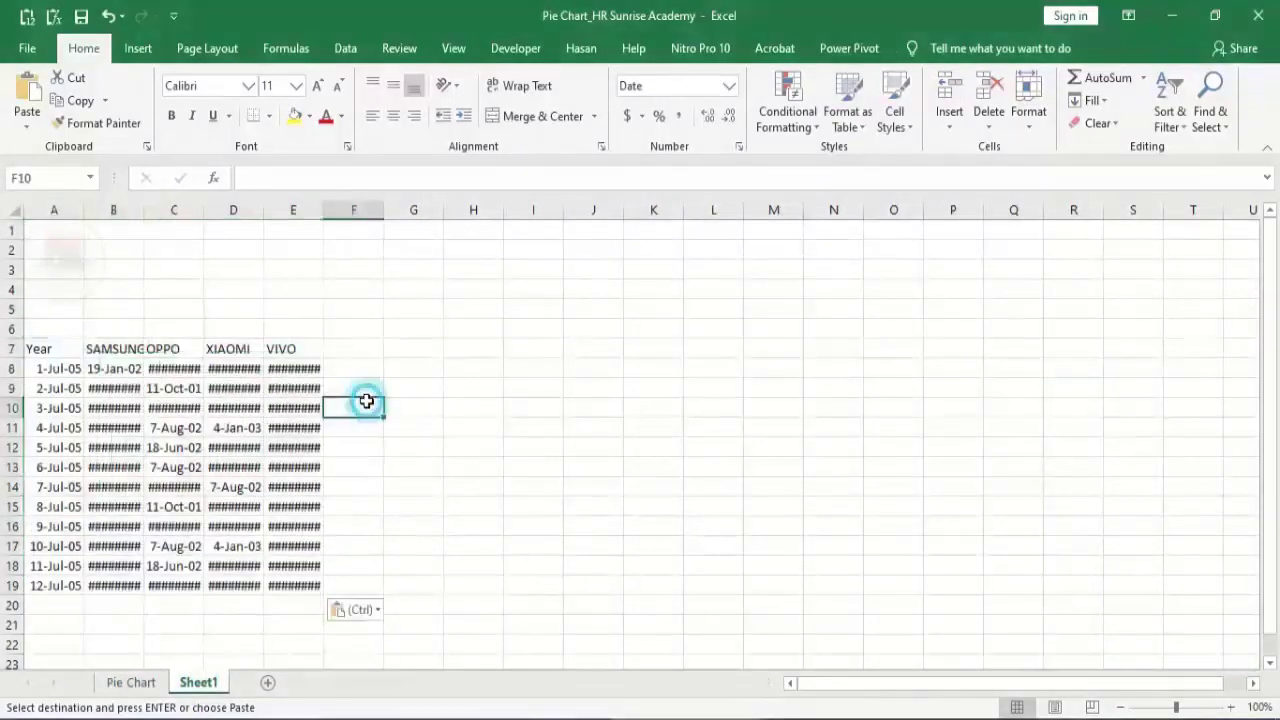
key("ctrl+a")
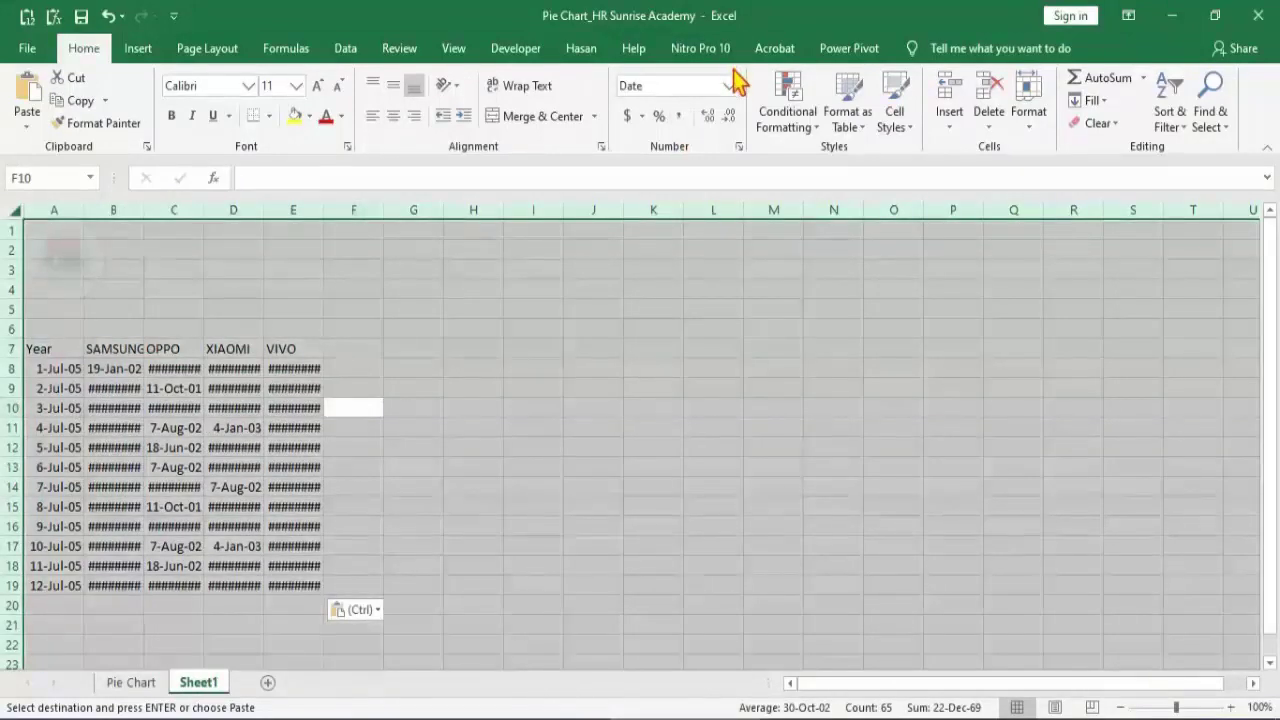
left_click(729, 85)
left_click(703, 165)
left_click(729, 115)
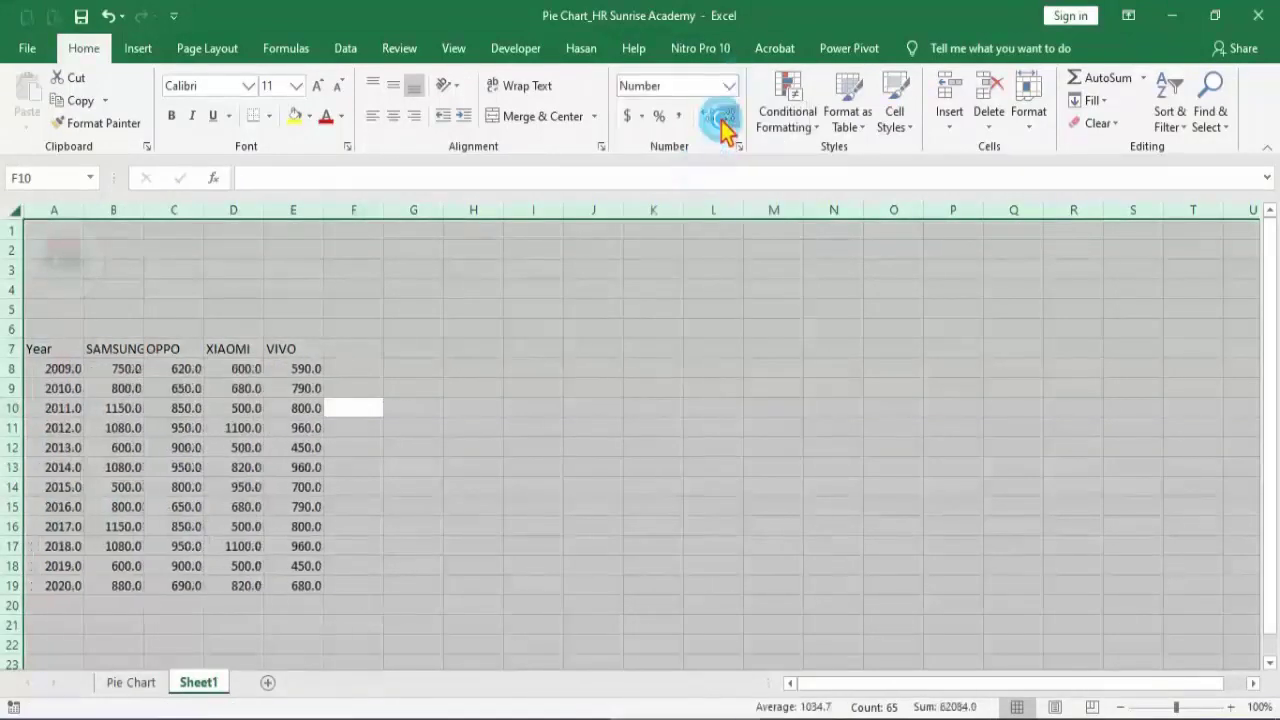
left_click(729, 115)
left_click(444, 372)
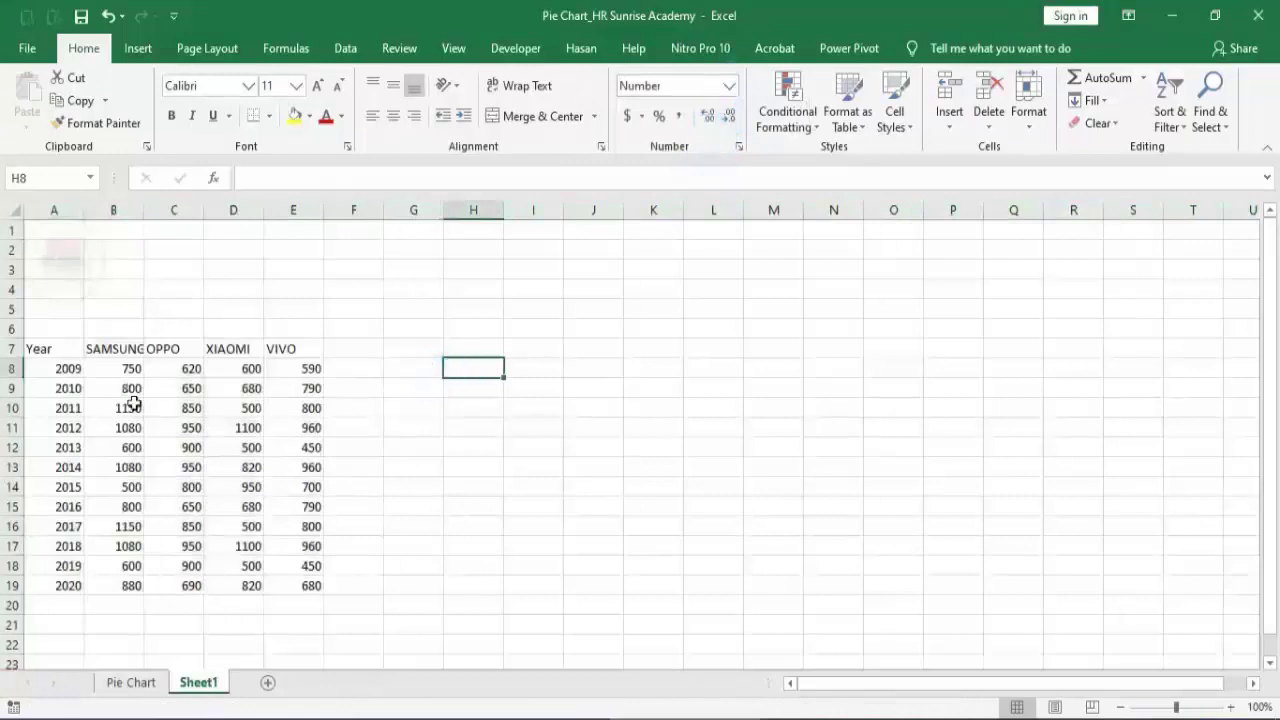
Copy the header row A7:E7 into A3:E3 and enter 2009 in A4.
left_click_drag(40, 348, 286, 348)
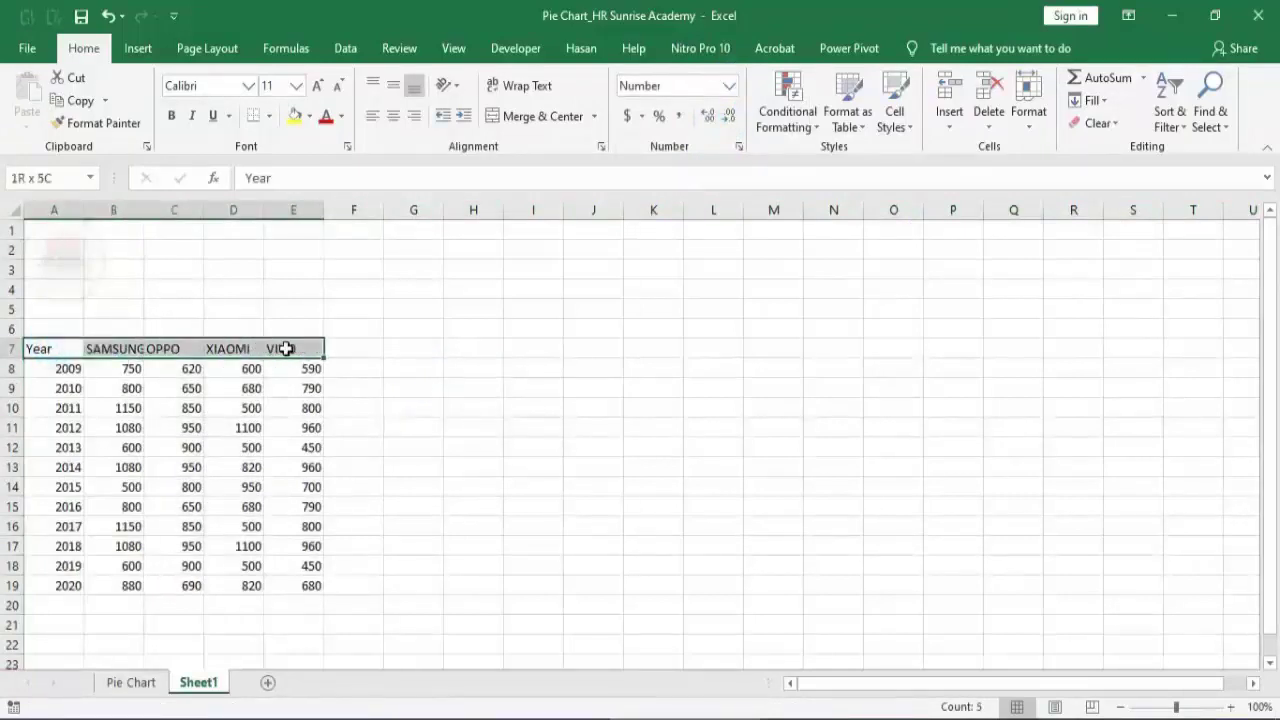
key("ctrl+c")
left_click(76, 269)
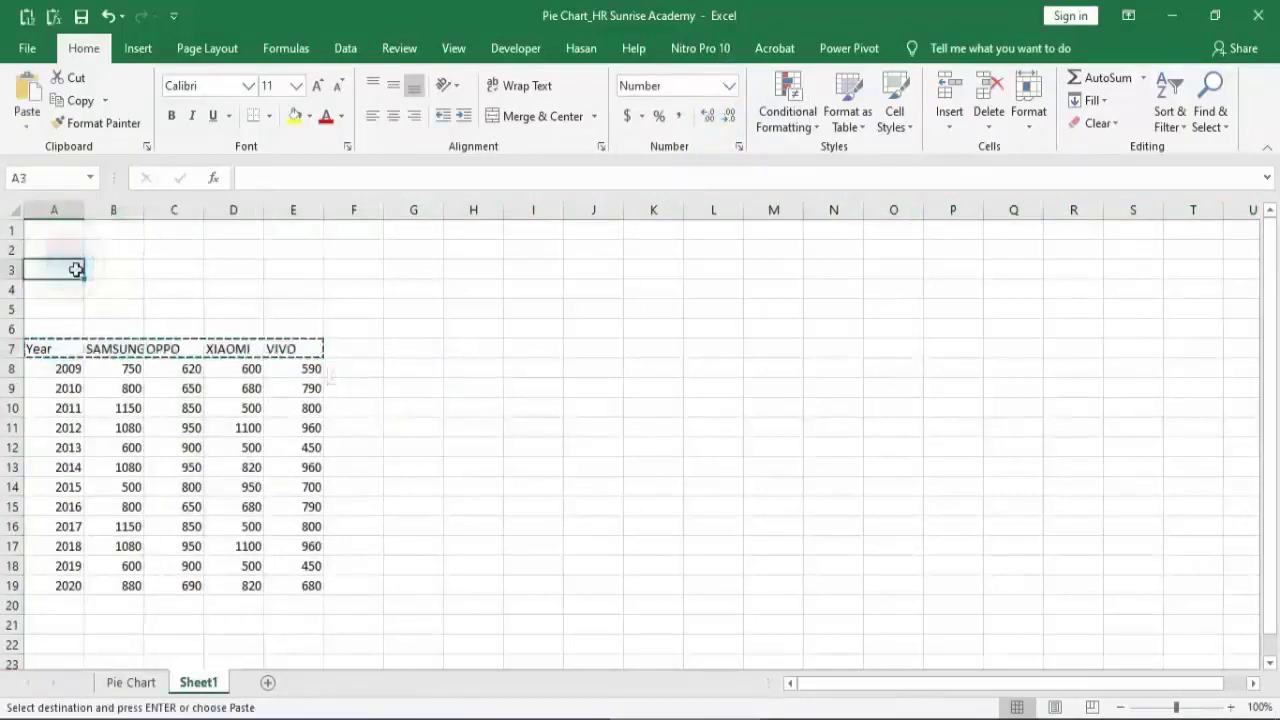
key("ctrl+v")
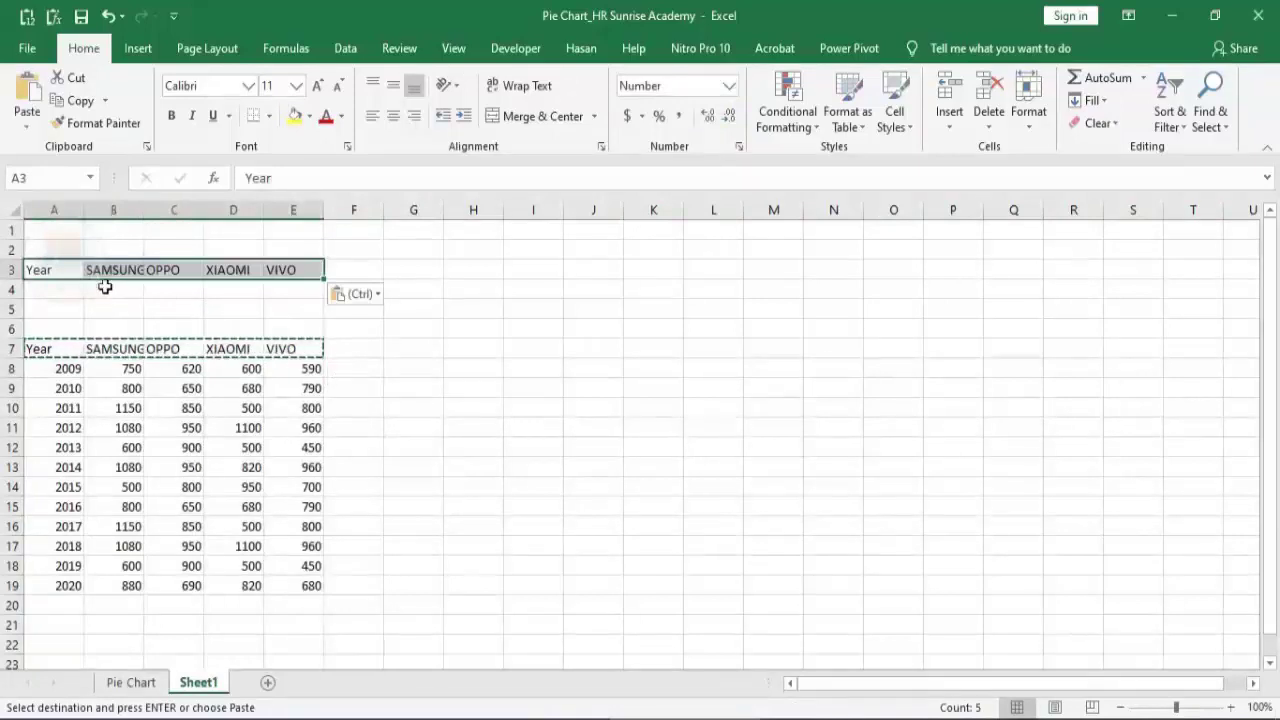
left_click(75, 291)
type("2009")
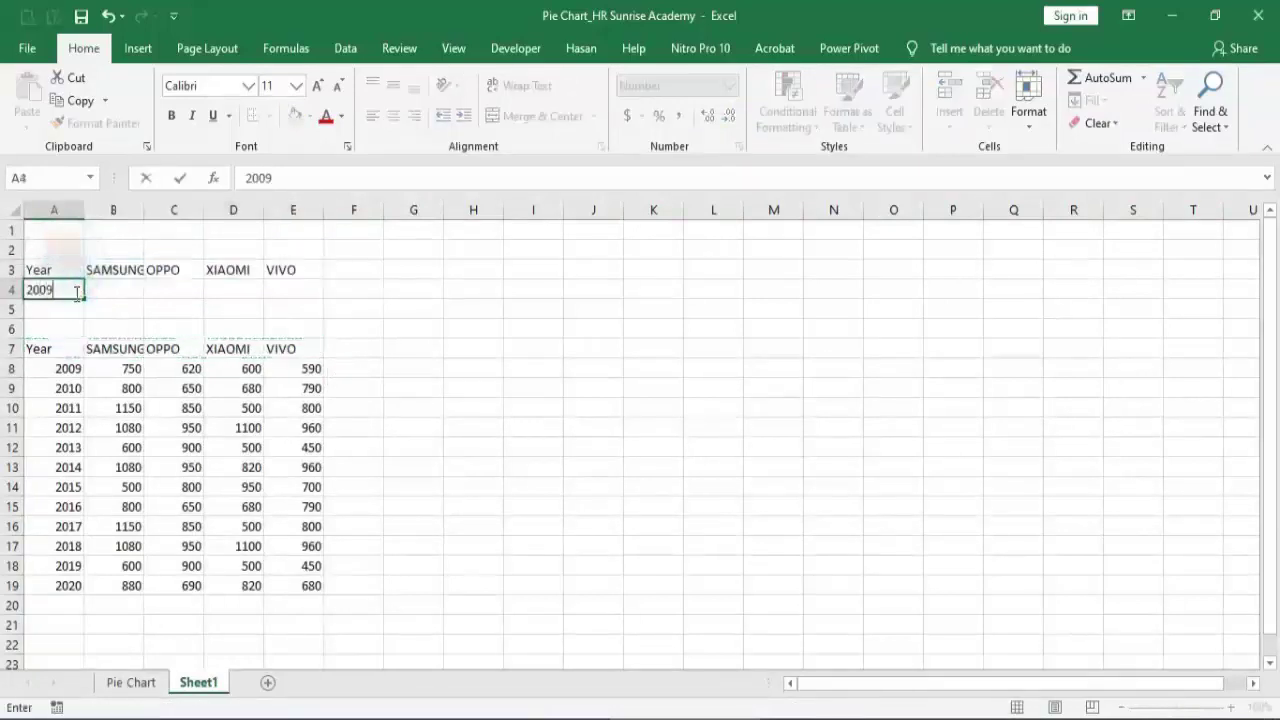
key("Tab")
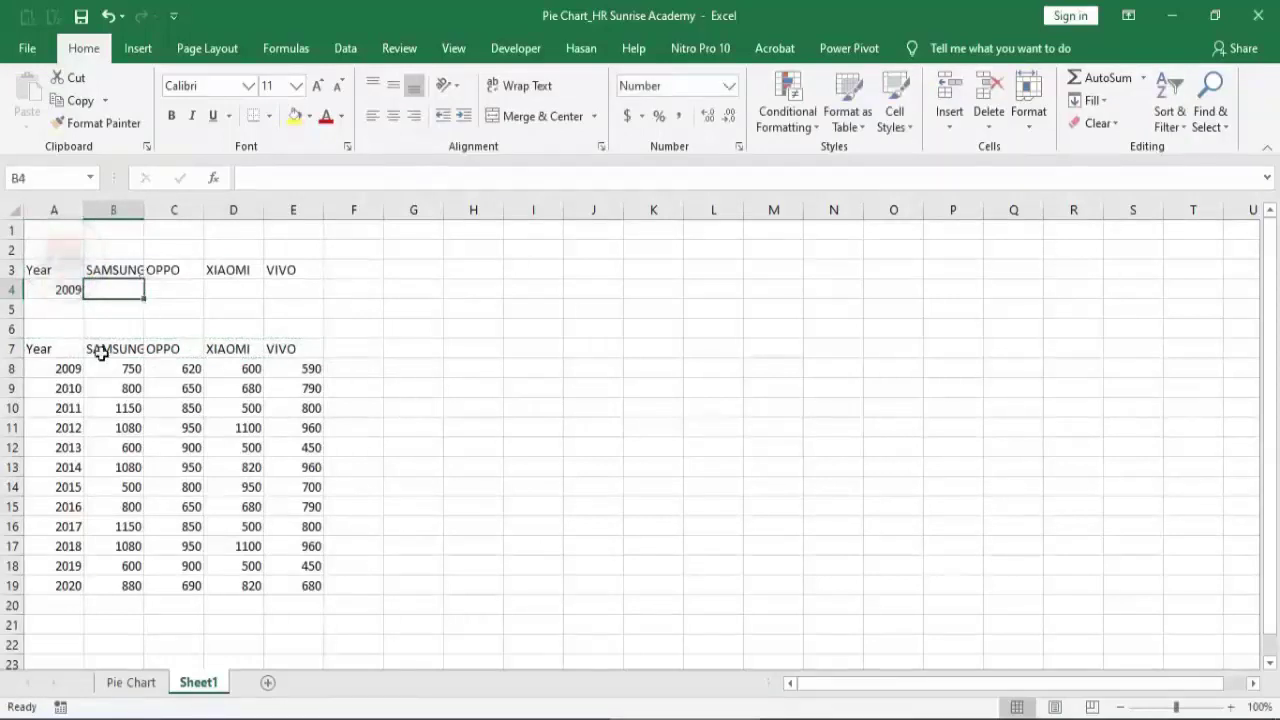
Enter =INDEX(B8:B19,MATCH($A$4,$A$8:$A$19,0)) in B4, returning SAMSUNG's 2009 value 750.
type("=")
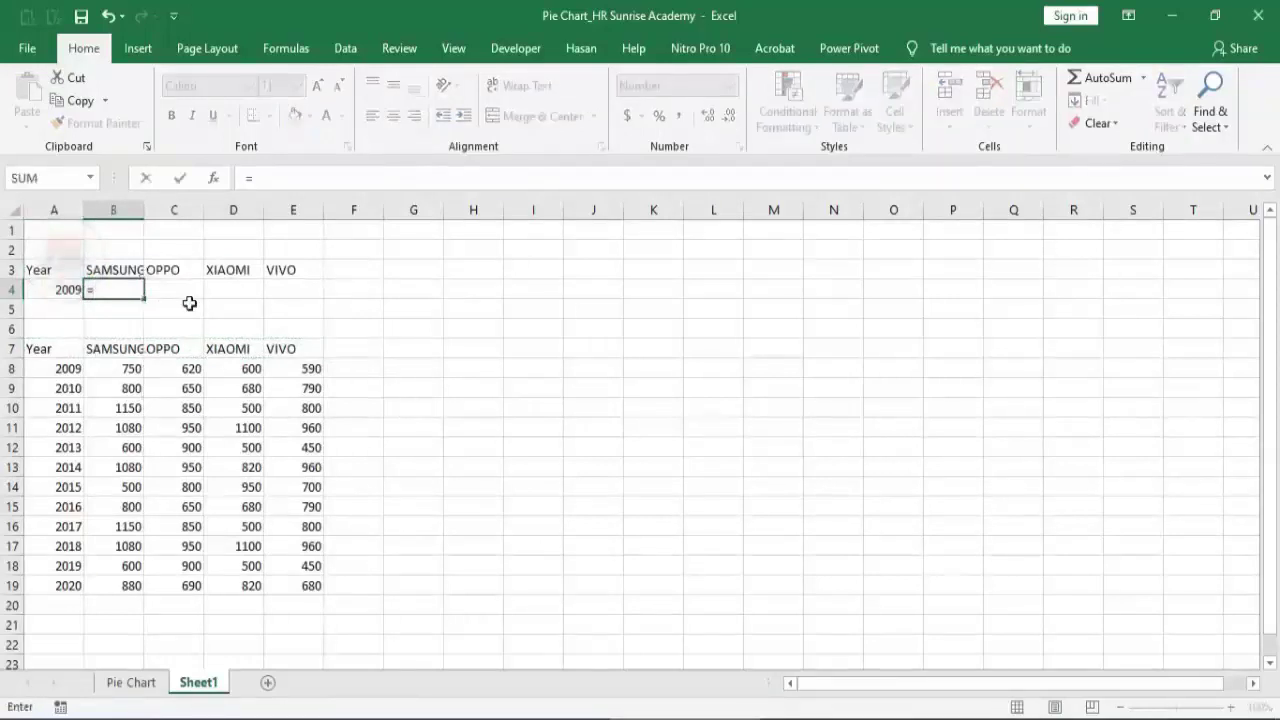
type("ind")
key("Tab")
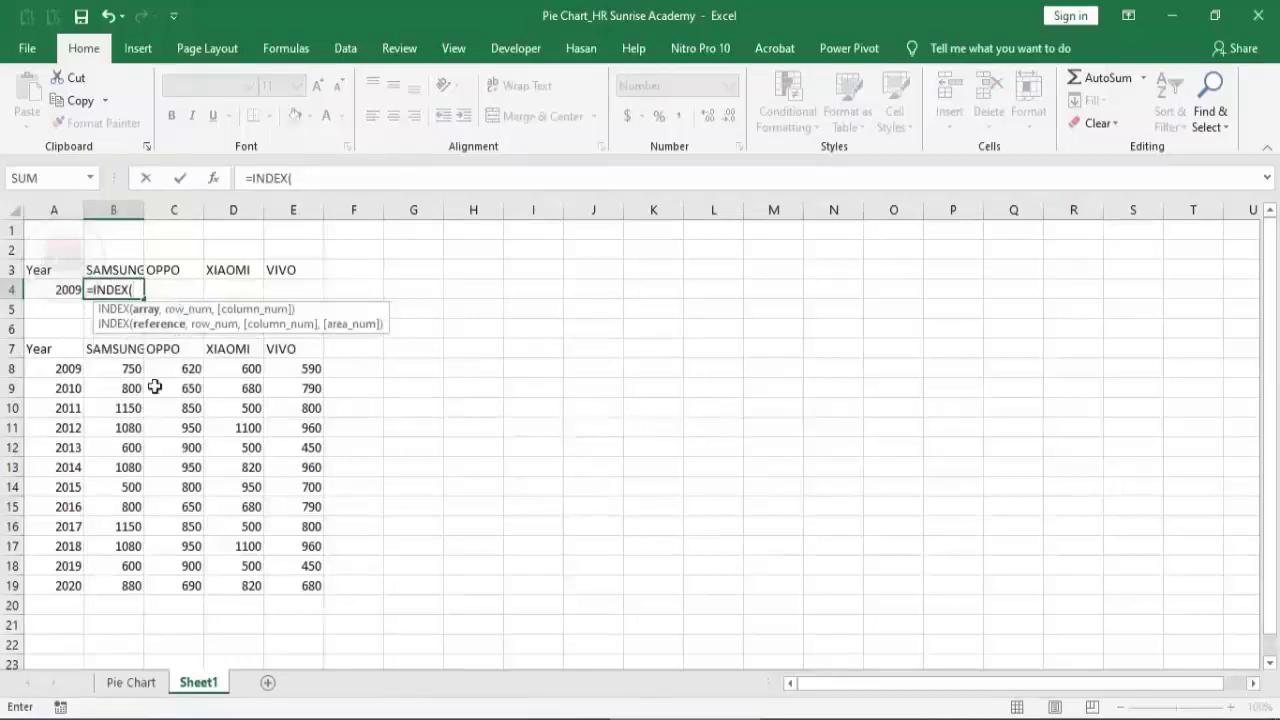
left_click_drag(109, 368, 129, 588)
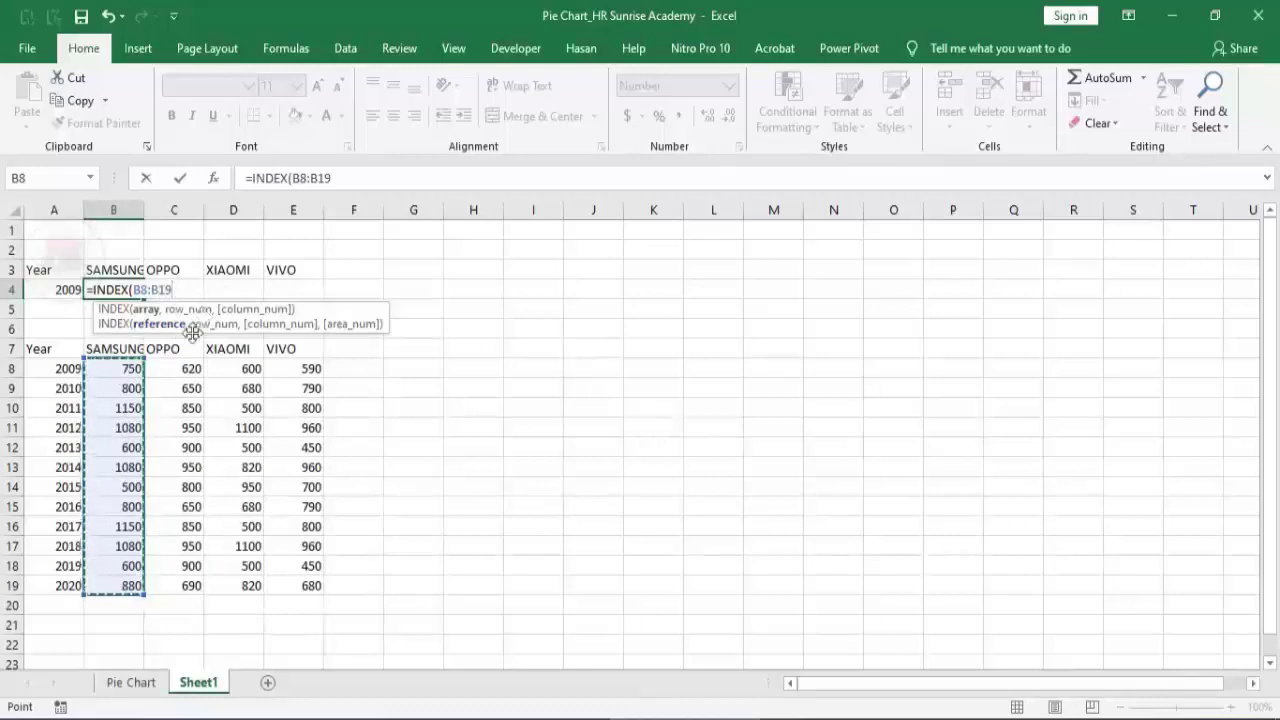
type(",")
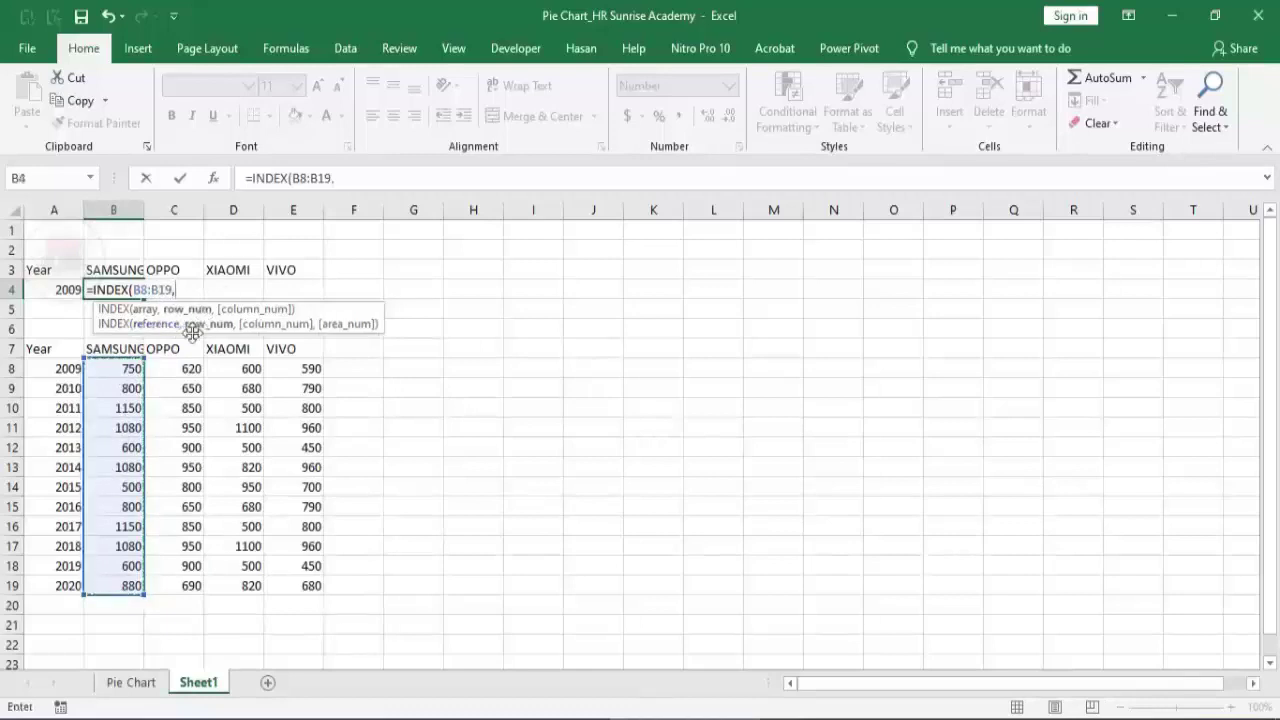
type("ma")
double_click(192, 333)
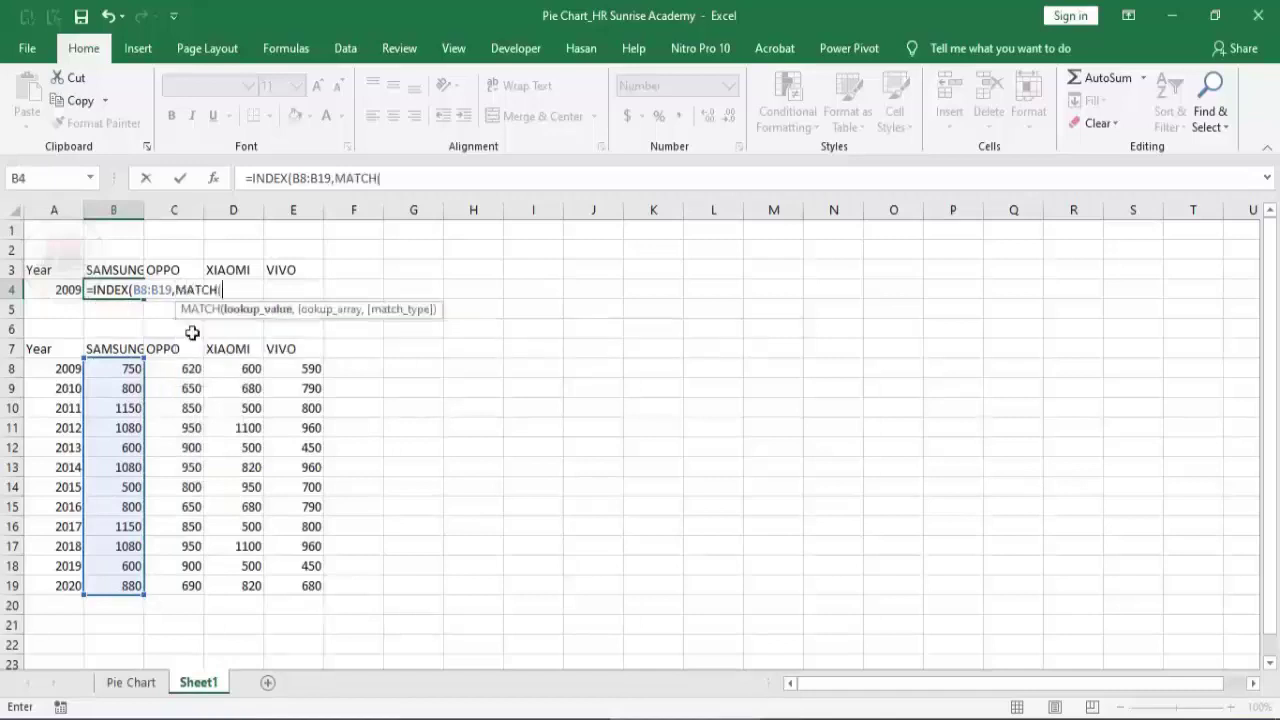
left_click(383, 178)
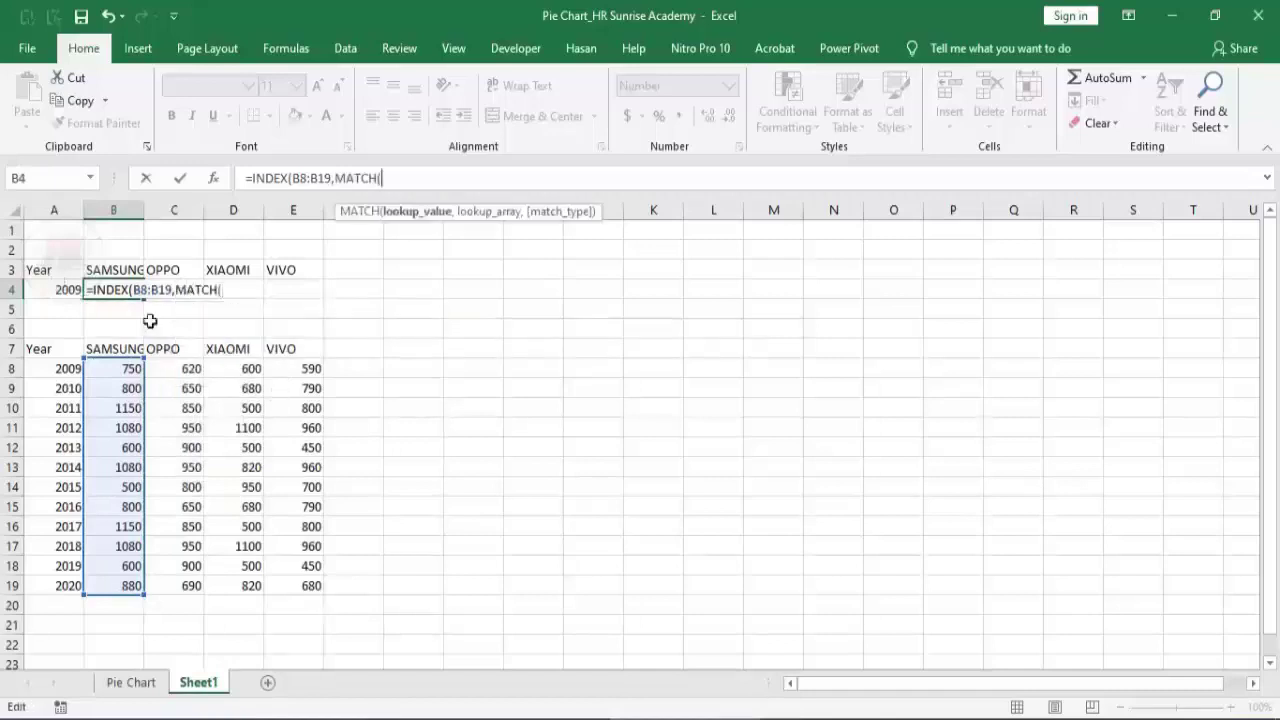
left_click(41, 290)
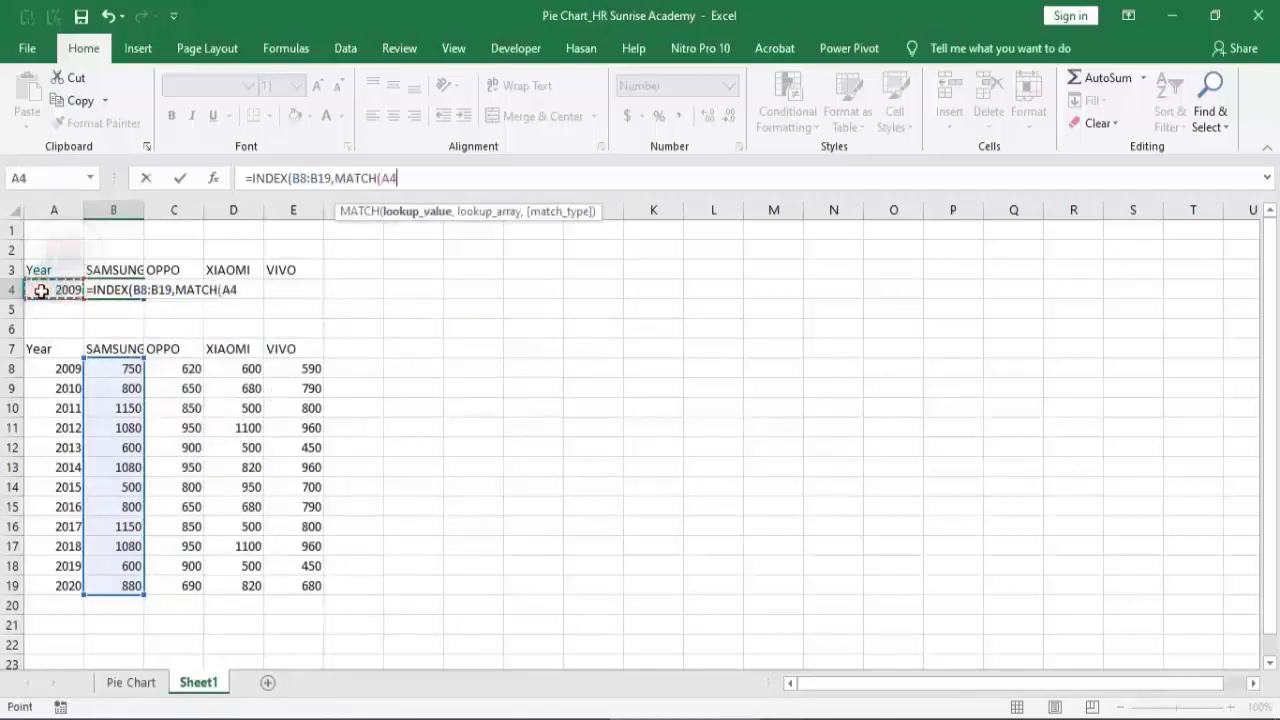
key("F4")
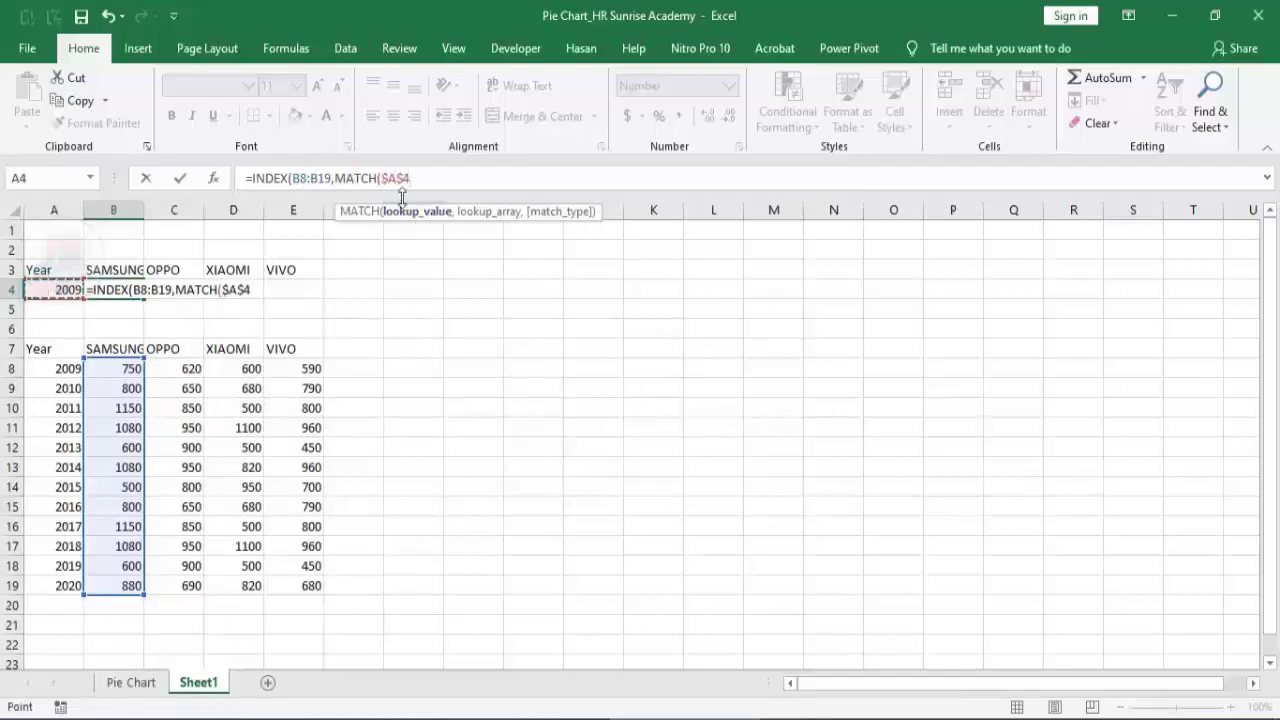
type(",")
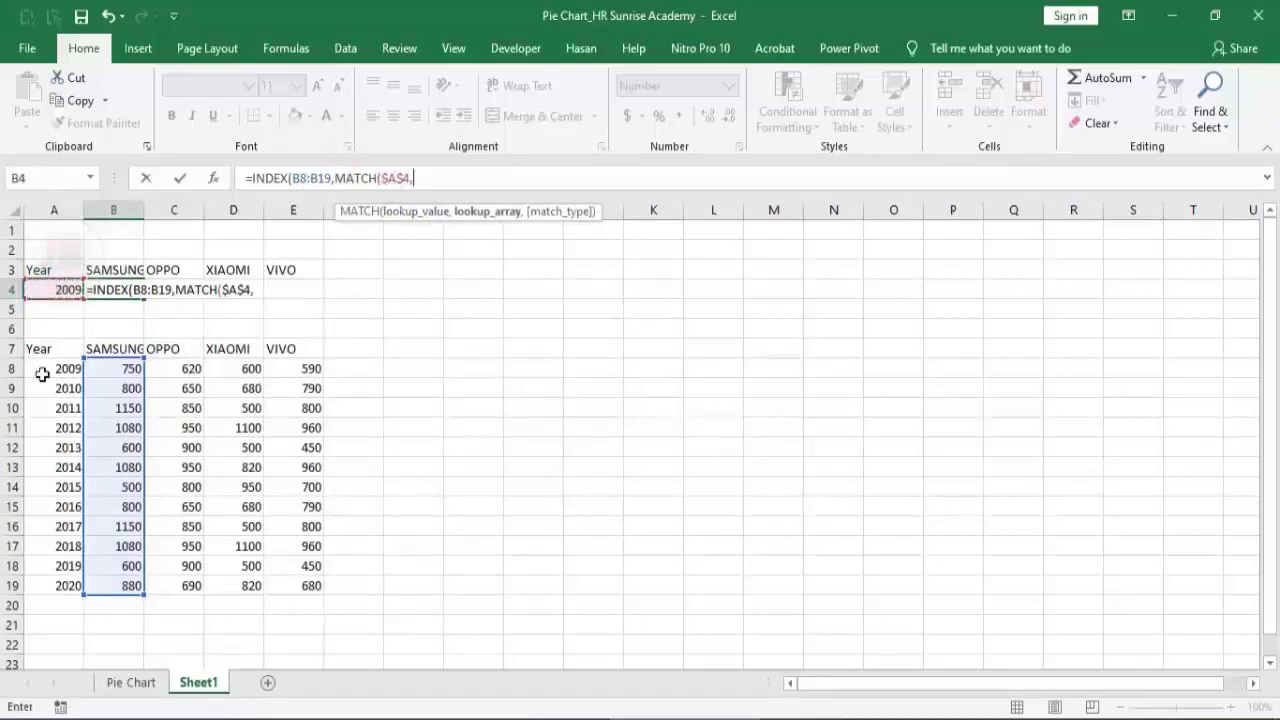
left_click_drag(45, 368, 57, 585)
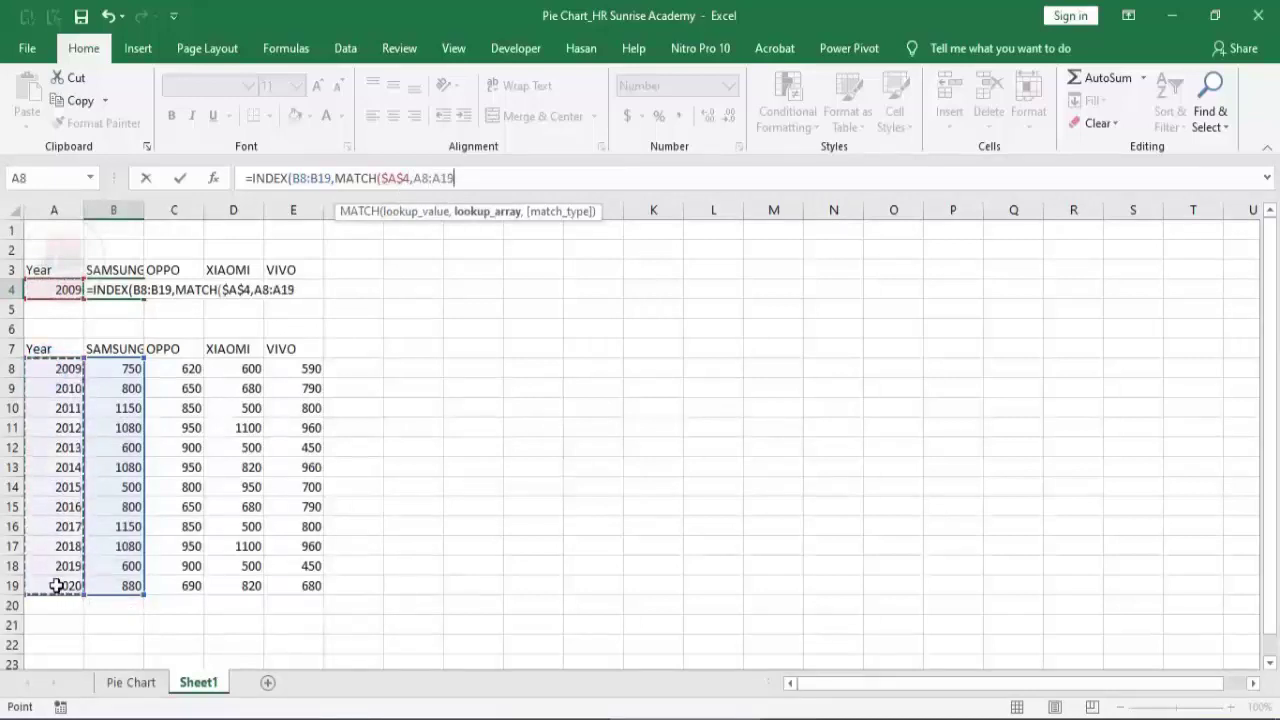
key("F4")
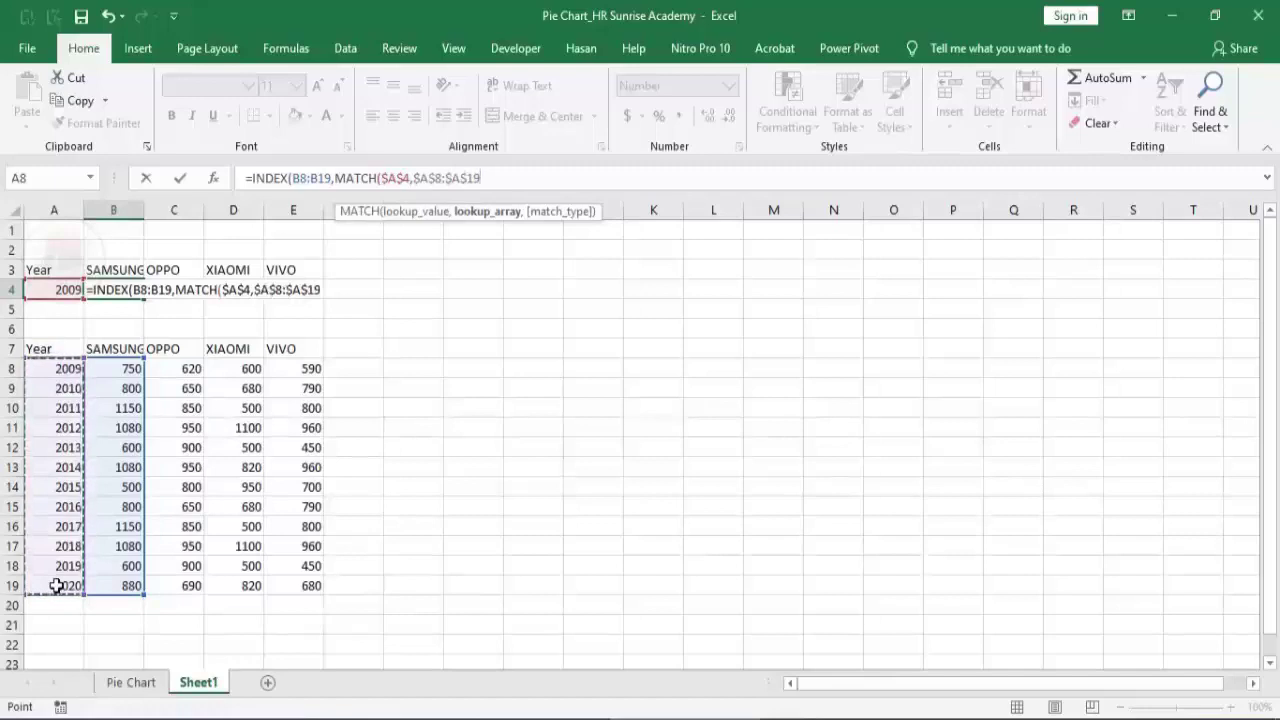
type(",0")
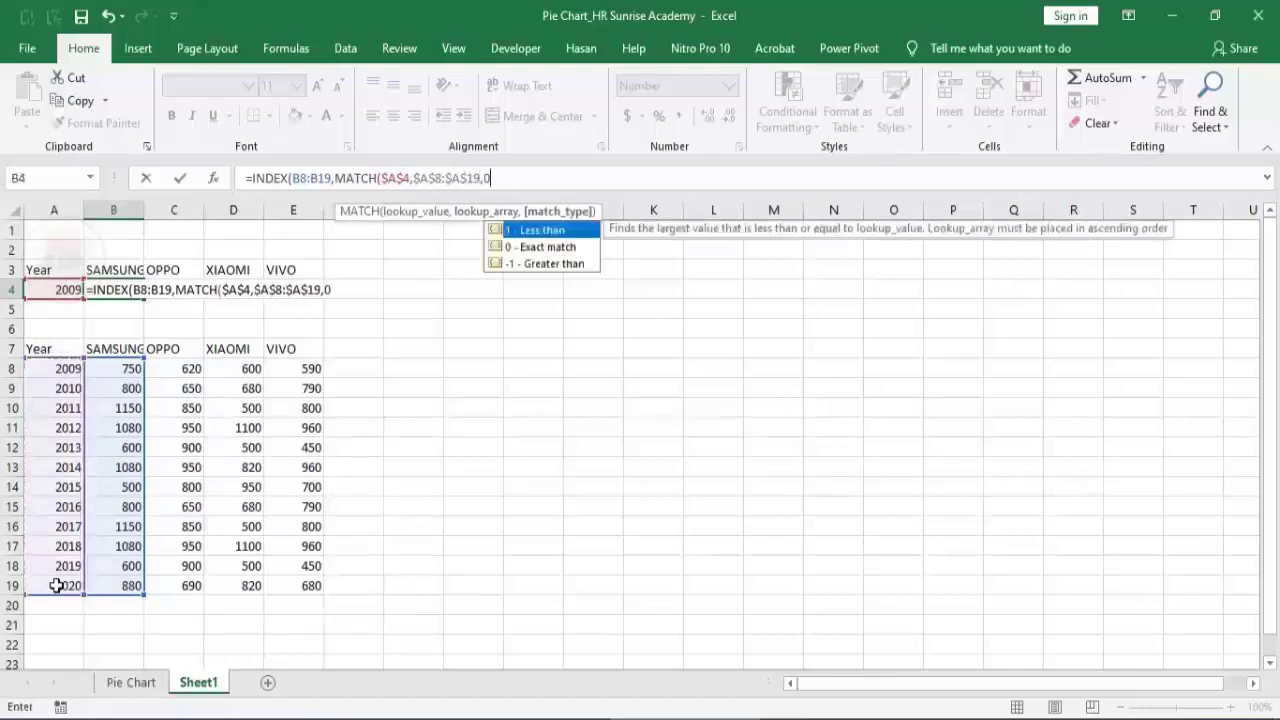
type(")")
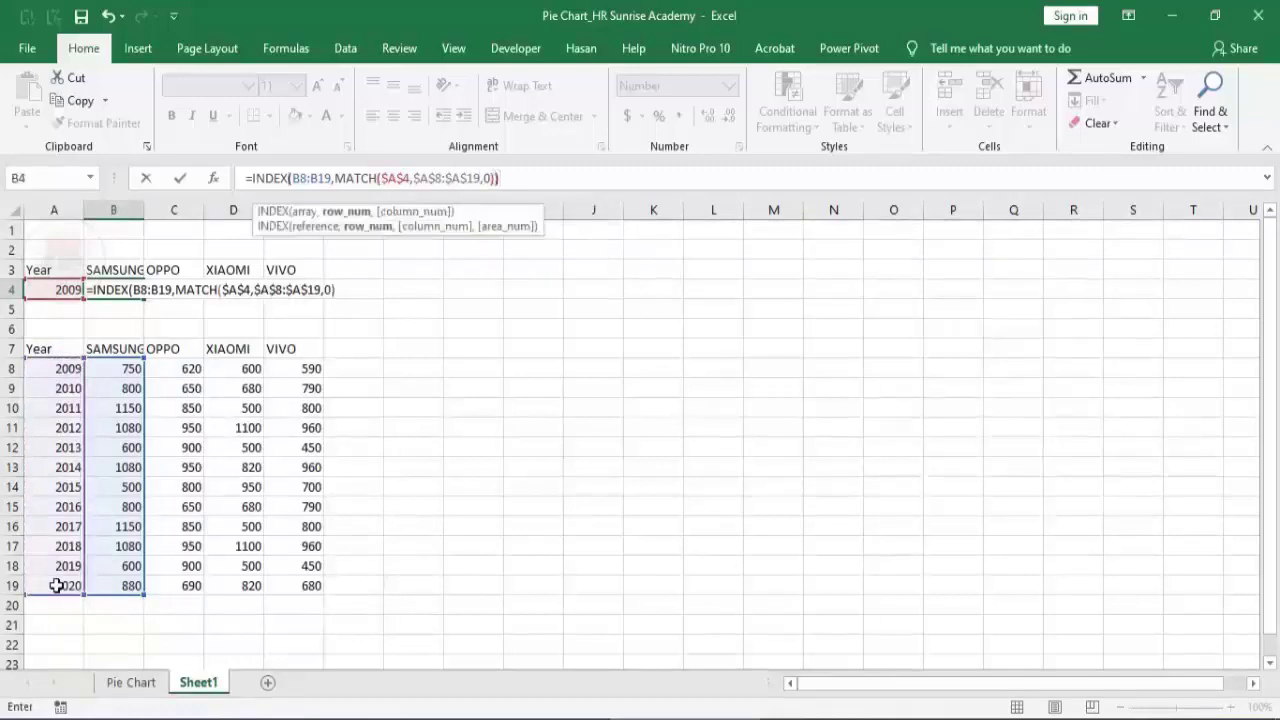
type(")")
key("Return")
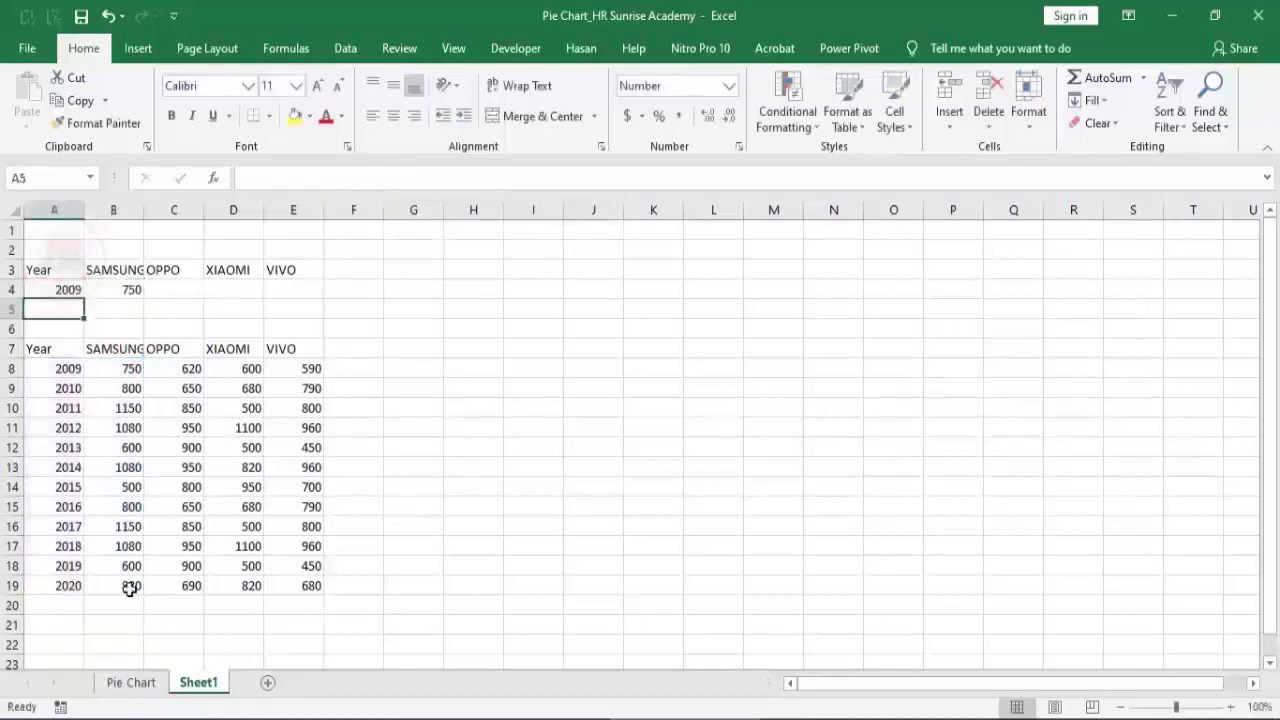
Fill the B4 formula across to E4 and test it by switching A4 to 2010, then back to 2009.
left_click(123, 289)
left_click_drag(142, 298, 322, 300)
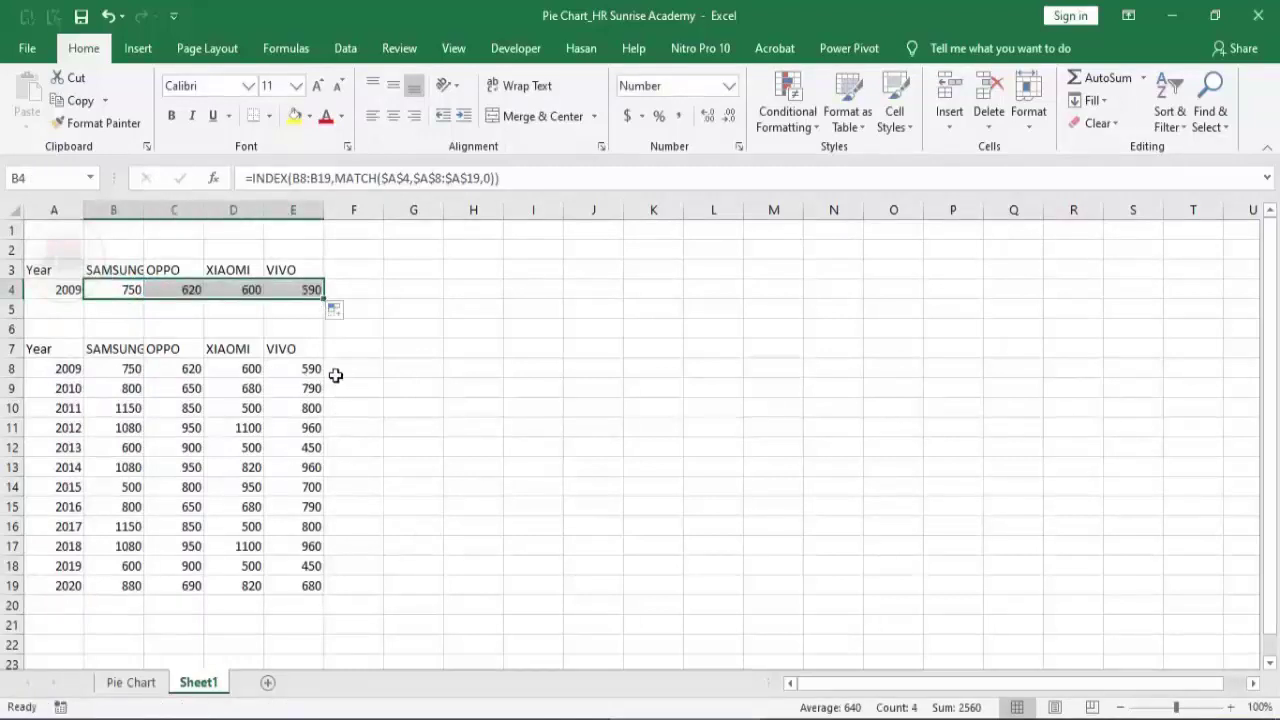
left_click(58, 289)
type("20")
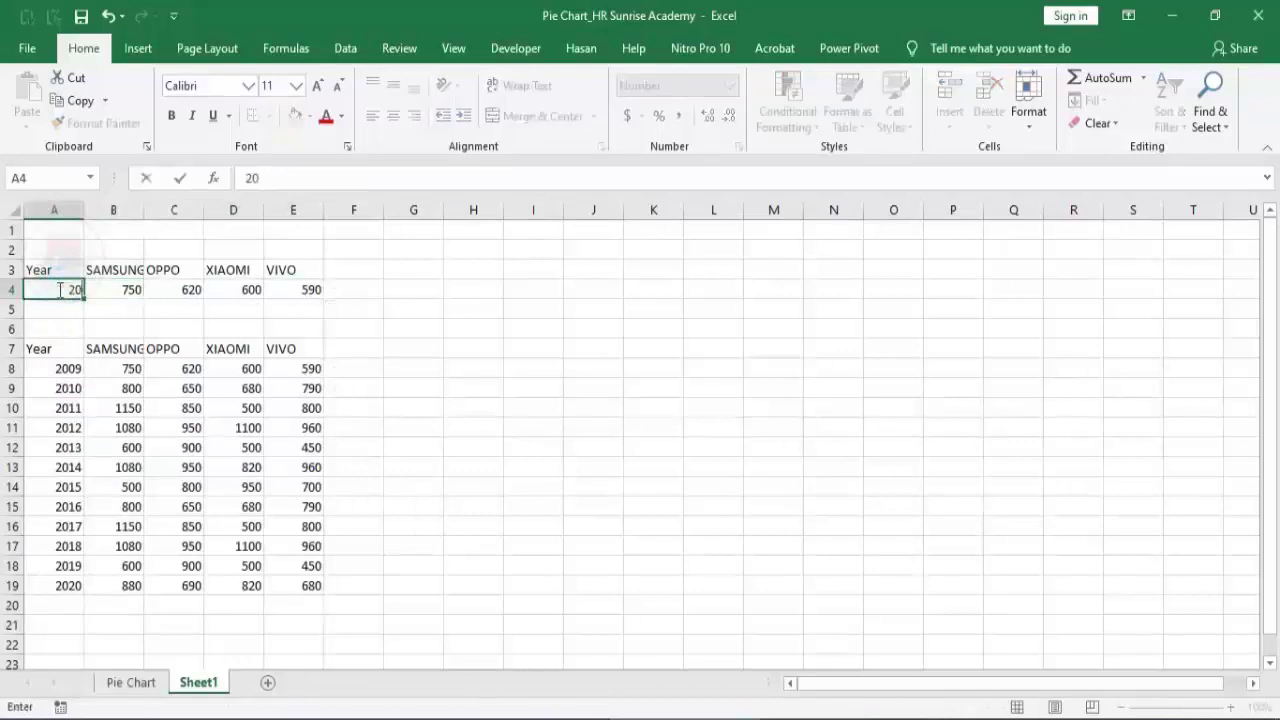
type("10")
key("Return")
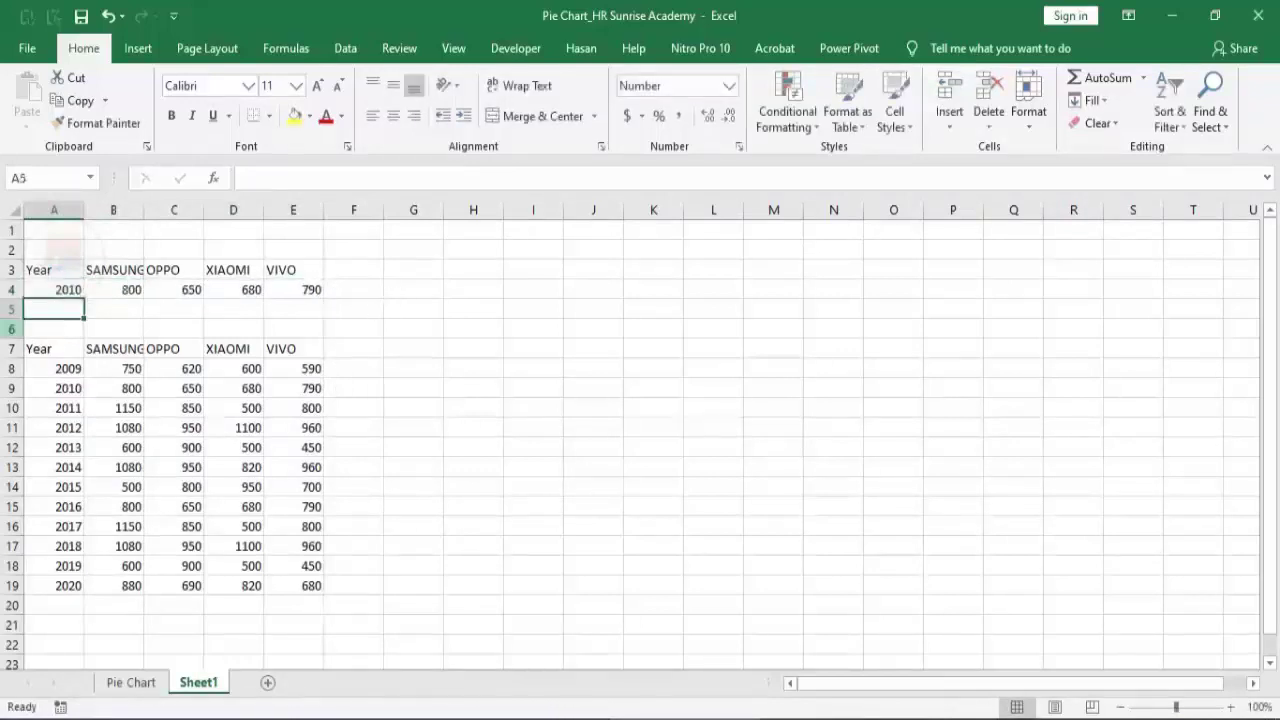
left_click(62, 289)
type("200")
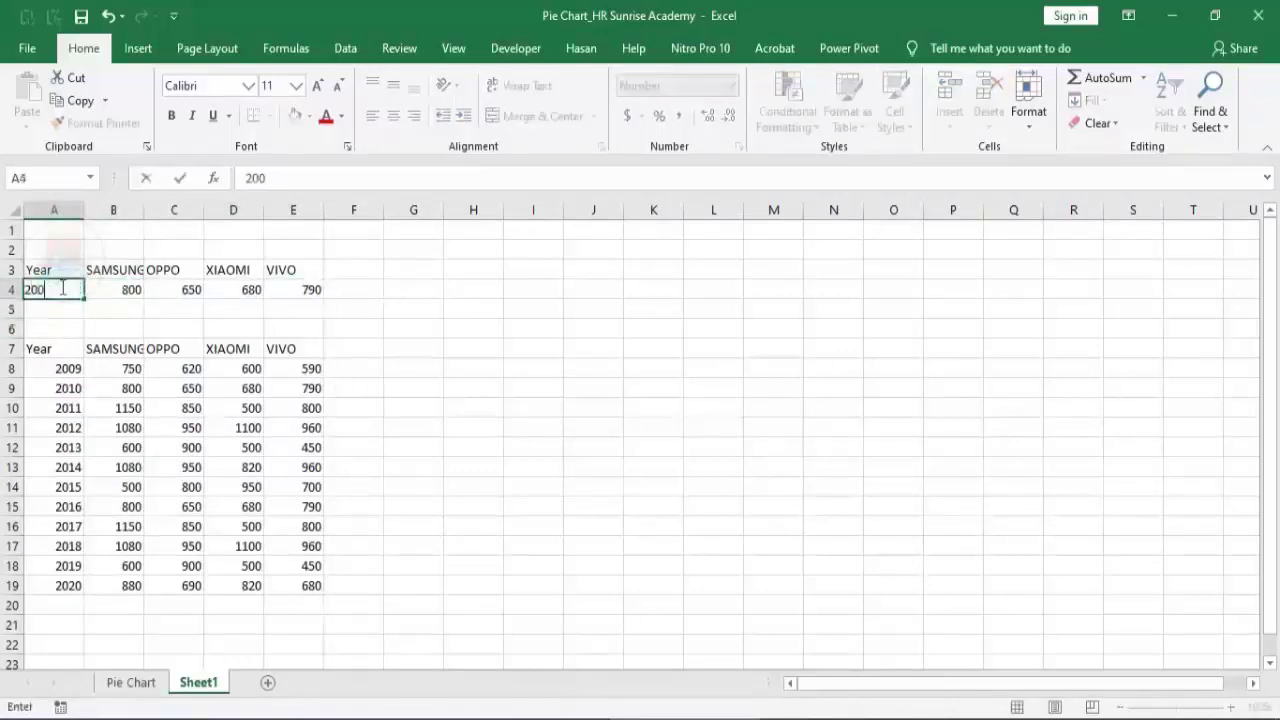
type("9")
key("Return")
Select the brand headers and 2009 values in B3:E4 as the chart data.
left_click(412, 288)
left_click_drag(100, 271, 304, 295)
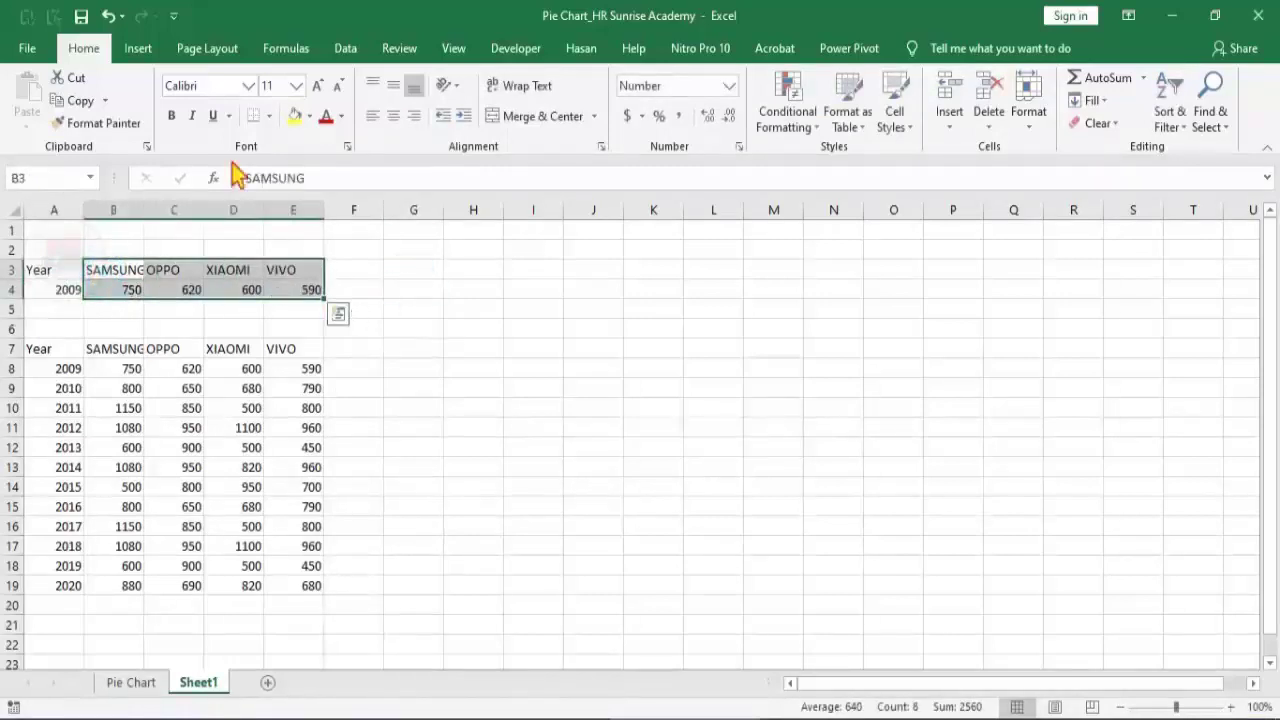
left_click(140, 50)
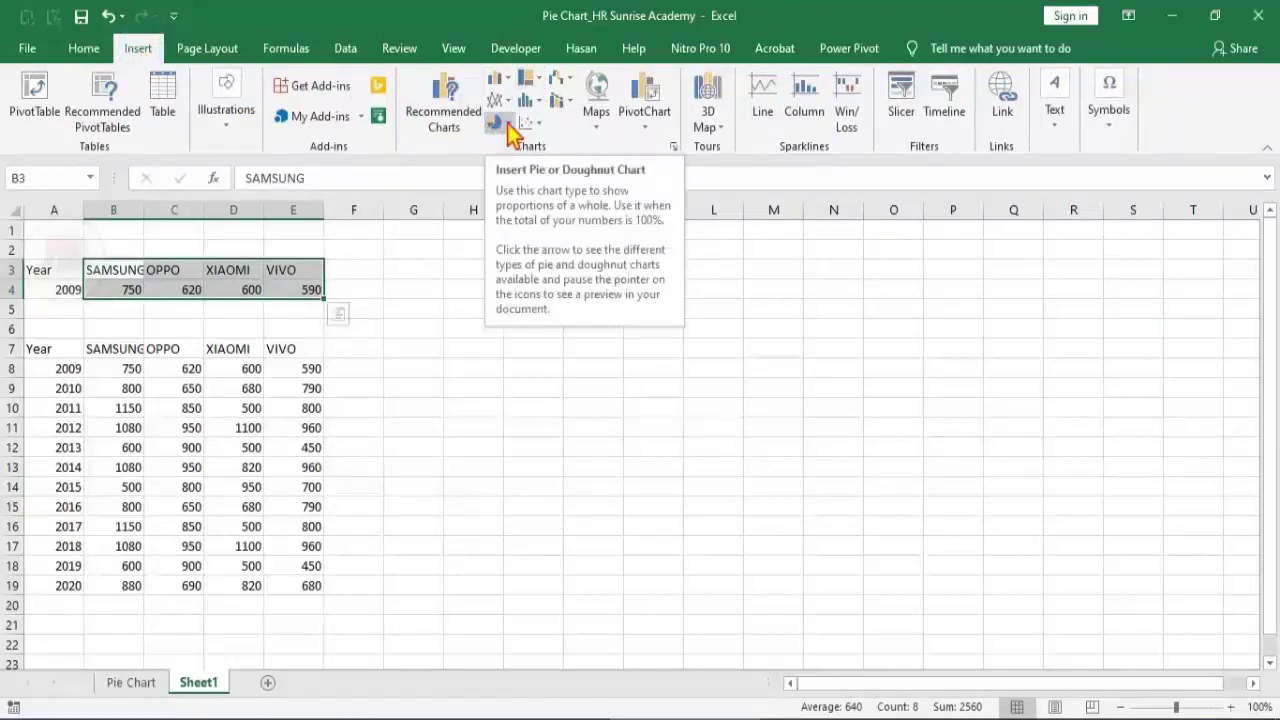
Insert a 3-D pie chart from B3:E4 and remove its legend.
left_click(510, 125)
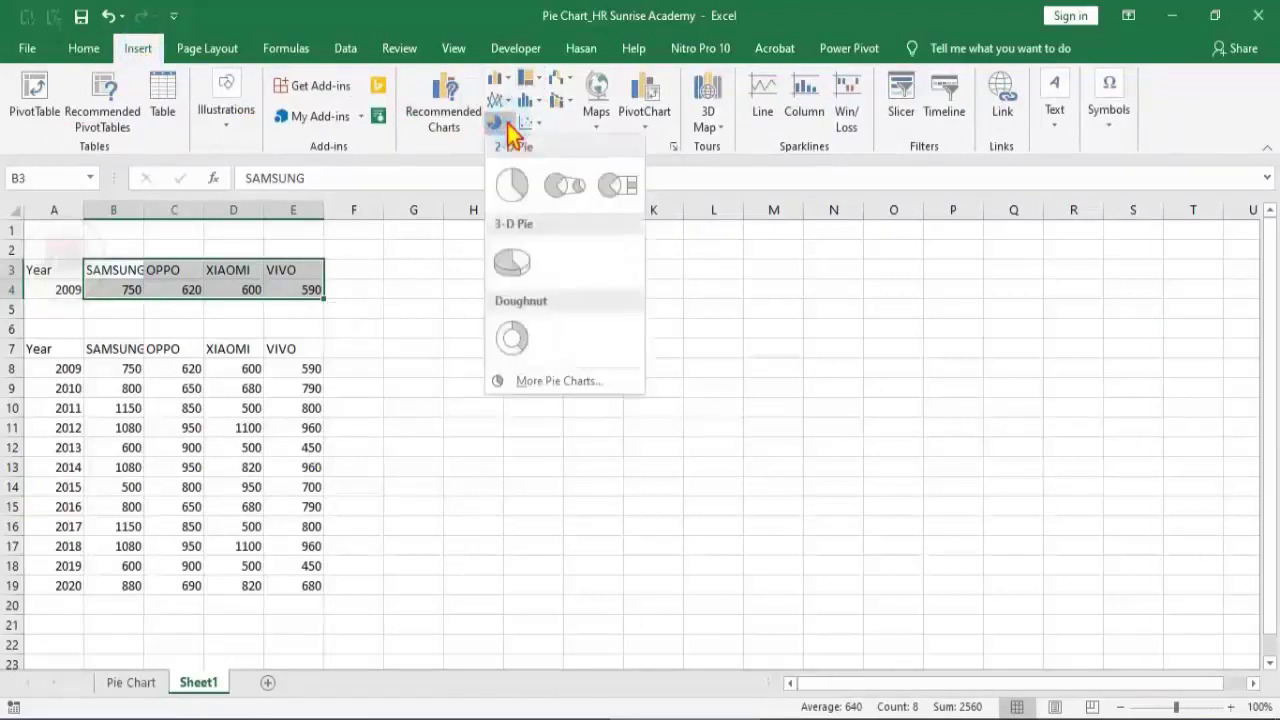
left_click(513, 265)
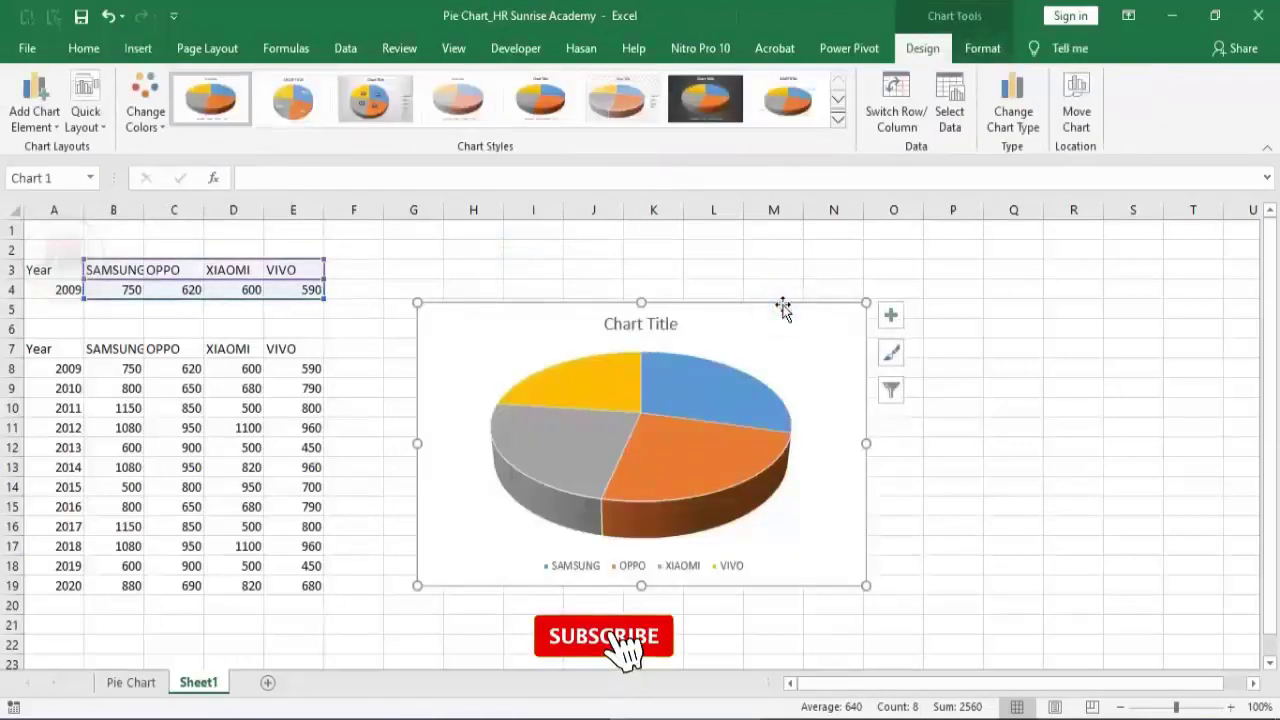
left_click(890, 320)
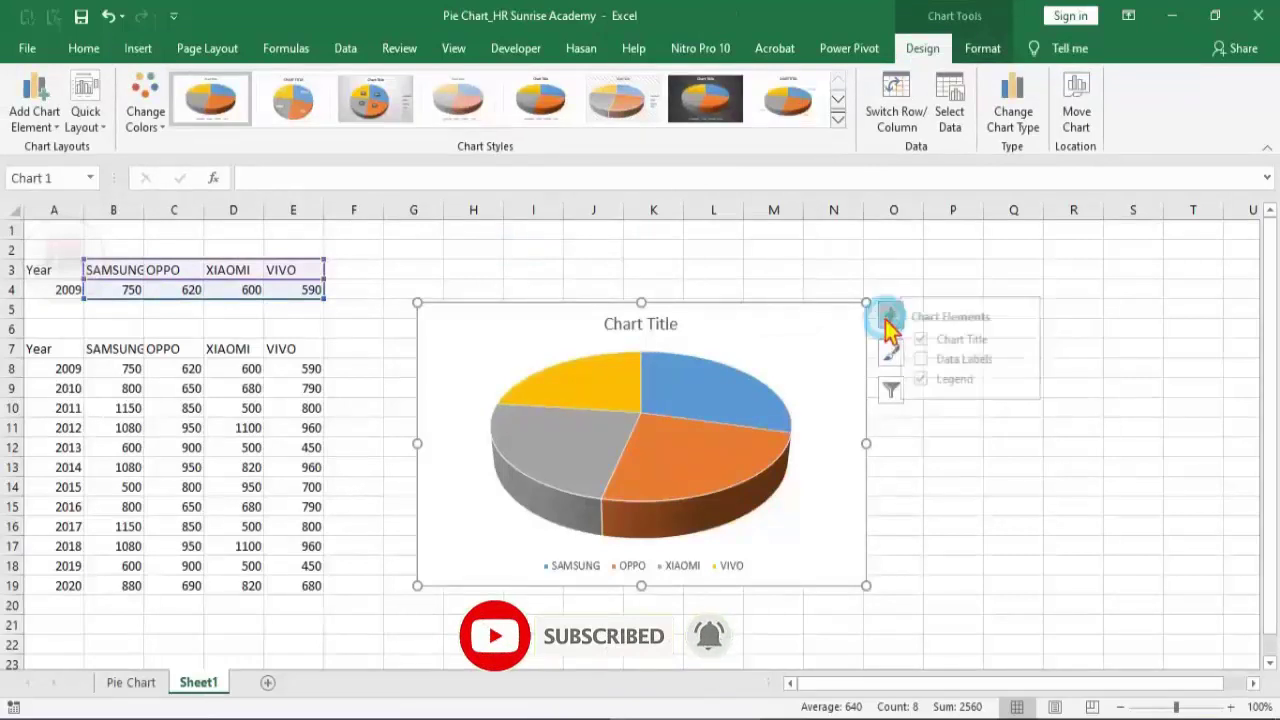
left_click(960, 382)
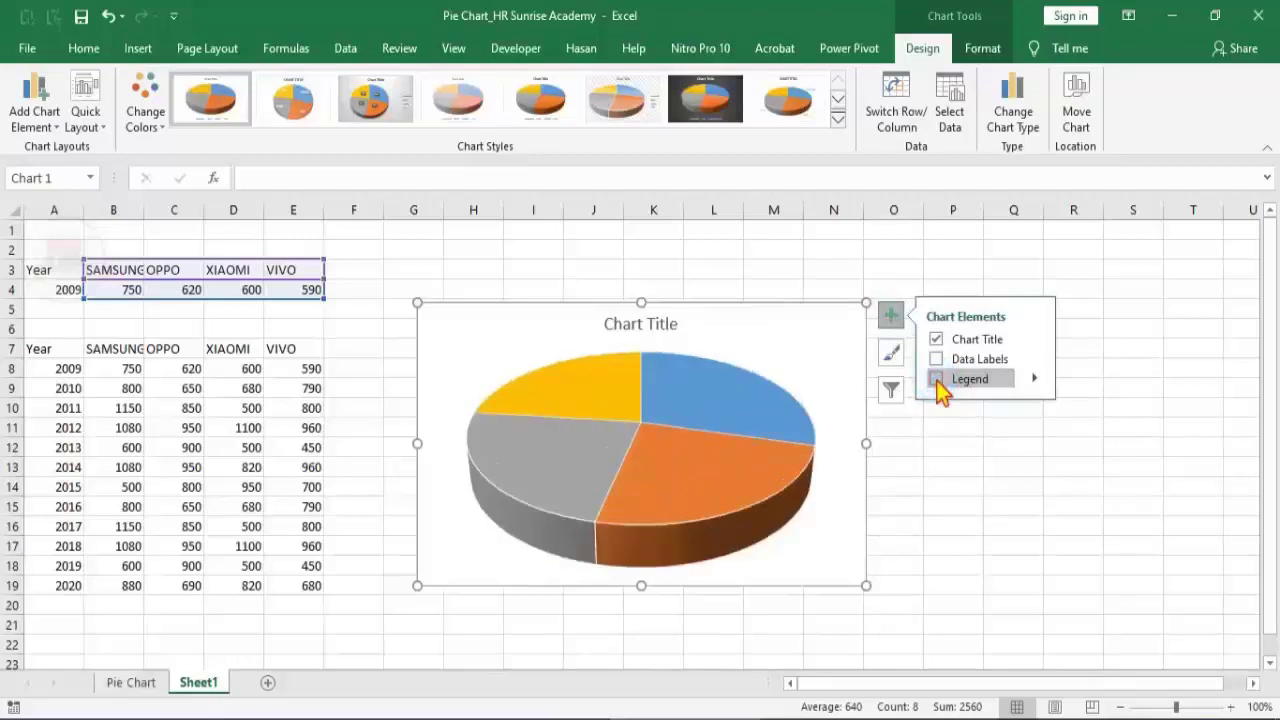
Try turning on value labels and bring up the pie series options.
left_click(940, 362)
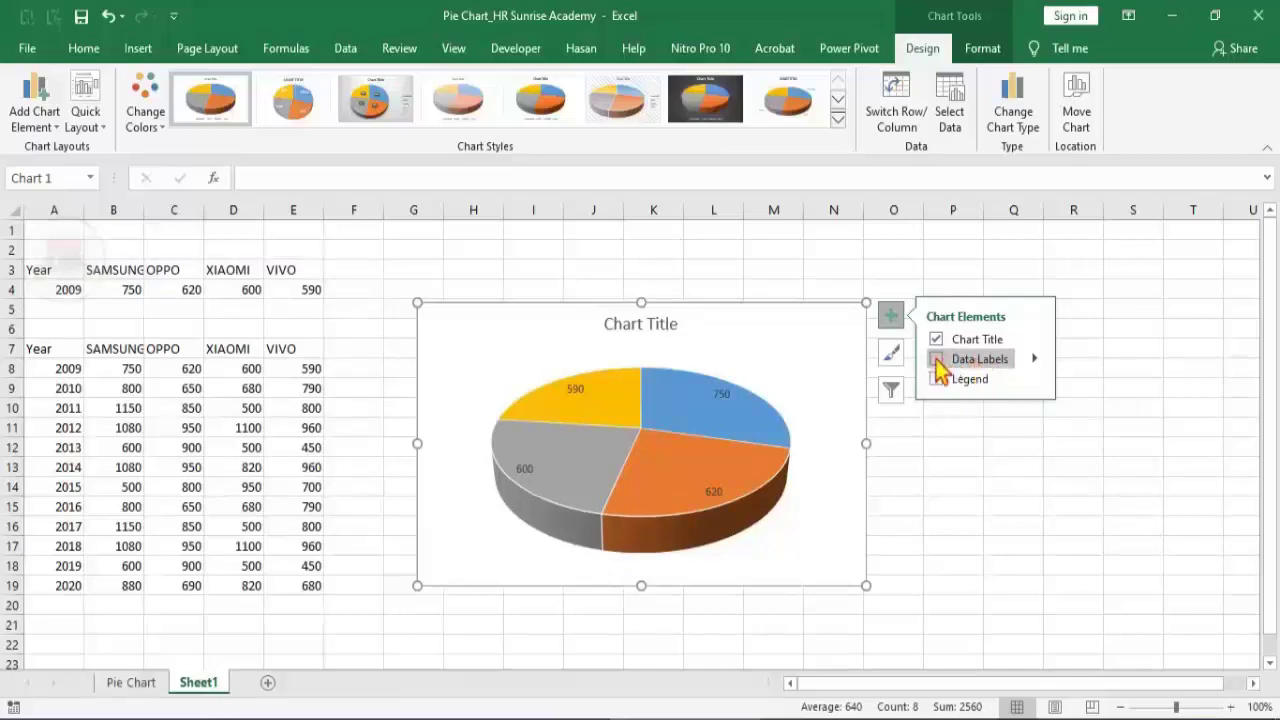
right_click(731, 415)
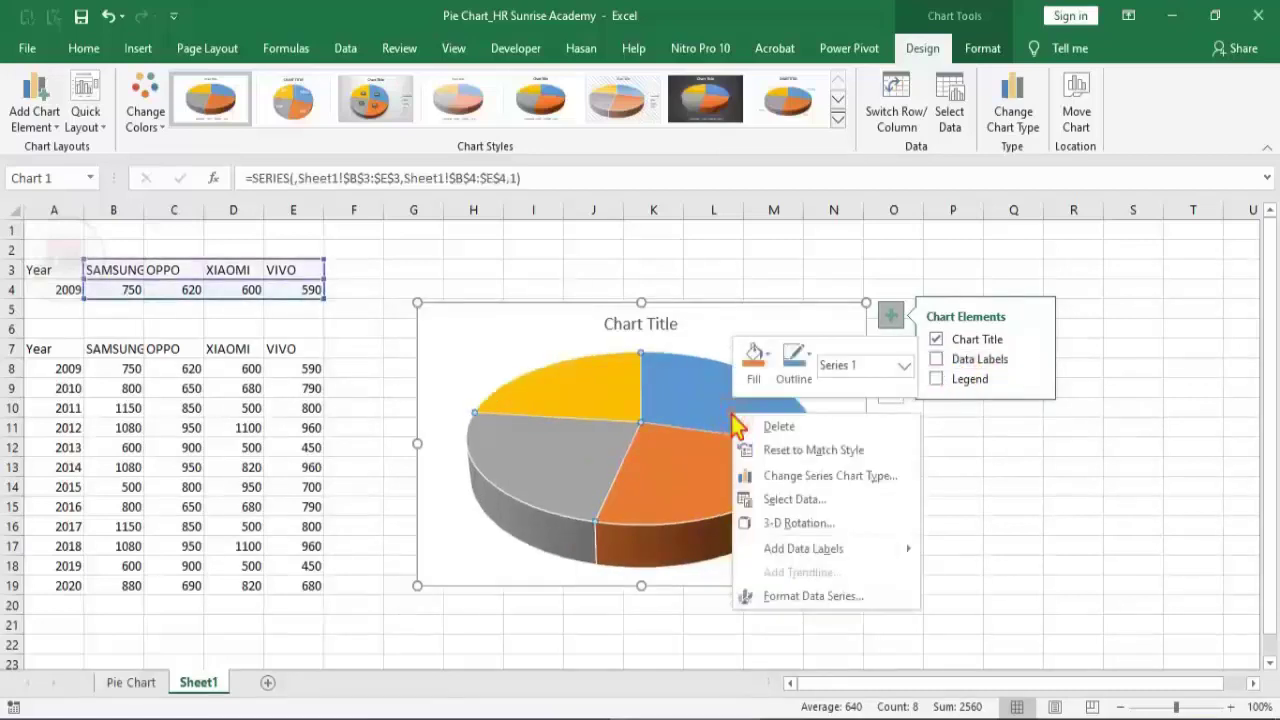
left_click(672, 488)
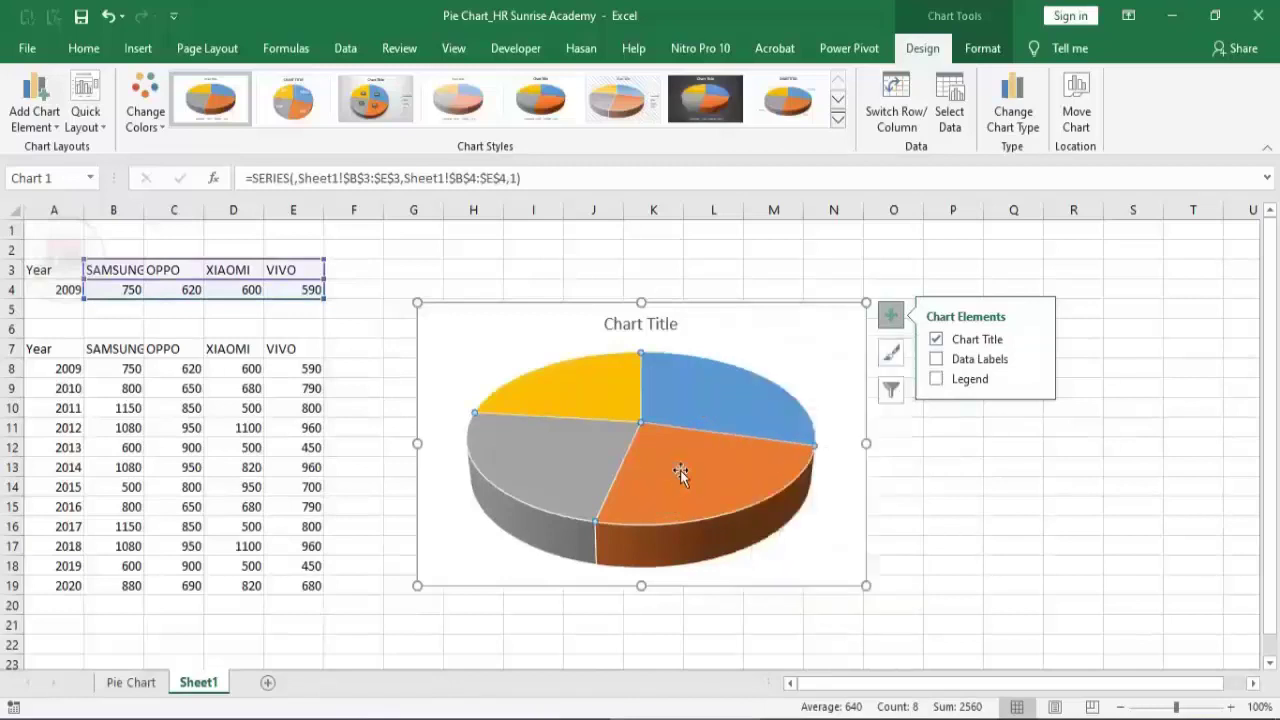
right_click(680, 472)
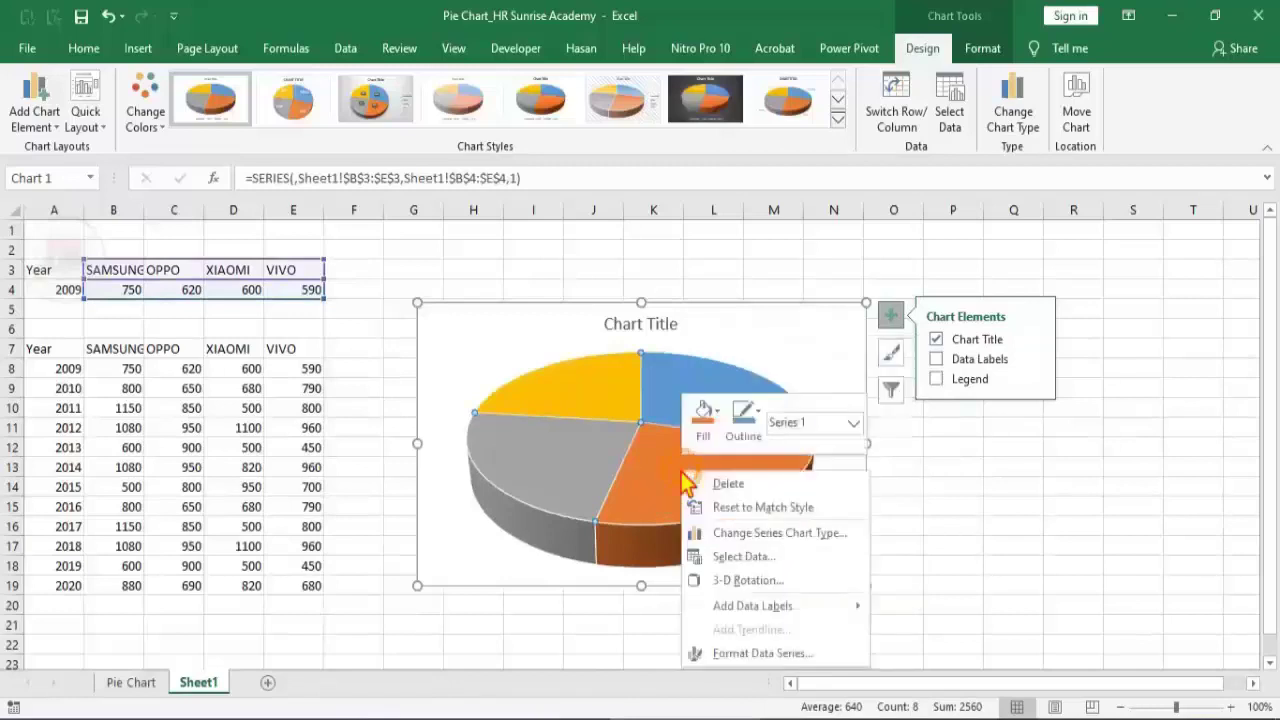
Add value labels 750, 620, 600 and 590 to the slices and open Format Data Labels.
left_click(722, 608)
mouse_move(712, 503)
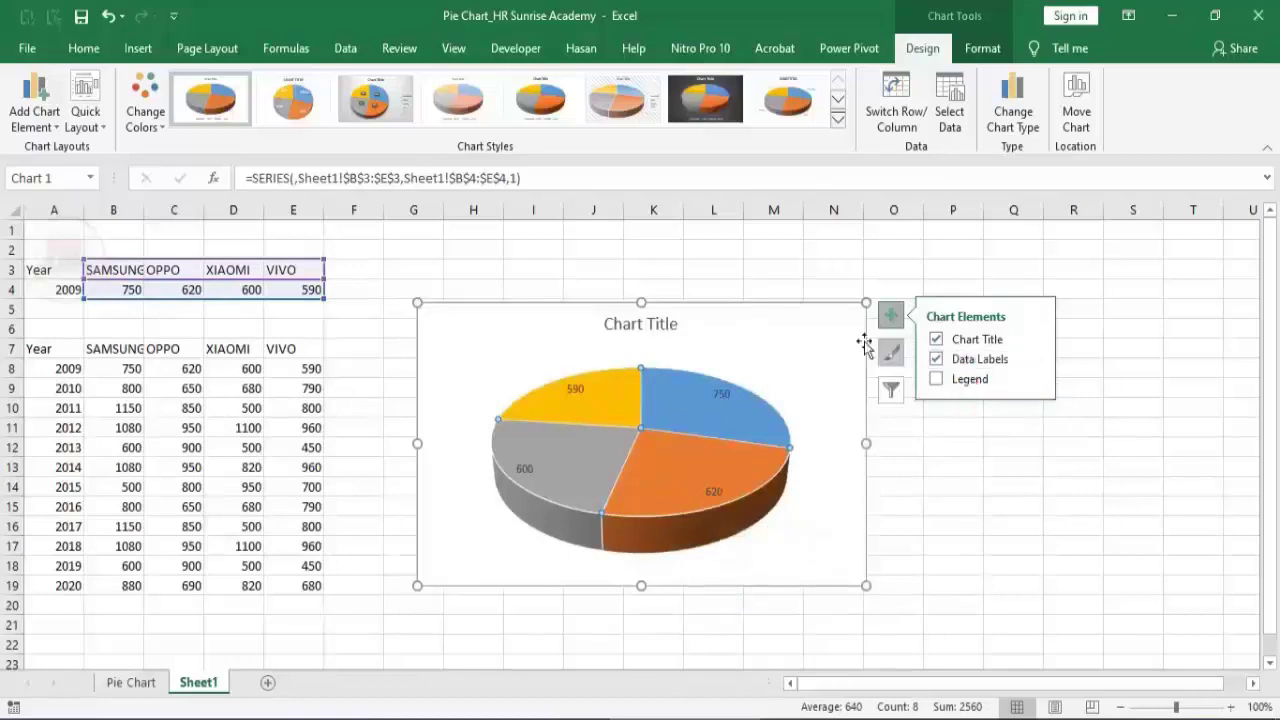
left_click(893, 318)
left_click(899, 316)
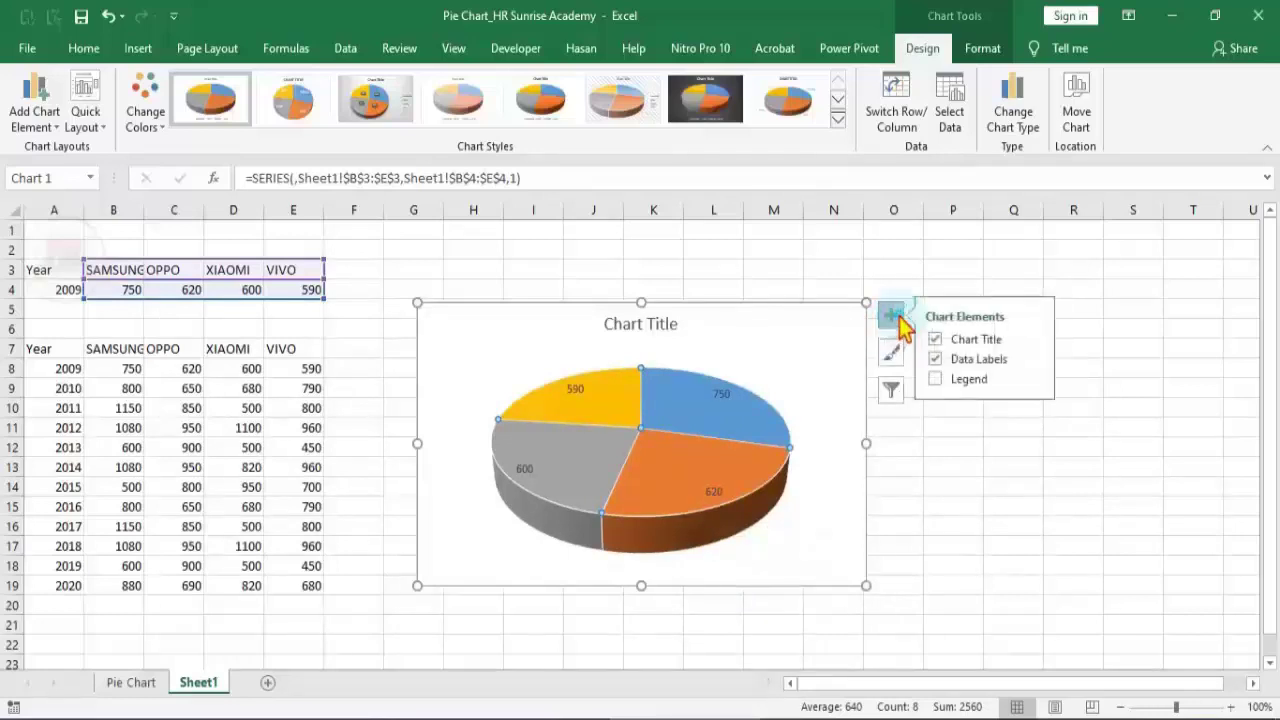
left_click(1034, 360)
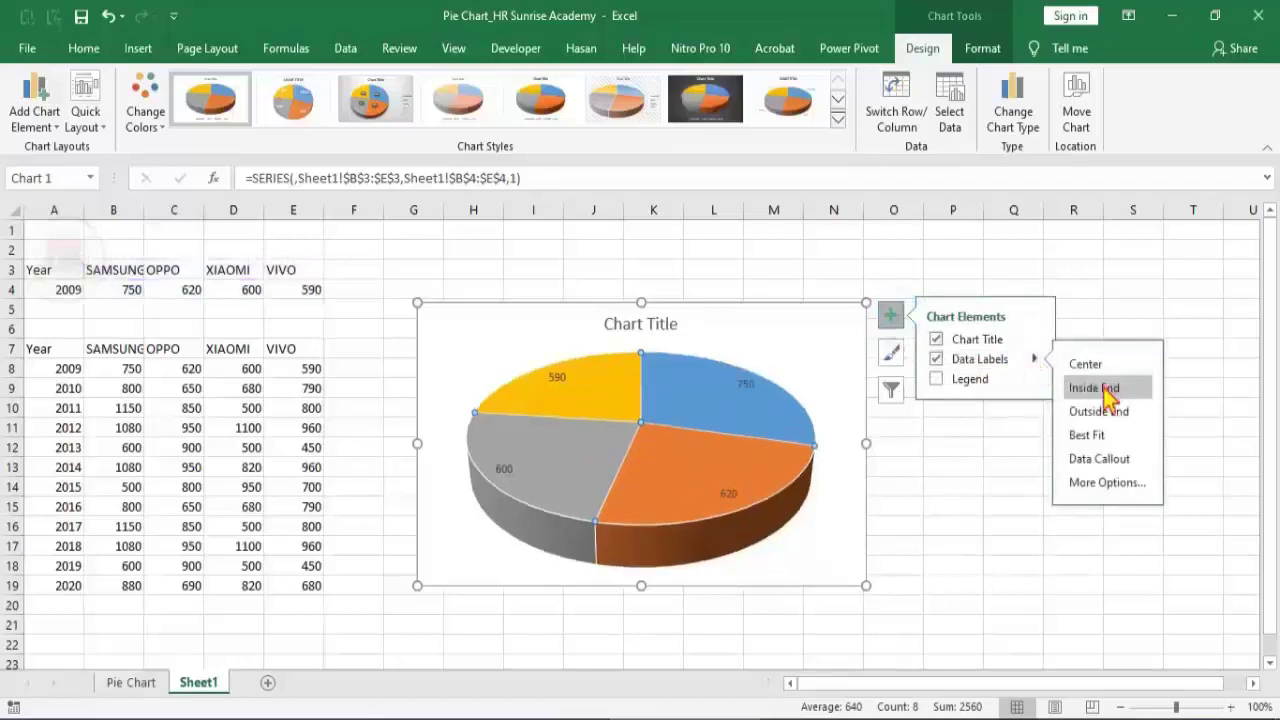
left_click(1107, 483)
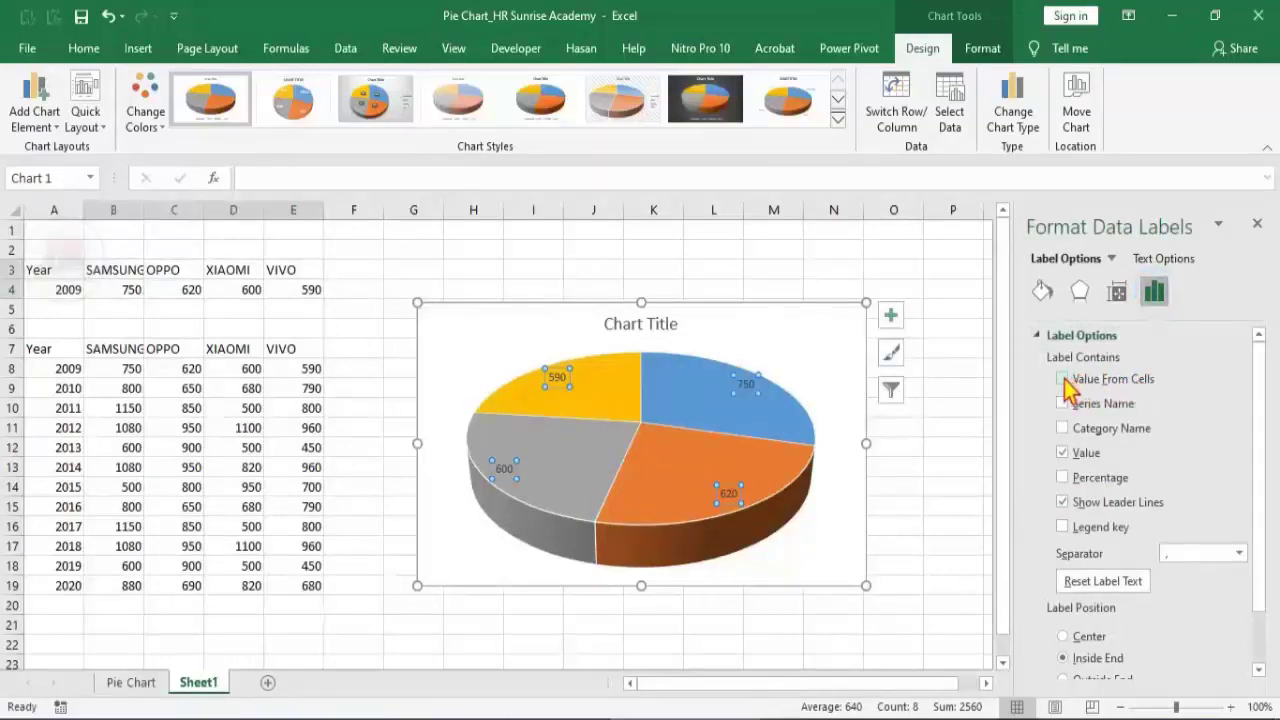
Label each slice with its brand name from B3:E3 above the value, using a New Line separator.
left_click(1063, 379)
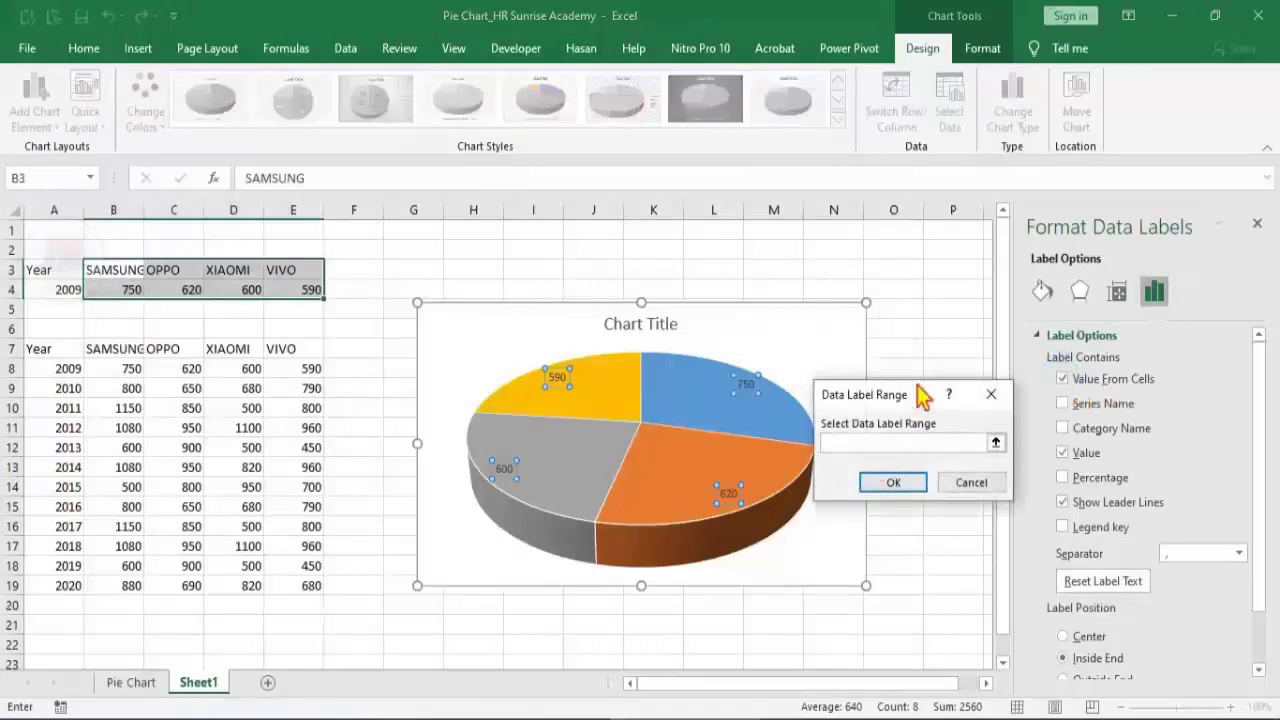
left_click_drag(921, 396, 676, 232)
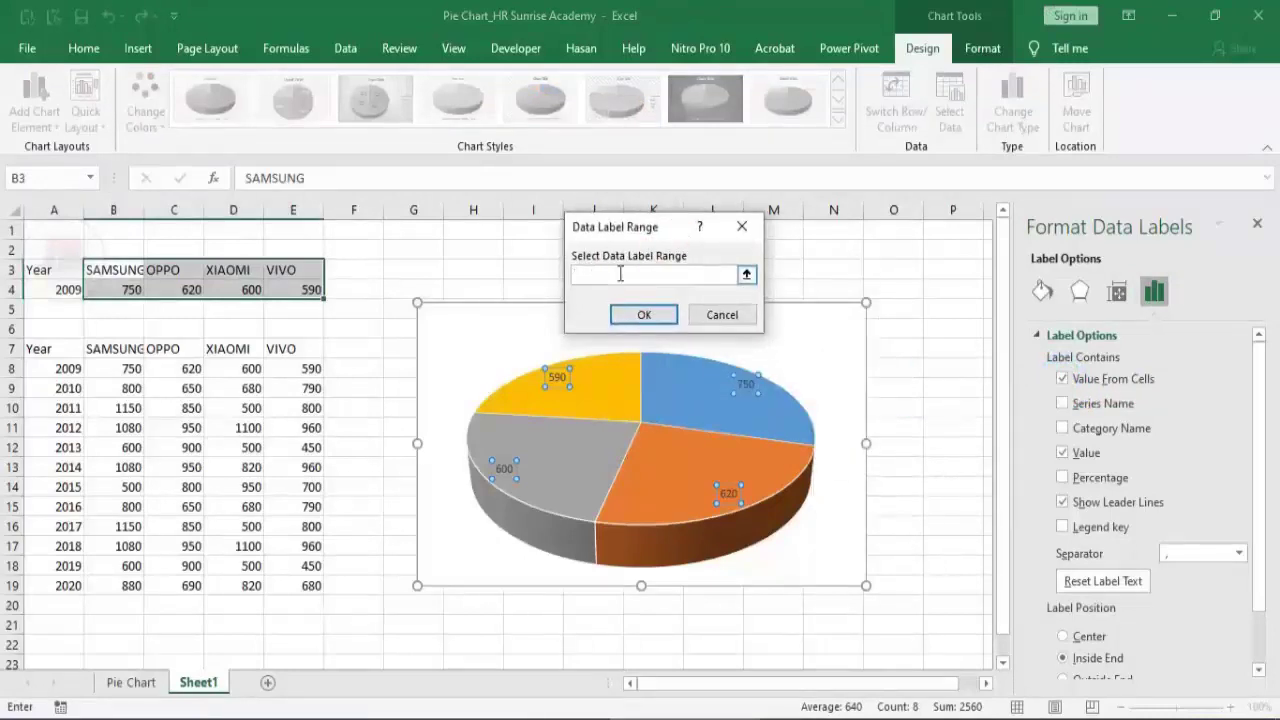
left_click_drag(103, 263, 292, 267)
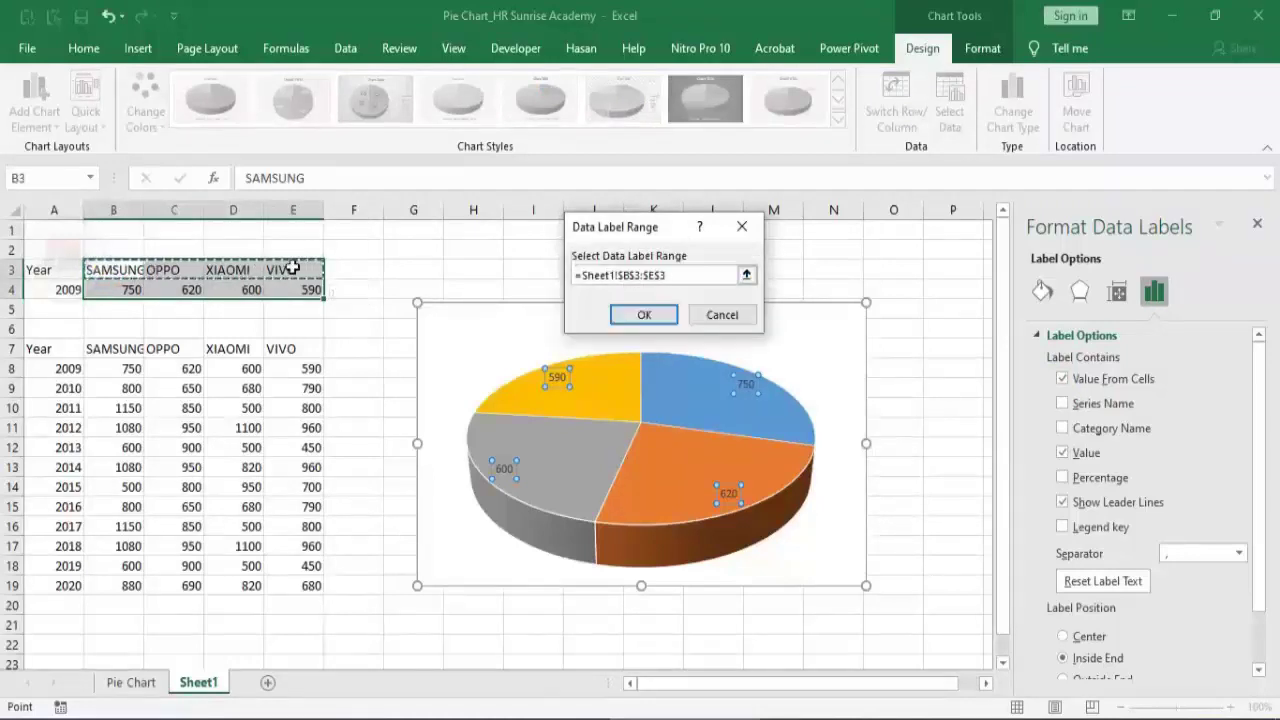
left_click(626, 316)
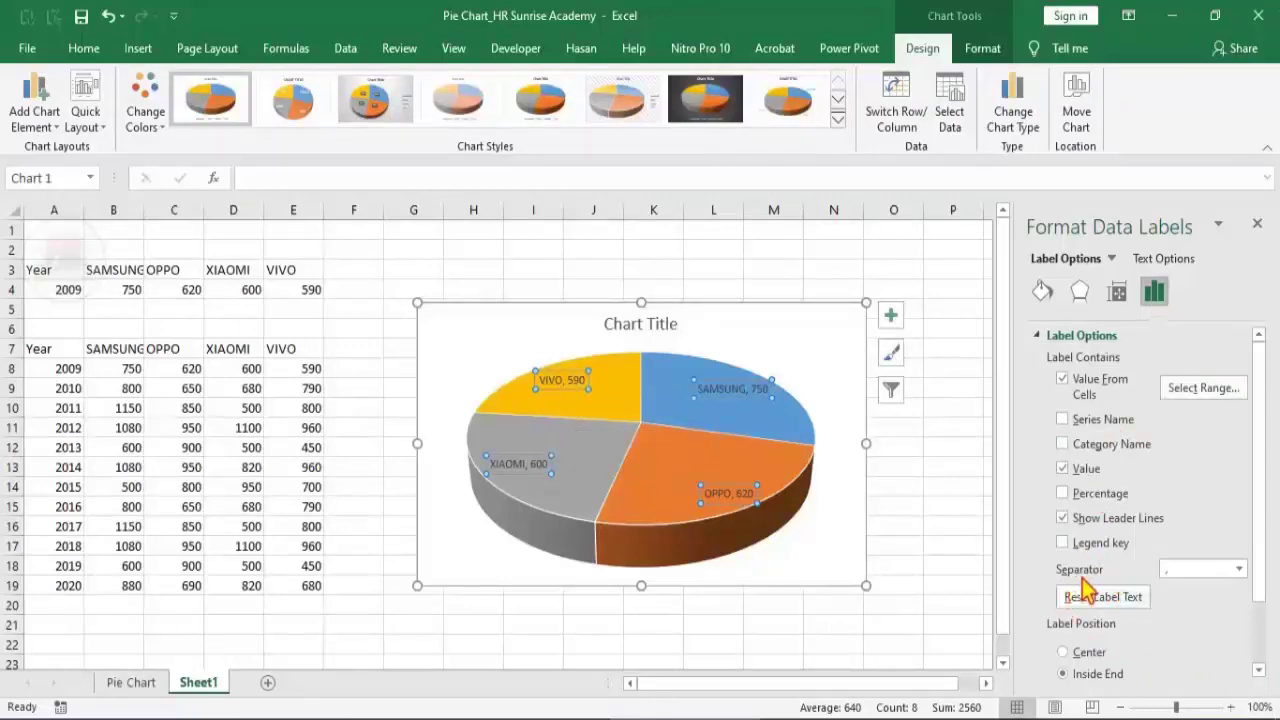
left_click(1239, 570)
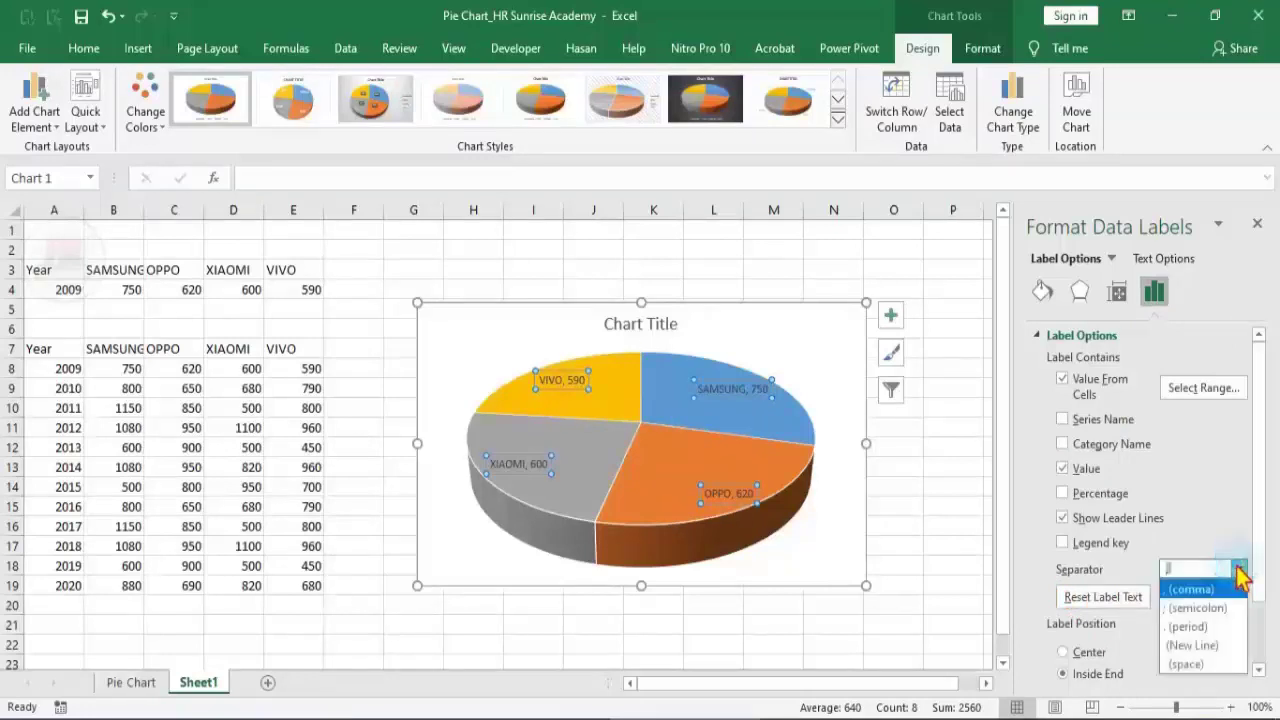
left_click(1217, 646)
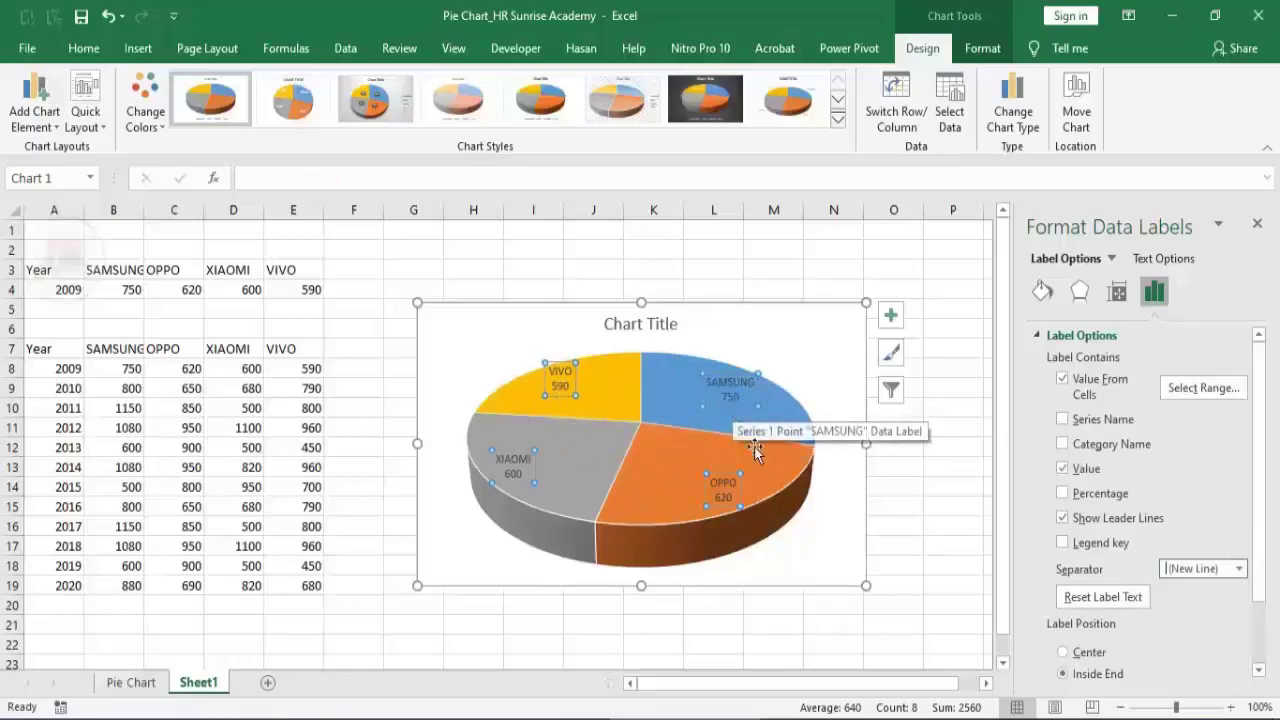
Make the pie labels white, bold and size 10.
left_click(85, 52)
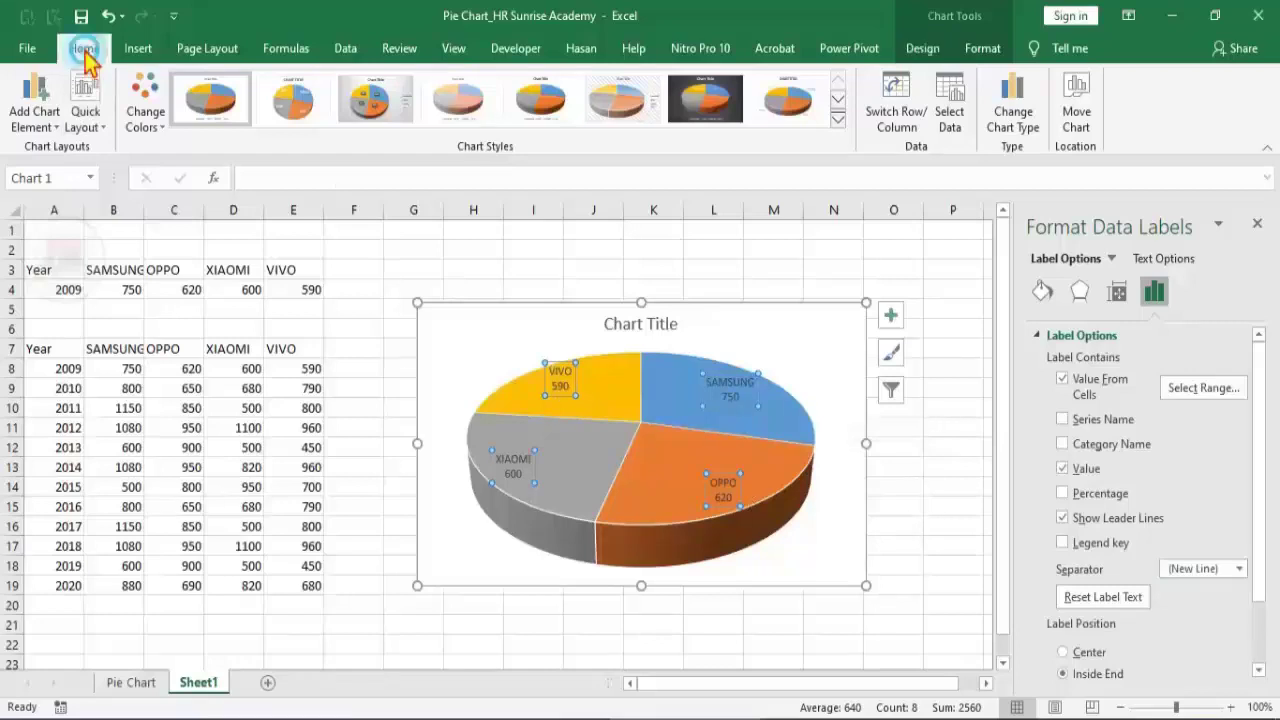
left_click(341, 116)
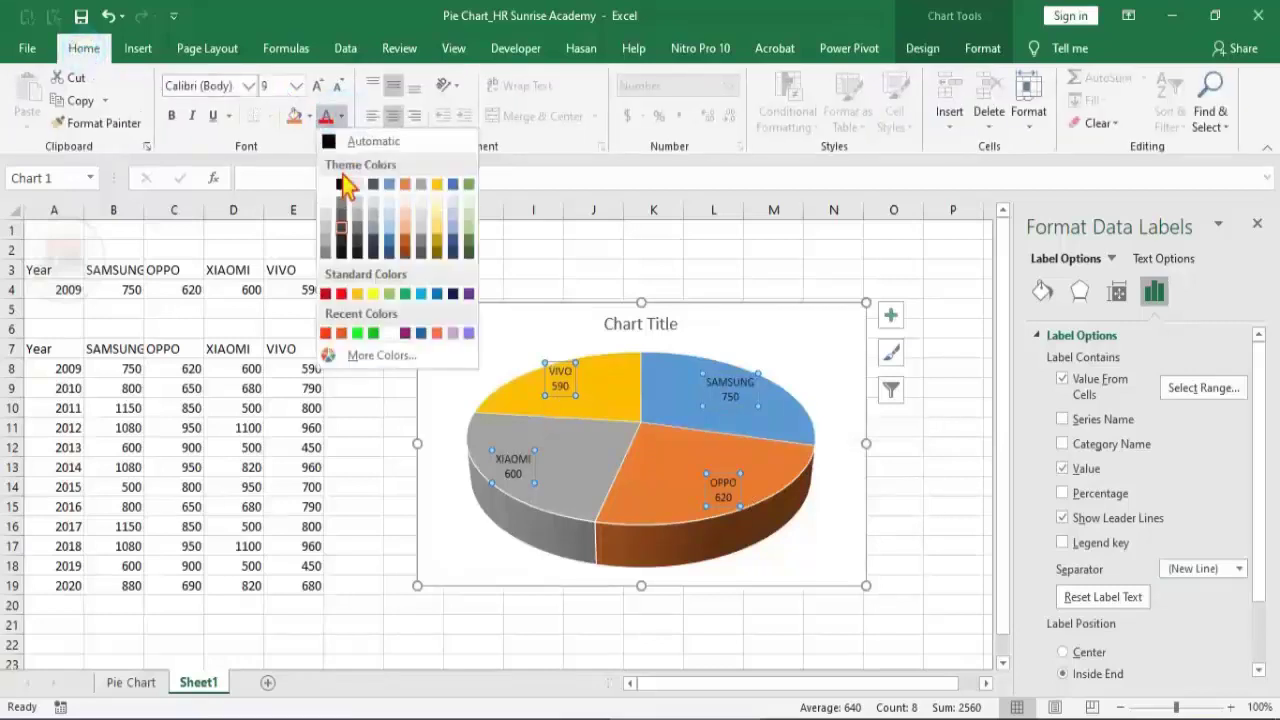
left_click(326, 186)
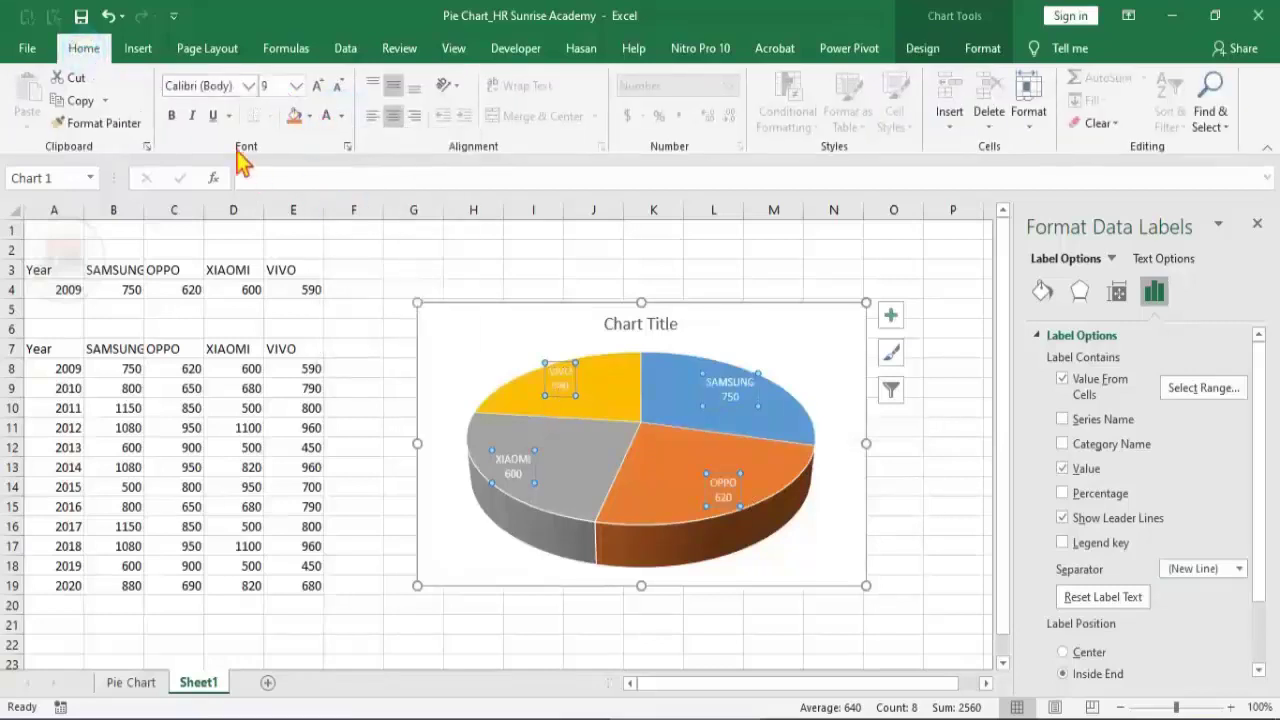
left_click(174, 116)
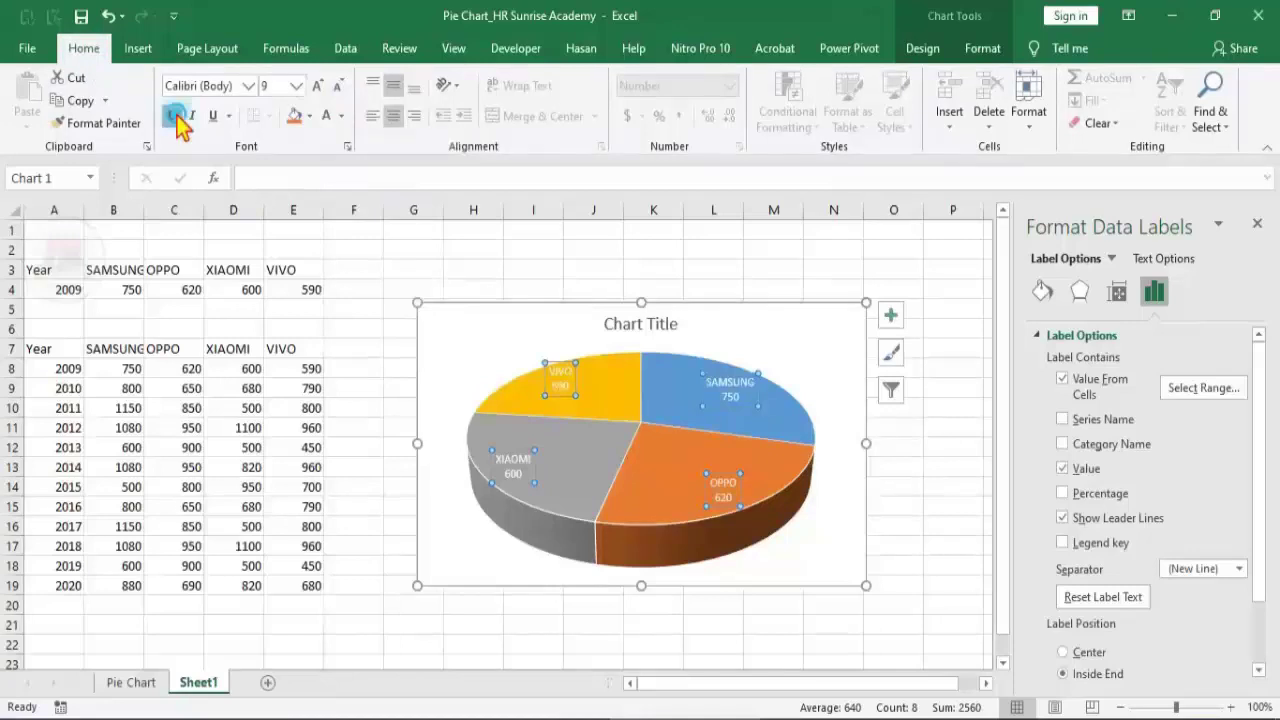
left_click(270, 87)
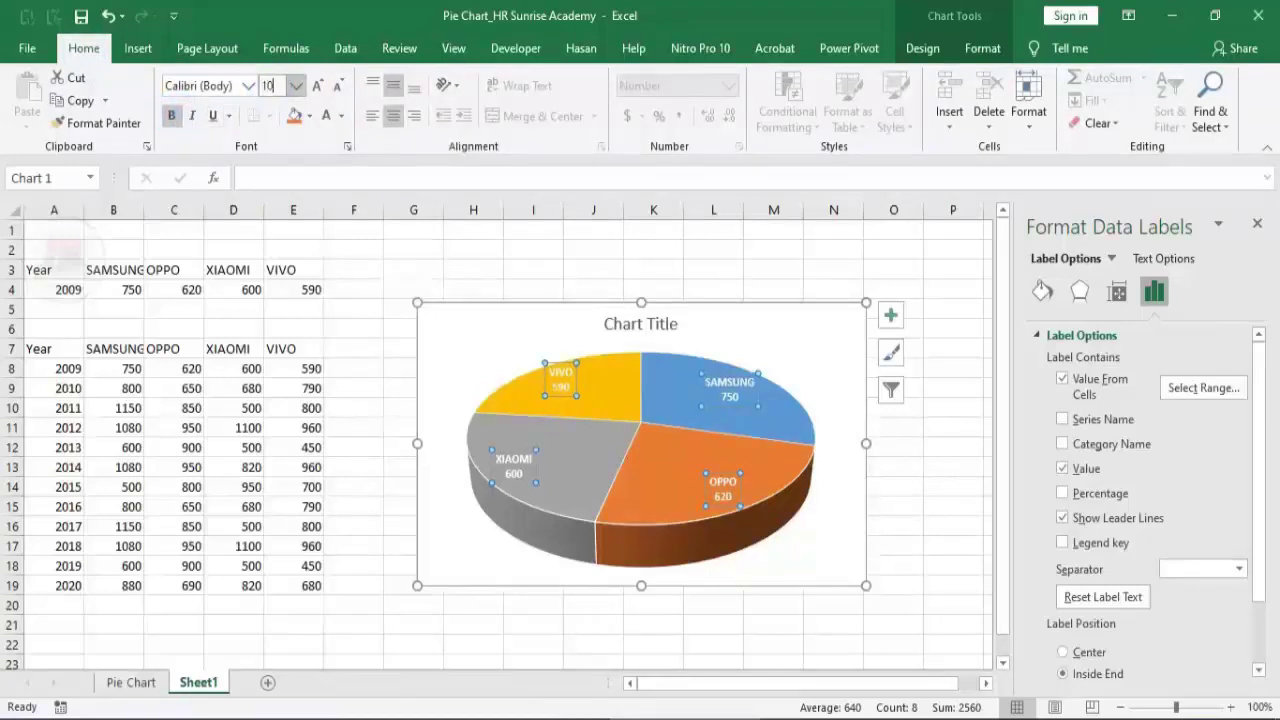
left_click(572, 268)
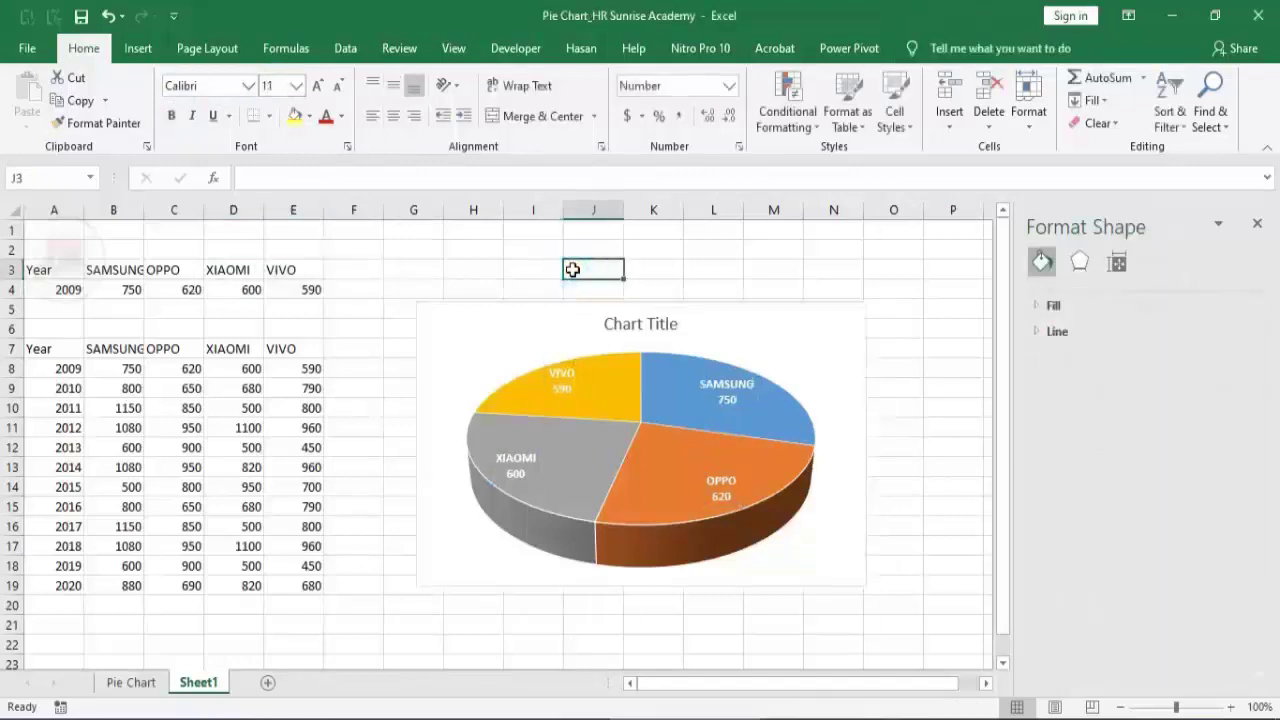
Set the chart area to no outline and no fill.
left_click(748, 318)
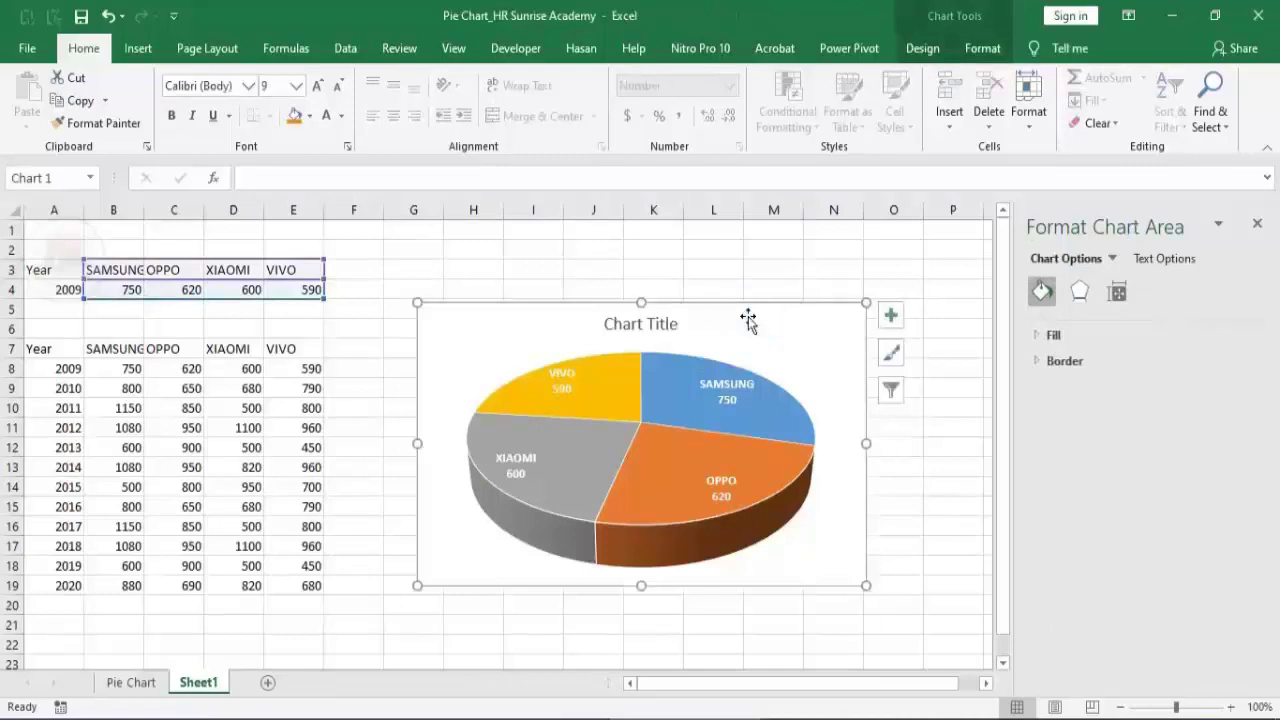
left_click(980, 50)
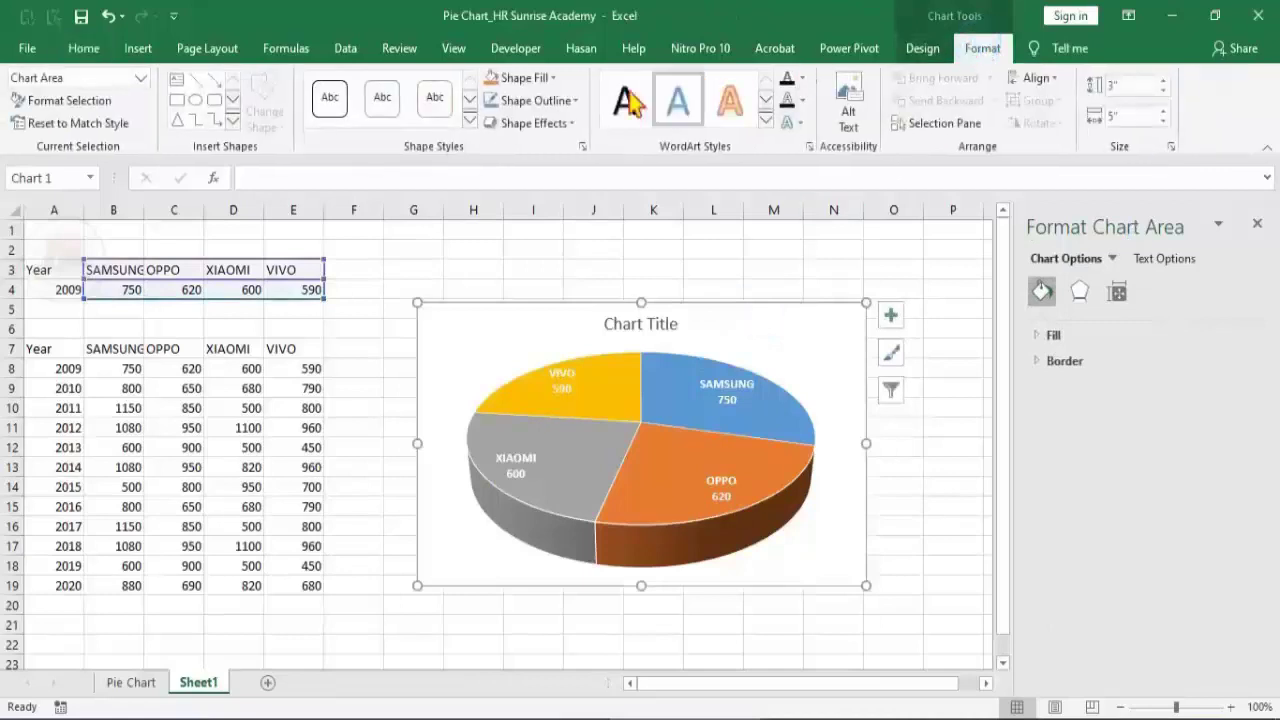
left_click(580, 100)
left_click(527, 337)
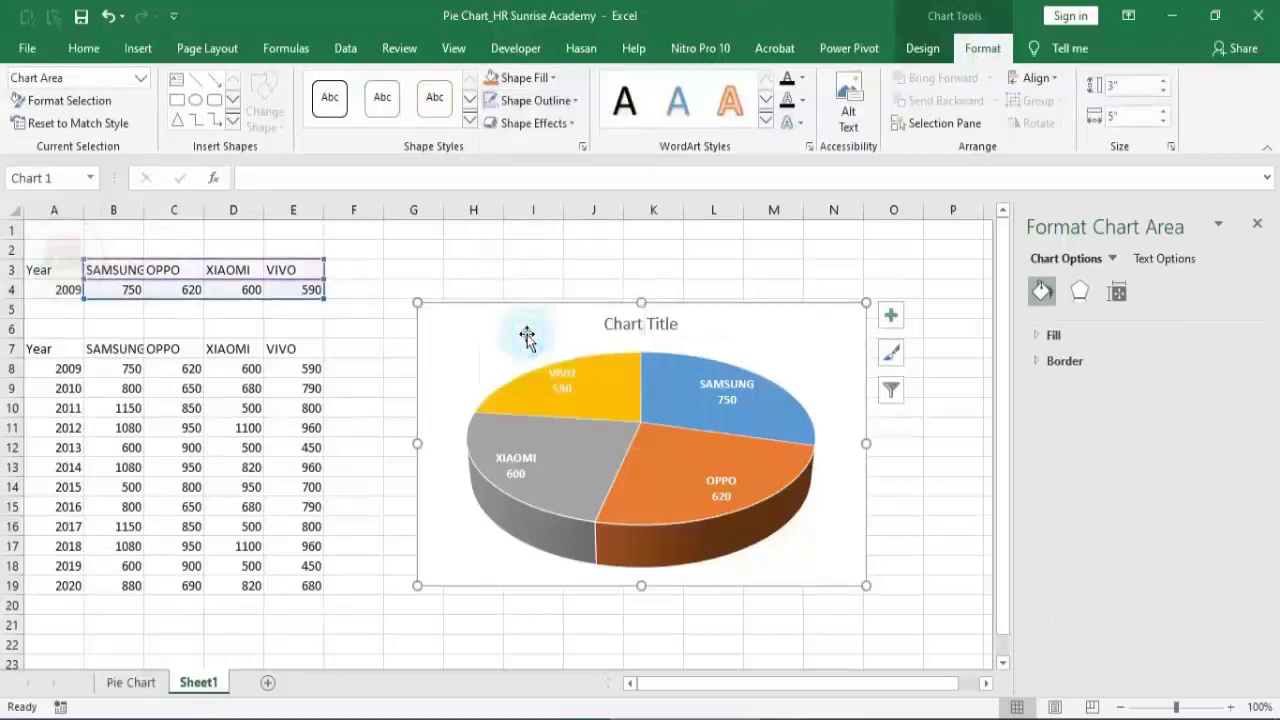
left_click(553, 78)
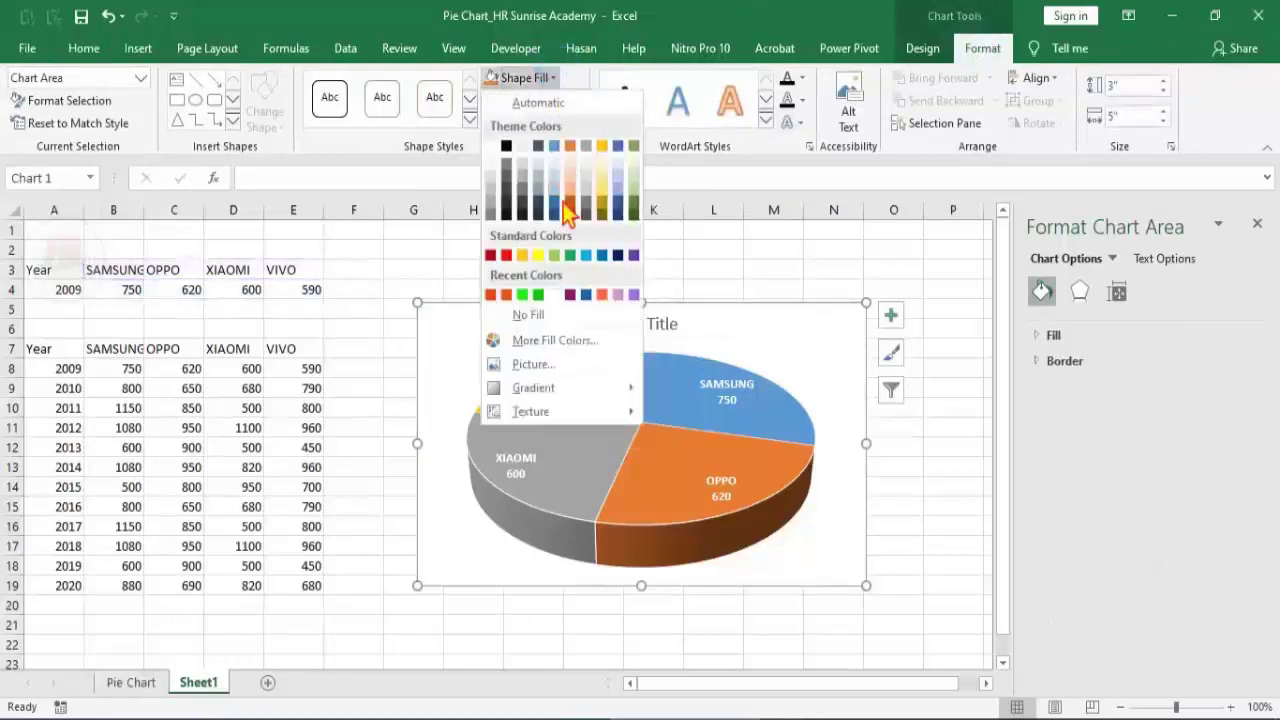
left_click(527, 315)
Set the pie series border to No line and select the OPPO slice.
mouse_move(661, 500)
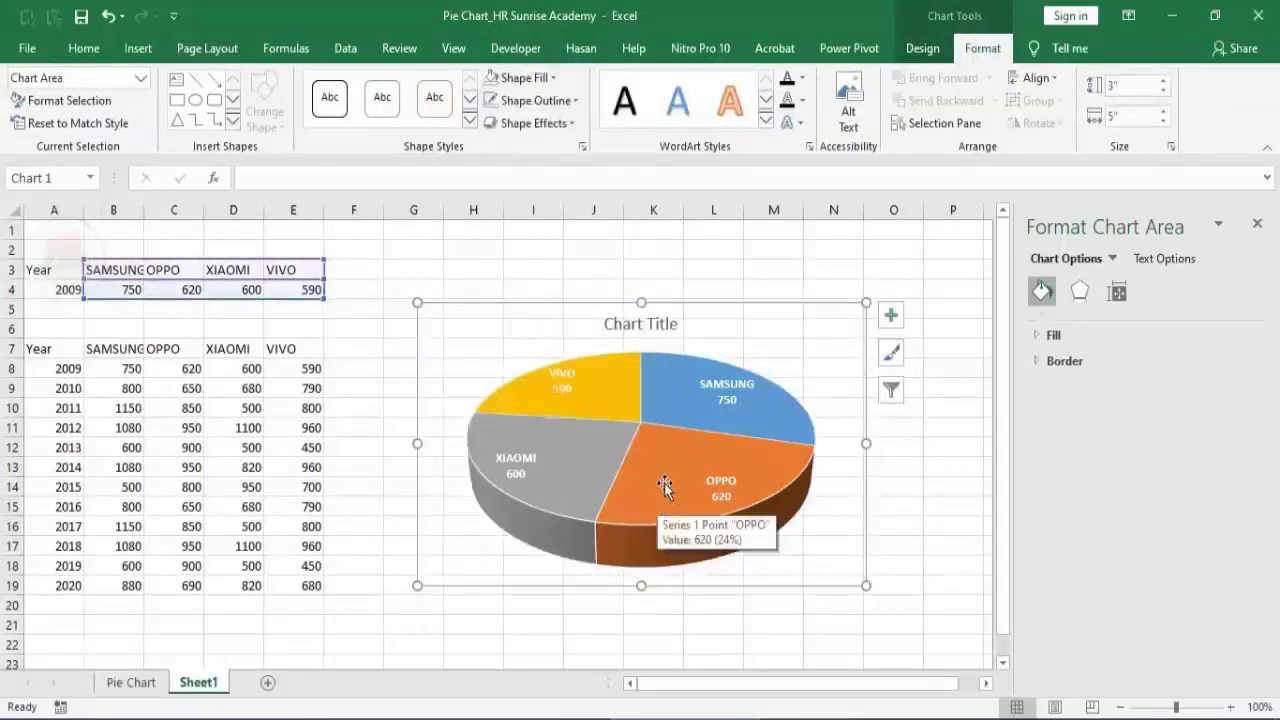
left_click(653, 483)
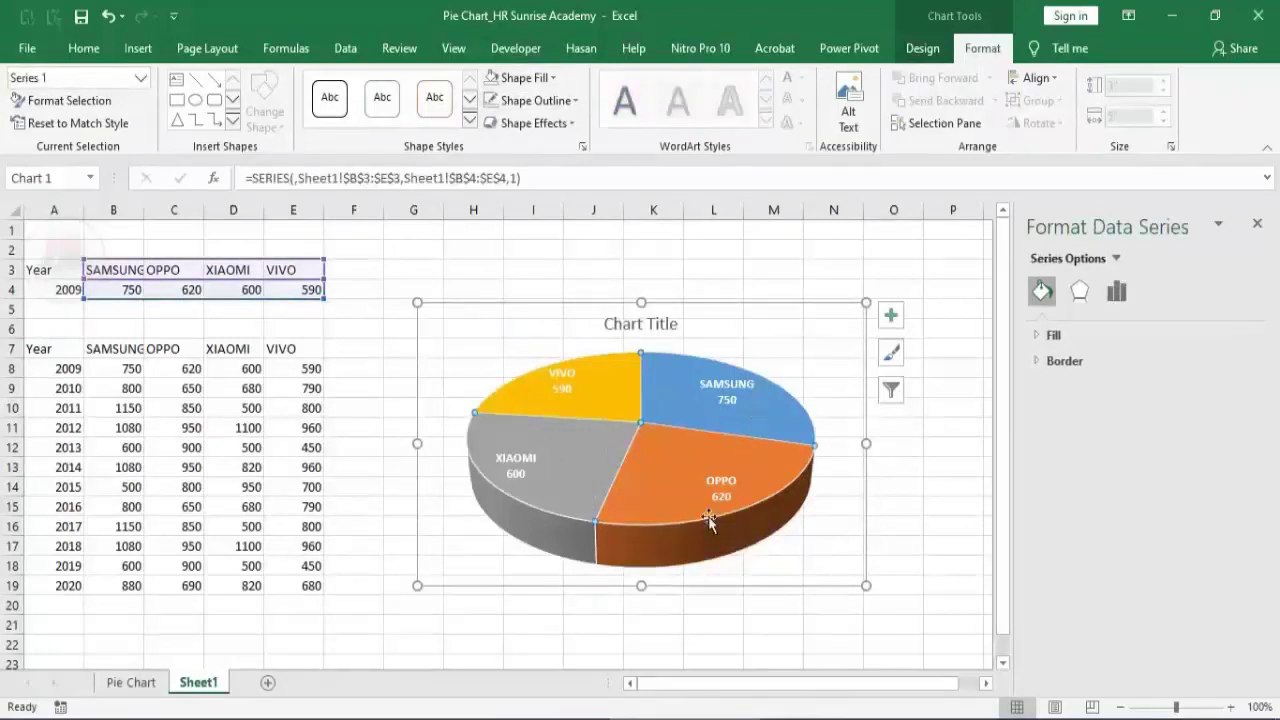
mouse_move(657, 481)
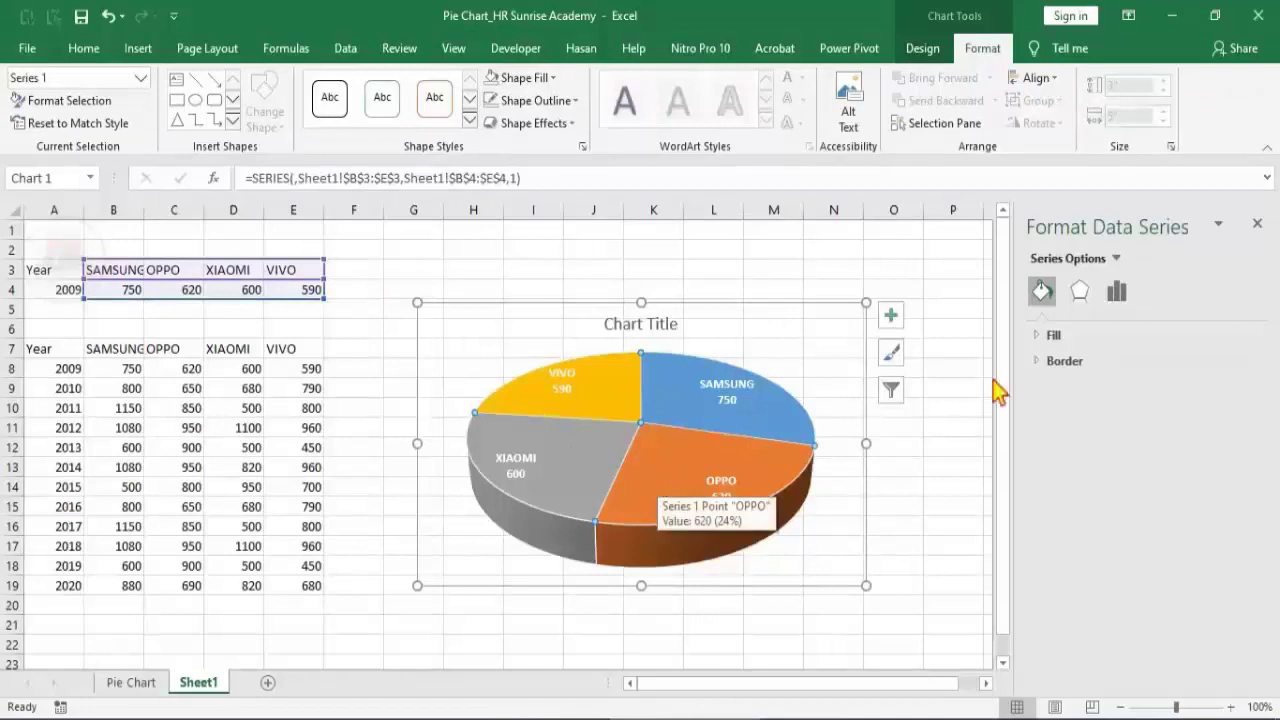
left_click(1037, 361)
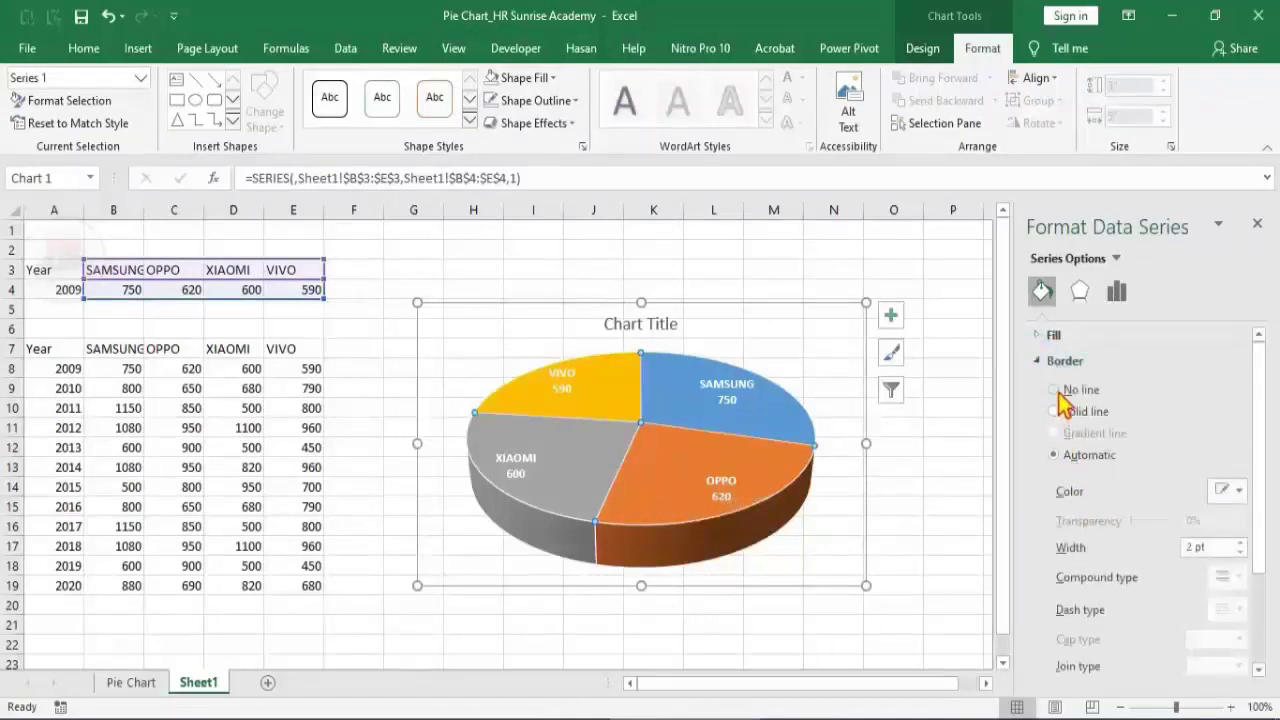
left_click(1055, 390)
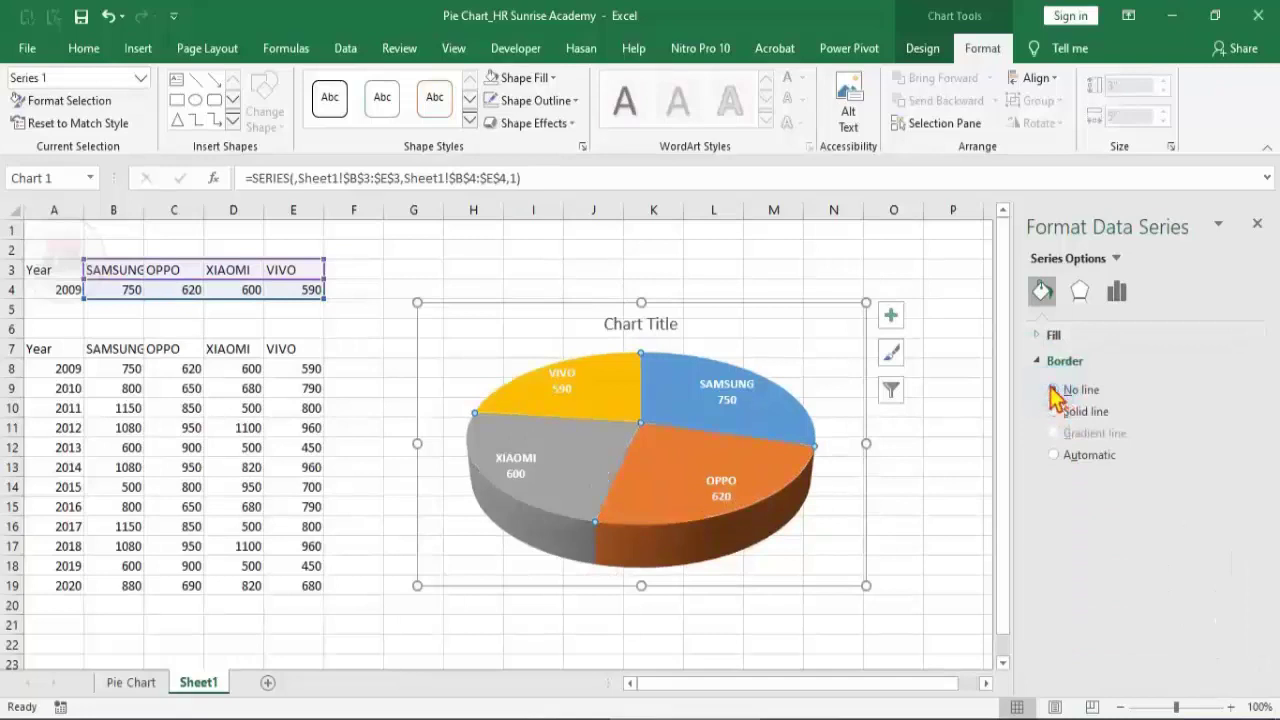
left_click(1040, 345)
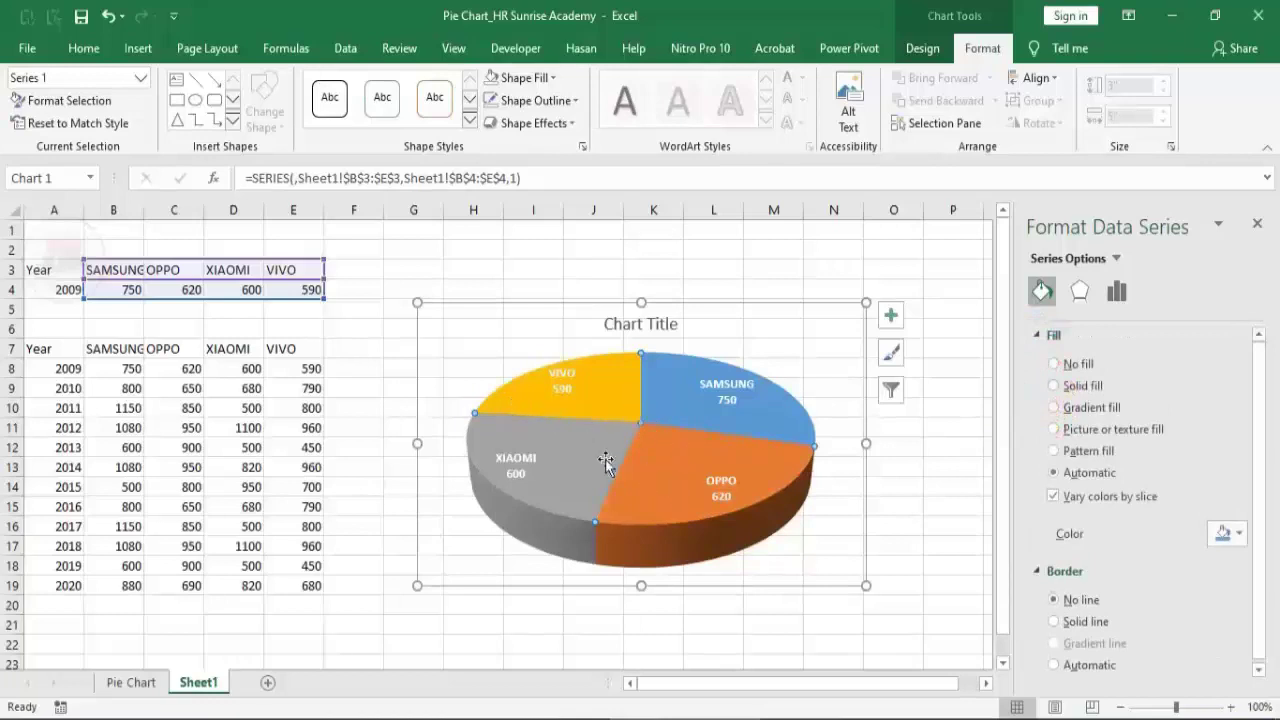
left_click(676, 483)
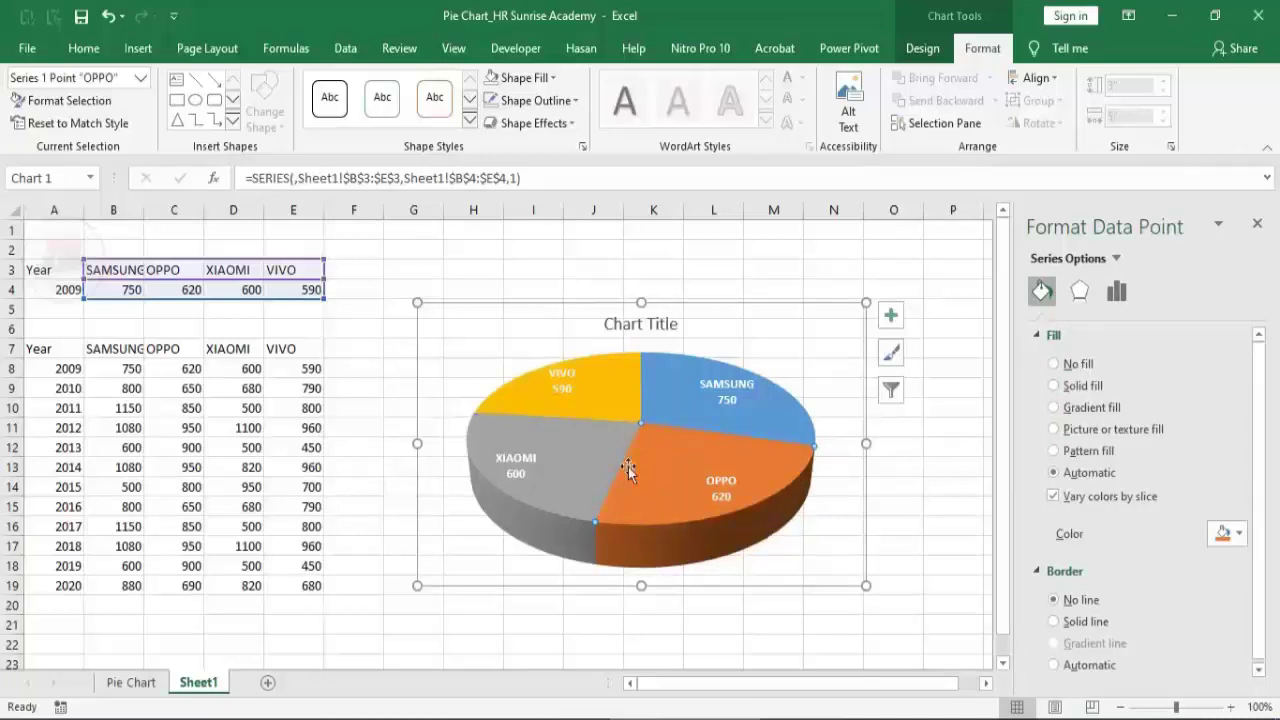
Select just the OPPO slice of the pie chart.
left_click(417, 610)
mouse_move(638, 486)
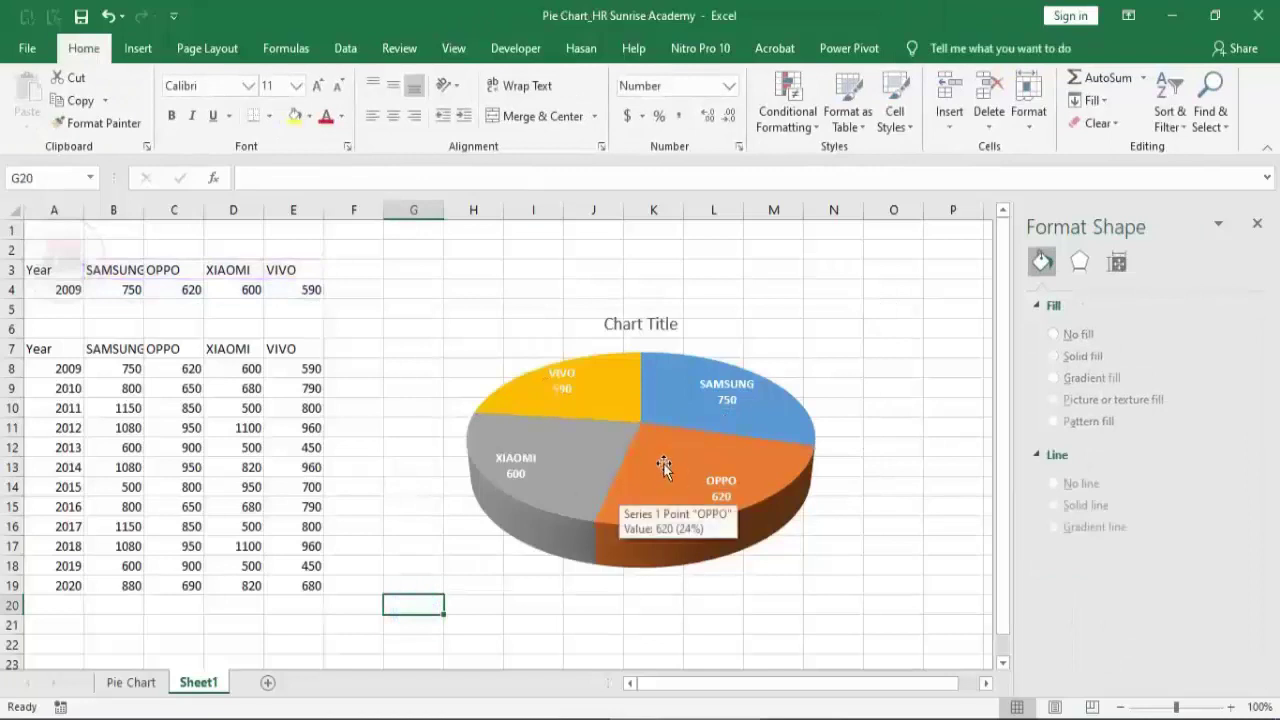
left_click(665, 466)
left_click(390, 612)
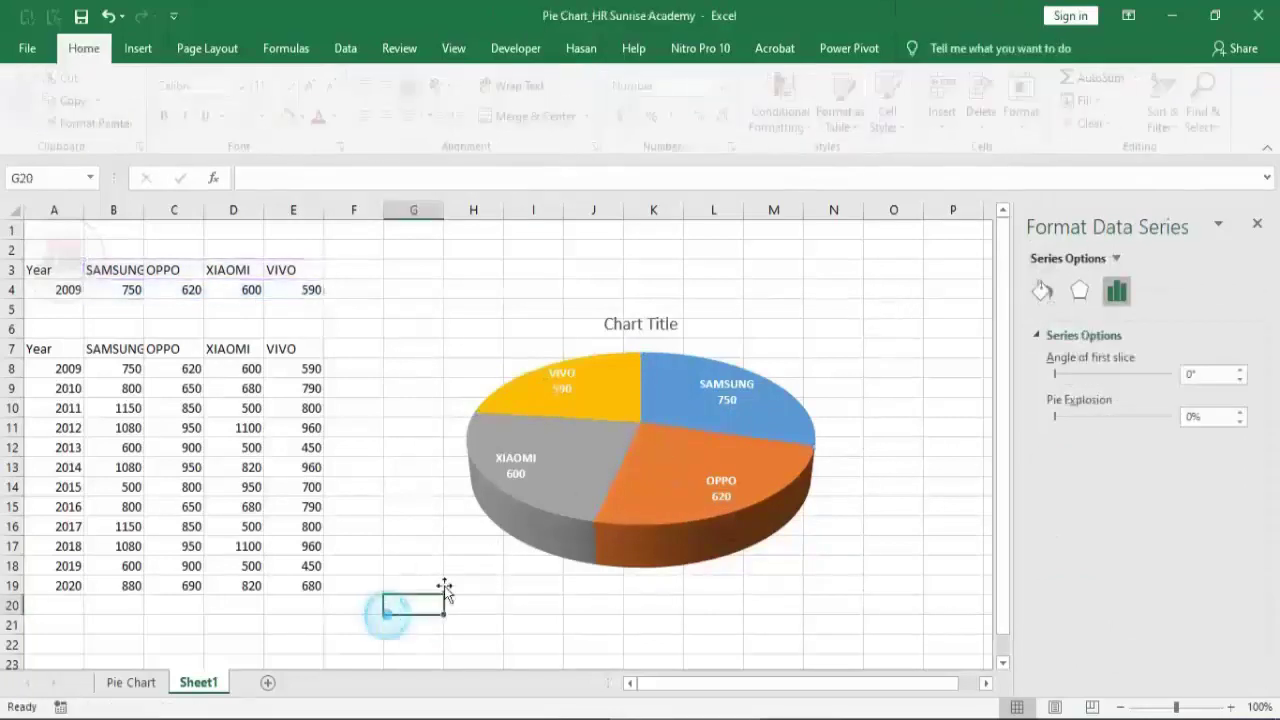
left_click(661, 466)
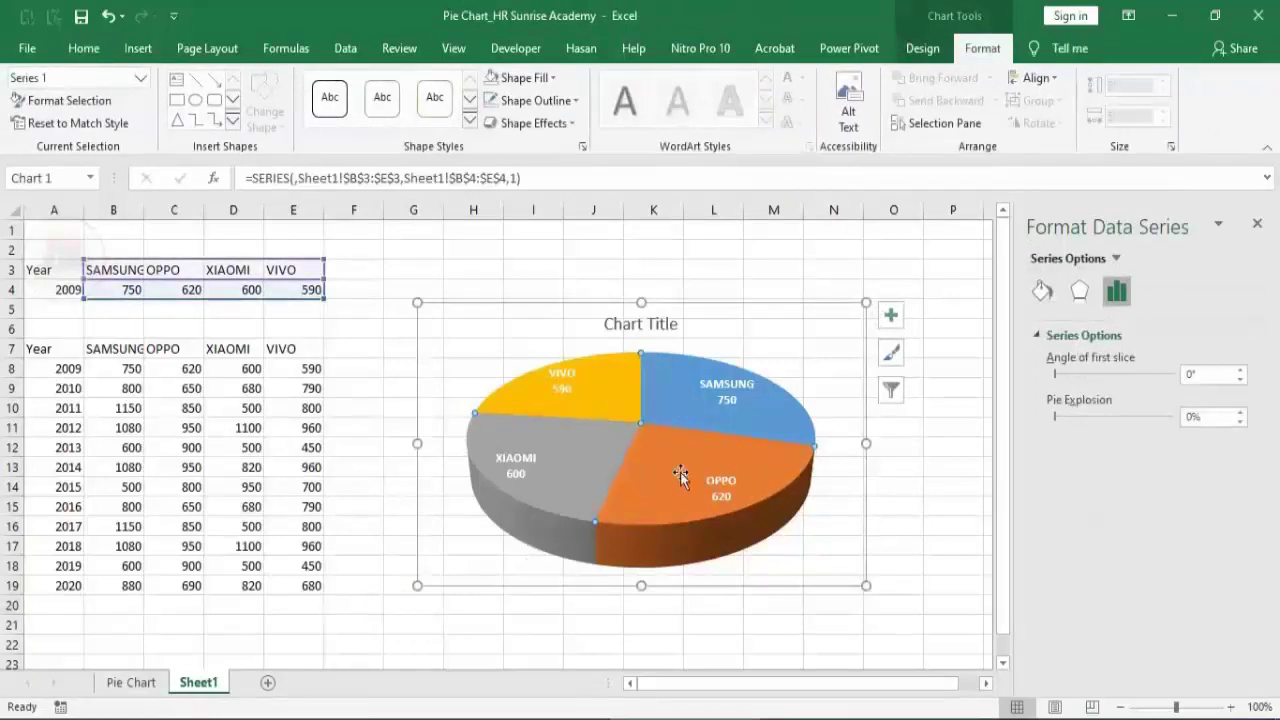
left_click(653, 473)
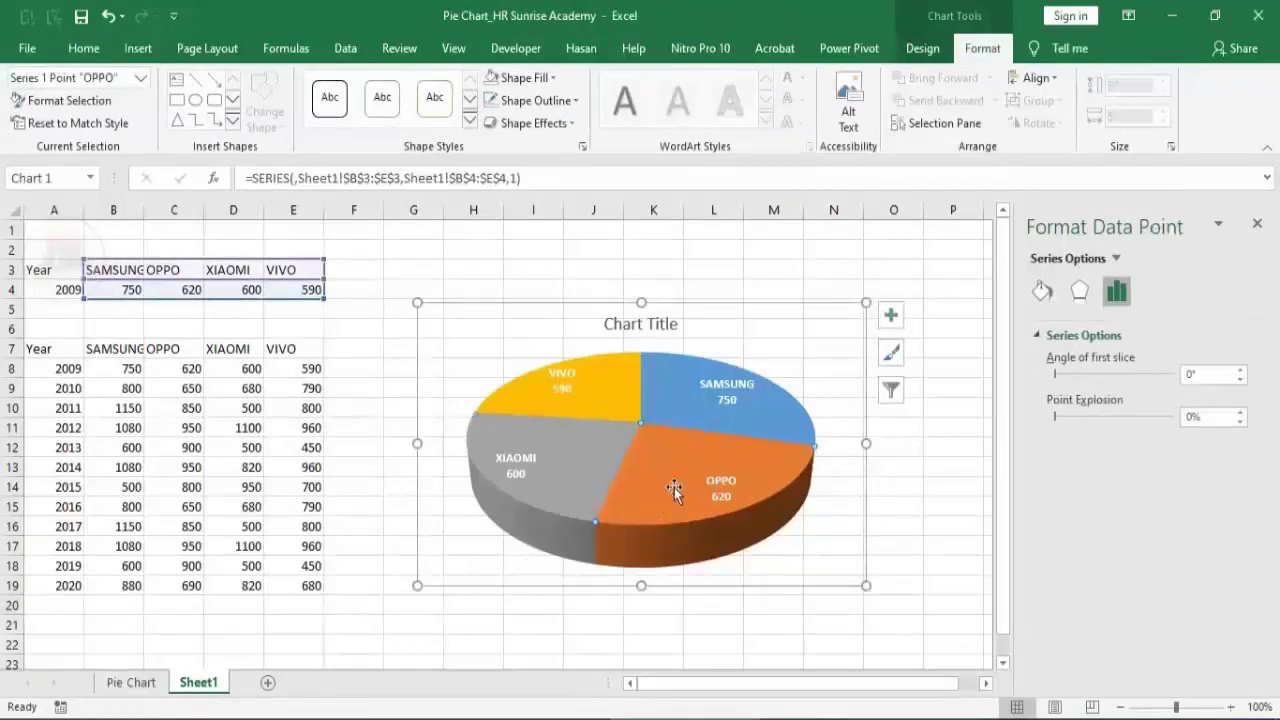
Give the OPPO slice a gradient fill with one stop removed and both remaining stops green.
left_click(1040, 288)
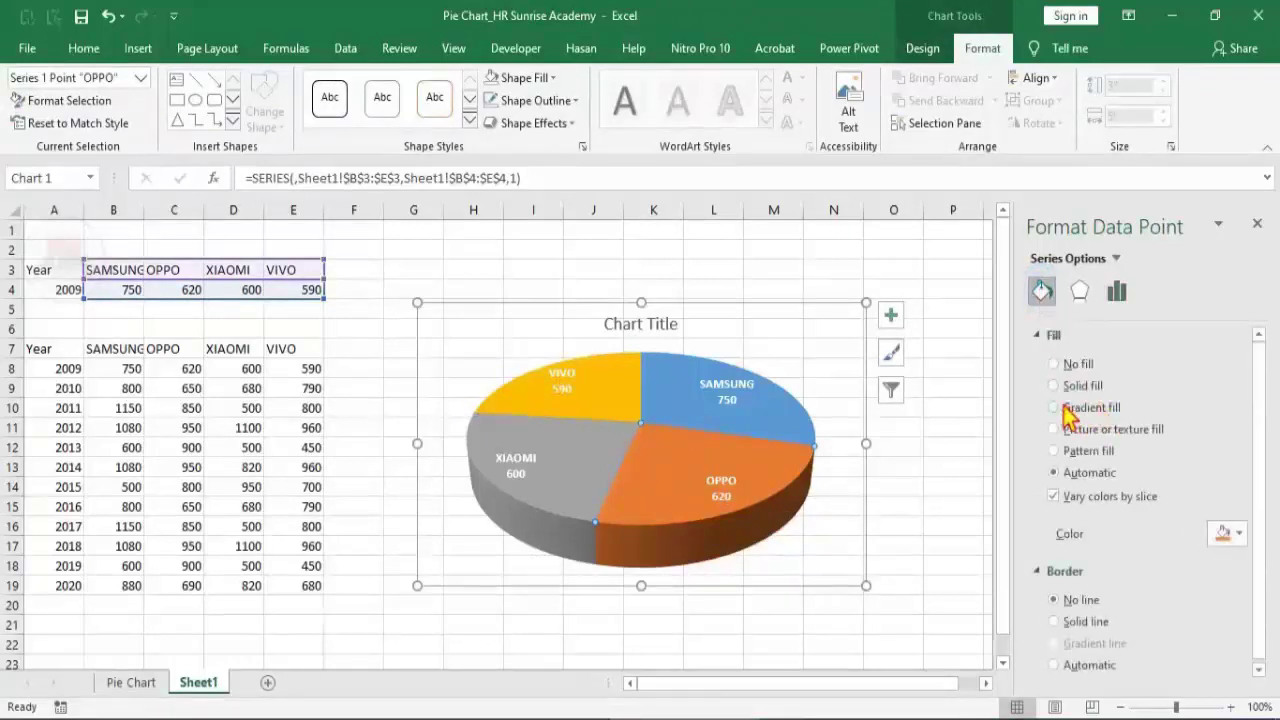
left_click(1056, 408)
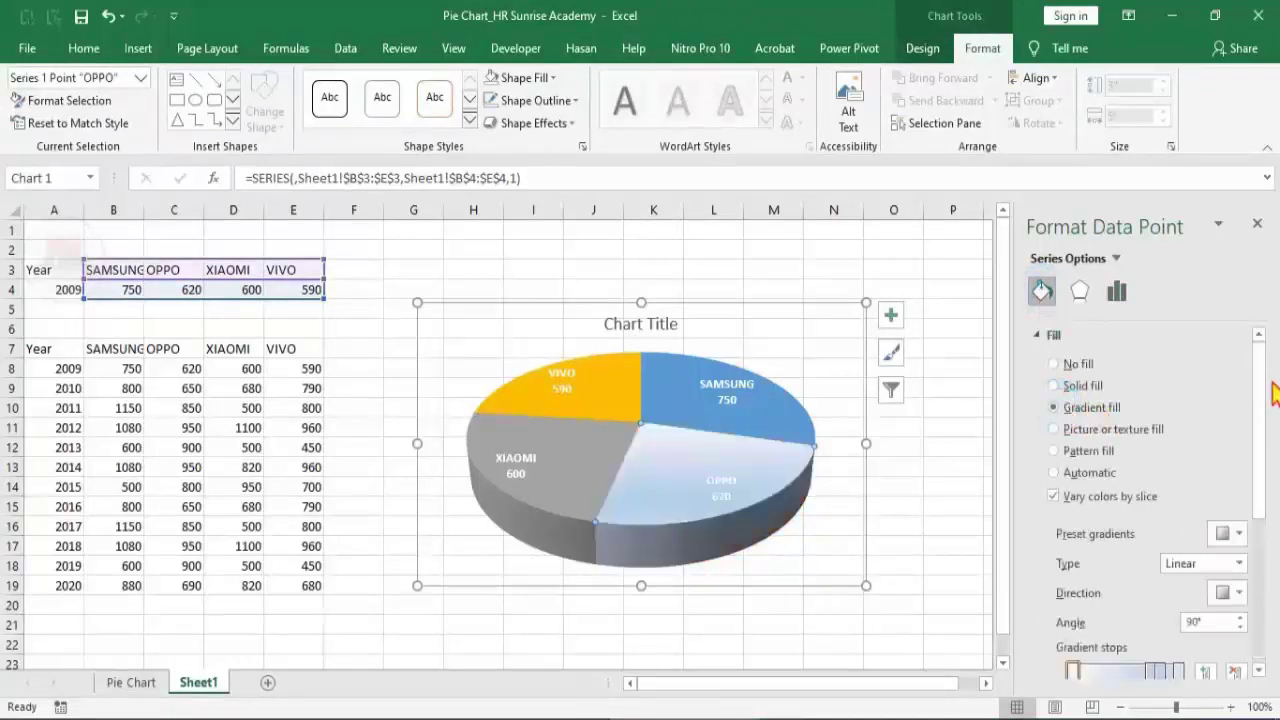
left_click_drag(1260, 400, 1260, 510)
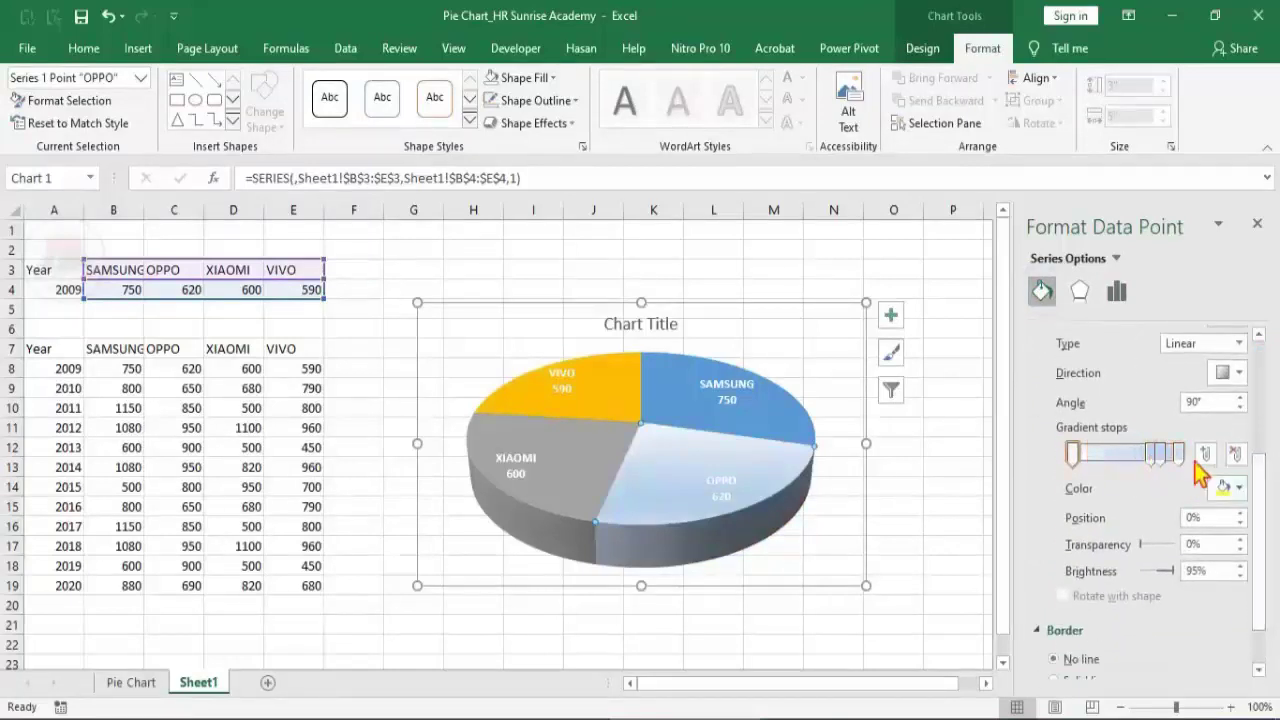
left_click(1236, 454)
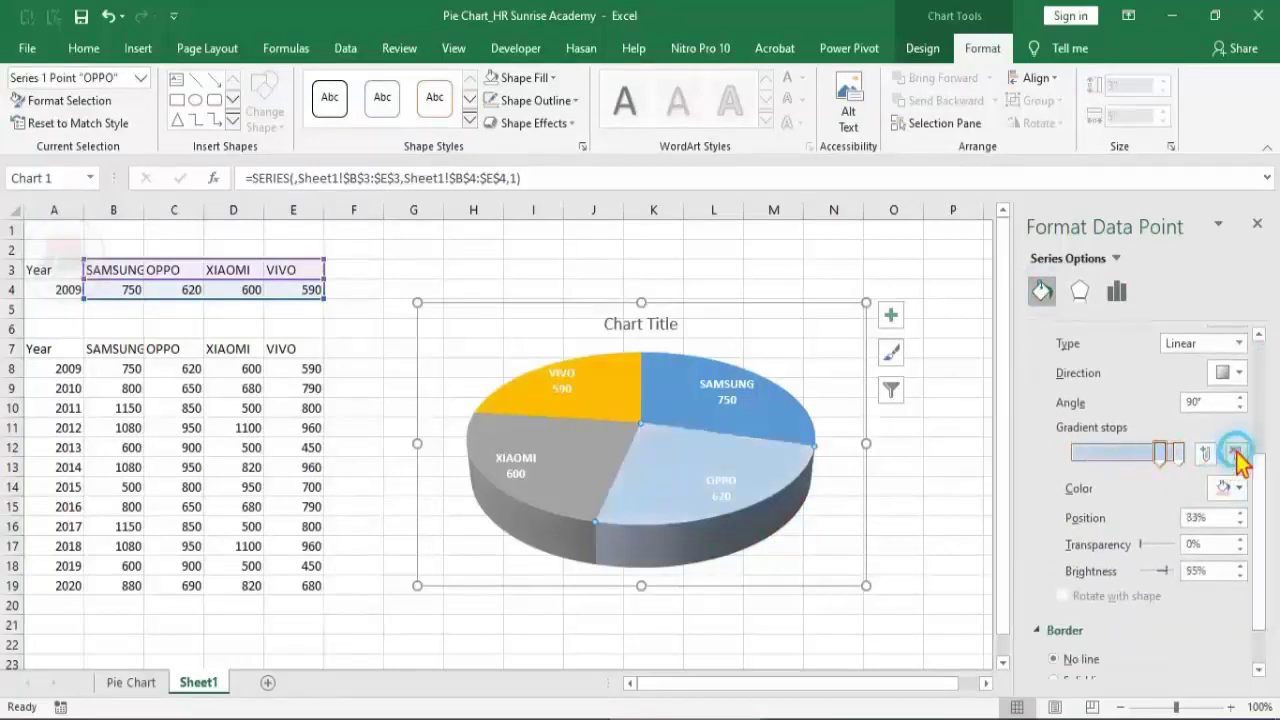
left_click_drag(1160, 452, 1069, 452)
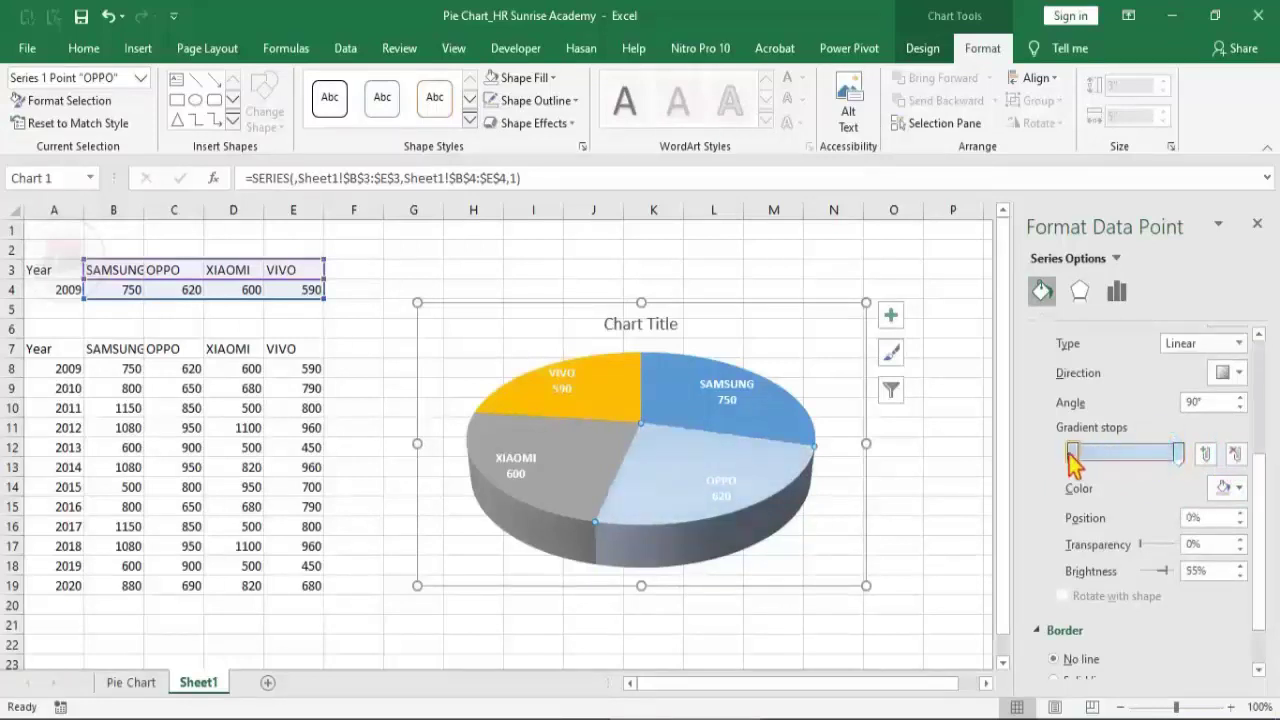
left_click(1238, 488)
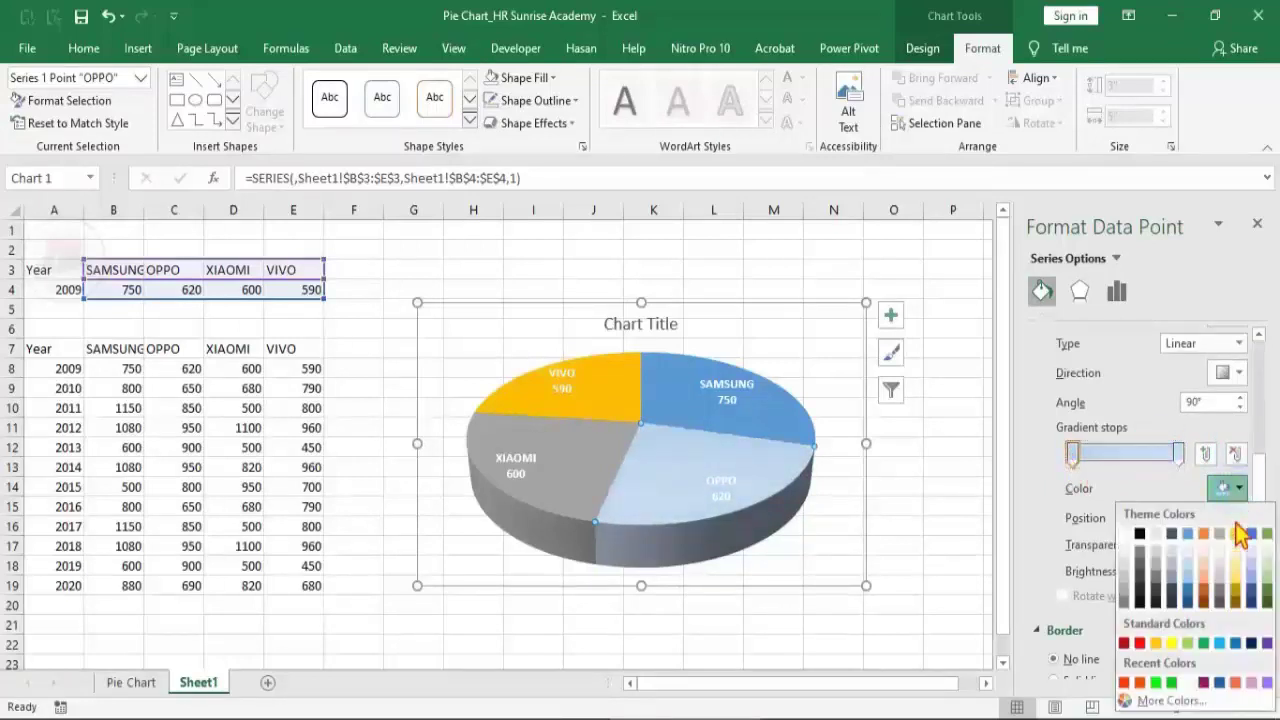
left_click(1203, 642)
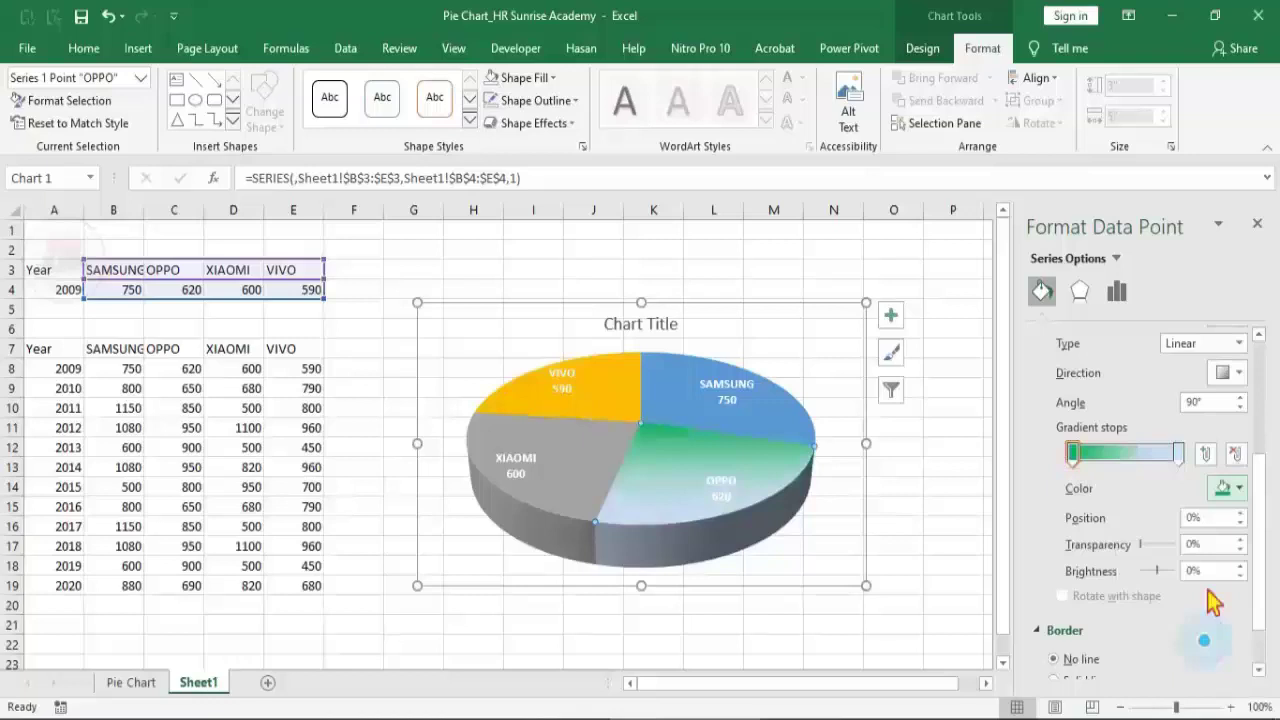
left_click(1178, 452)
left_click(1238, 488)
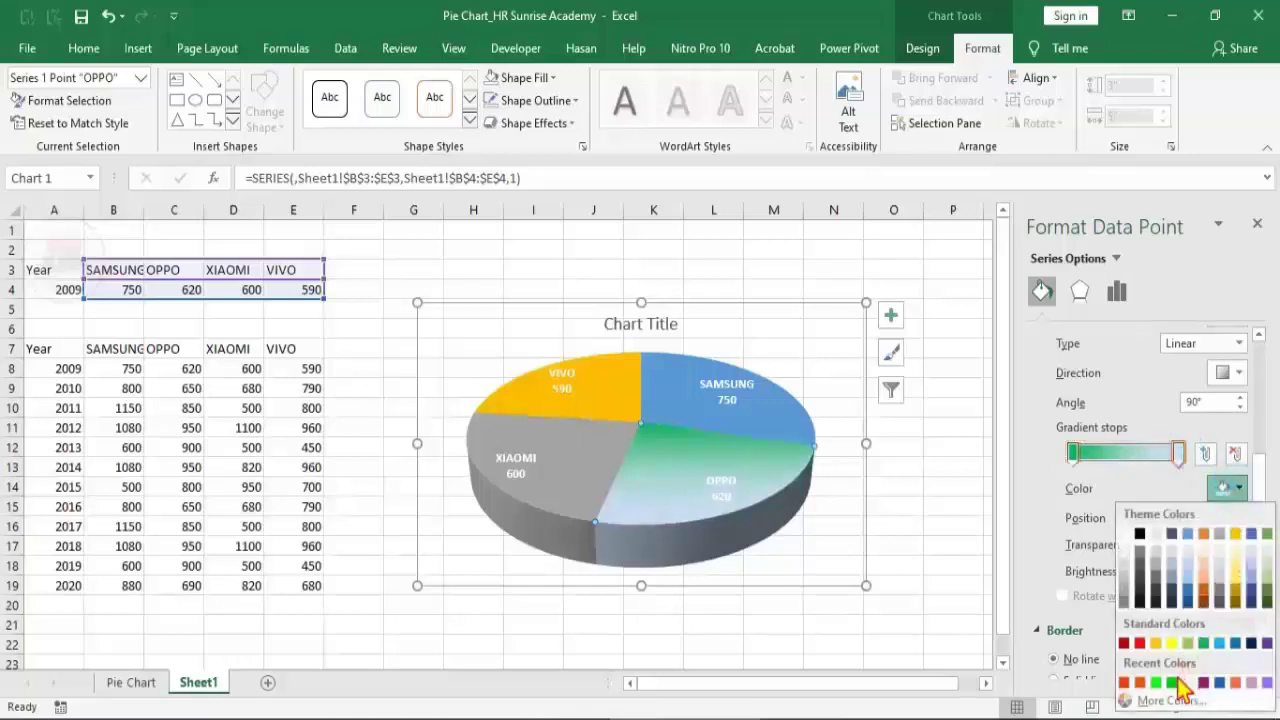
left_click(1205, 642)
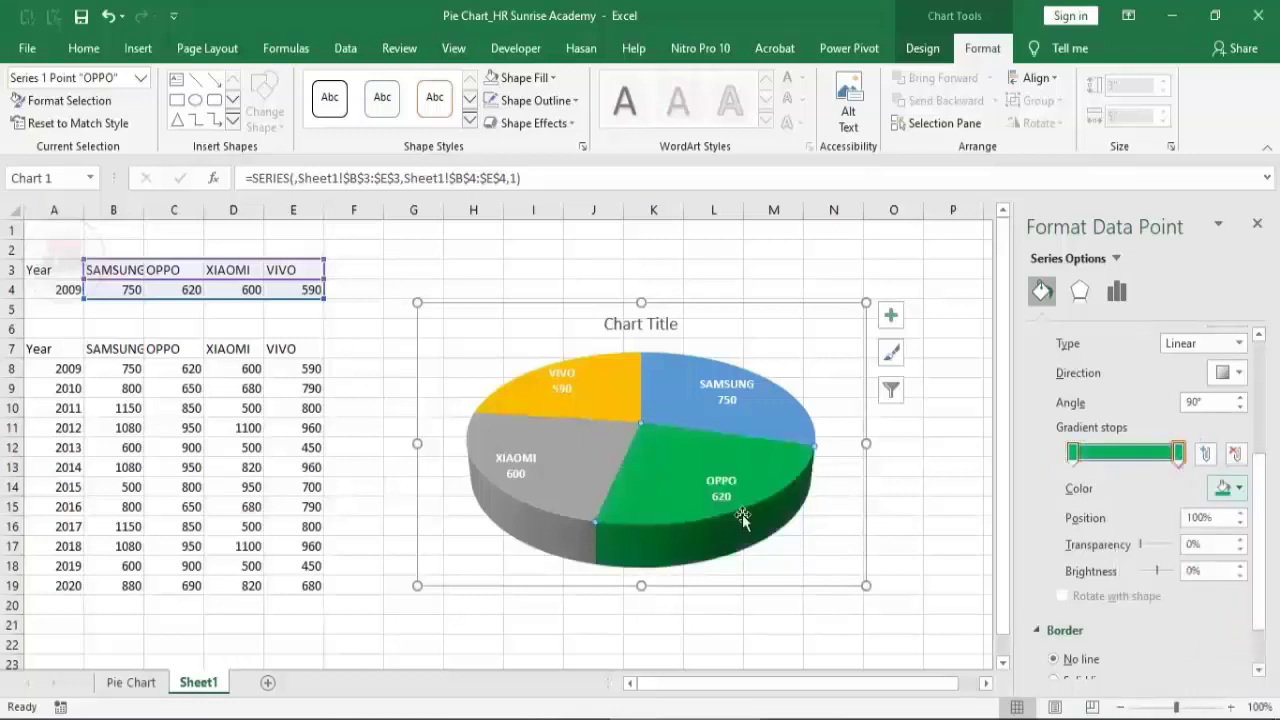
left_click(559, 474)
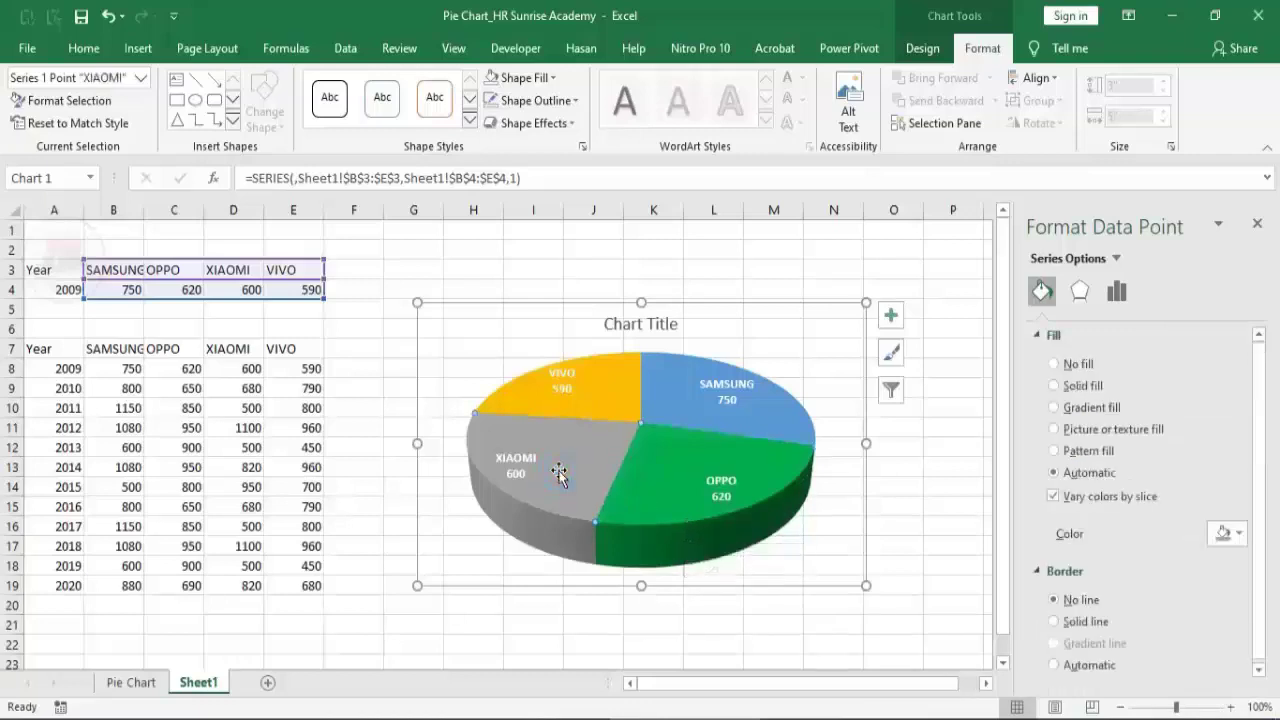
Fill the XIAOMI slice with a gradient whose first and right stops are both orange.
left_click(1053, 407)
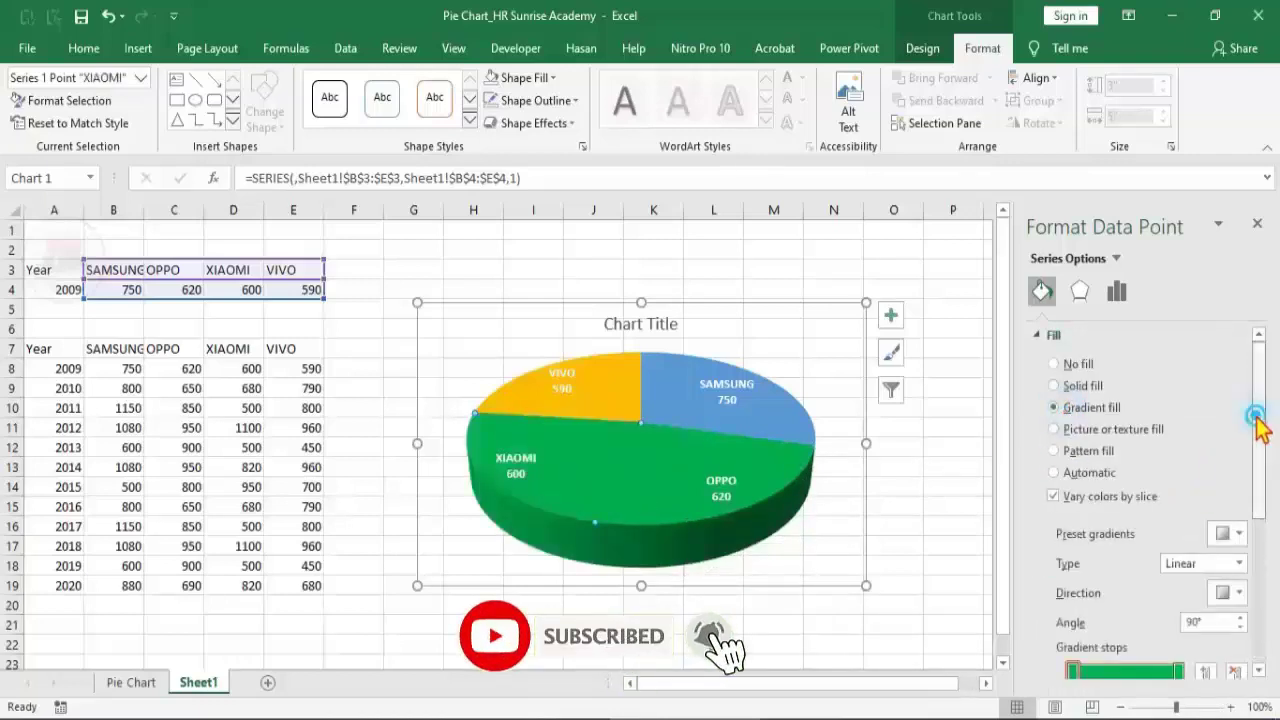
left_click_drag(1257, 417, 1249, 466)
left_click(1240, 467)
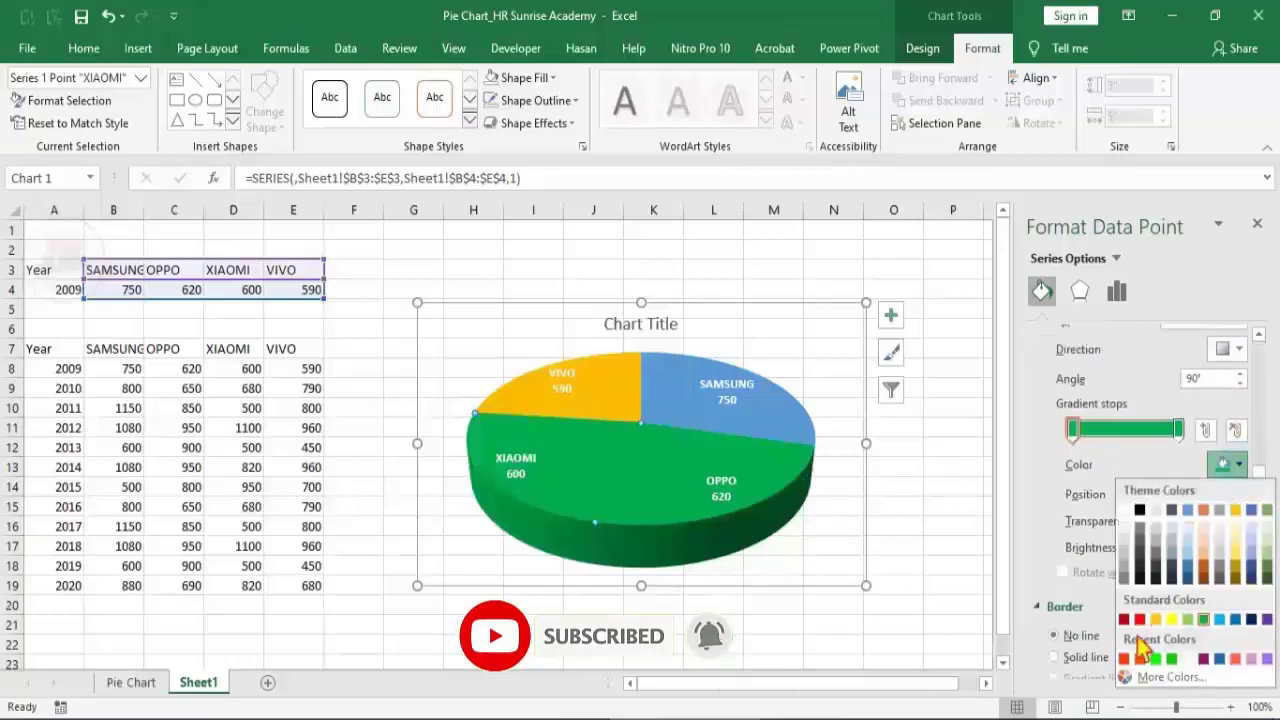
left_click(1142, 677)
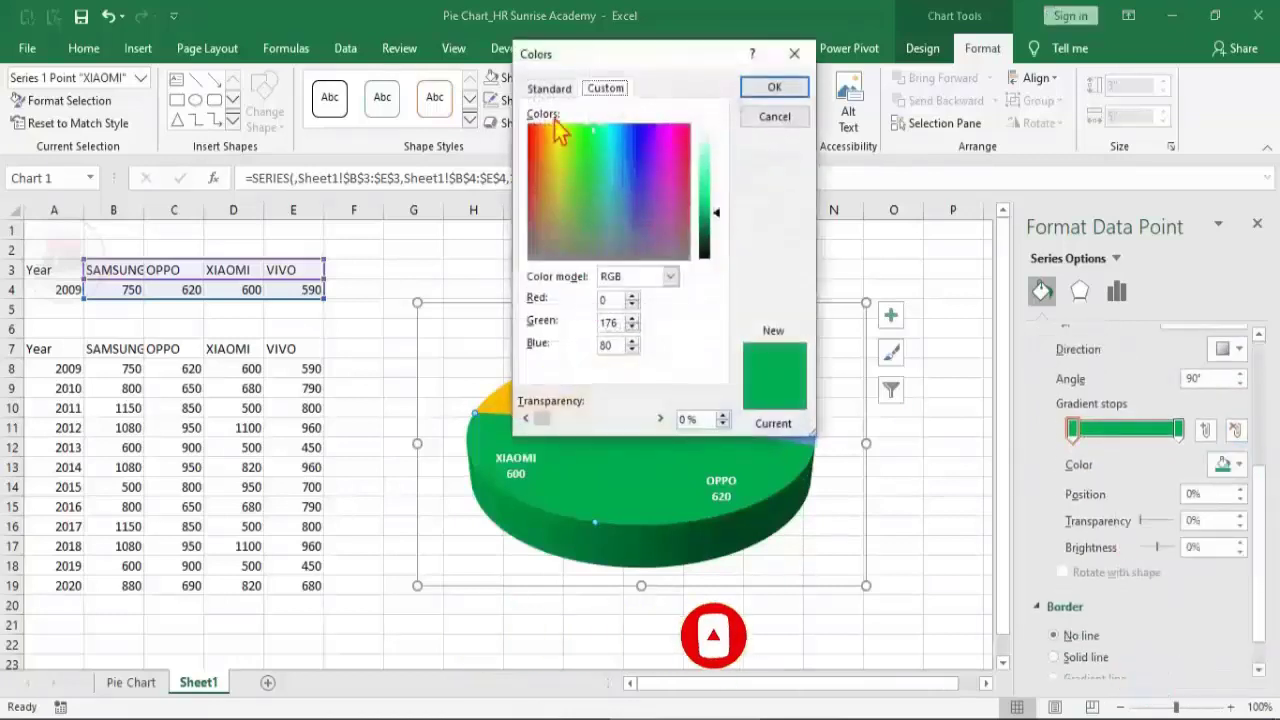
left_click(553, 88)
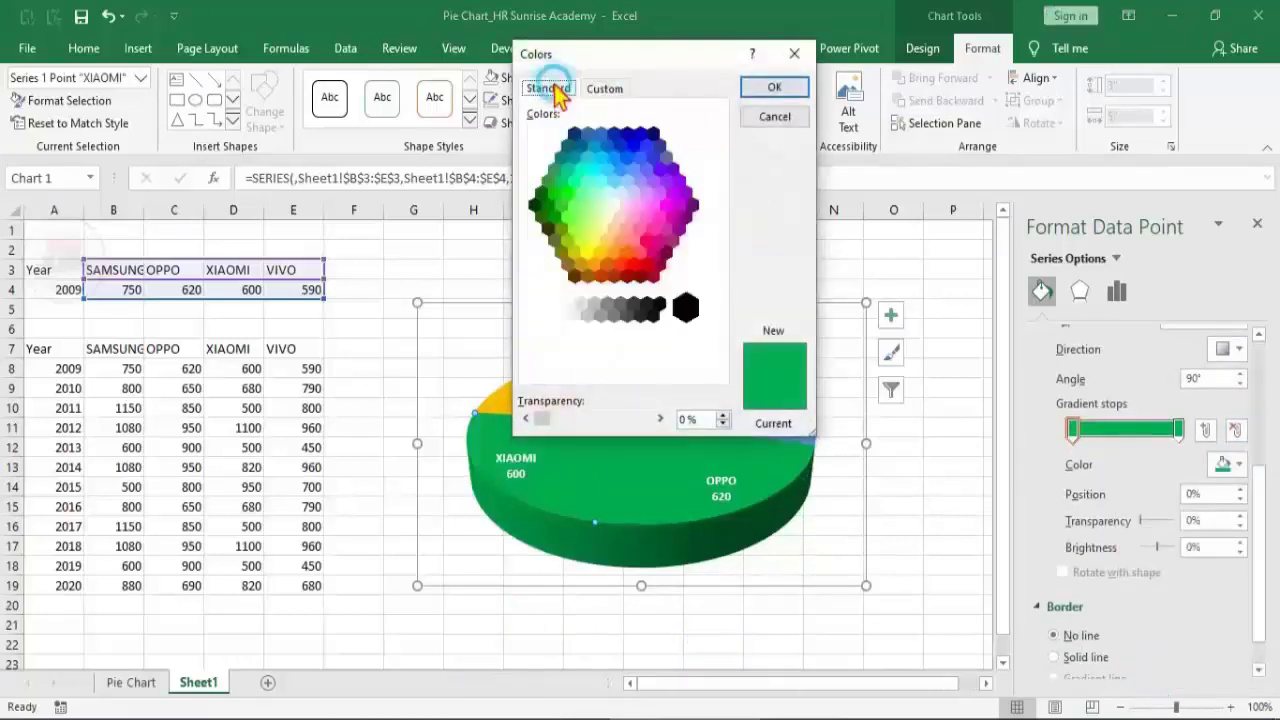
left_click(627, 253)
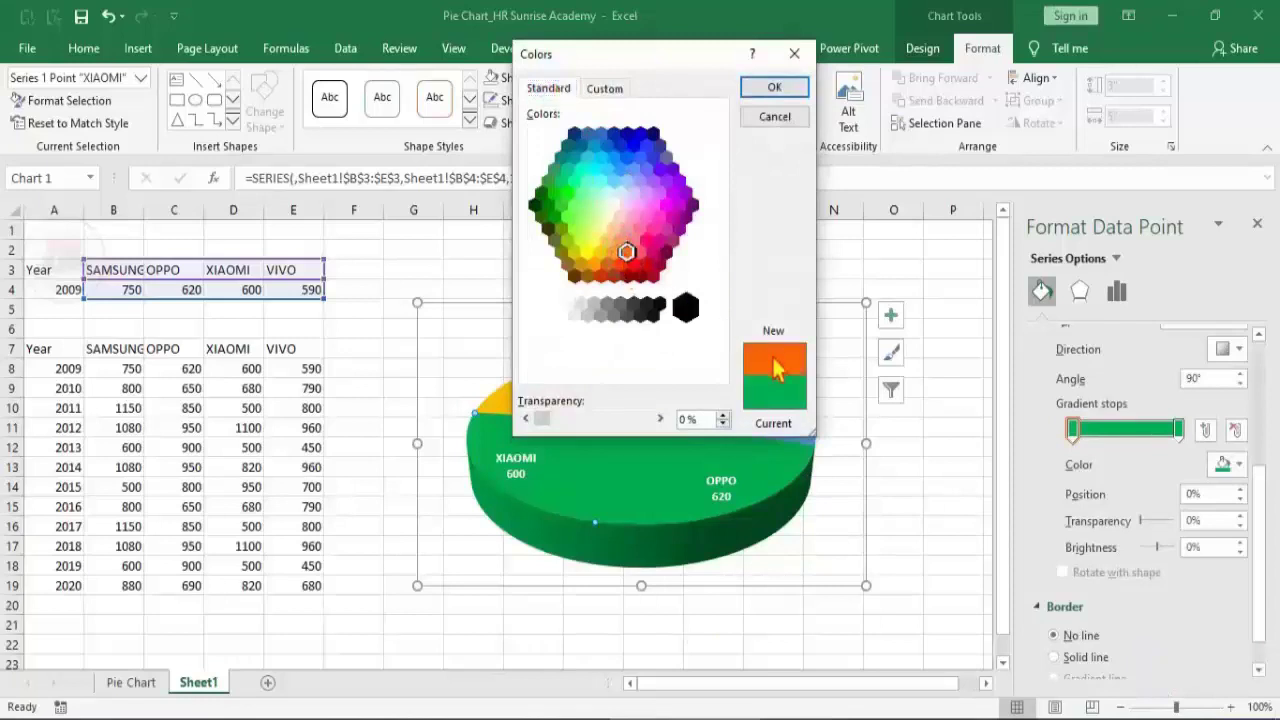
left_click(775, 90)
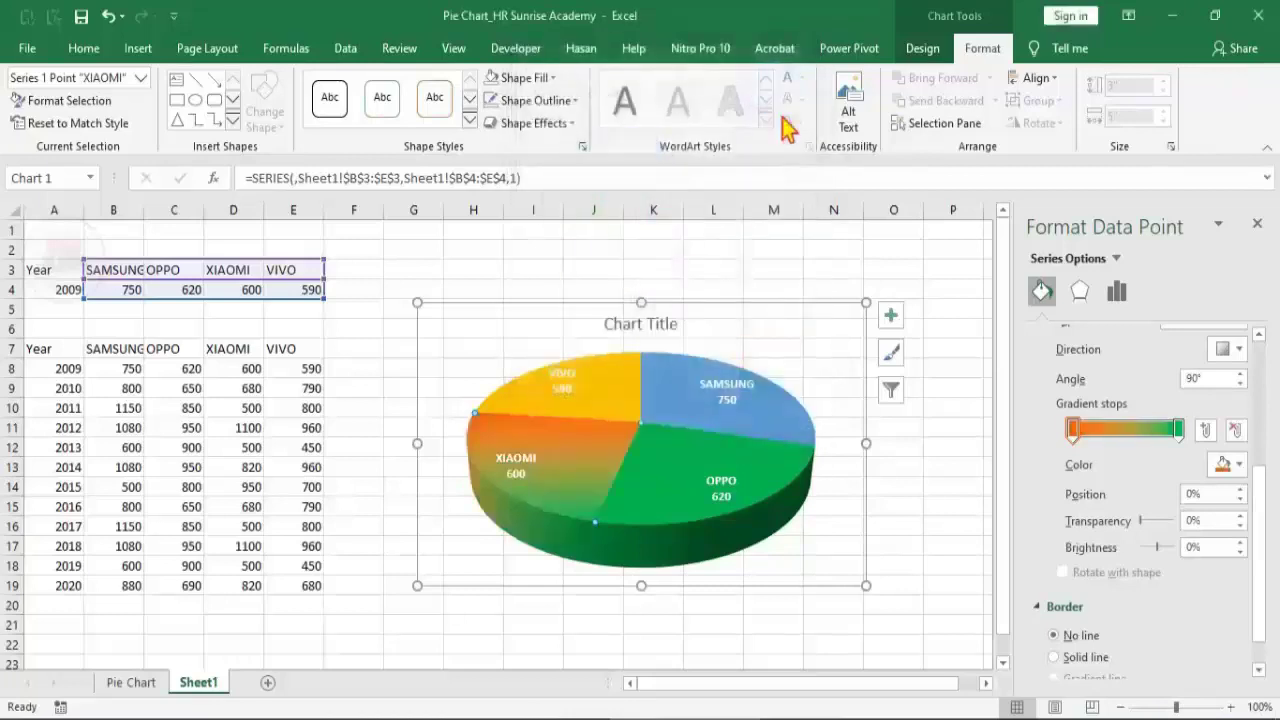
left_click(1178, 428)
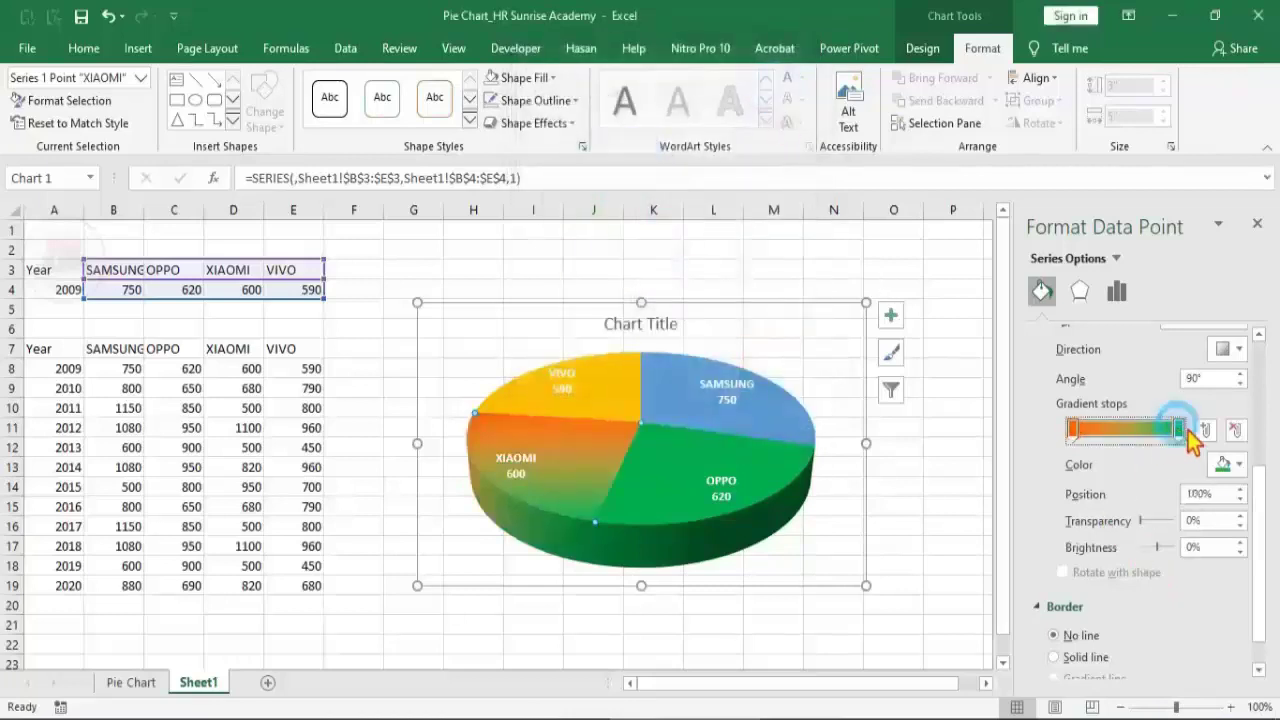
left_click(1238, 464)
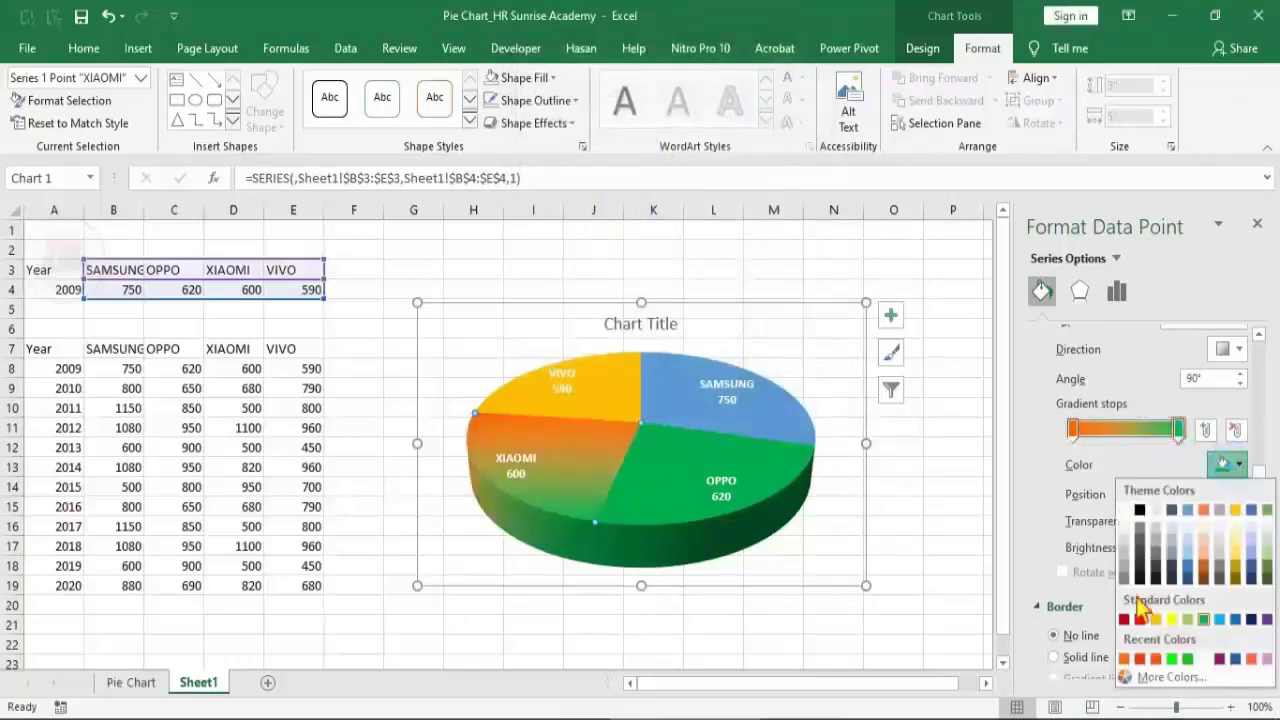
left_click(1126, 658)
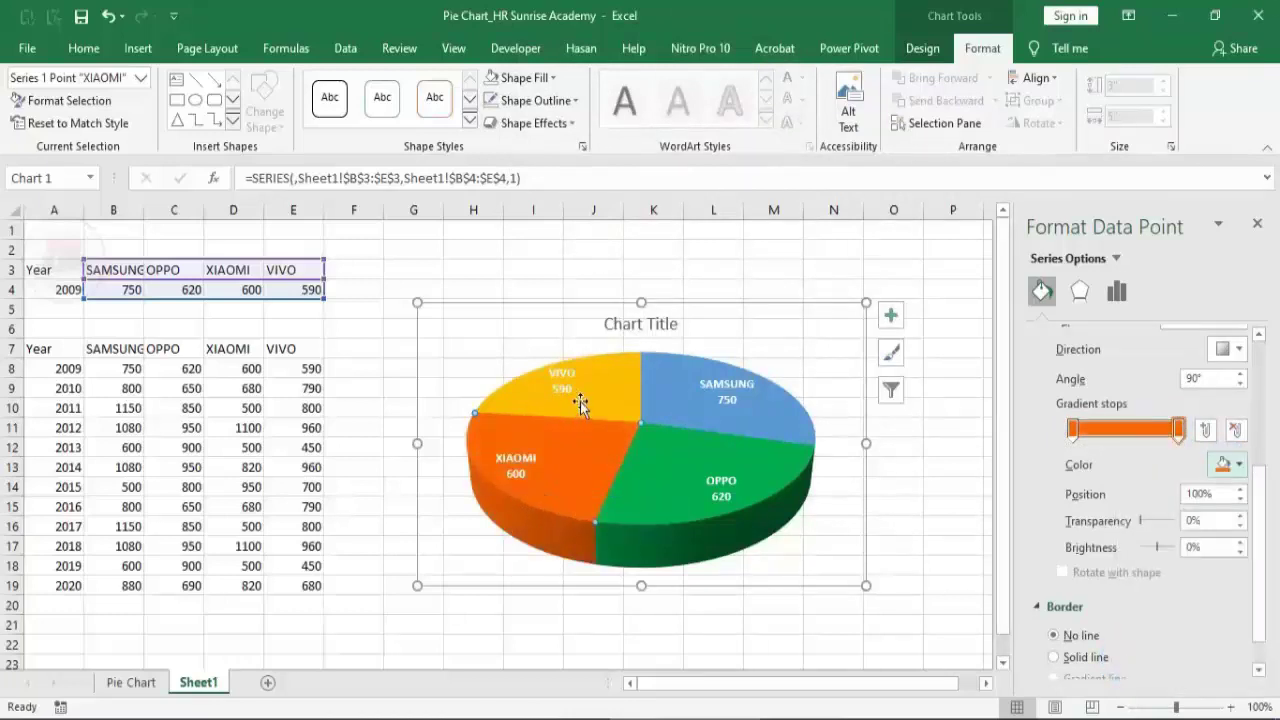
left_click(683, 400)
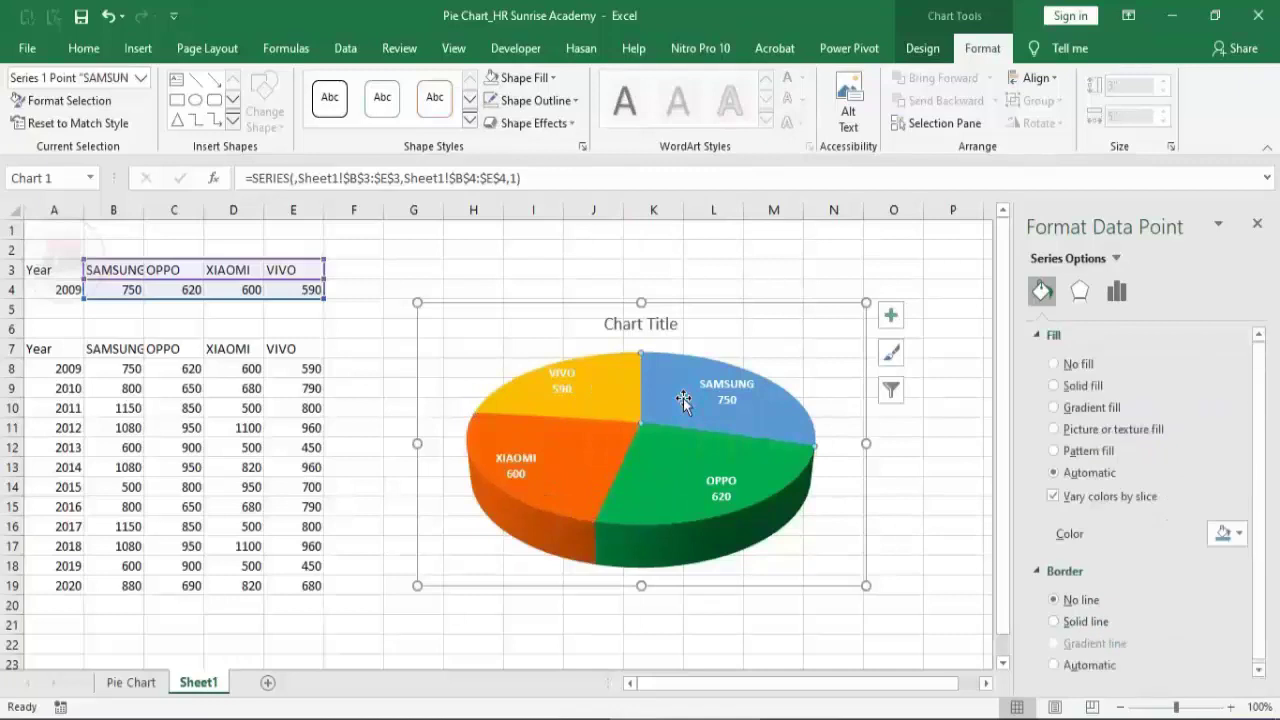
Give the SAMSUNG slice a gradient with both stops set to Blue, Accent 5, Darker 25%.
left_click(1055, 408)
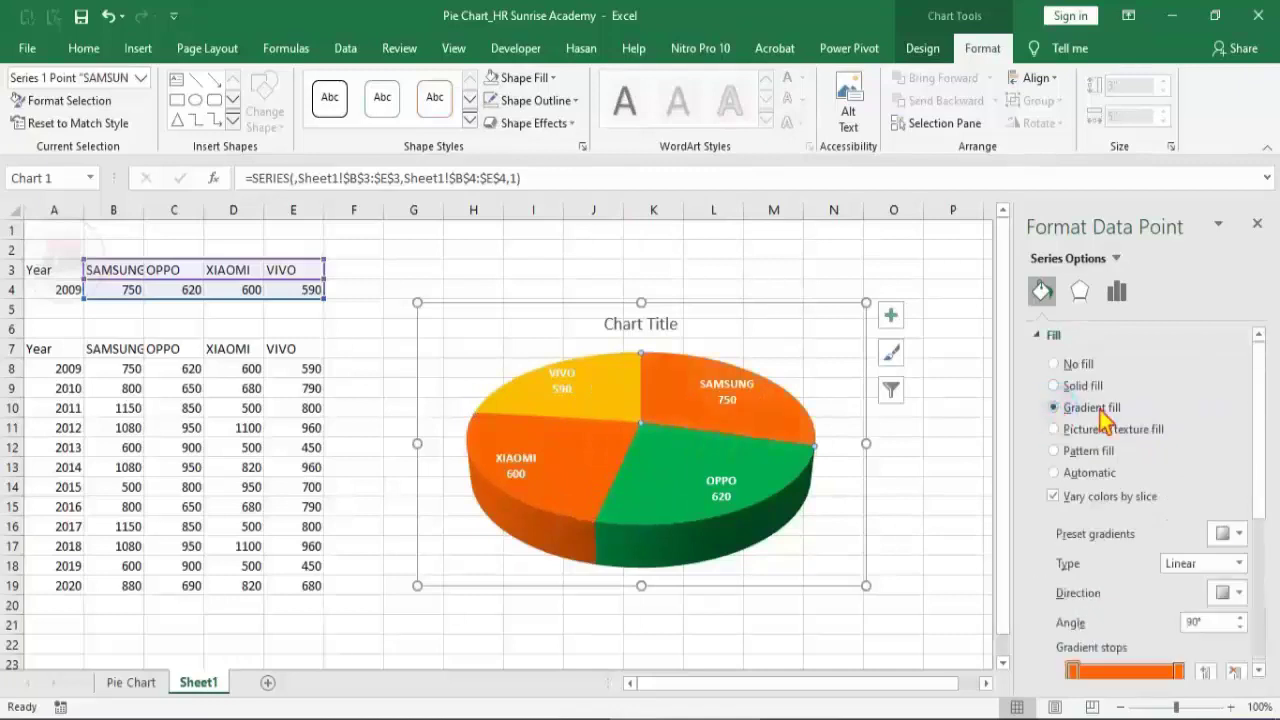
scroll(1260, 425, "down", 3)
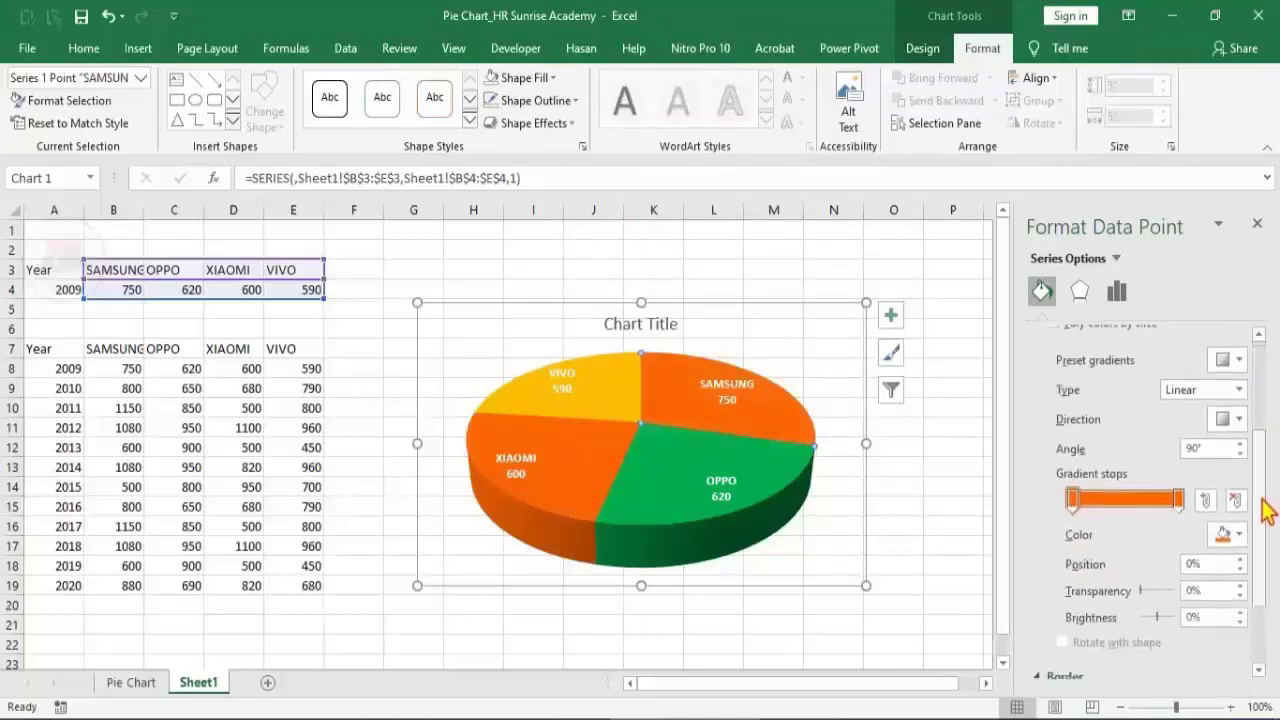
left_click(1230, 537)
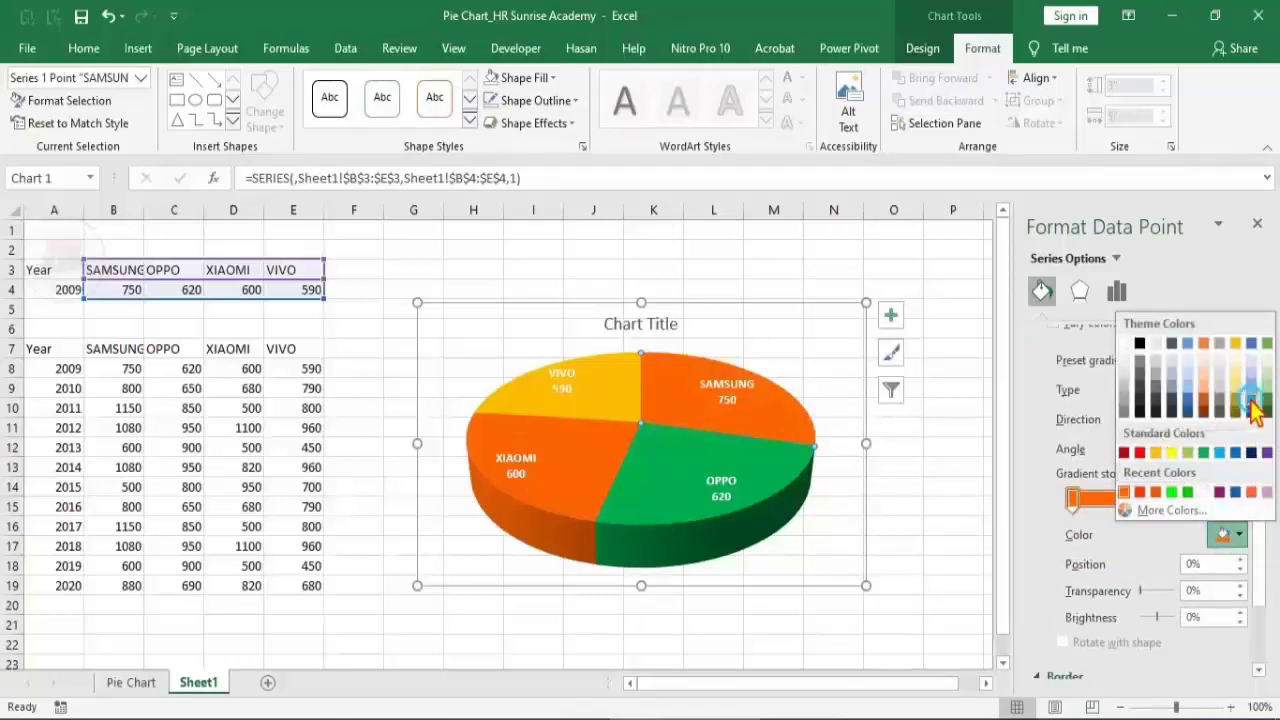
left_click(1253, 412)
left_click(1178, 498)
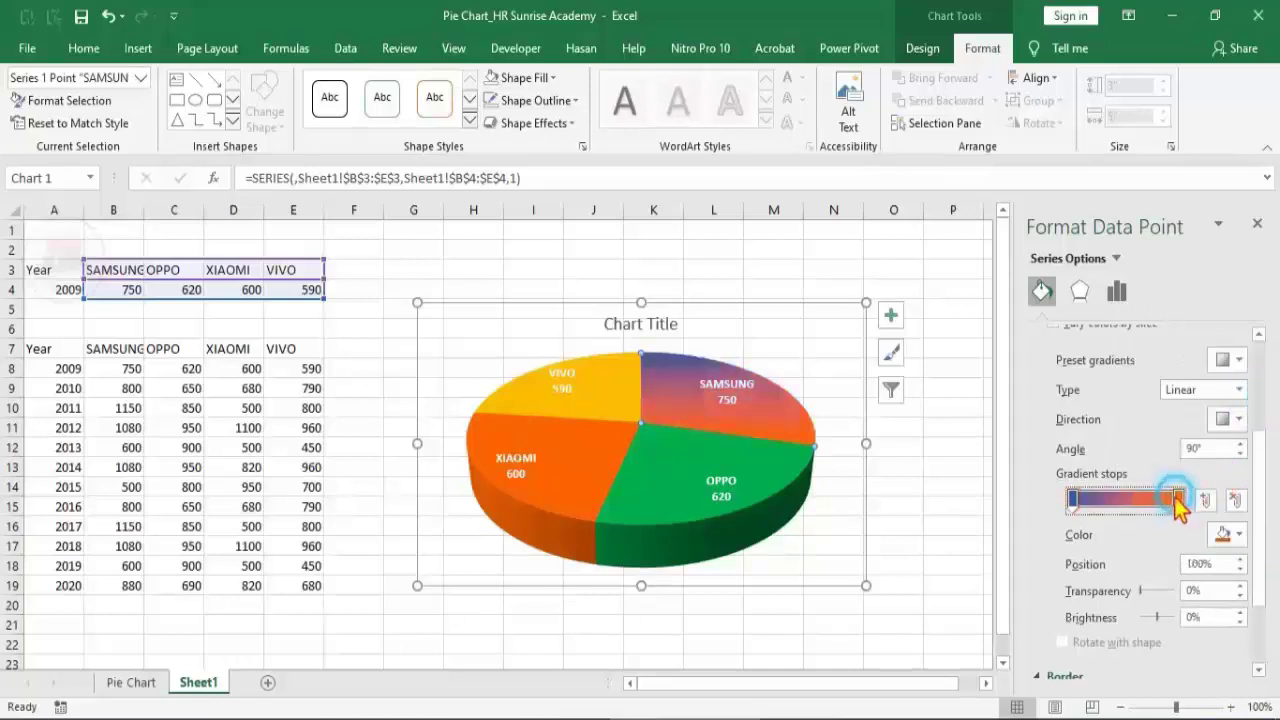
left_click(1230, 536)
left_click(1253, 410)
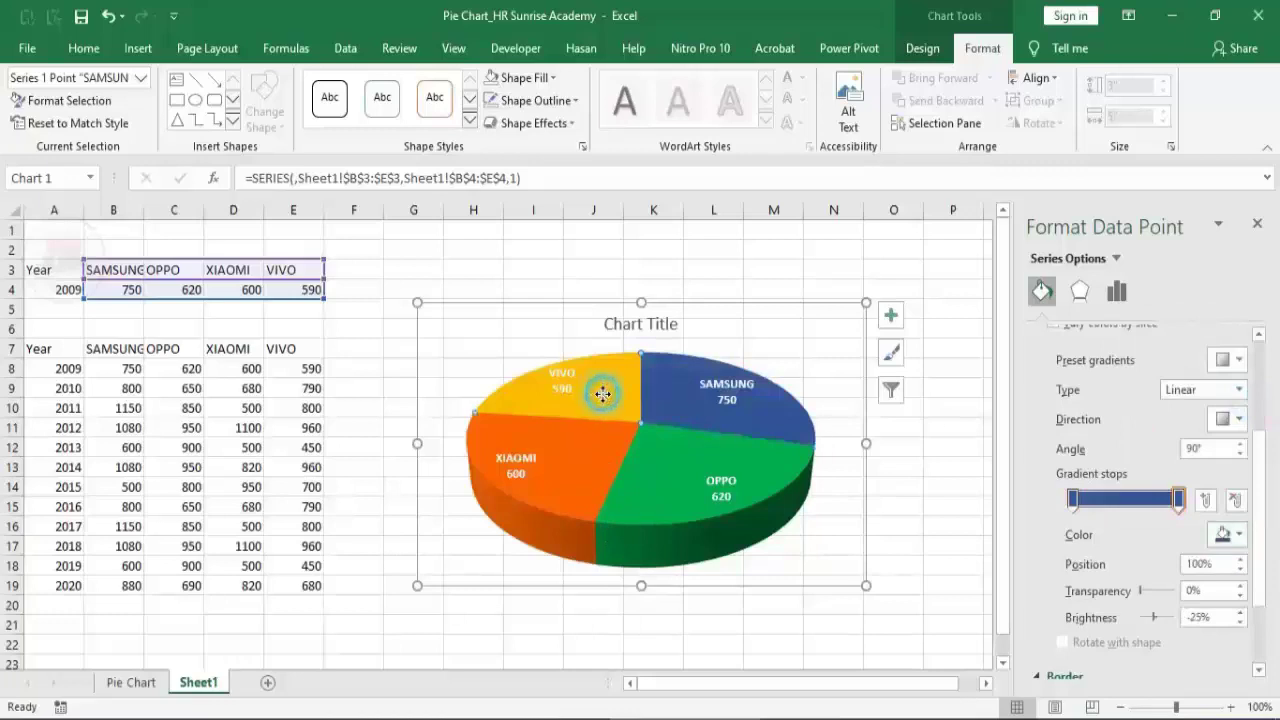
left_click(603, 397)
Fill the VIVO slice with a gradient whose stops are both Gold, Accent 4, Darker 25%.
left_click(1053, 407)
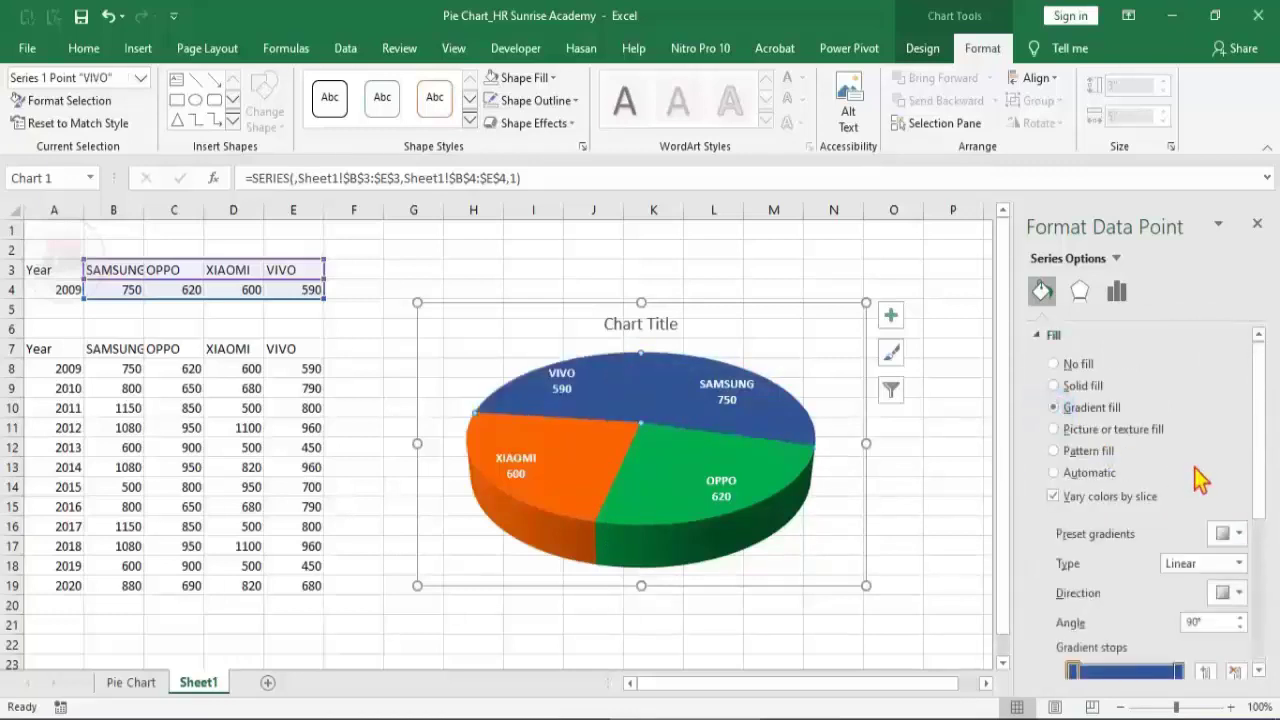
left_click_drag(1262, 427, 1264, 514)
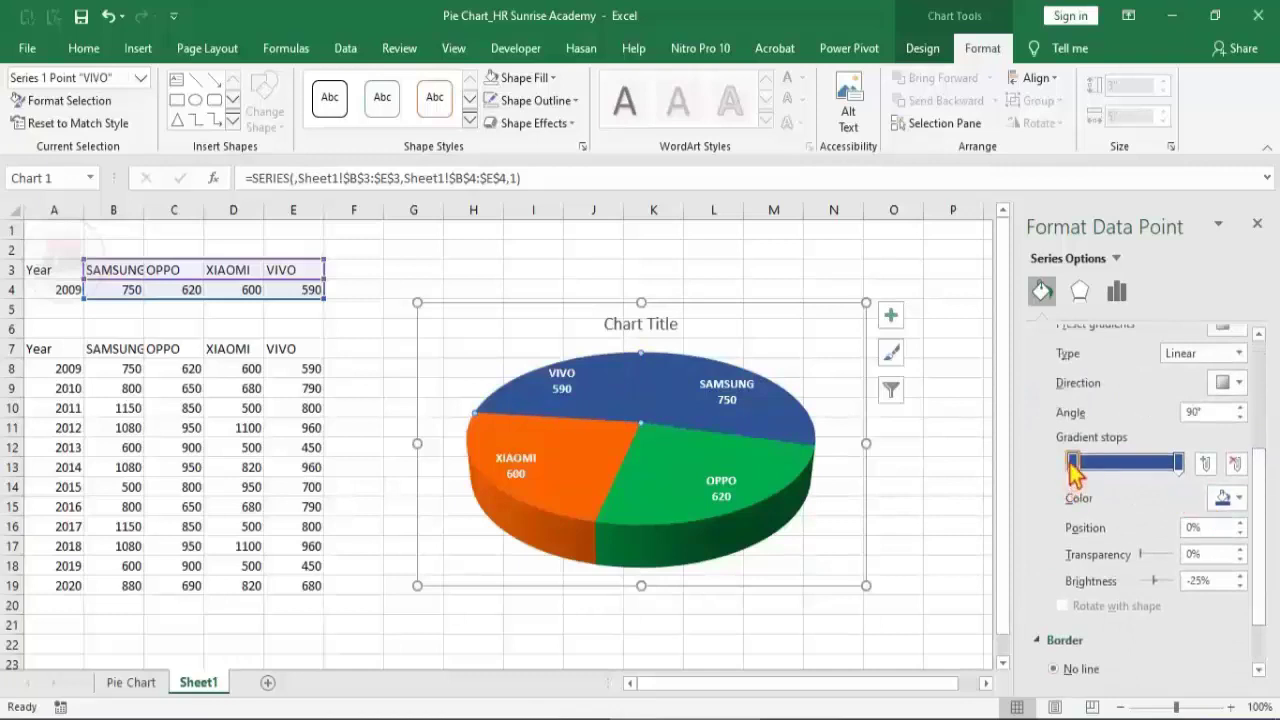
left_click(1229, 504)
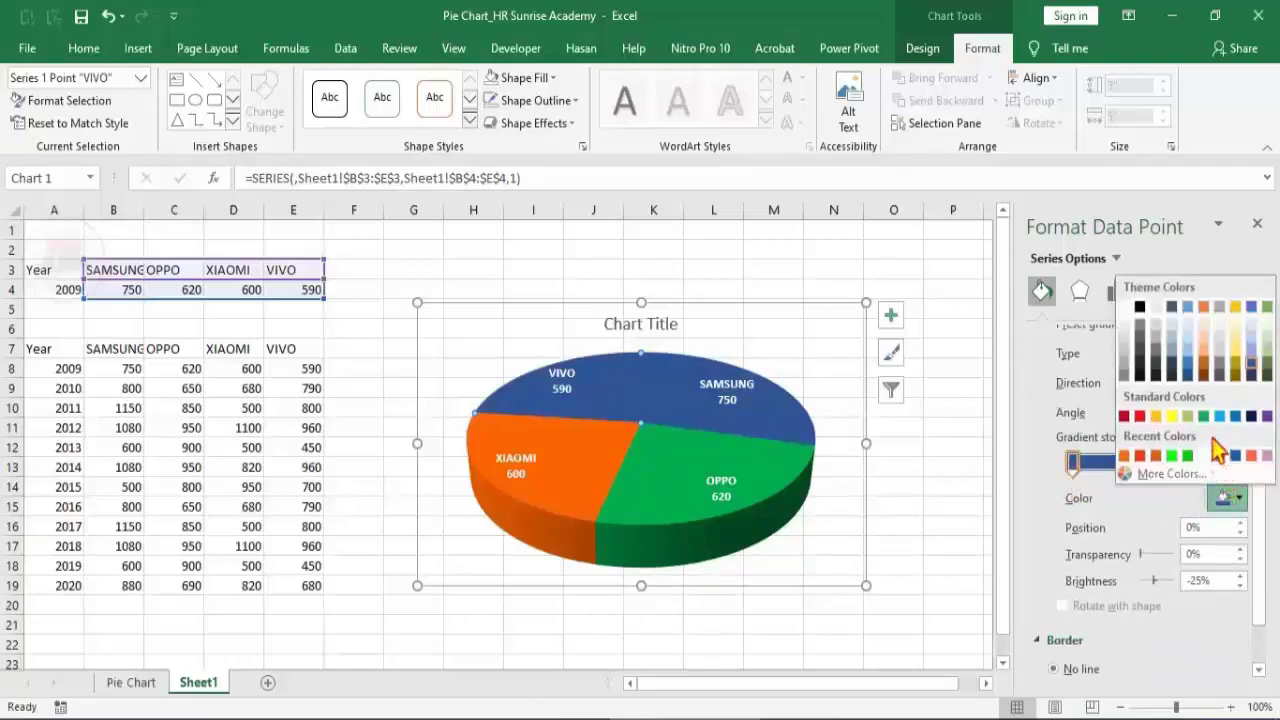
left_click(1235, 365)
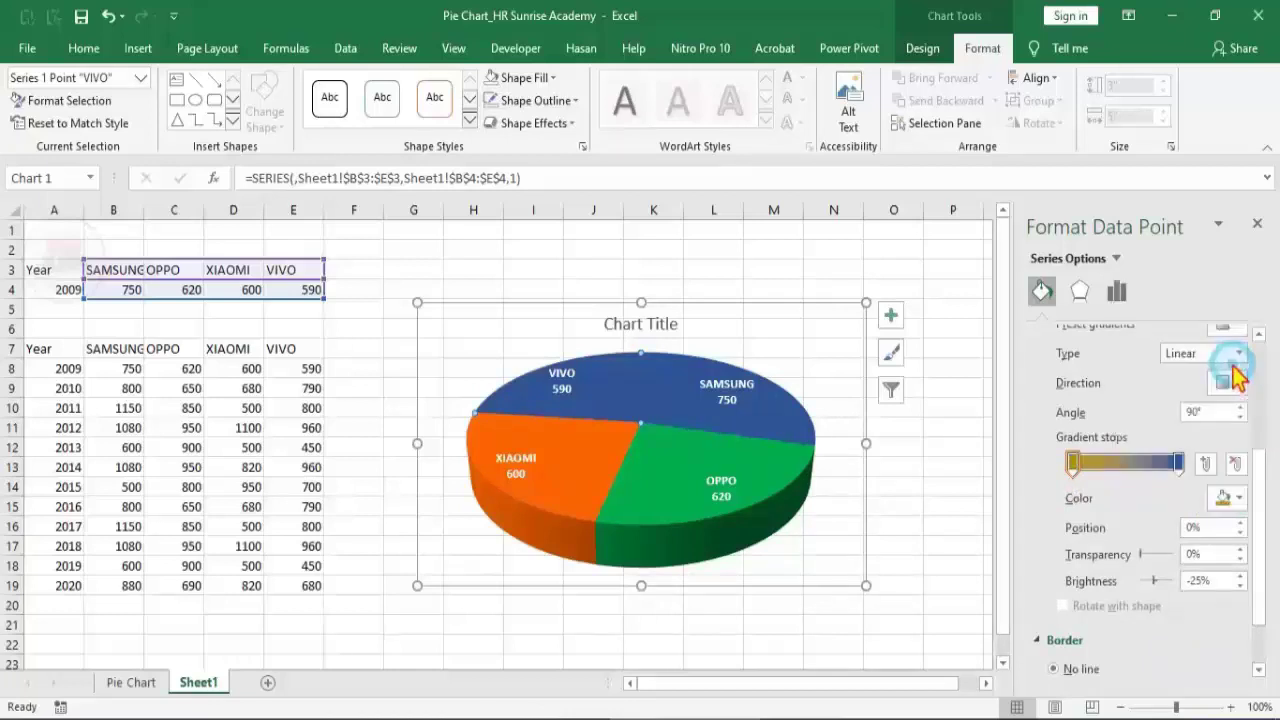
left_click(1176, 461)
left_click(1231, 499)
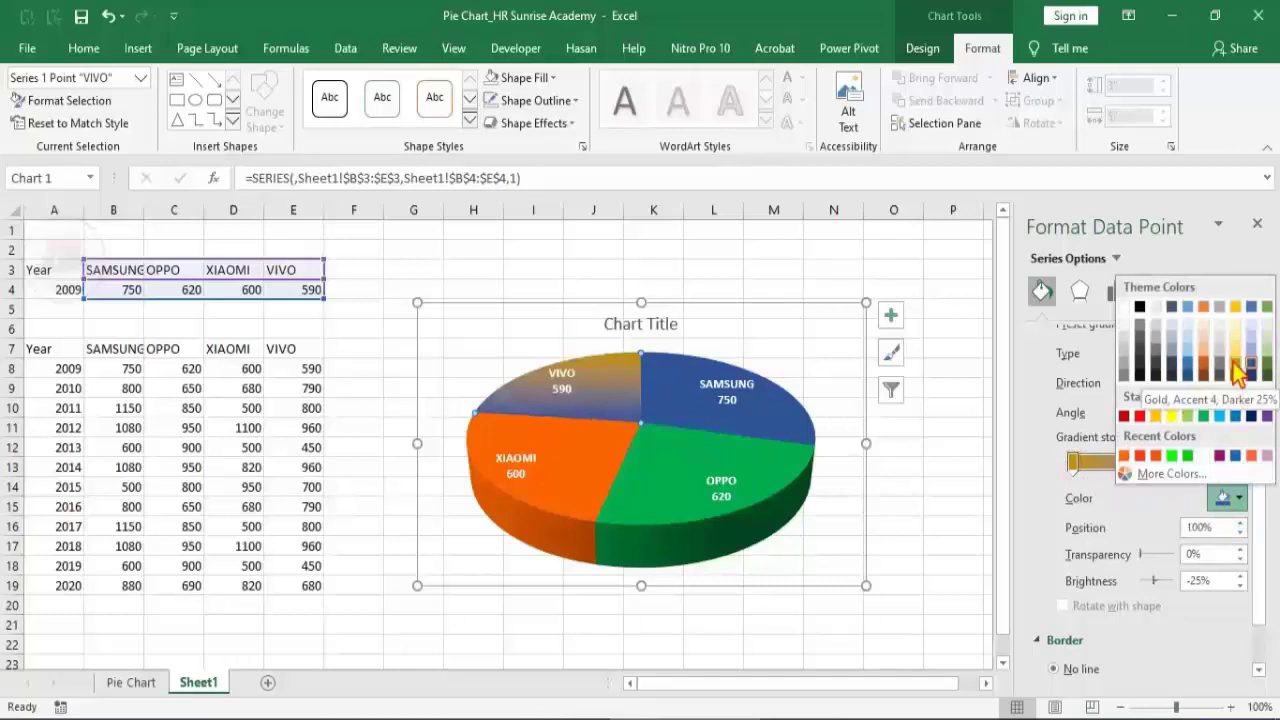
left_click(1236, 367)
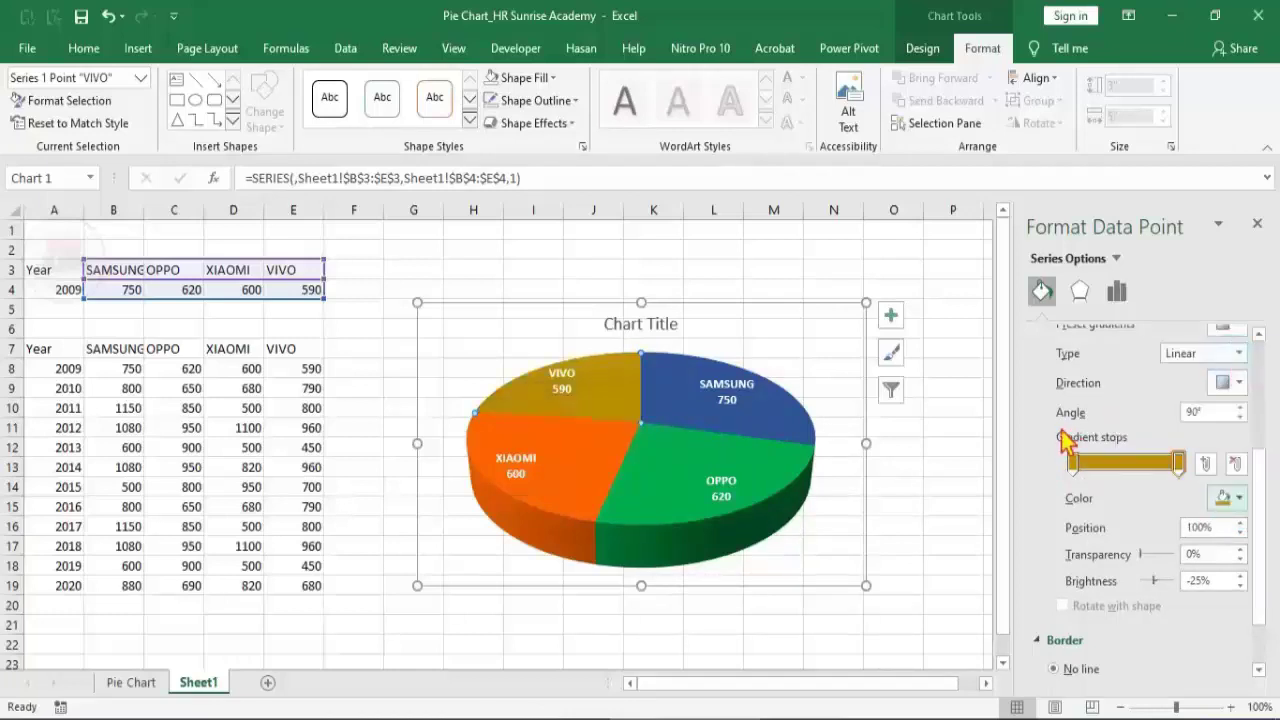
left_click(613, 414)
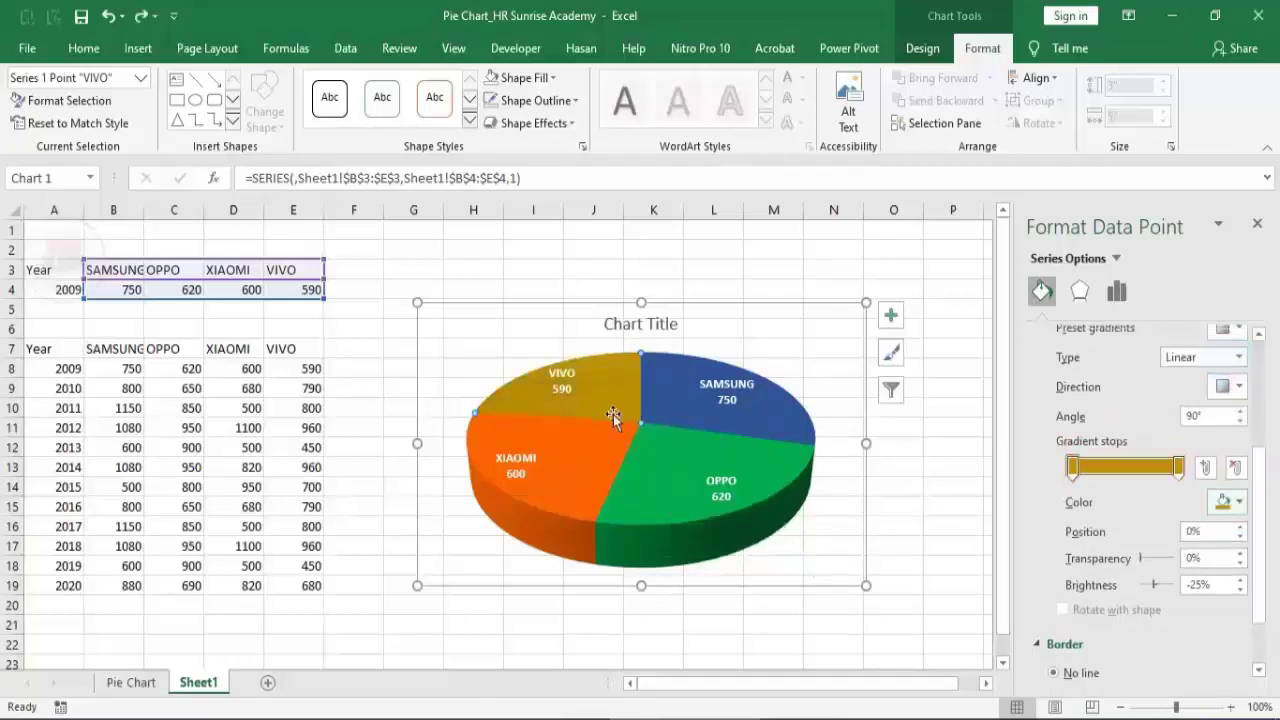
left_click(361, 614)
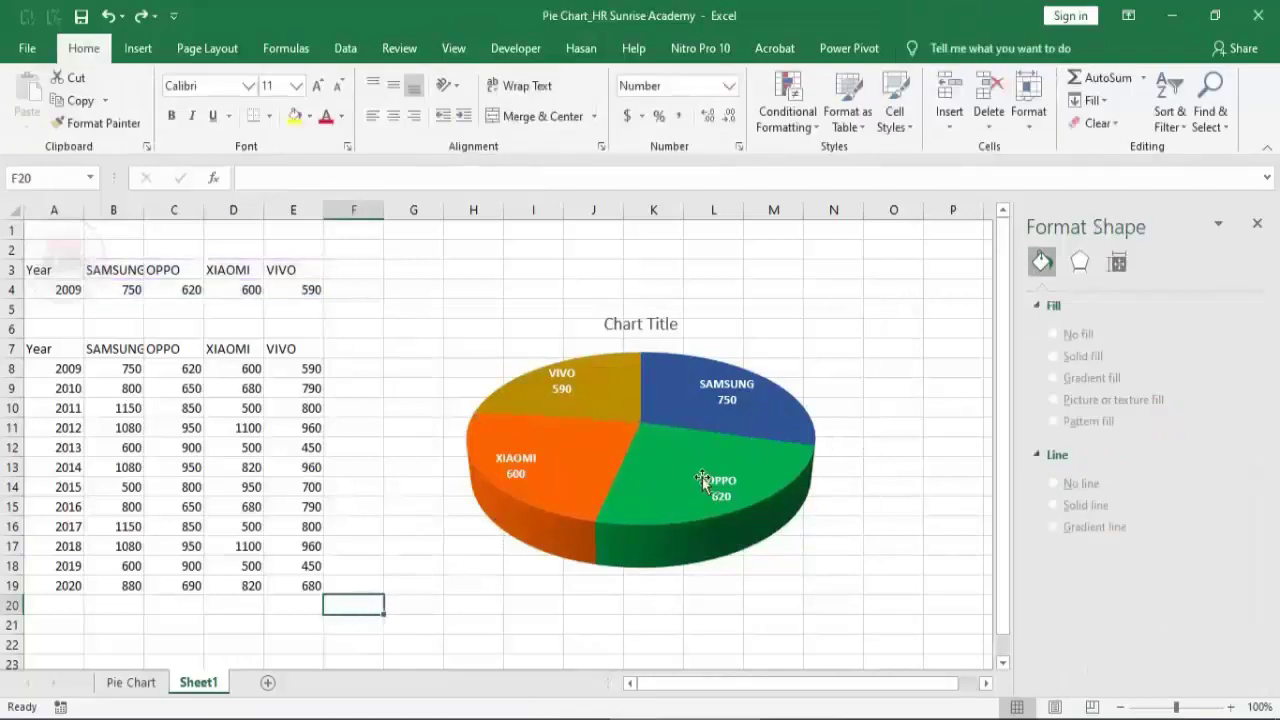
Set the pie series' angle of first slice to 300°.
left_click(667, 478)
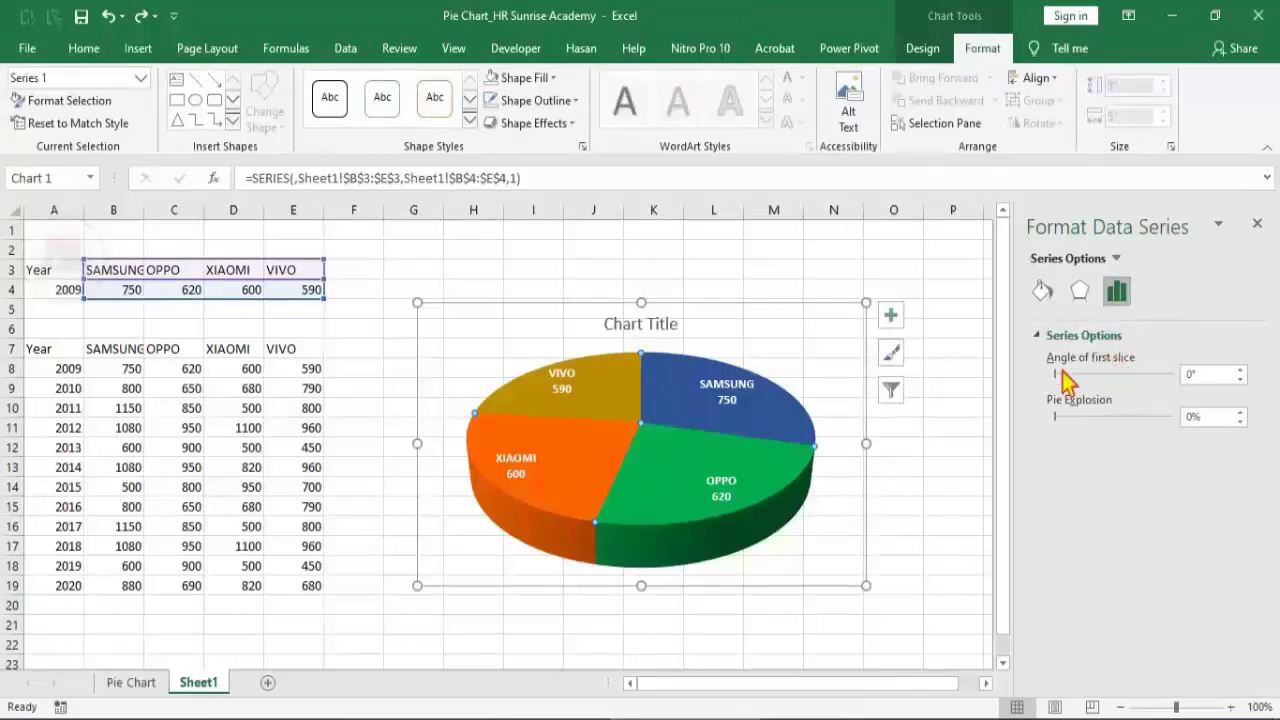
left_click(1242, 369)
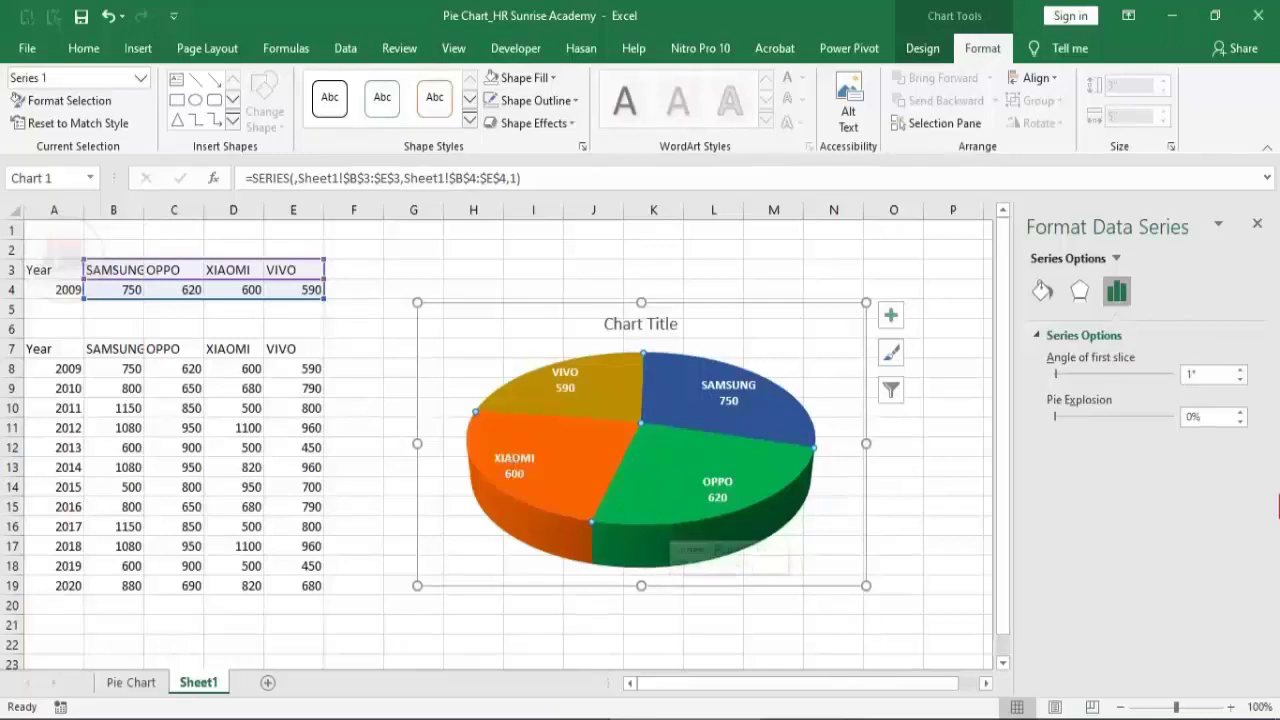
left_click(1241, 369)
left_click(1241, 369)
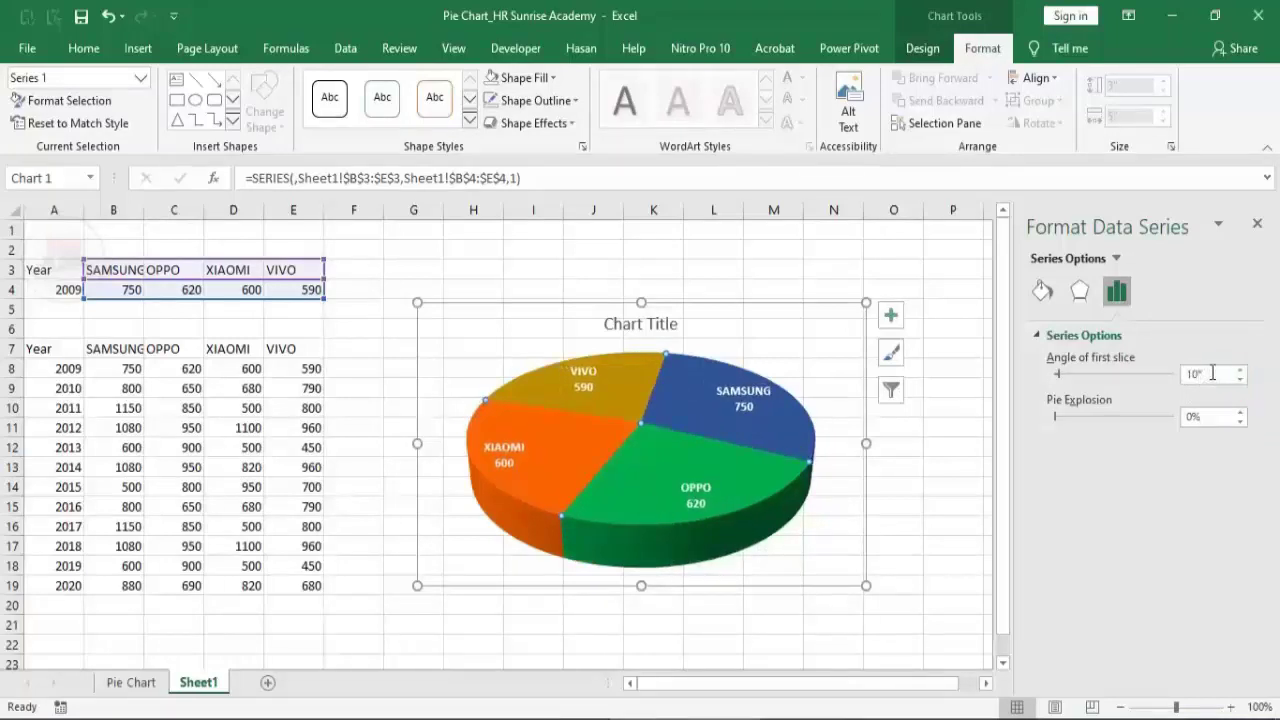
left_click(1240, 369)
type("300")
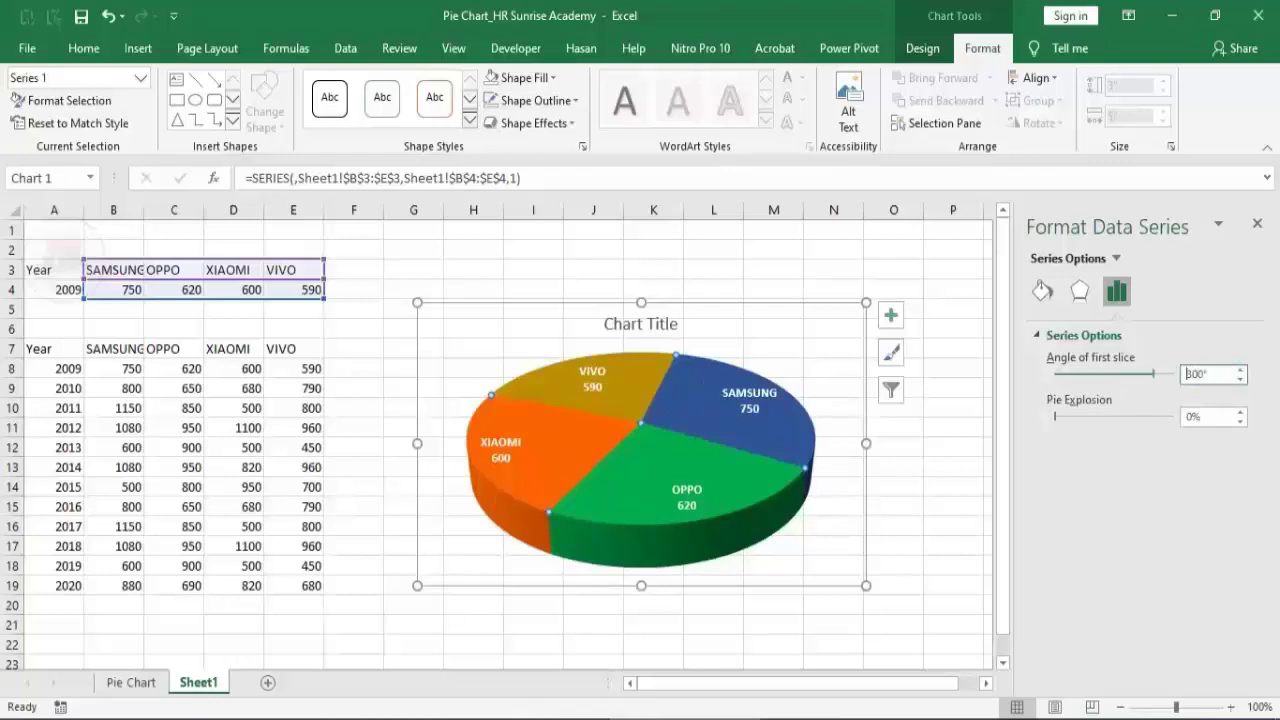
key("Return")
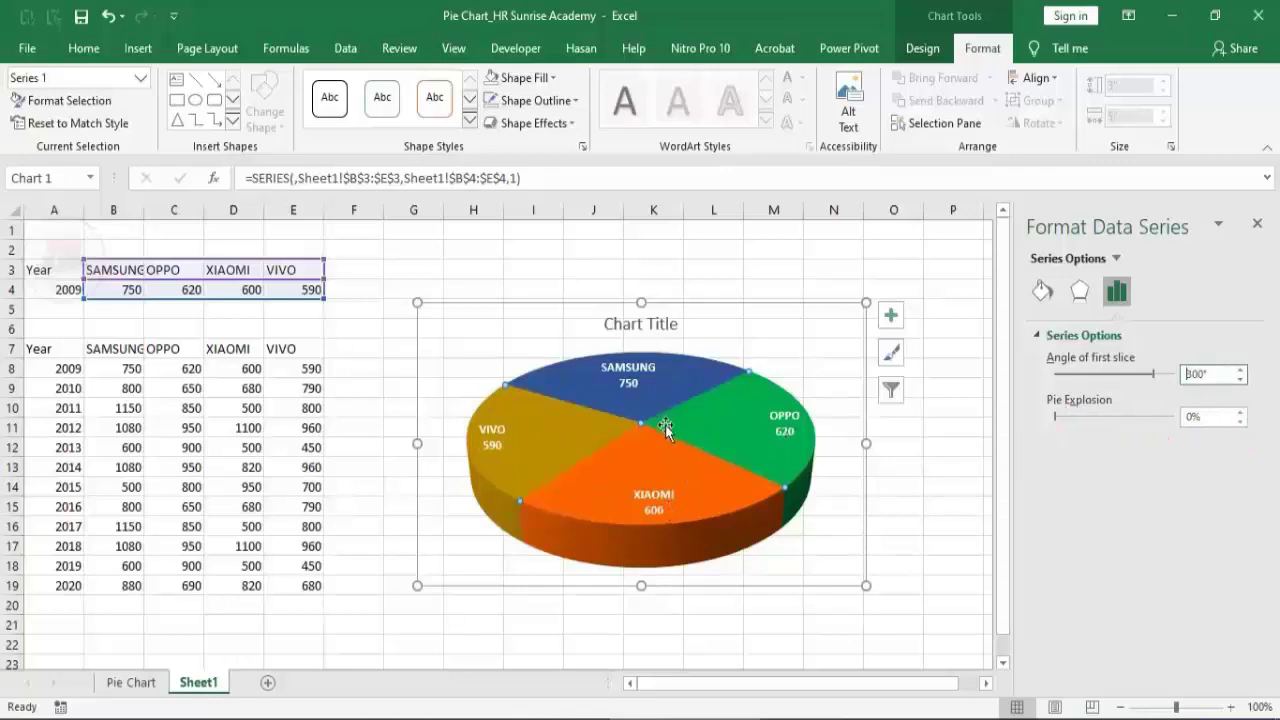
Raise the pie explosion to 15% to pull the slices apart.
left_click(1240, 411)
left_click(1240, 411)
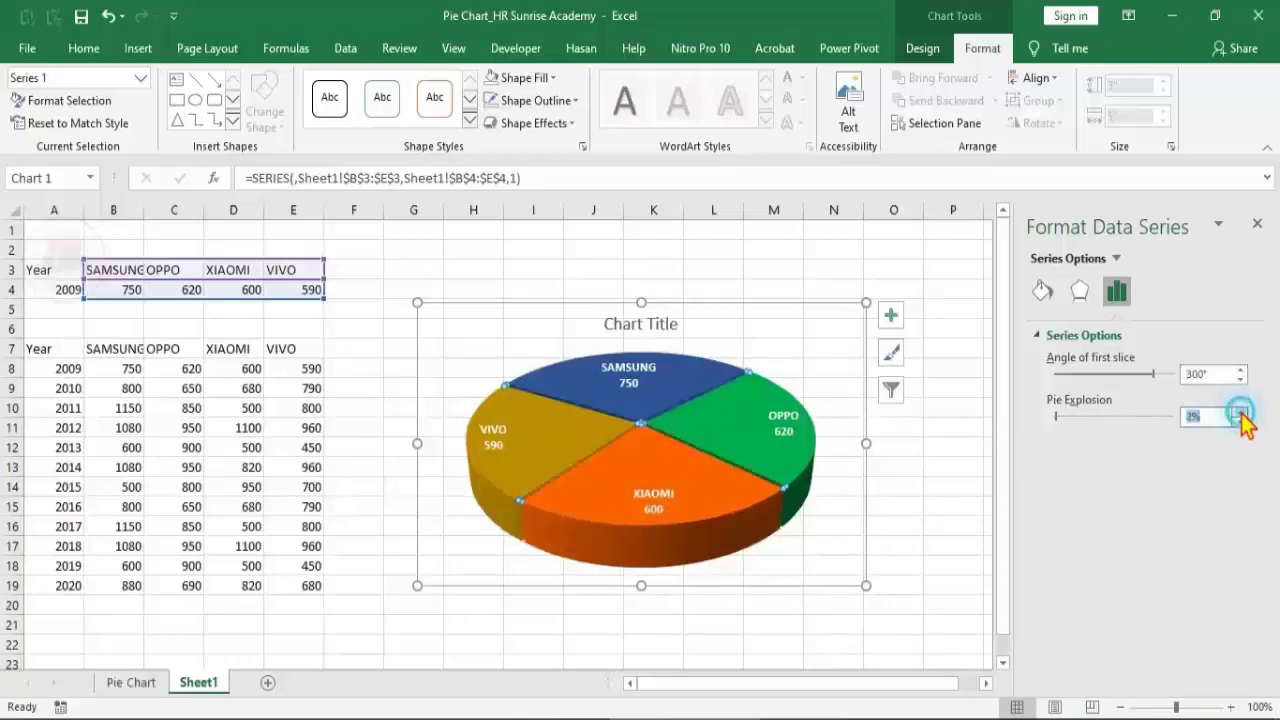
left_click(1240, 411)
left_click(1240, 411)
left_click(1240, 411)
left_click(1240, 411)
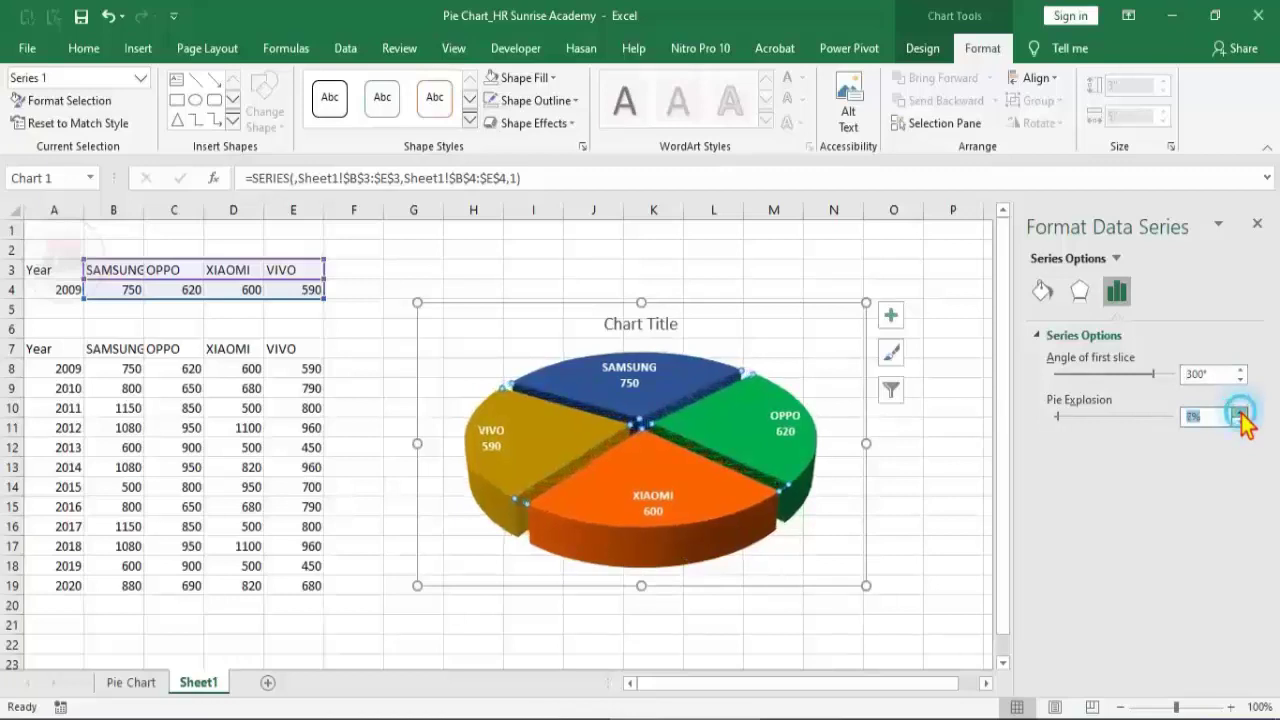
left_click(1240, 411)
left_click(1240, 411)
left_click(1240, 411)
left_click(1240, 411)
left_click(1240, 411)
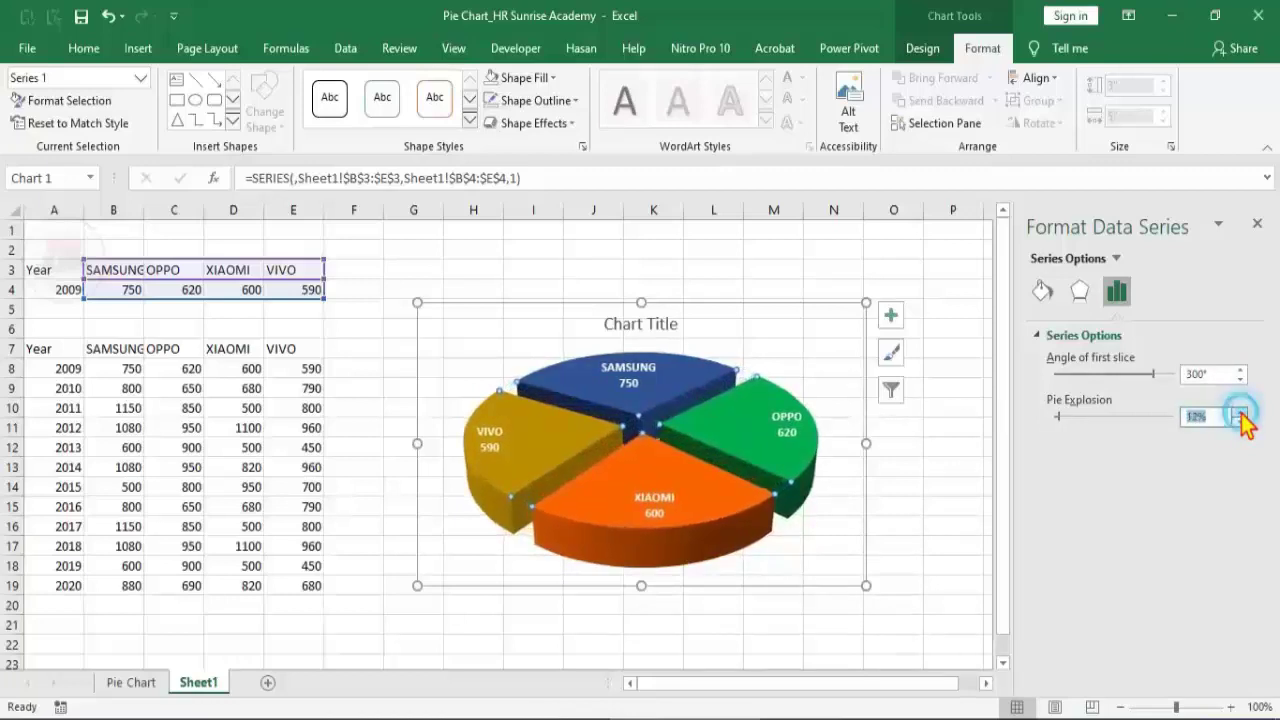
left_click(1240, 411)
left_click(1240, 411)
left_click(1240, 411)
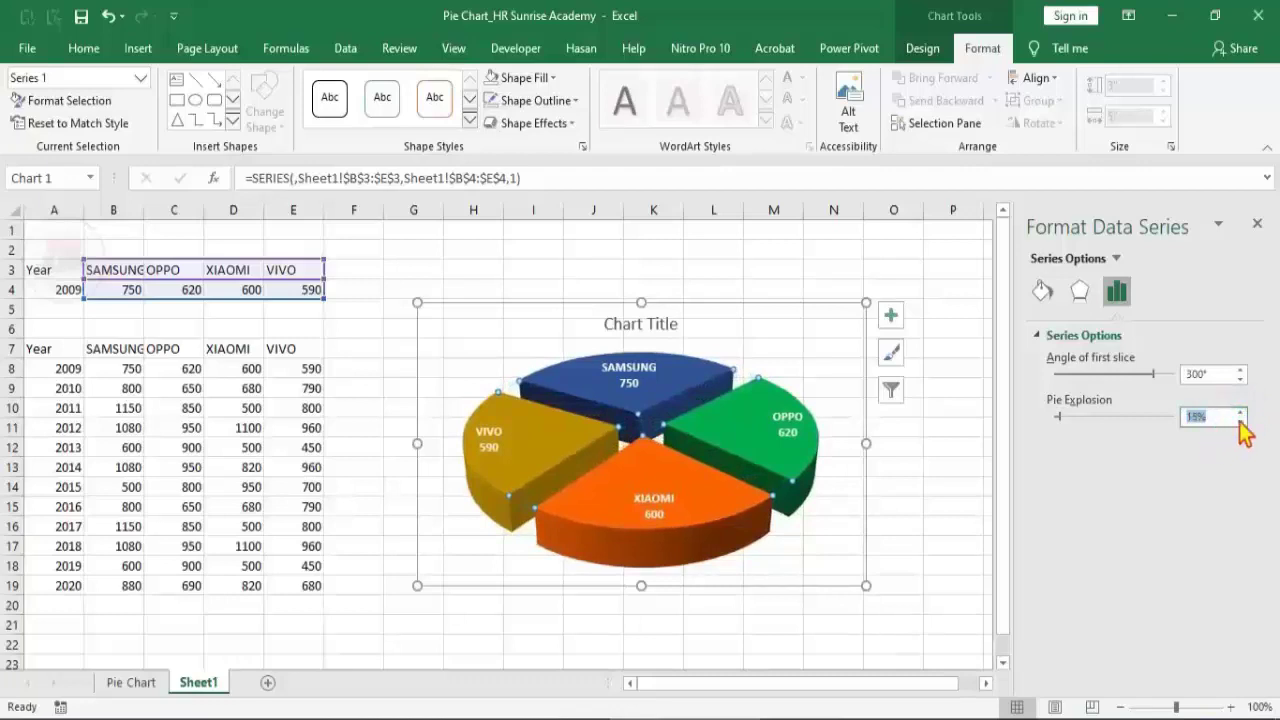
Apply a Slant top bevel in the pie series' 3-D Format effects.
left_click(903, 491)
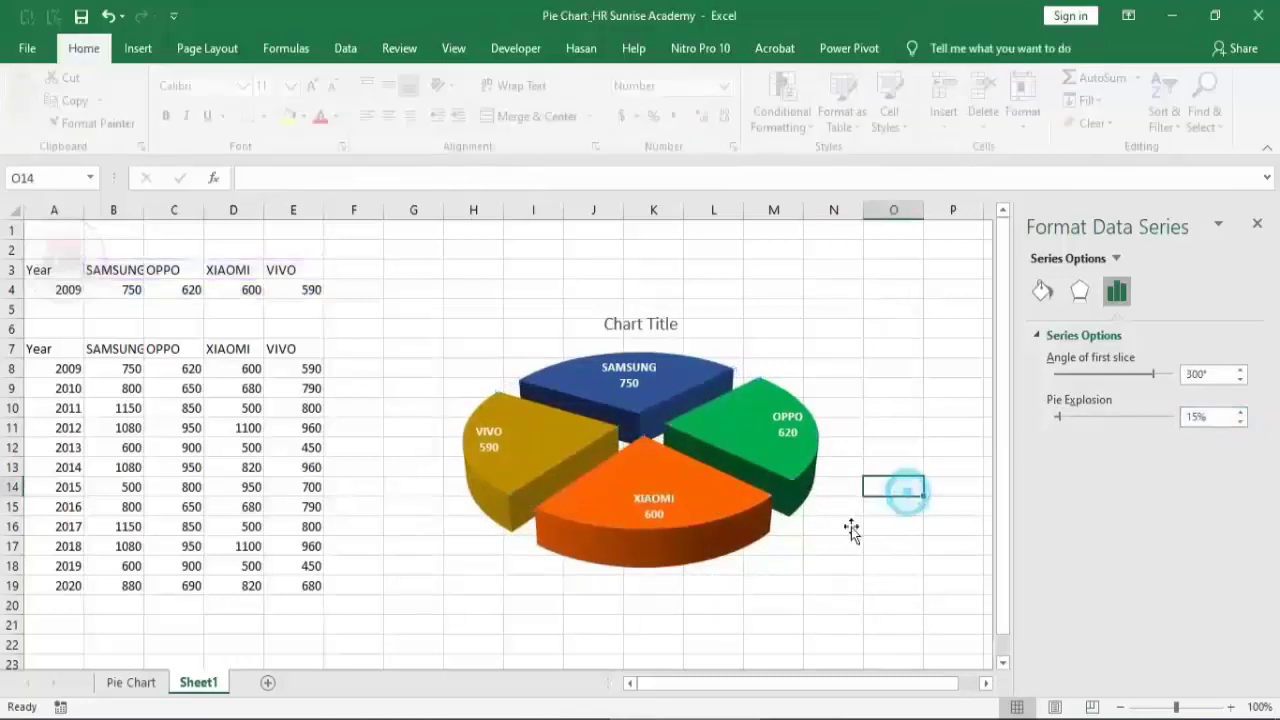
left_click(687, 503)
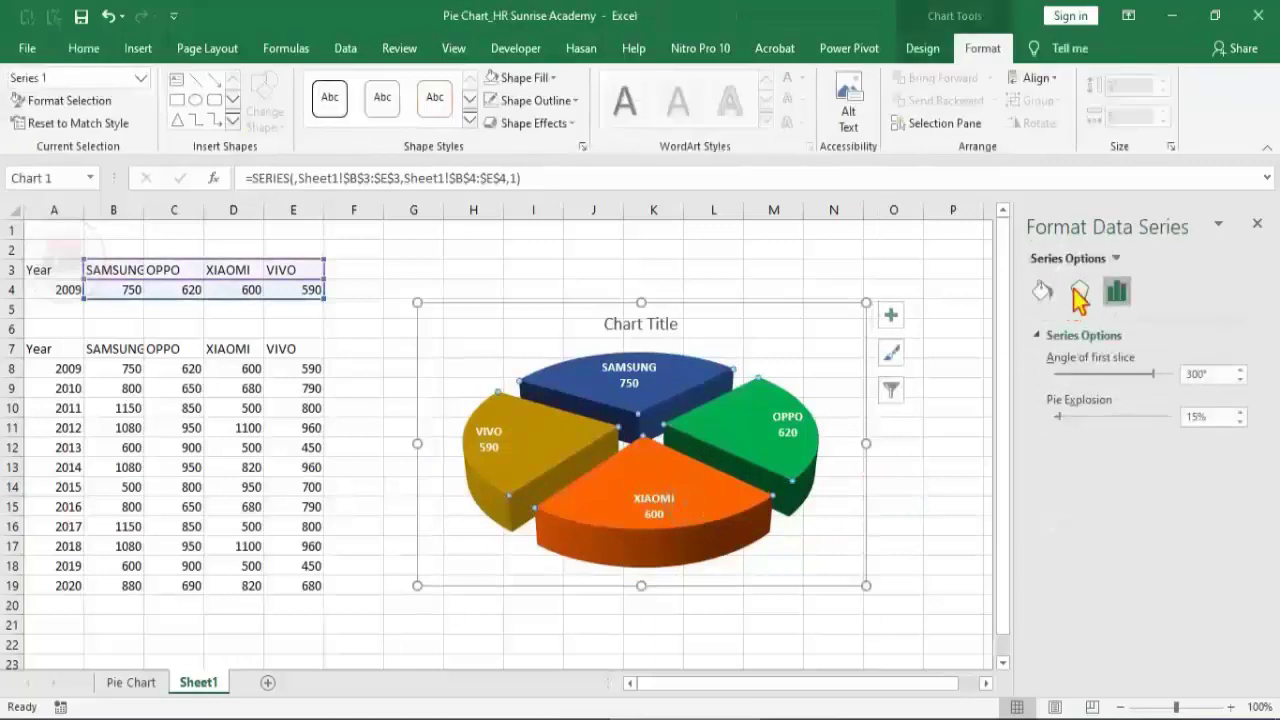
left_click(1079, 291)
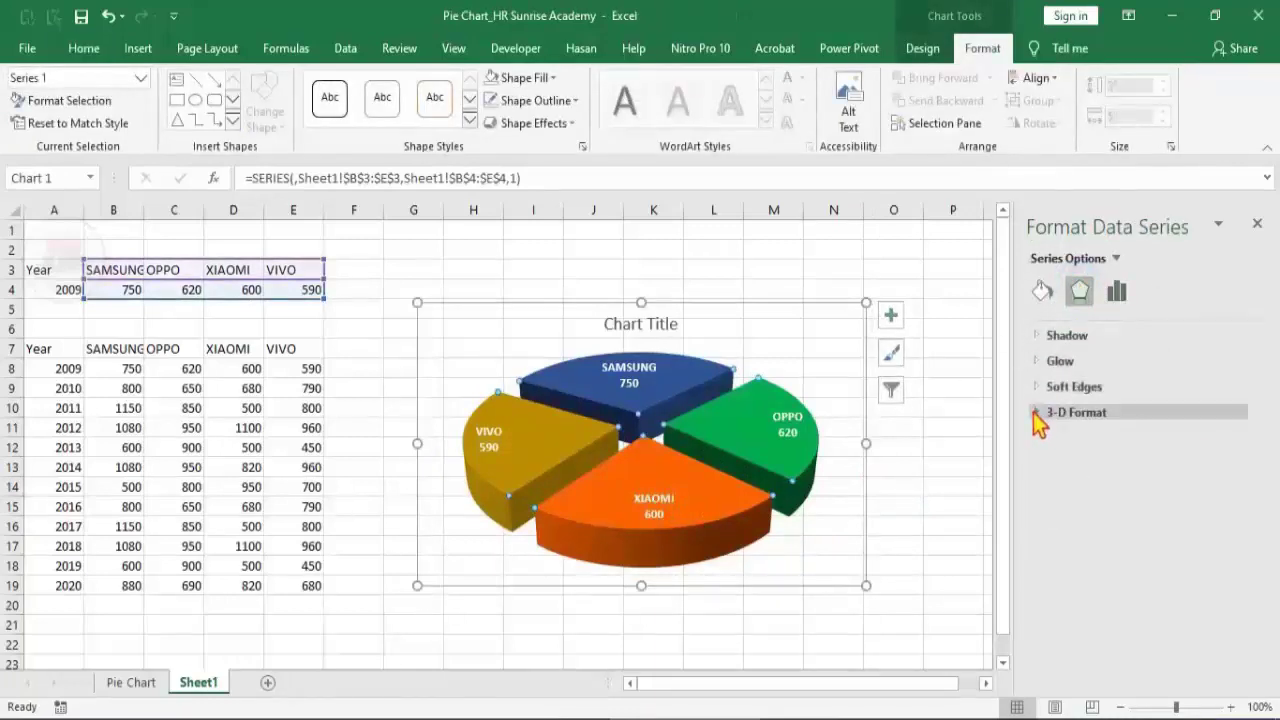
left_click(1040, 412)
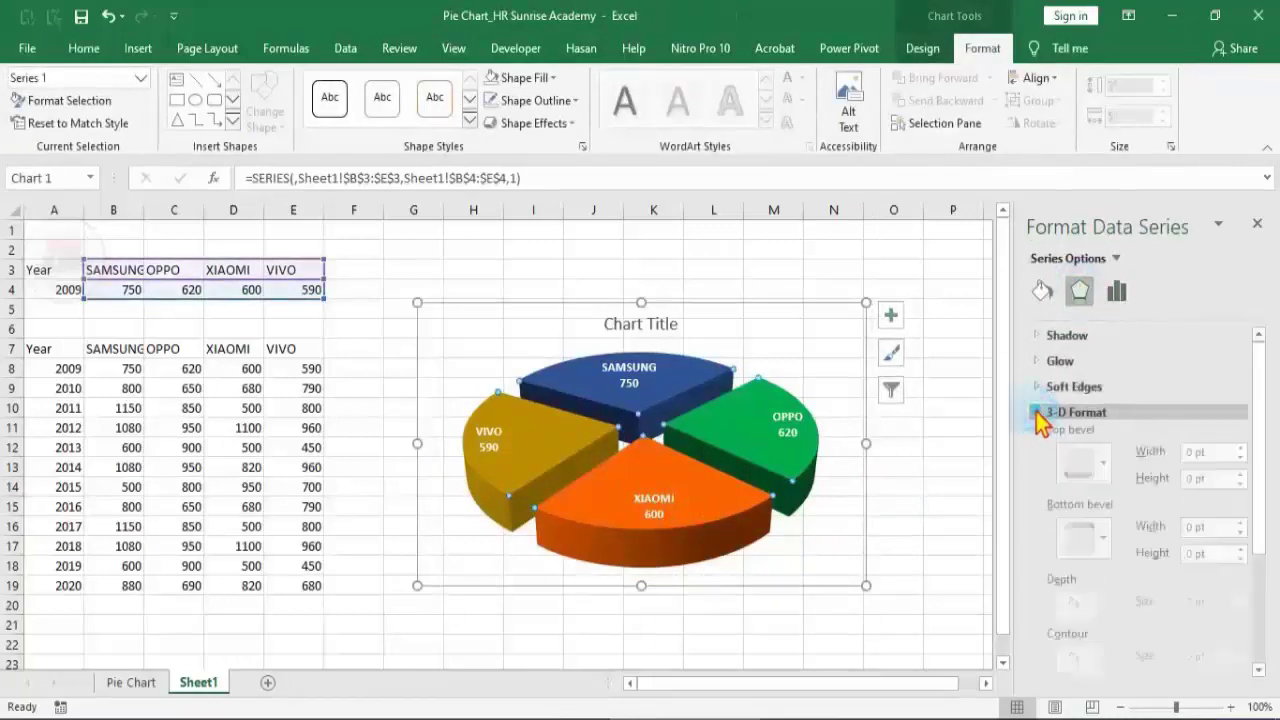
left_click(1100, 470)
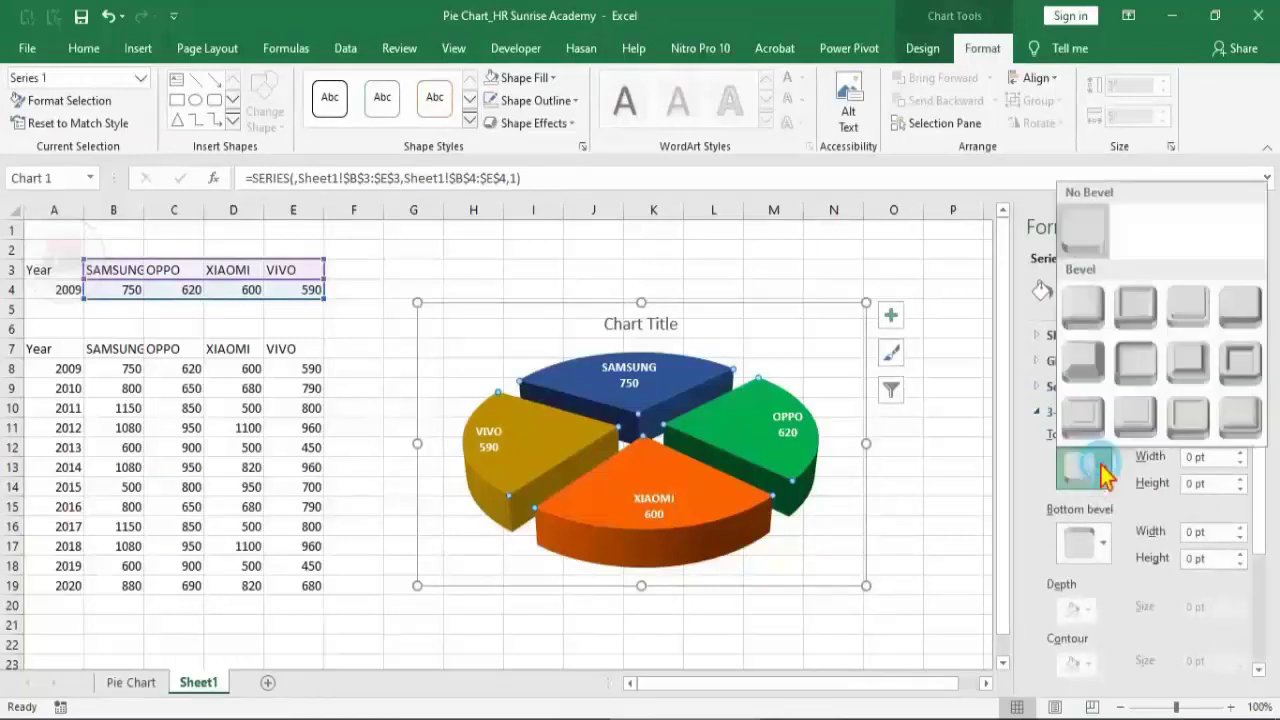
left_click(1240, 316)
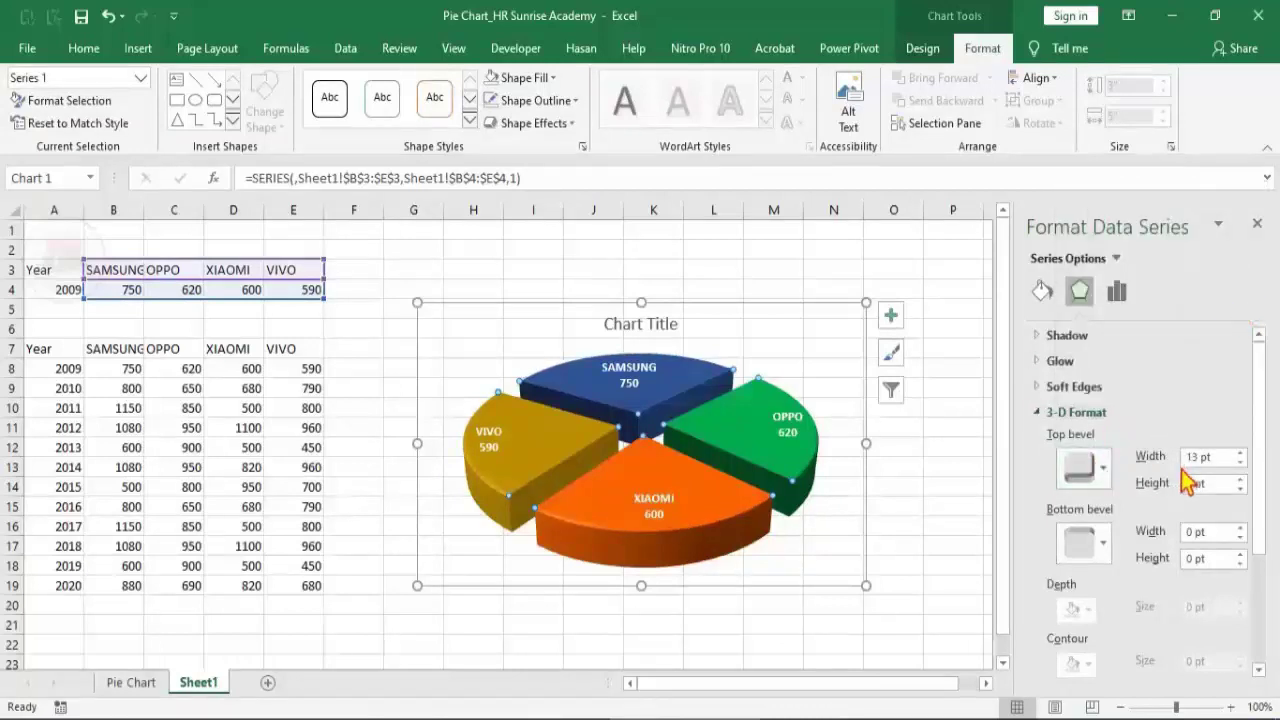
Set the top bevel to 13 pt width and 18 pt height.
left_click(1240, 480)
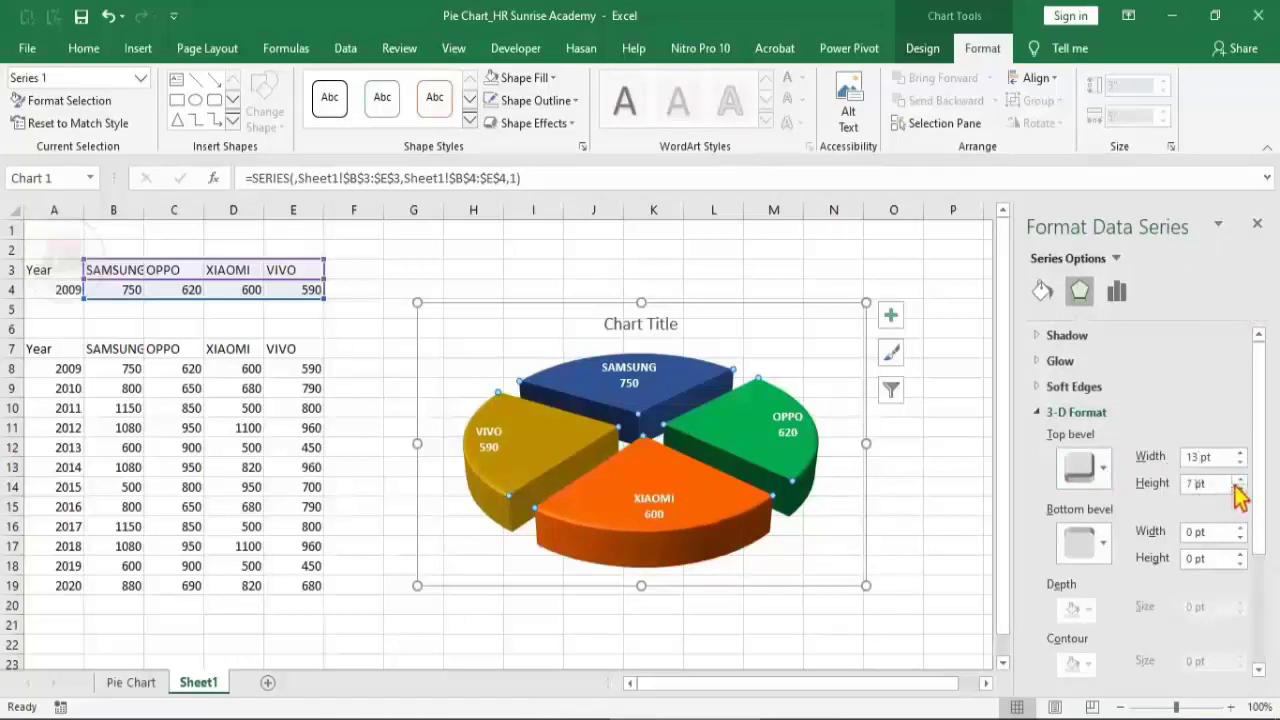
left_click(1239, 479)
left_click(1239, 479)
left_click(1239, 479)
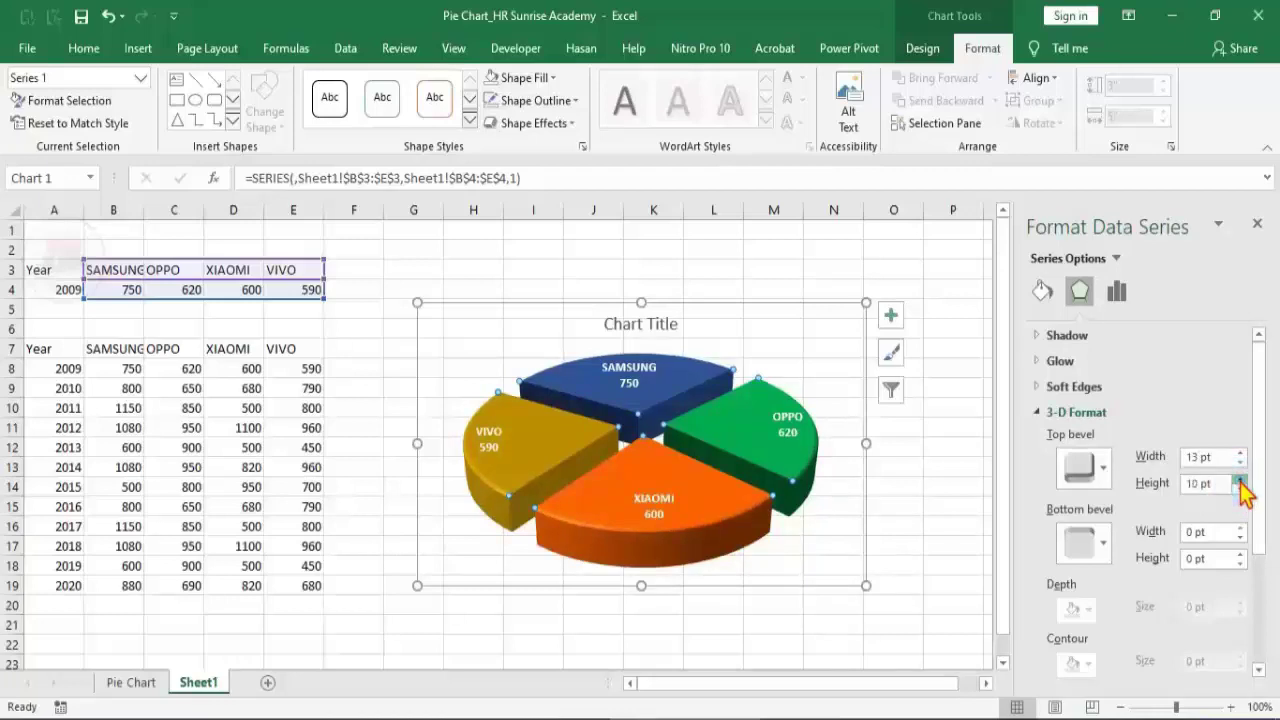
left_click(1239, 479)
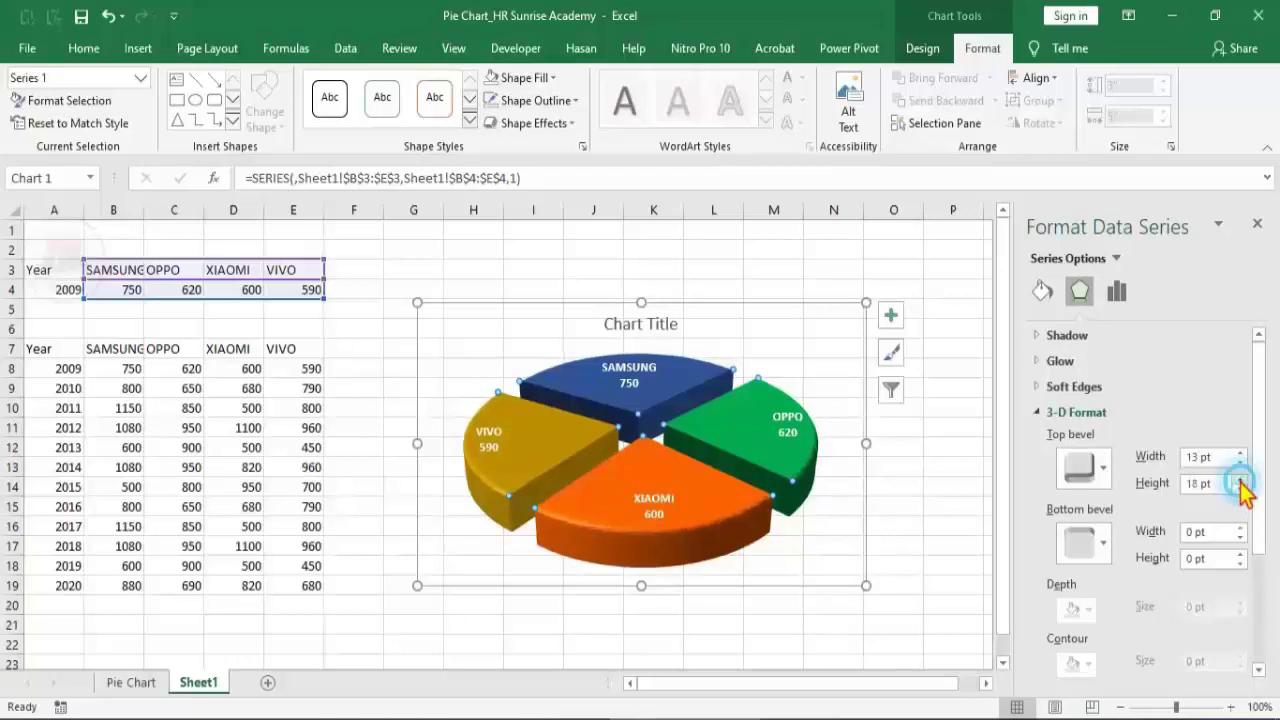
left_click(1239, 479)
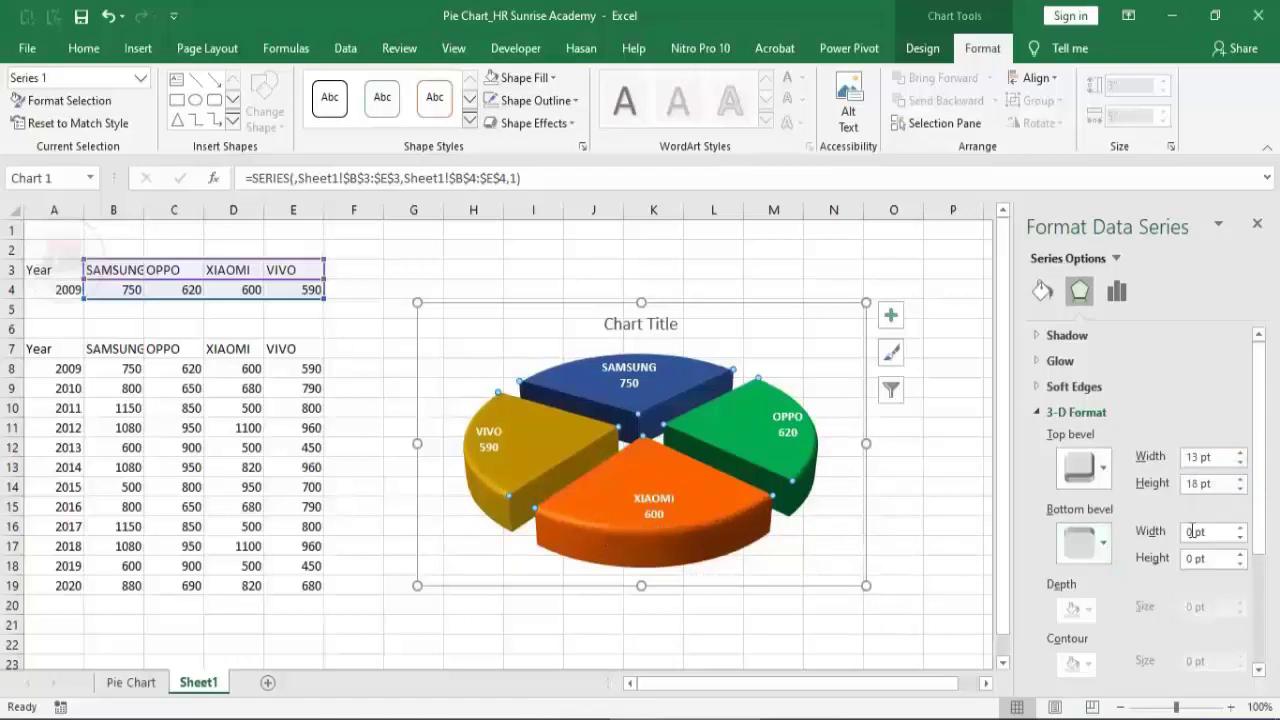
left_click(950, 508)
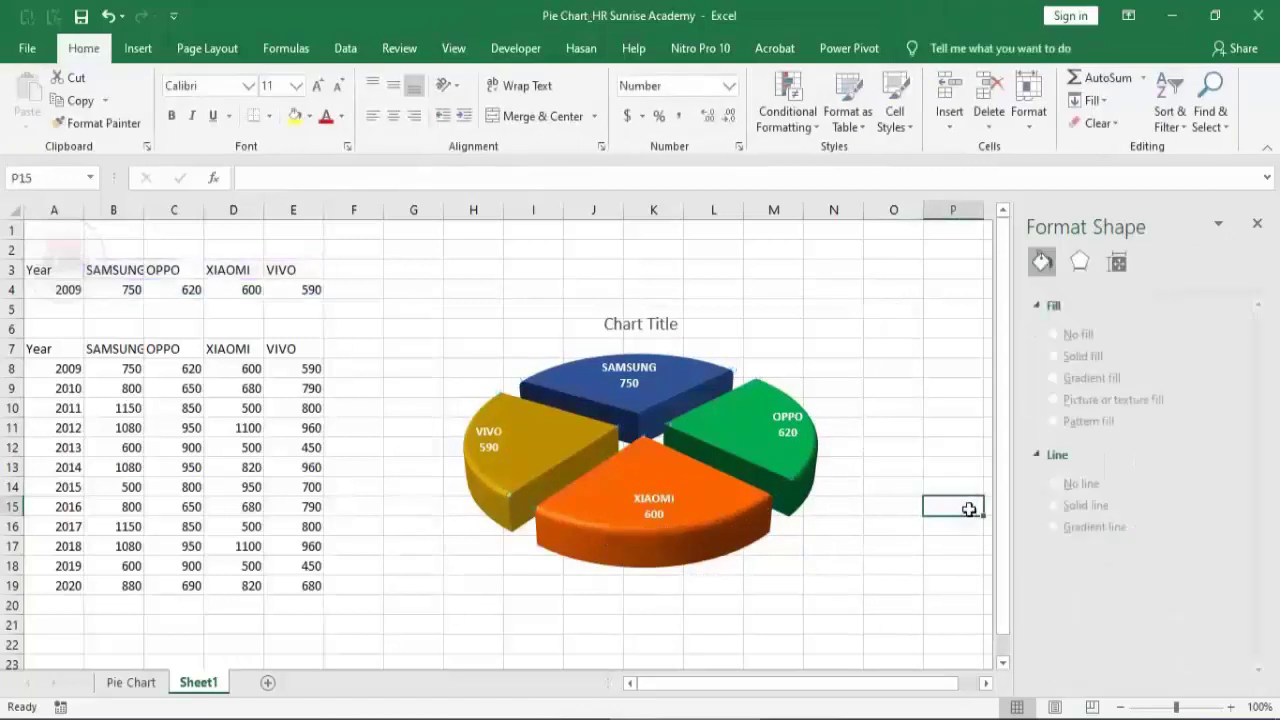
Enlarge the plot area outward and downward so the pie grows.
scroll(858, 541, "down", 1)
left_click(811, 503)
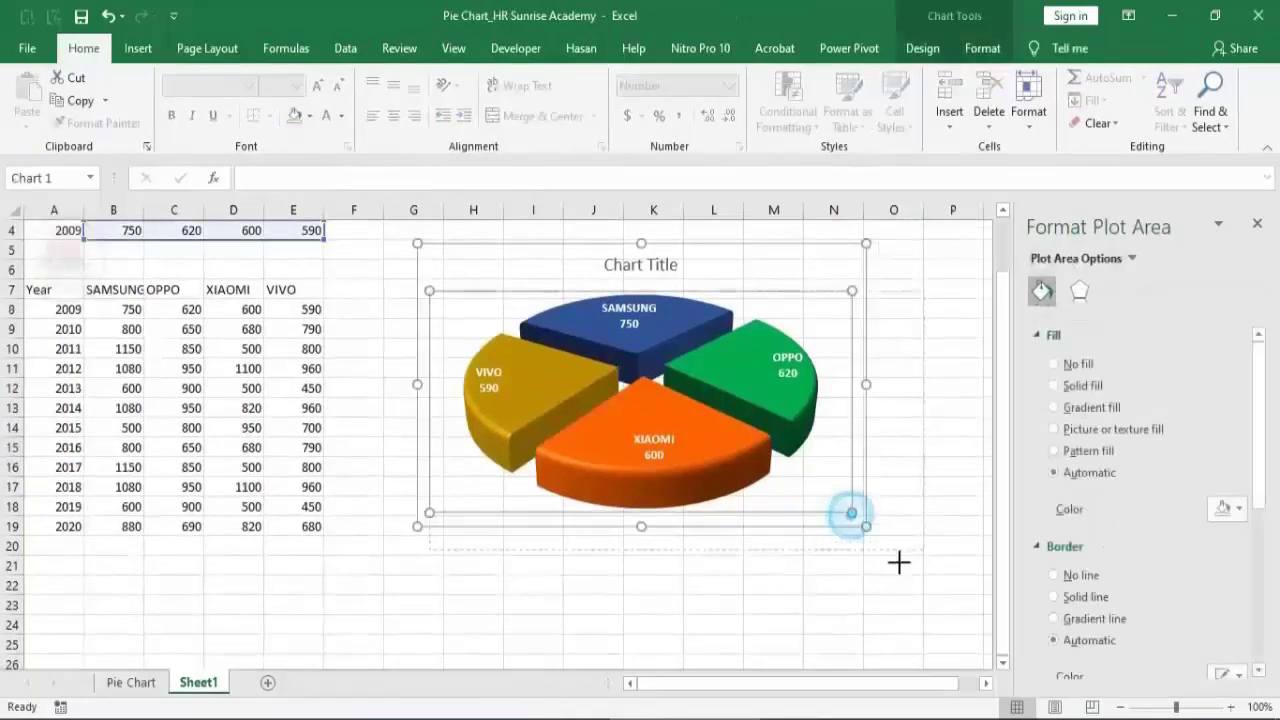
left_click_drag(851, 514, 901, 564)
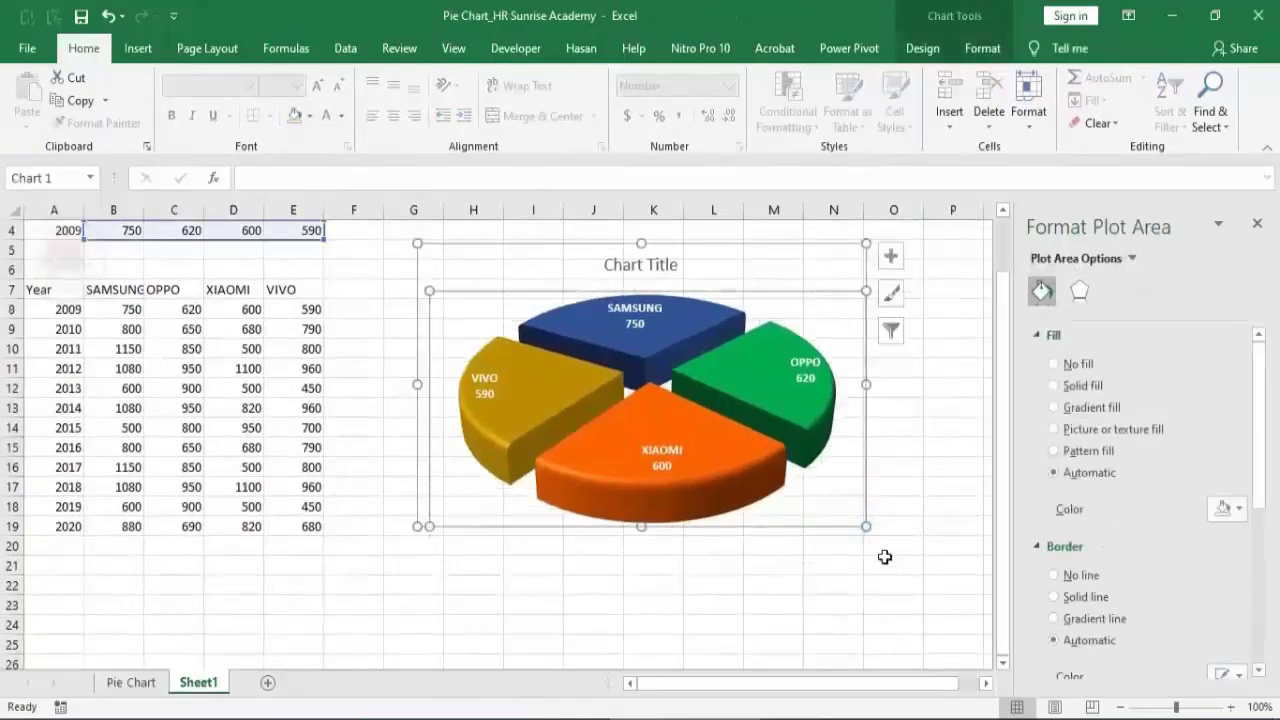
left_click(714, 586)
left_click(643, 529)
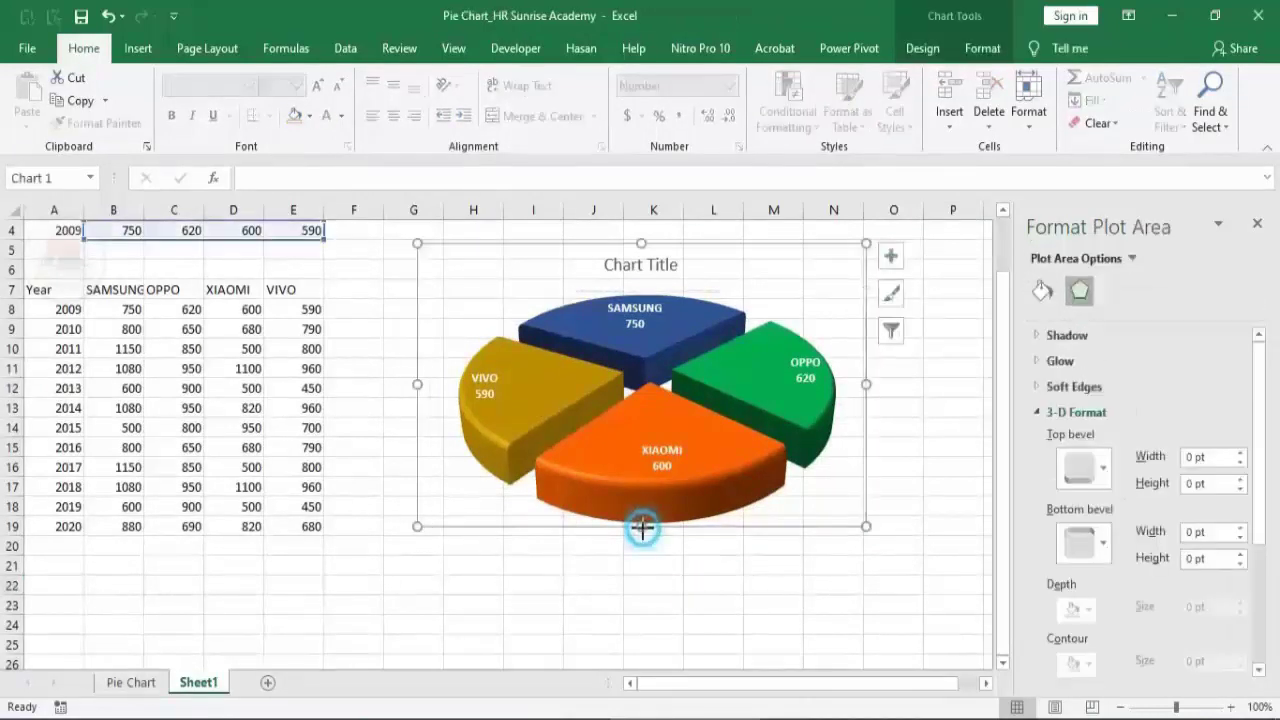
left_click_drag(643, 529, 639, 543)
left_click(650, 562)
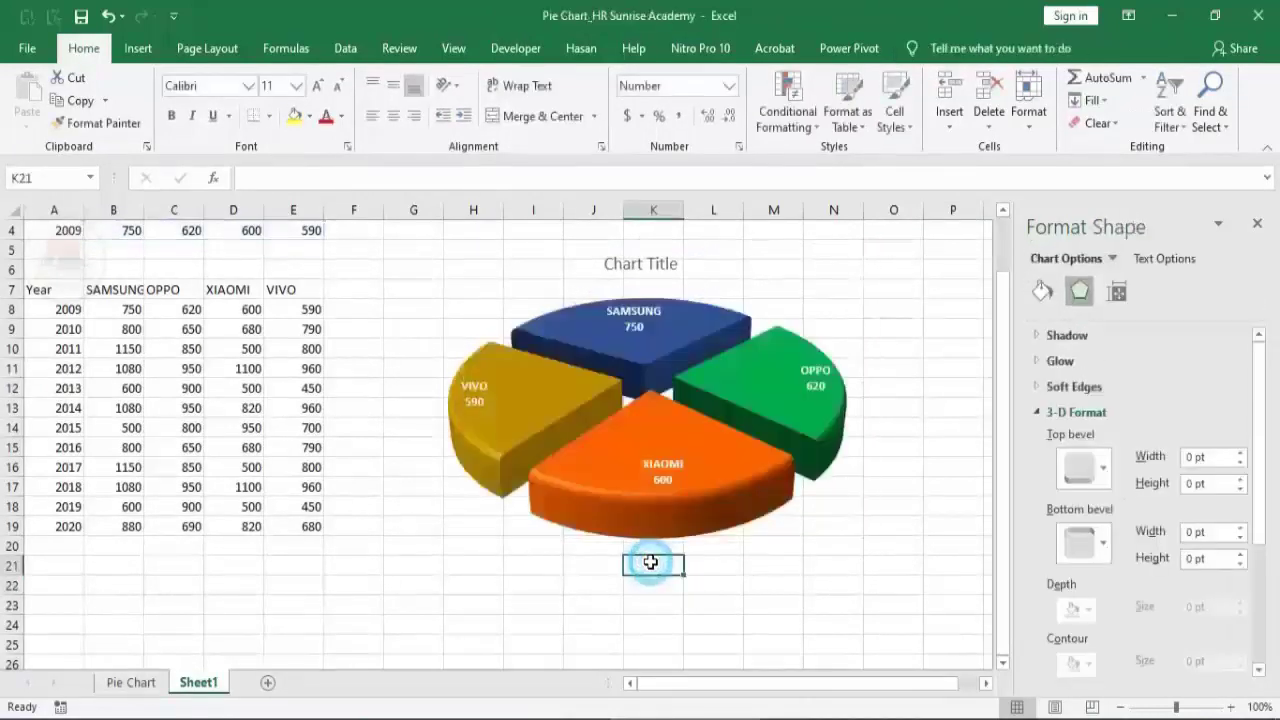
Change the chart title text to 'Import Analysis'.
left_click(636, 263)
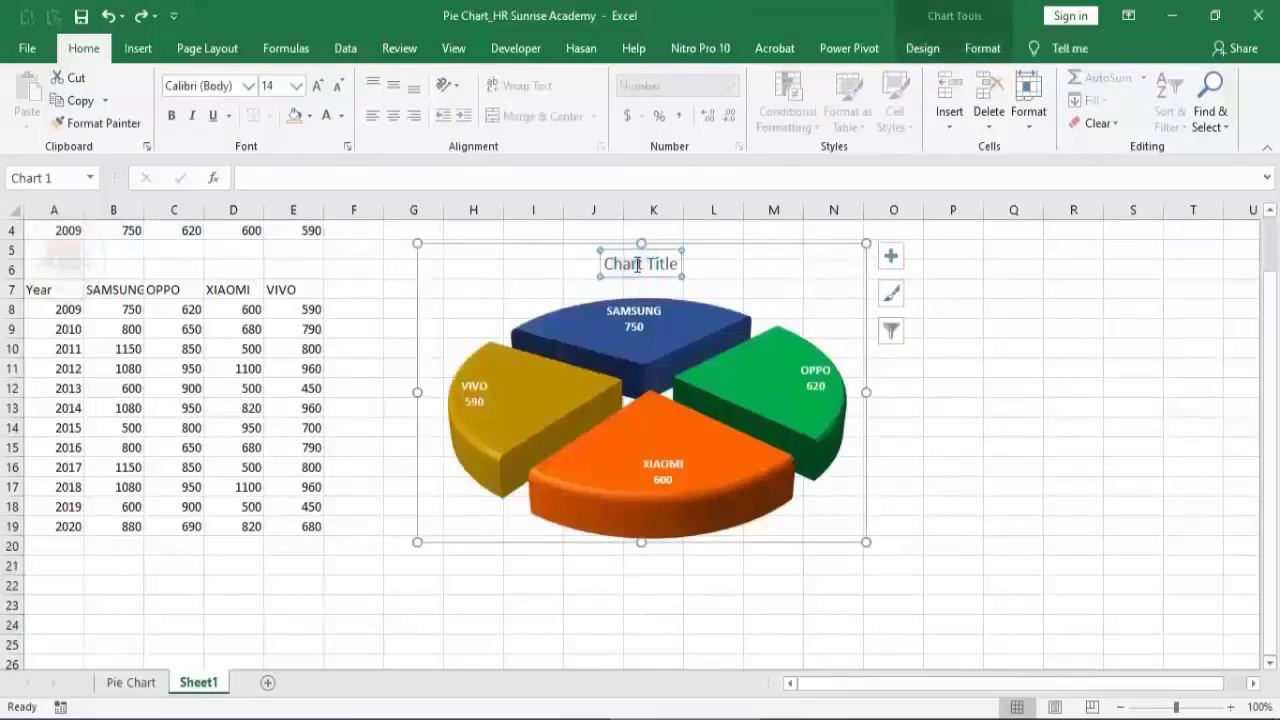
left_click(675, 264)
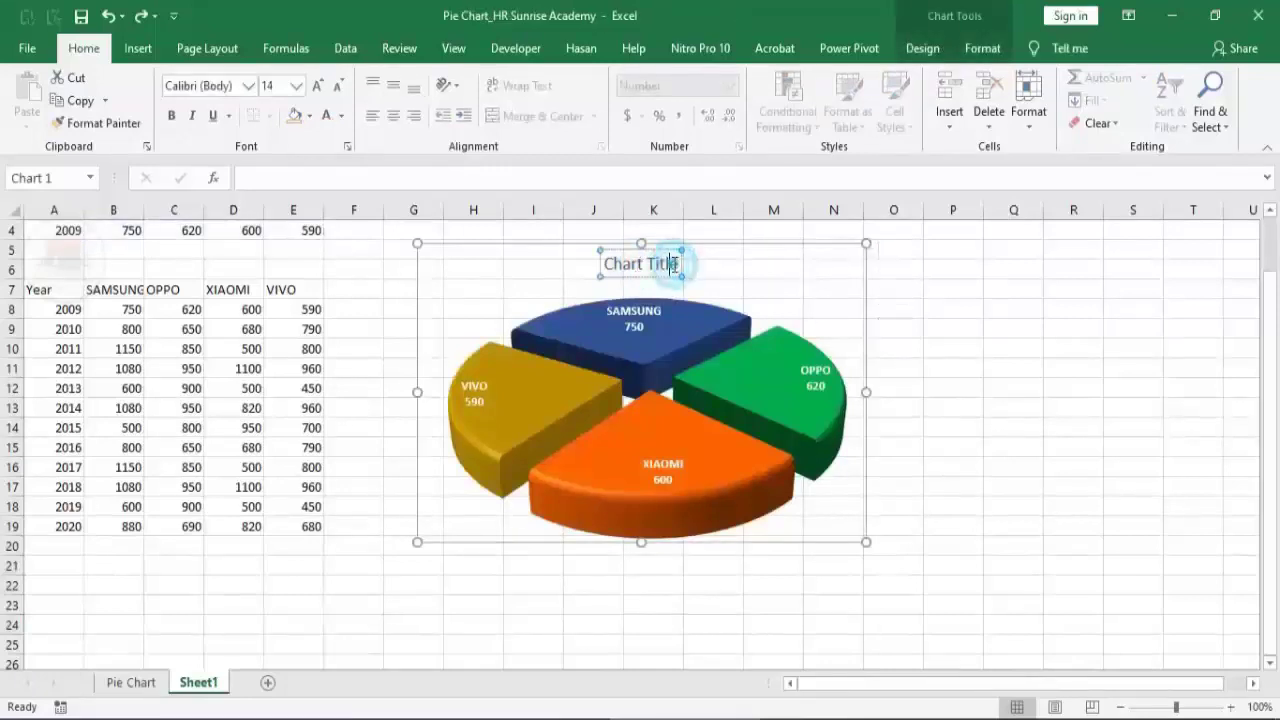
key("BackSpace")
key("BackSpace")
key("BackSpace")
key("BackSpace")
key("BackSpace")
key("BackSpace")
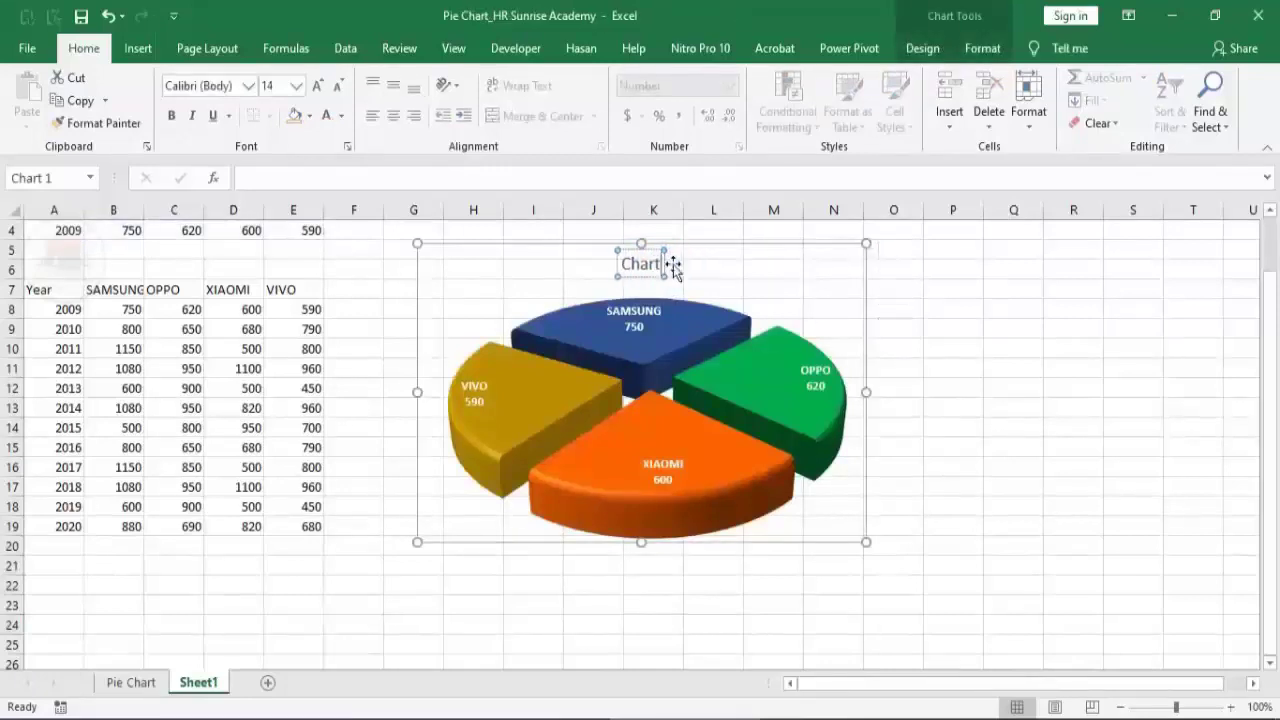
key("BackSpace")
key("BackSpace")
key("BackSpace")
key("BackSpace")
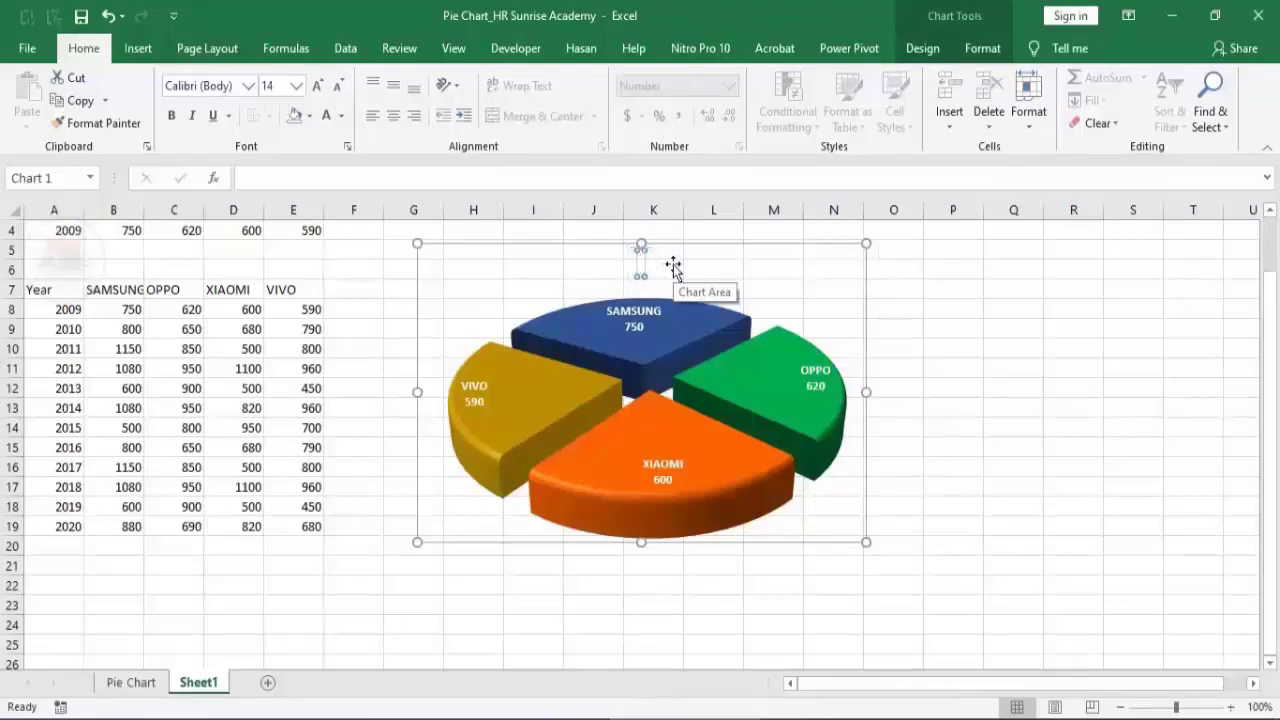
type("Import")
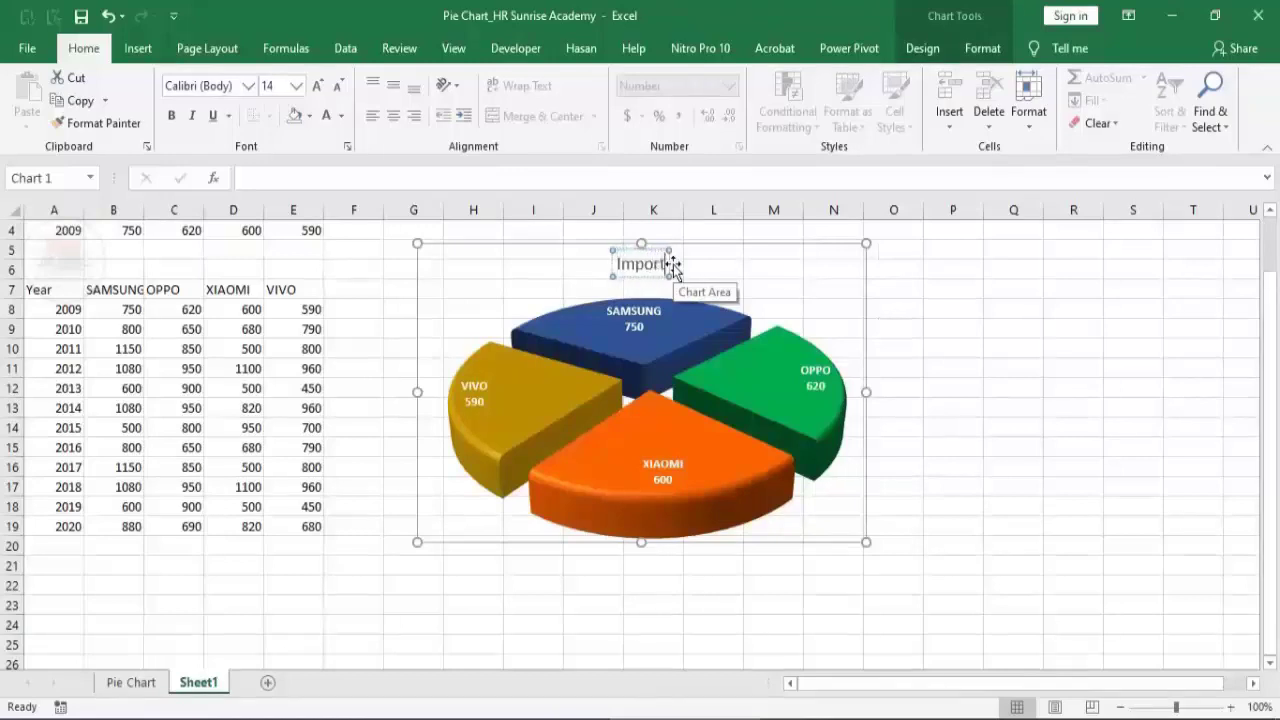
type(" An")
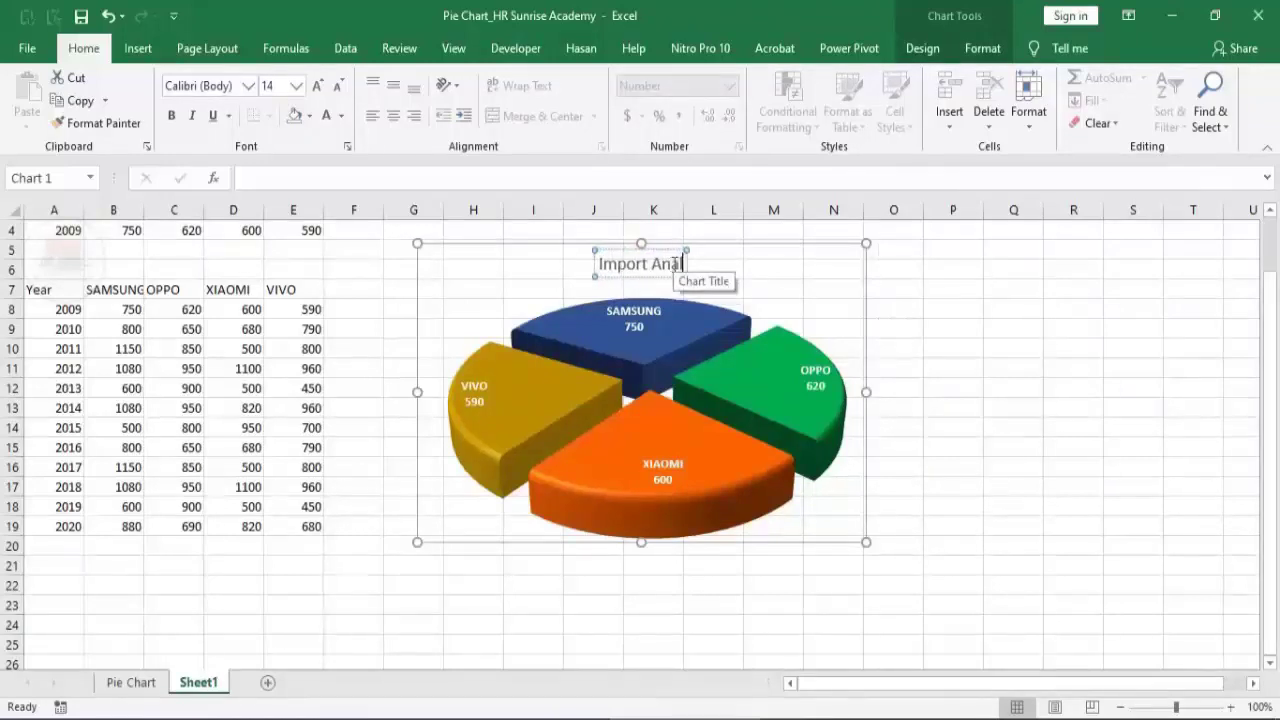
type("alysis")
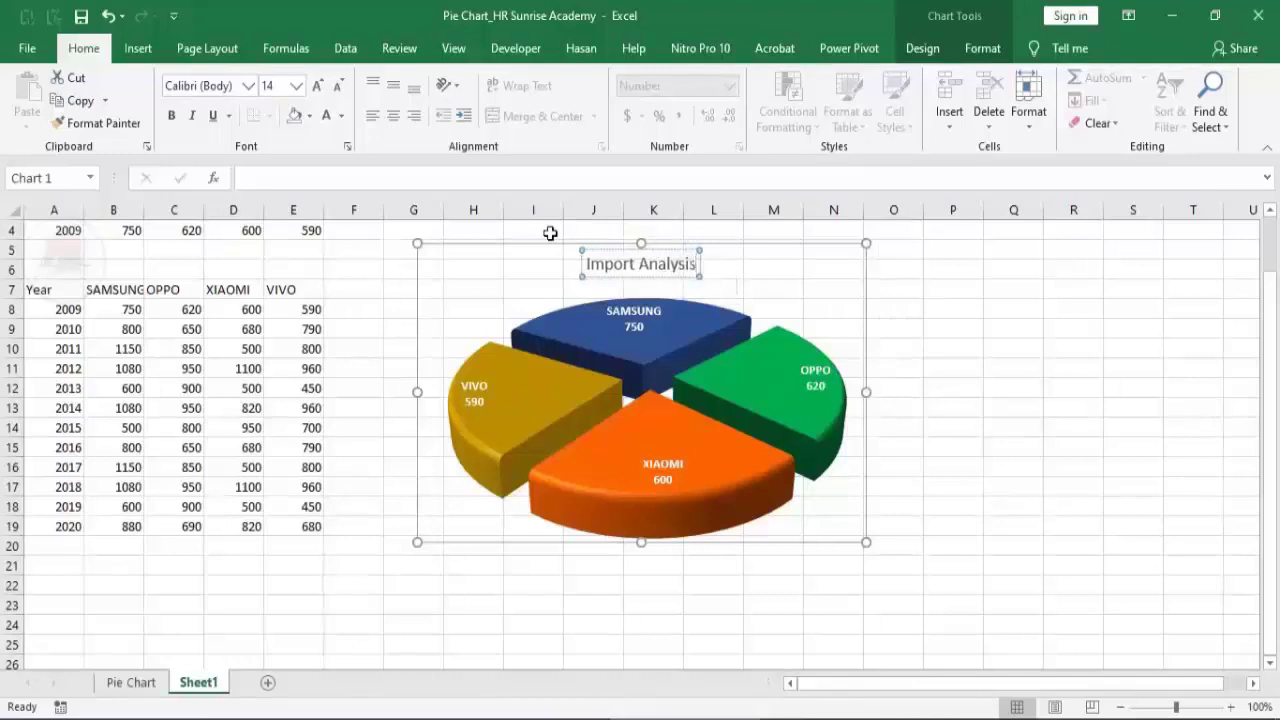
left_click(920, 266)
Format the Import Analysis title in white at font size 25.
left_click(640, 266)
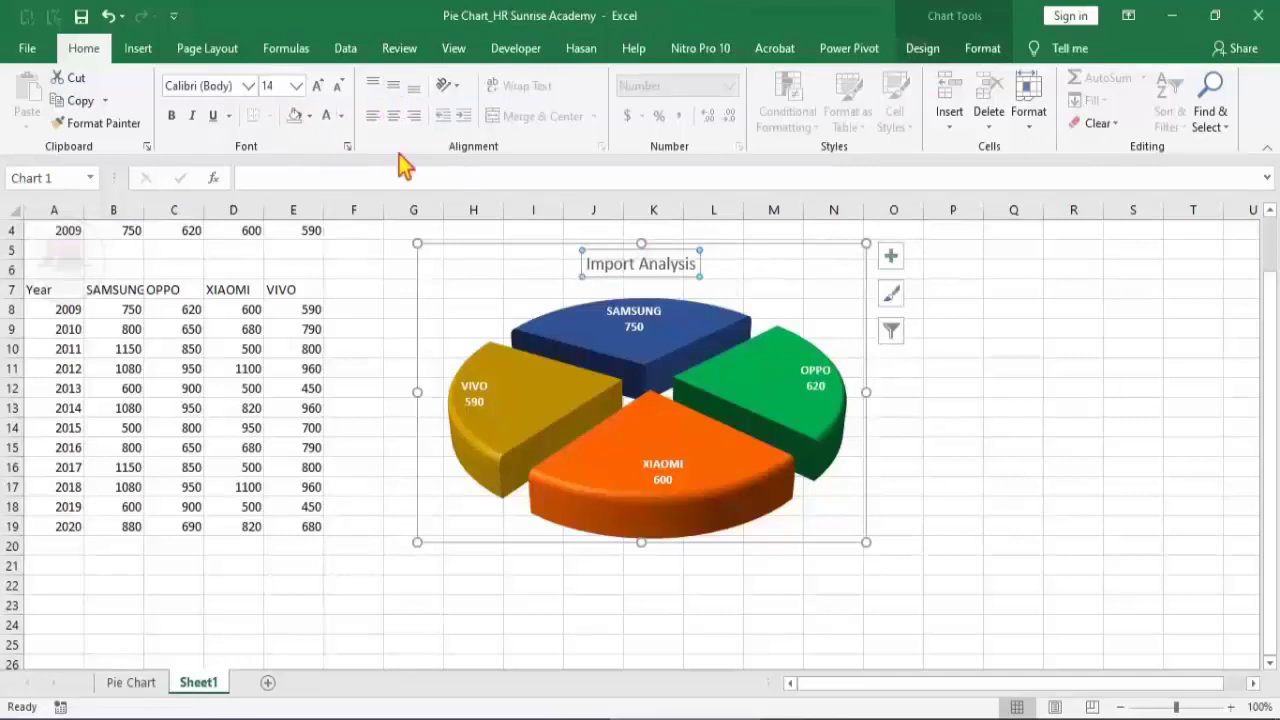
left_click(325, 116)
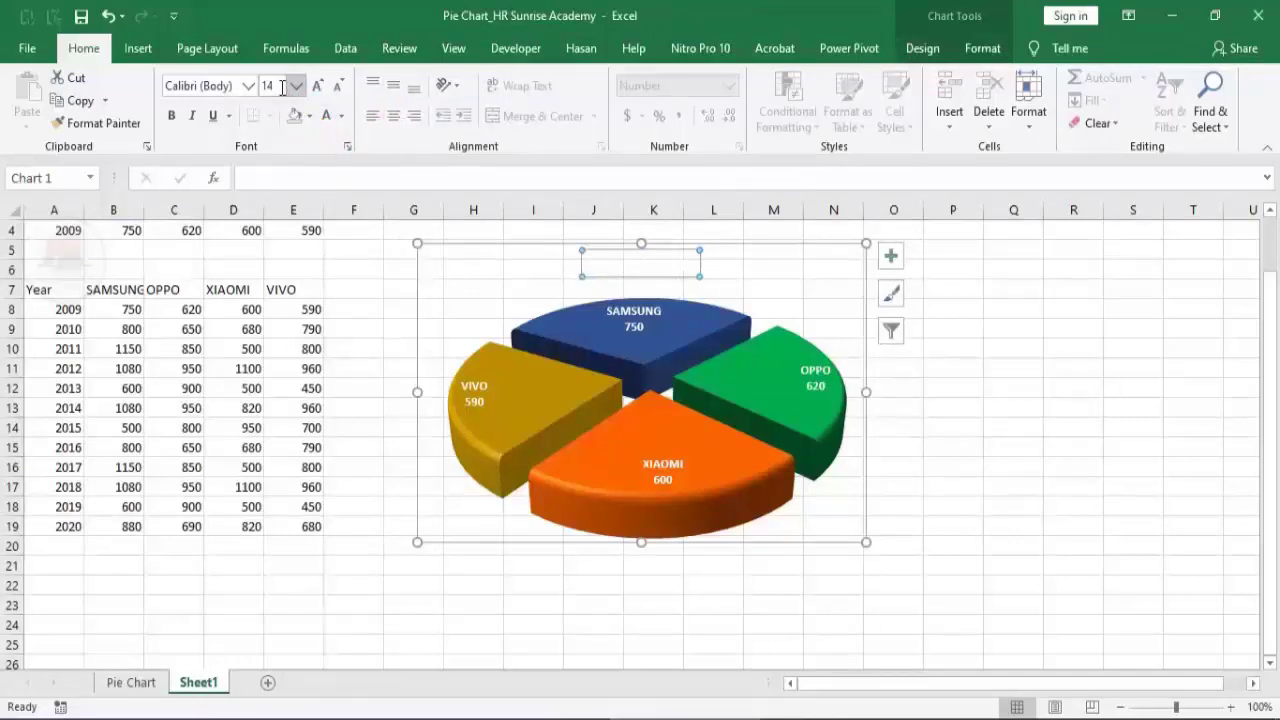
left_click(282, 87)
left_click(1020, 384)
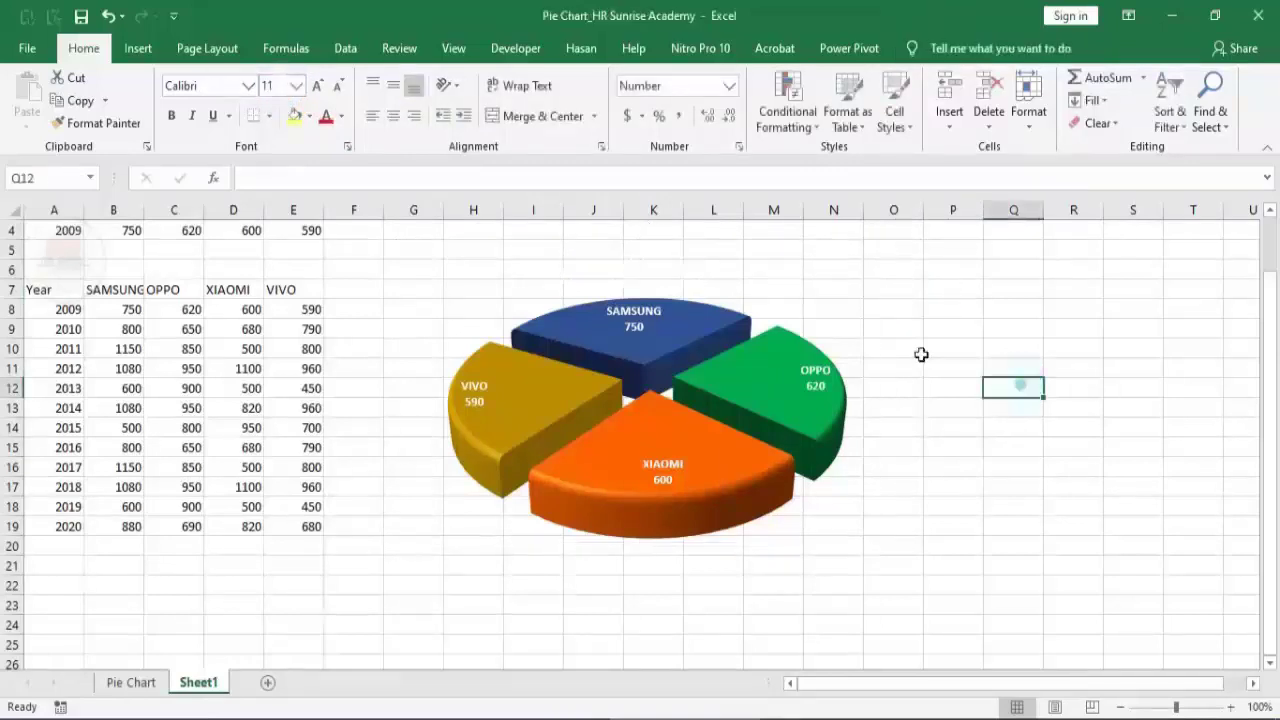
left_click(628, 286)
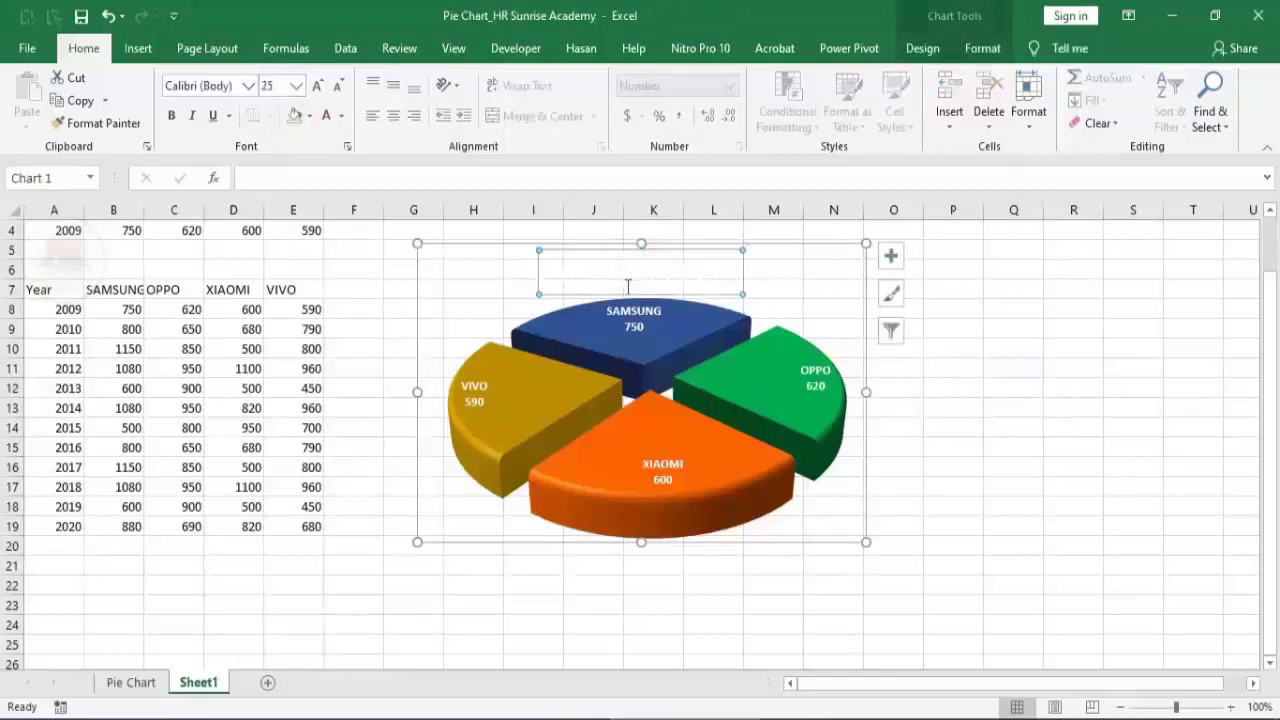
Give the chart title a gradient fill with both stops set to dark grey.
right_click(548, 293)
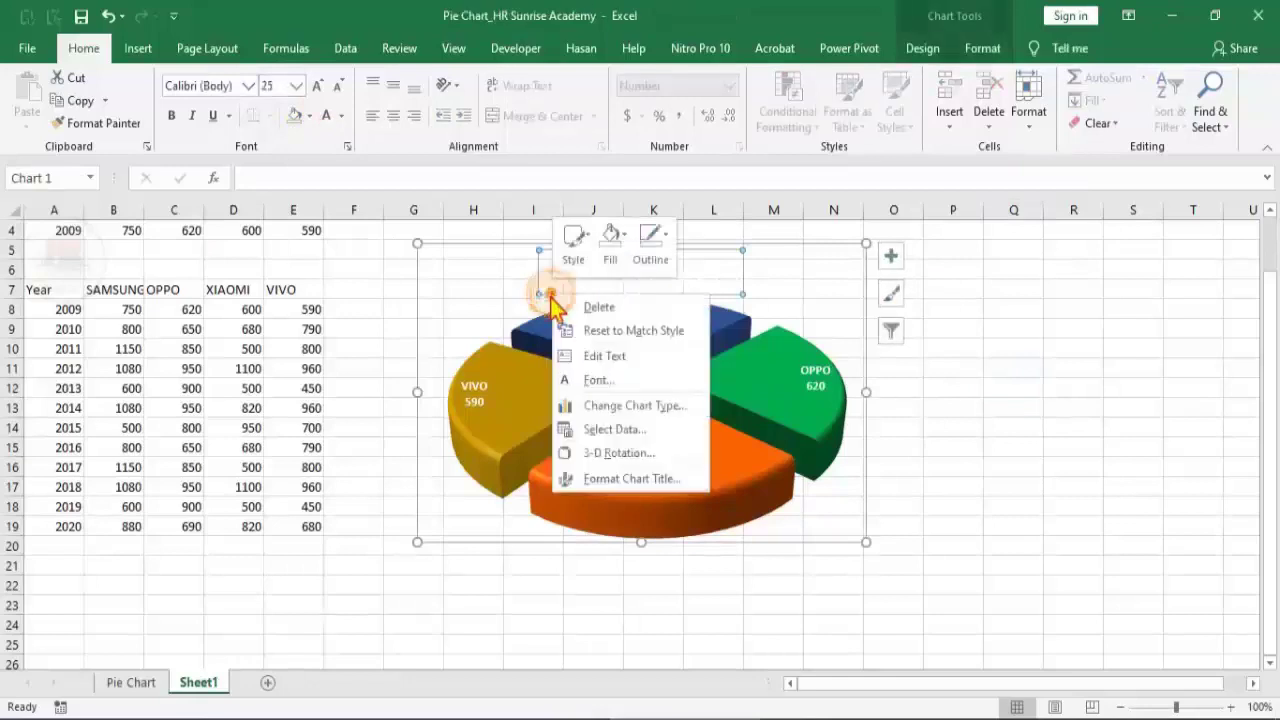
left_click(632, 479)
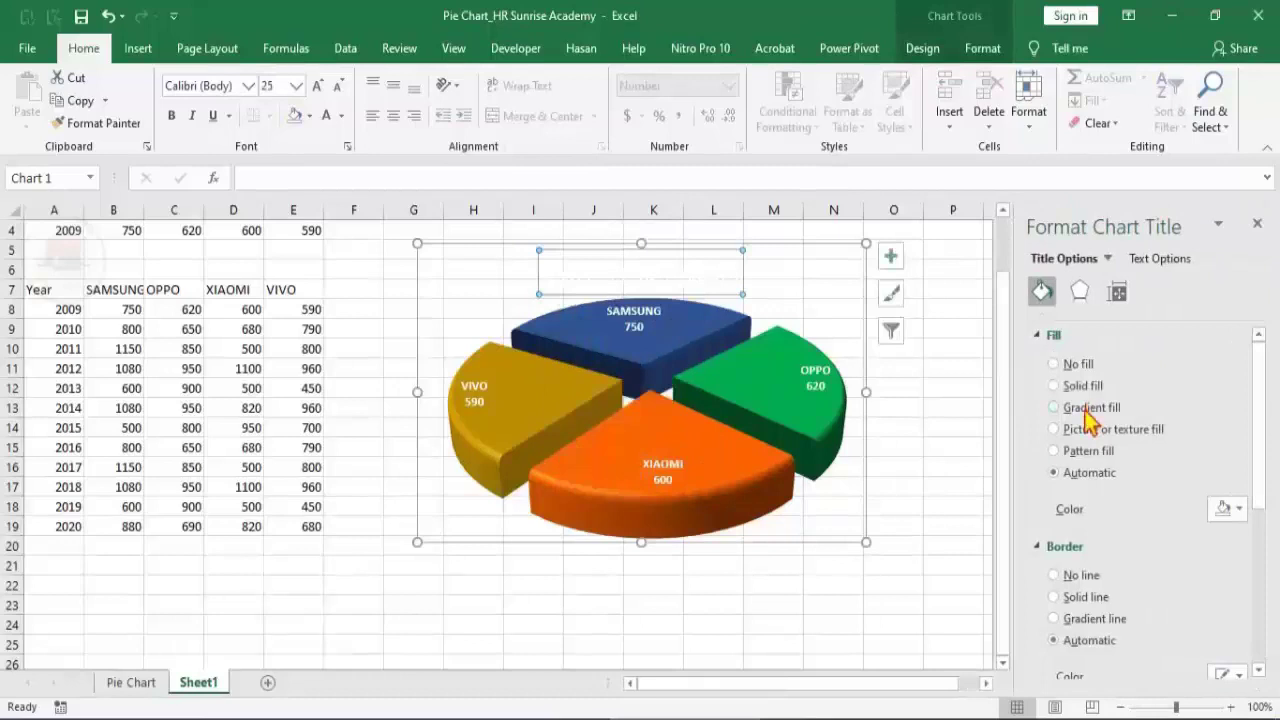
left_click(1086, 411)
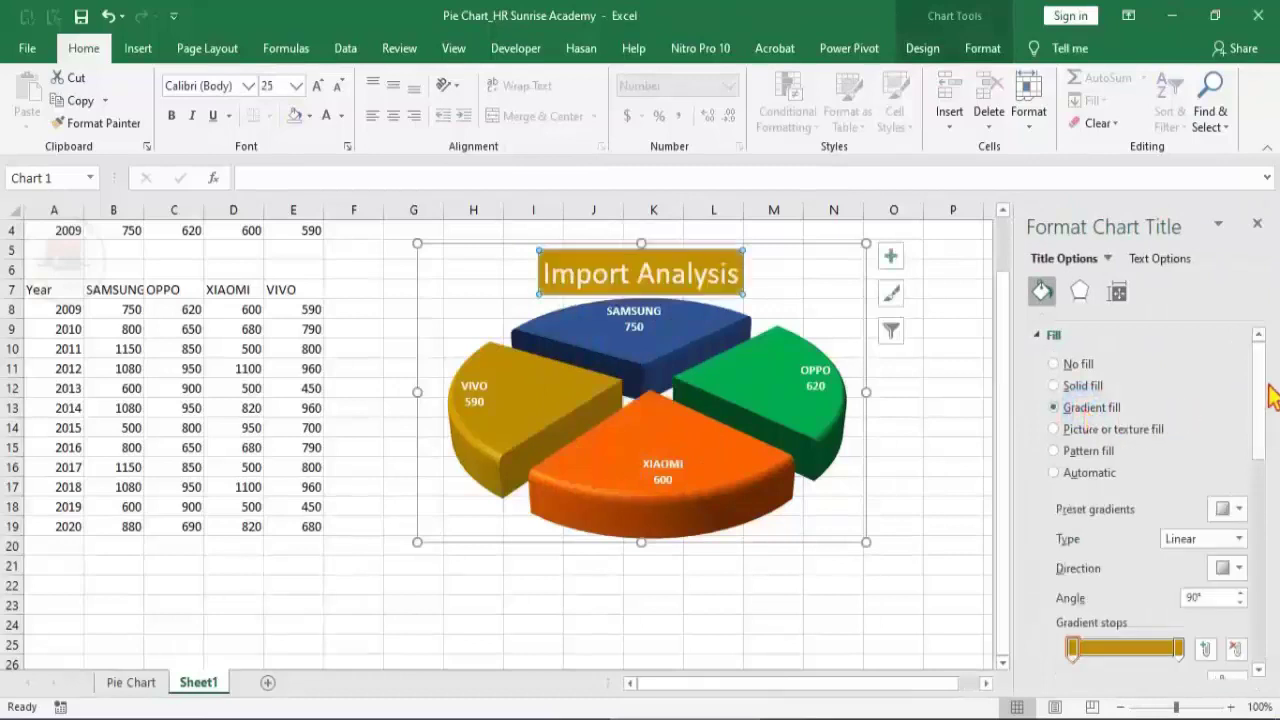
left_click_drag(1262, 385, 1262, 466)
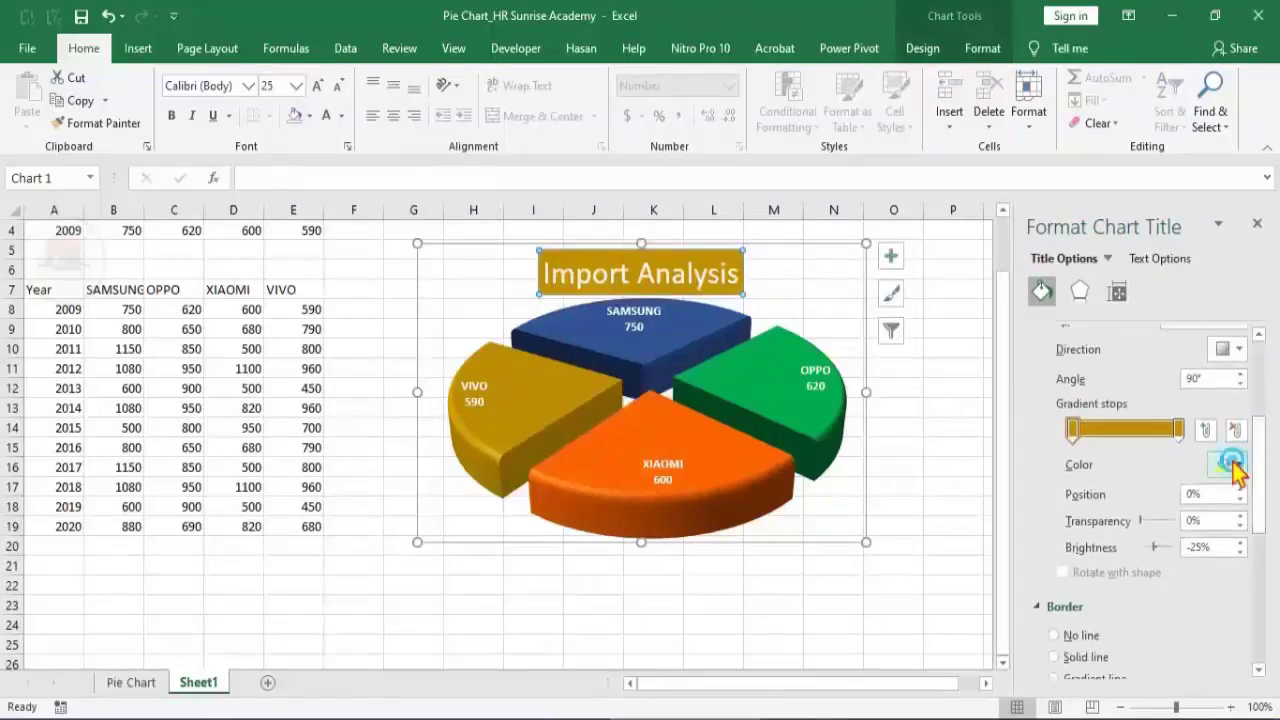
left_click(1228, 464)
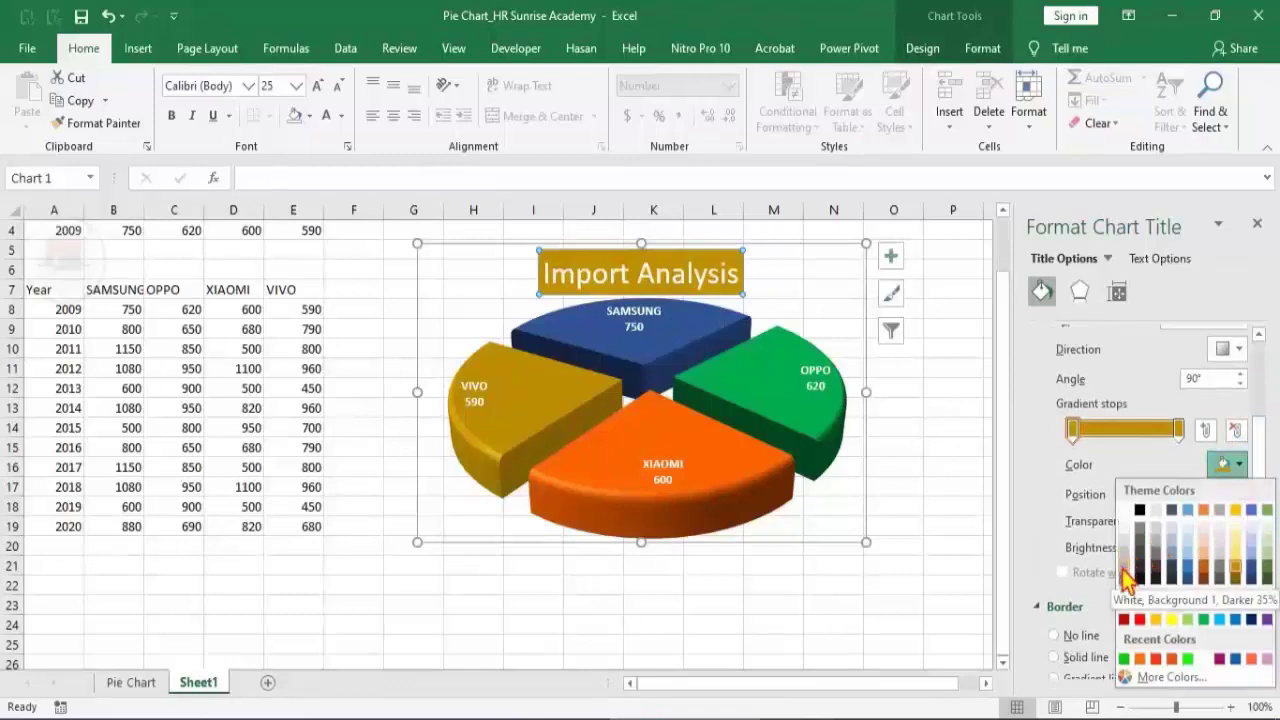
left_click(1125, 580)
left_click(1179, 428)
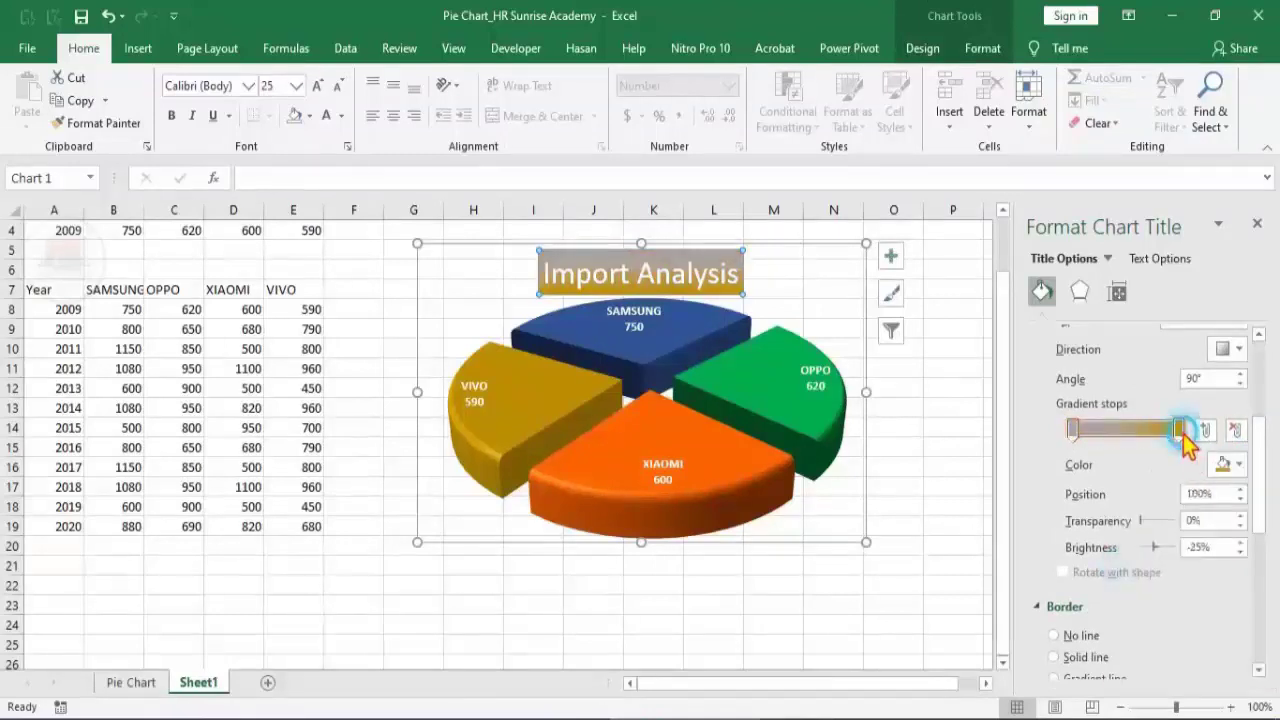
left_click(1239, 465)
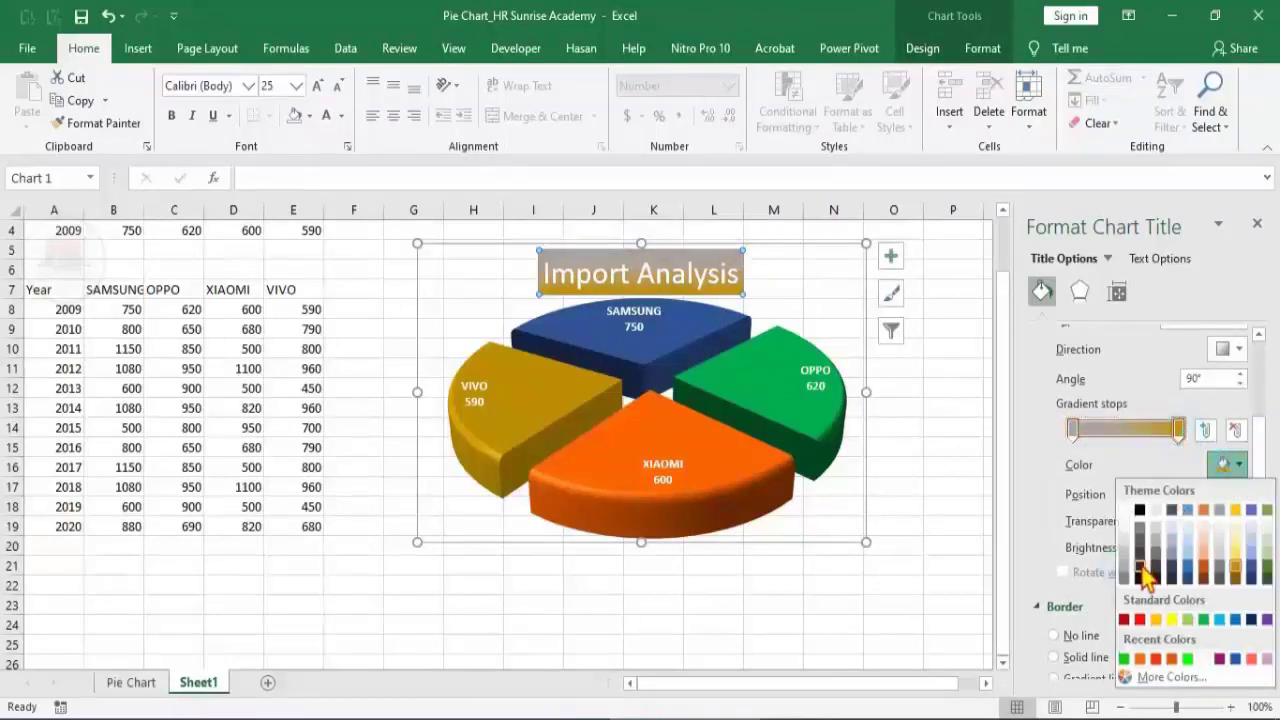
left_click(1146, 566)
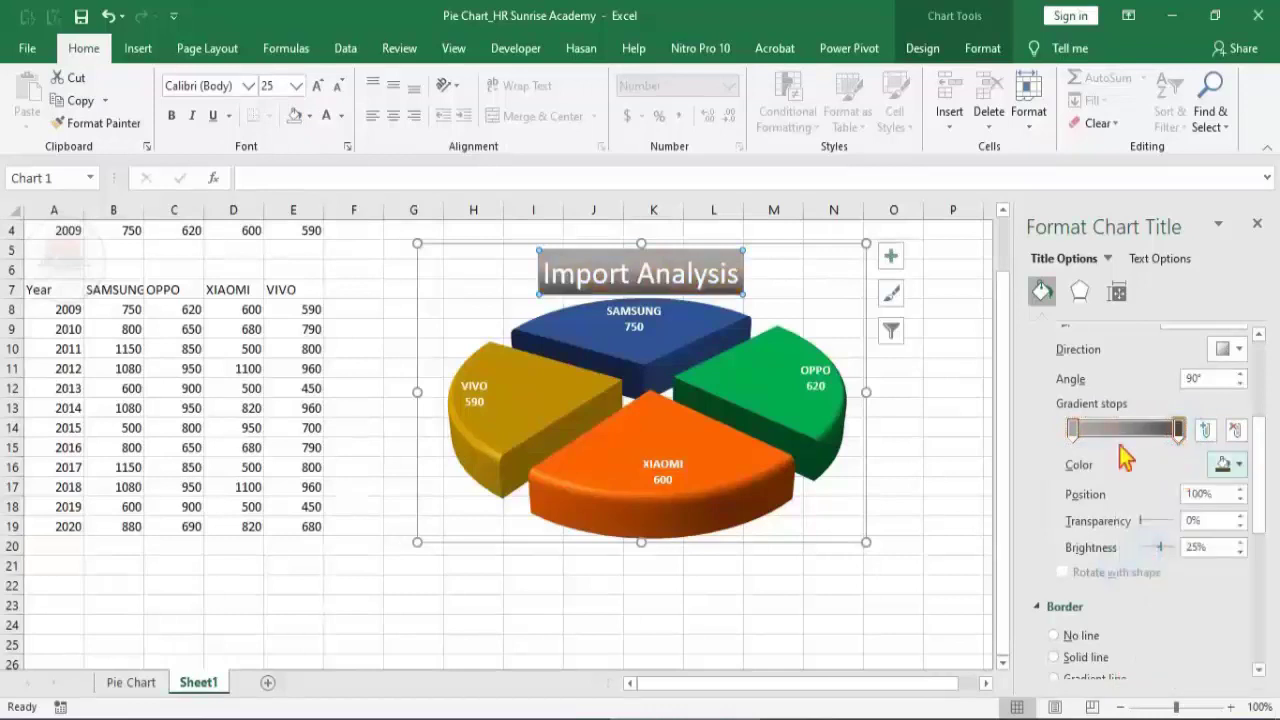
left_click(1072, 428)
left_click(1240, 470)
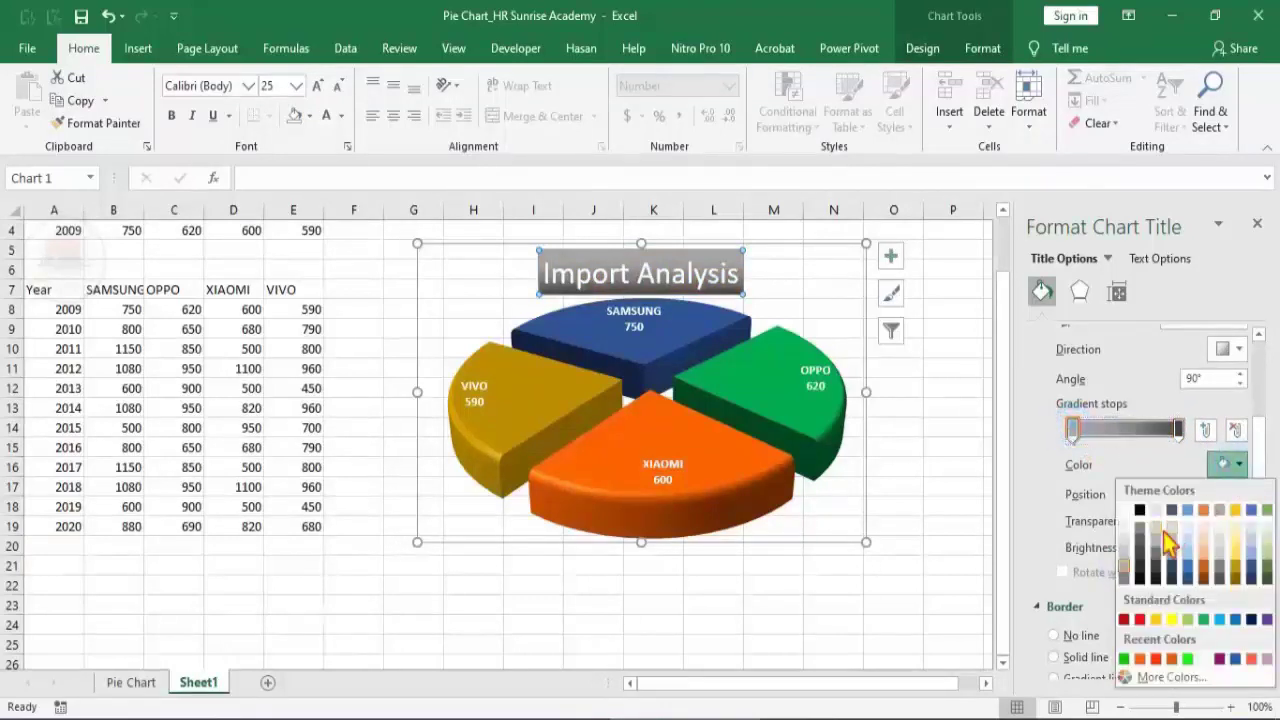
left_click(1143, 549)
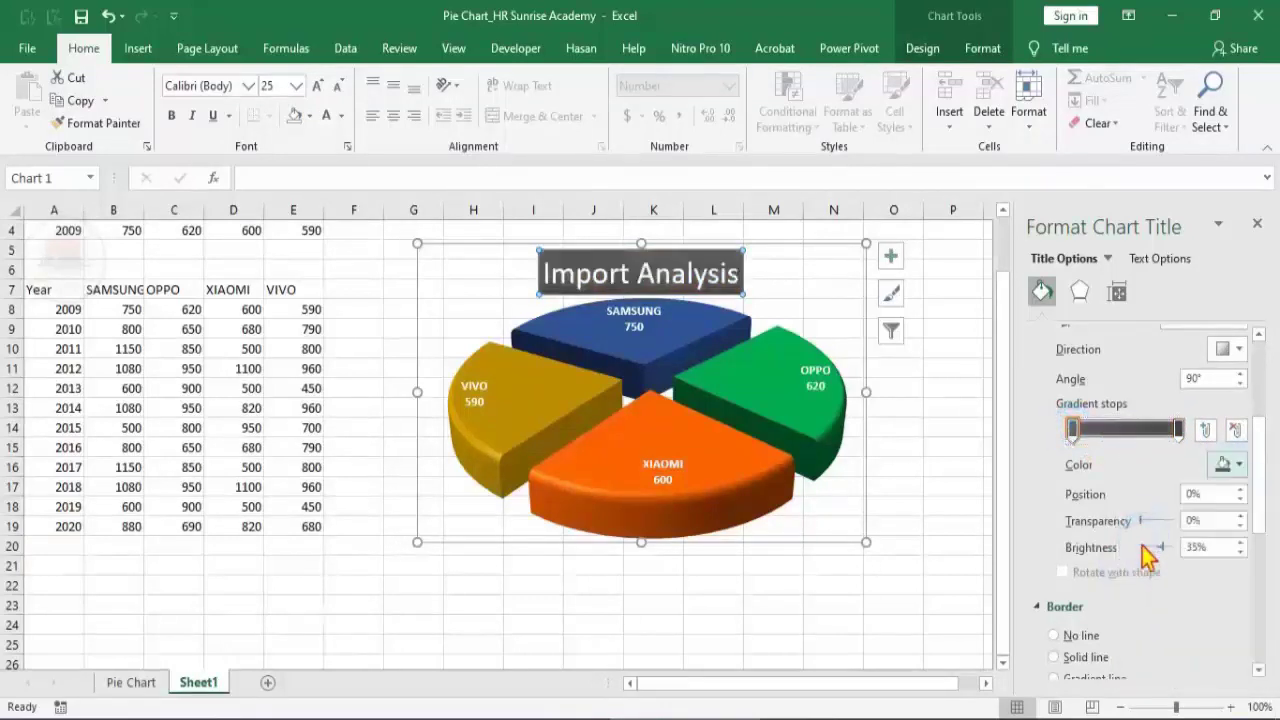
left_click(818, 582)
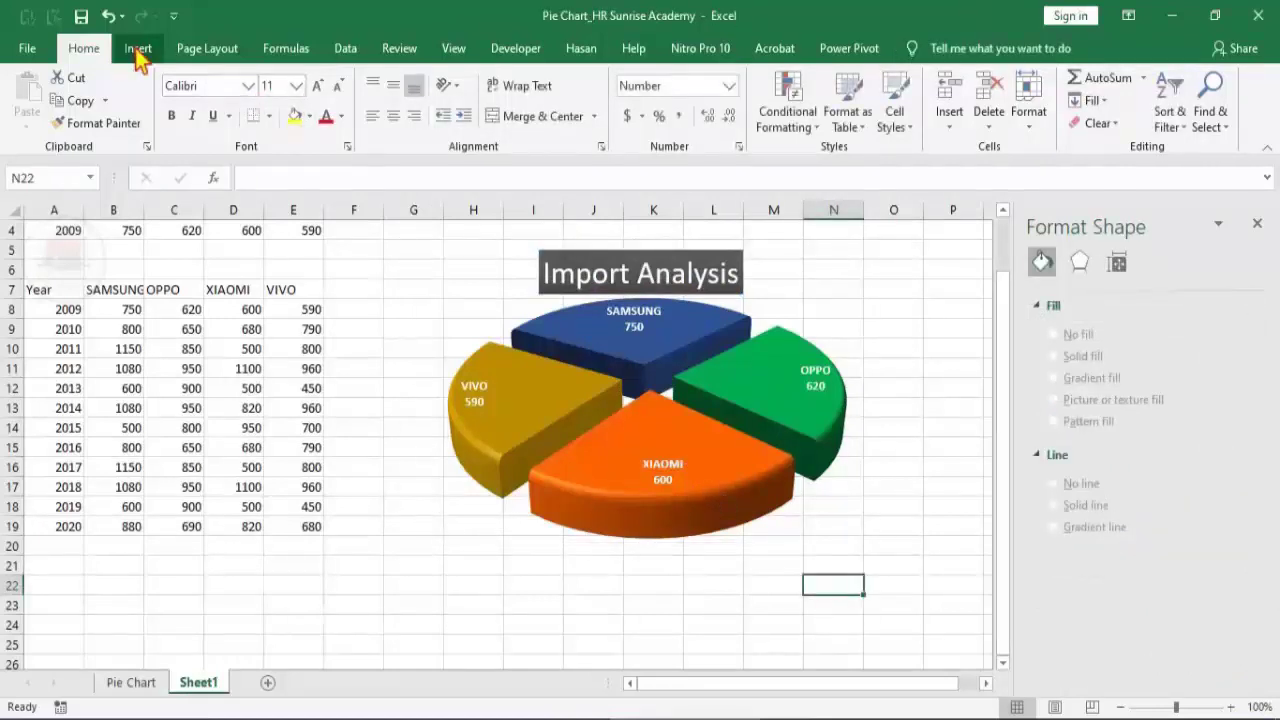
Draw a large oval shape from Insert > Shapes across the pie chart.
left_click(137, 52)
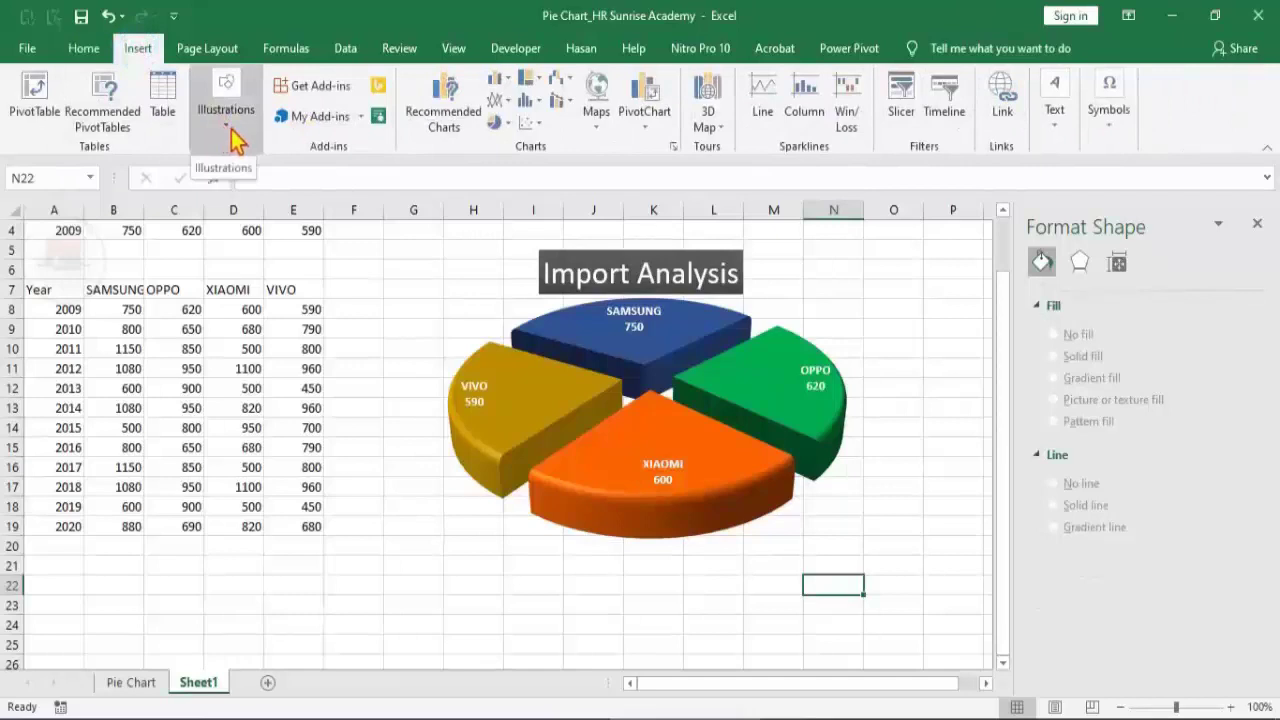
left_click(229, 133)
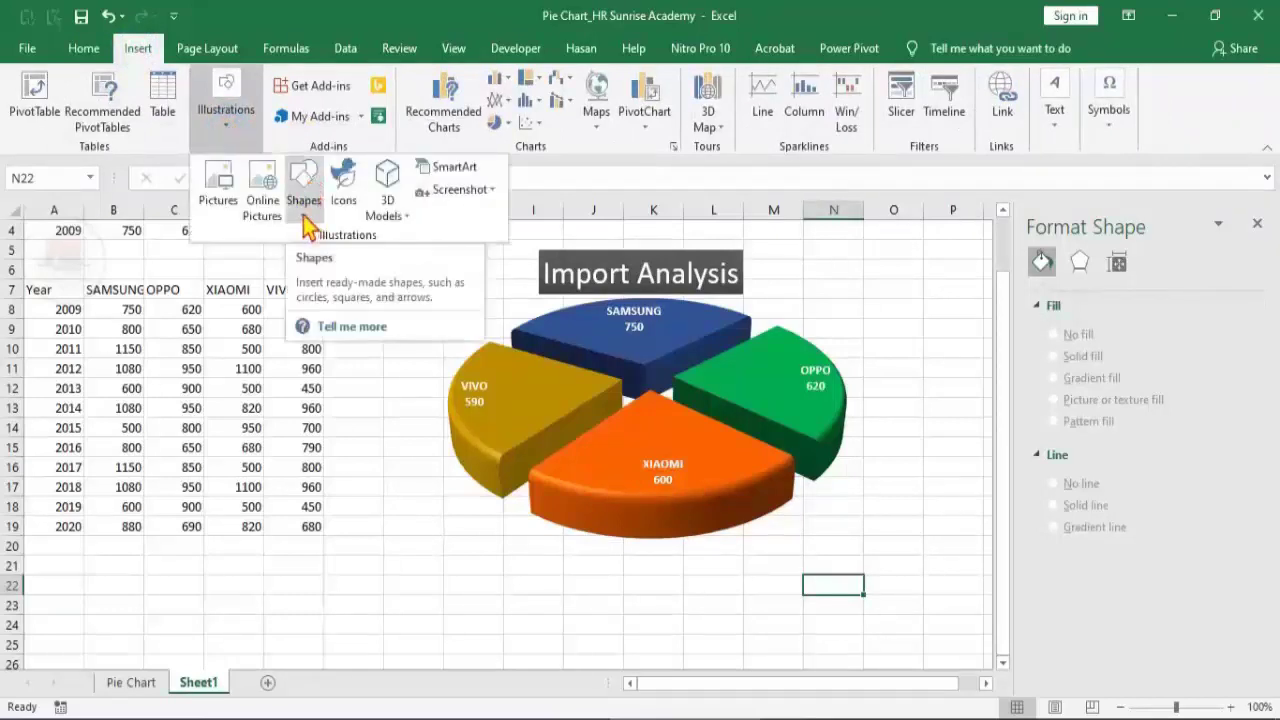
left_click(305, 212)
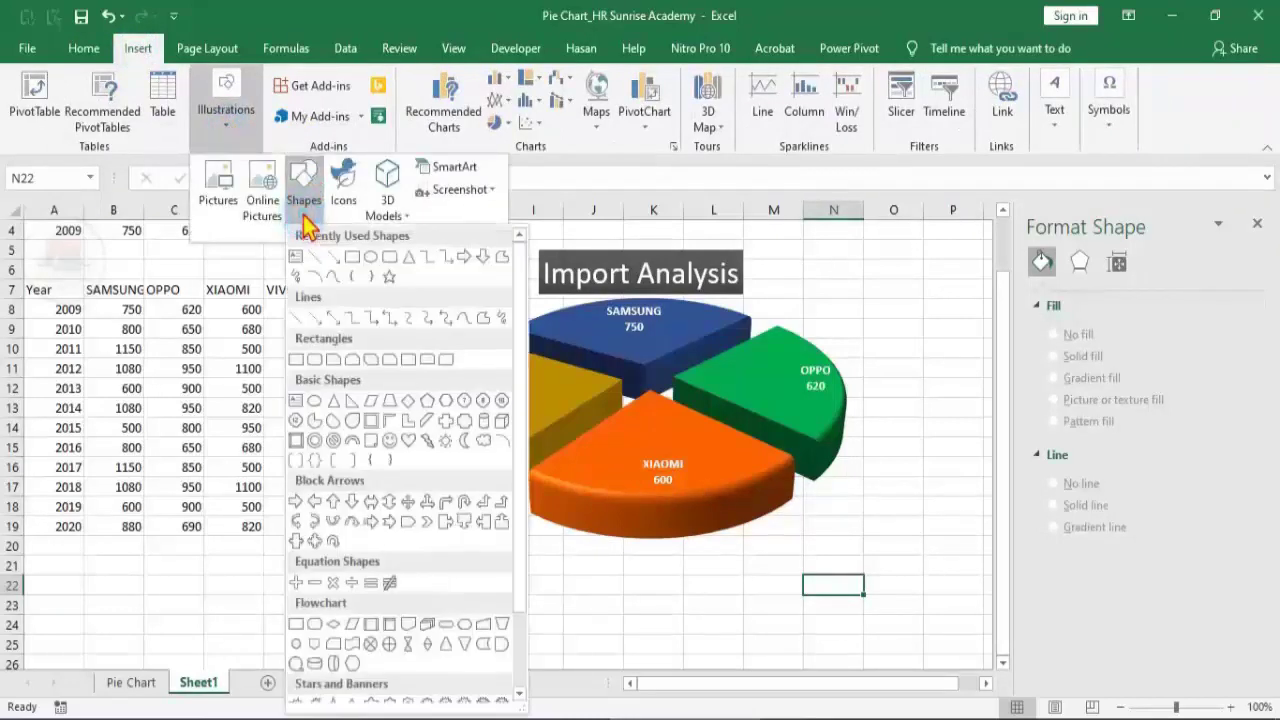
left_click(372, 262)
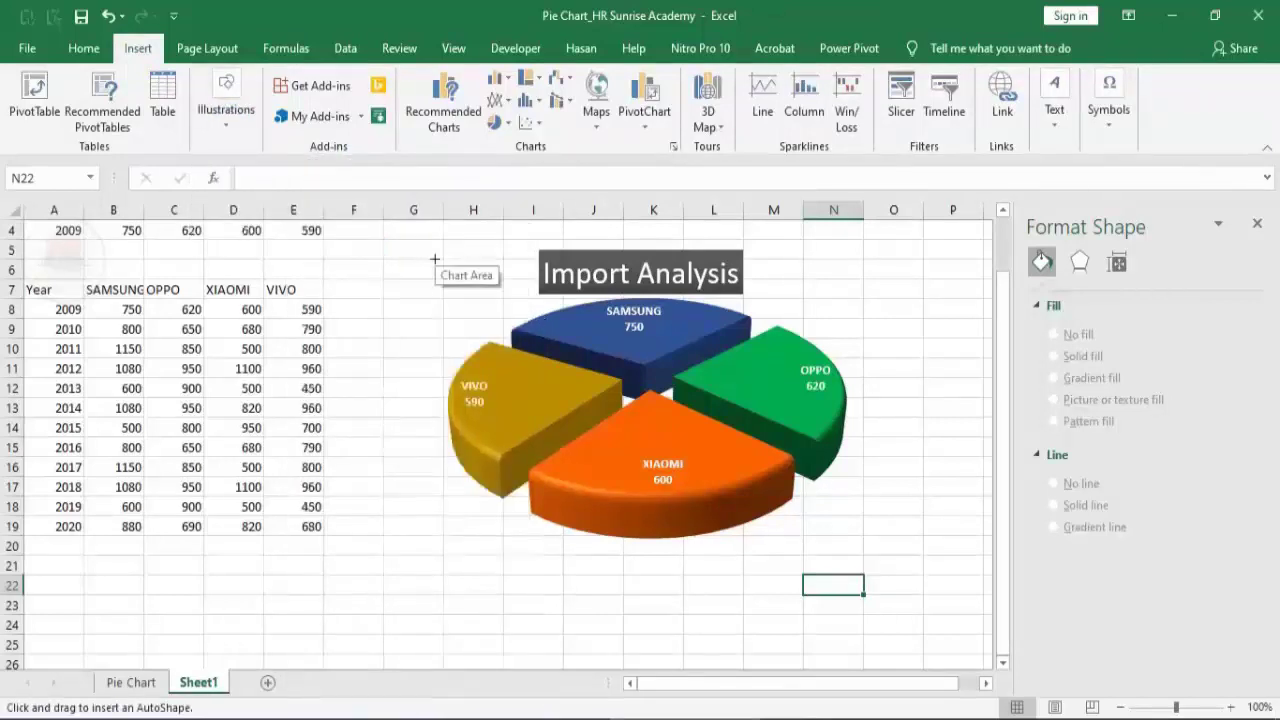
left_click_drag(430, 254, 870, 578)
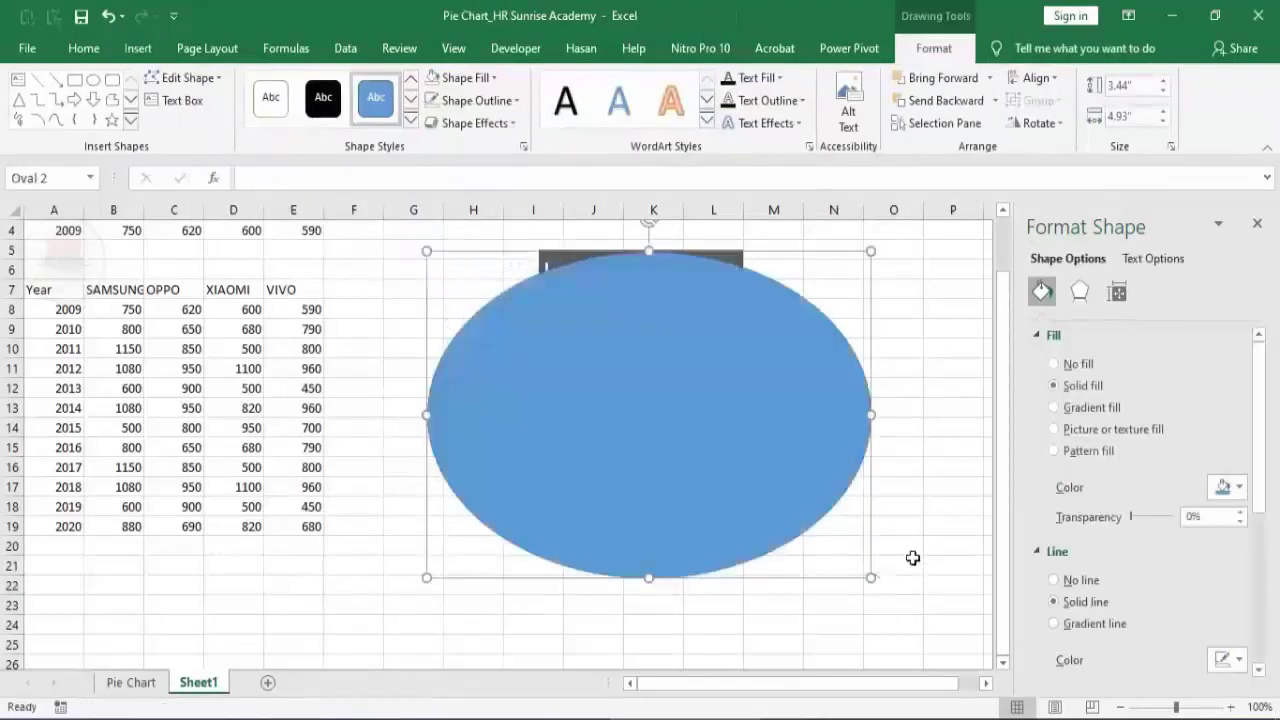
Remove the oval's outline and give it a gradient with a near-white first stop.
left_click(1058, 581)
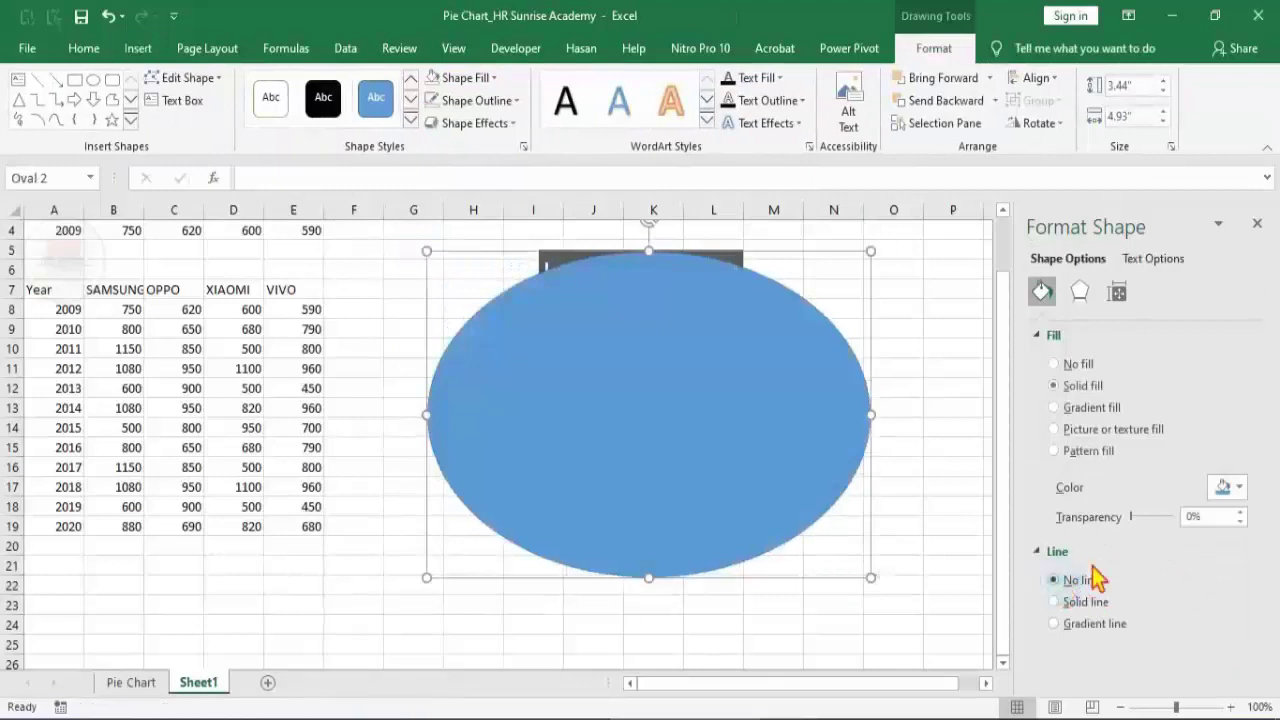
left_click(1064, 408)
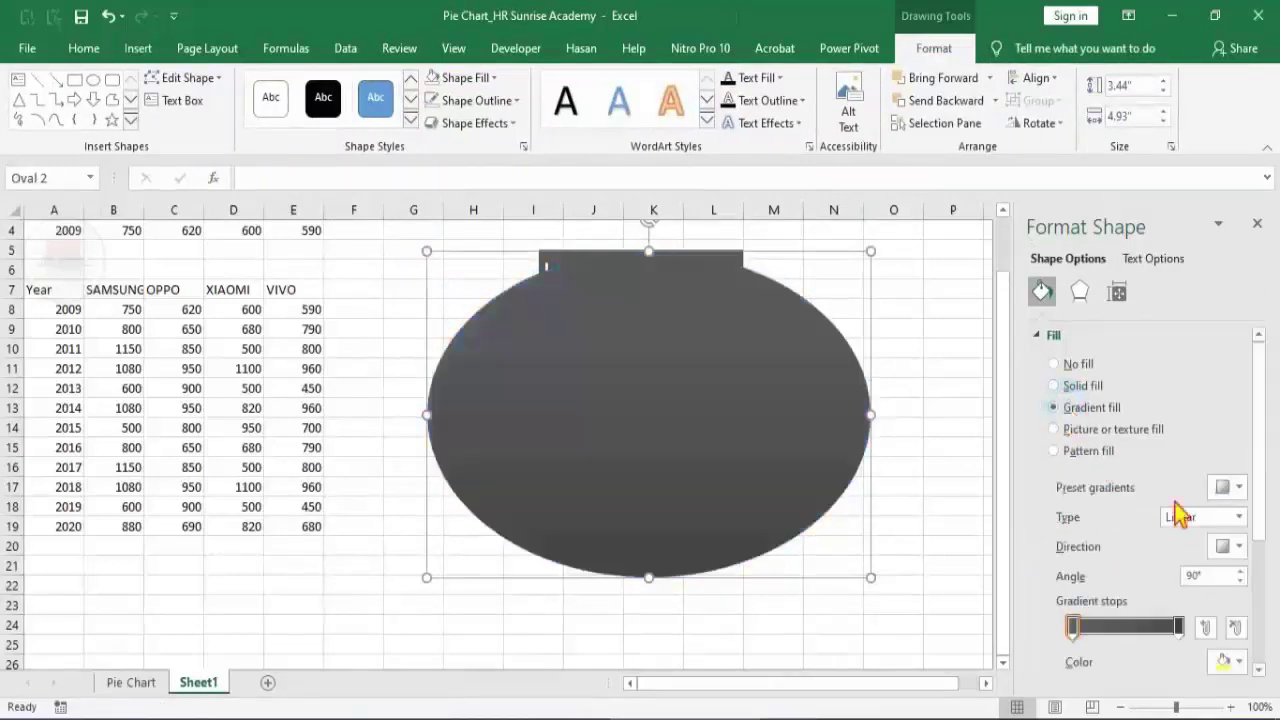
left_click_drag(1264, 430, 1262, 530)
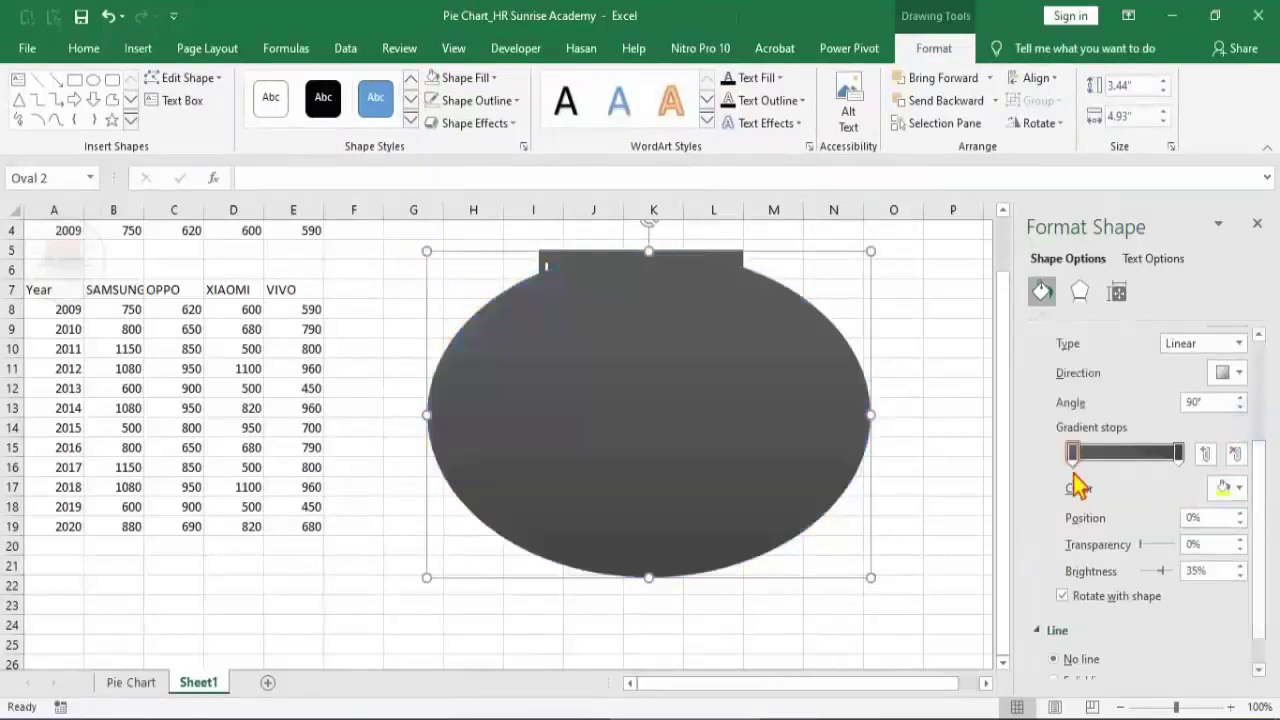
left_click(1230, 488)
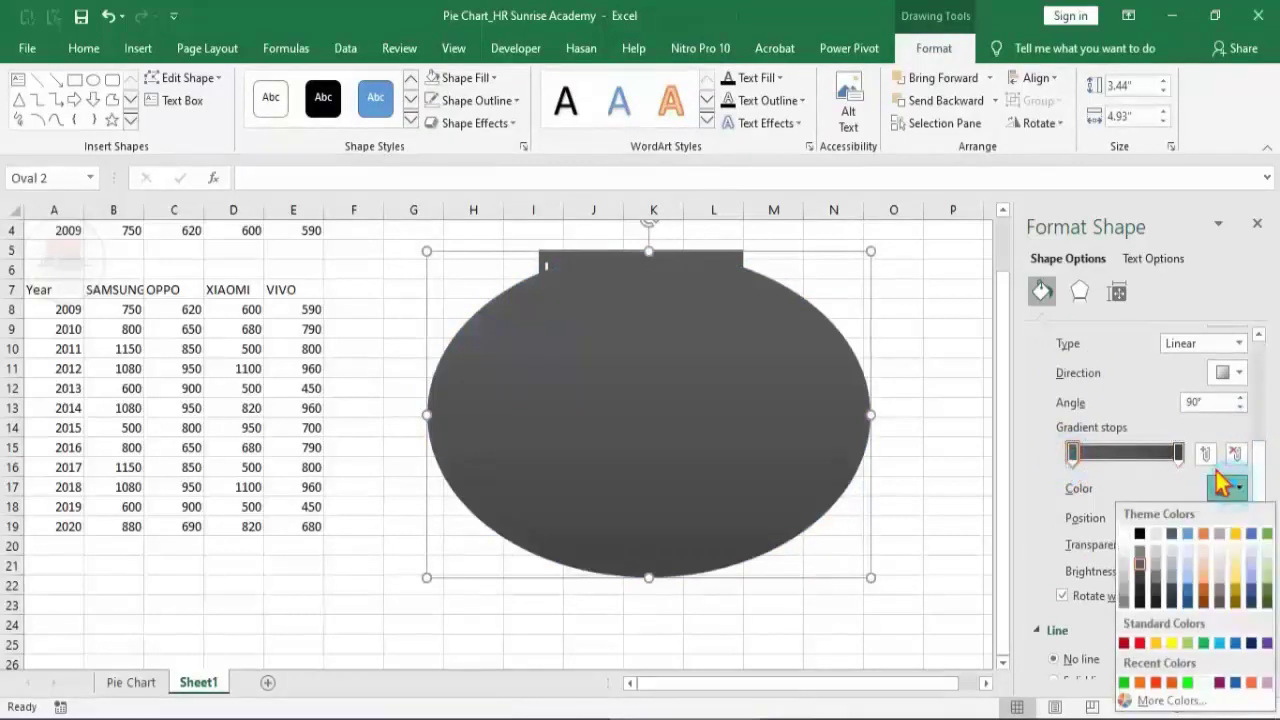
left_click(1126, 553)
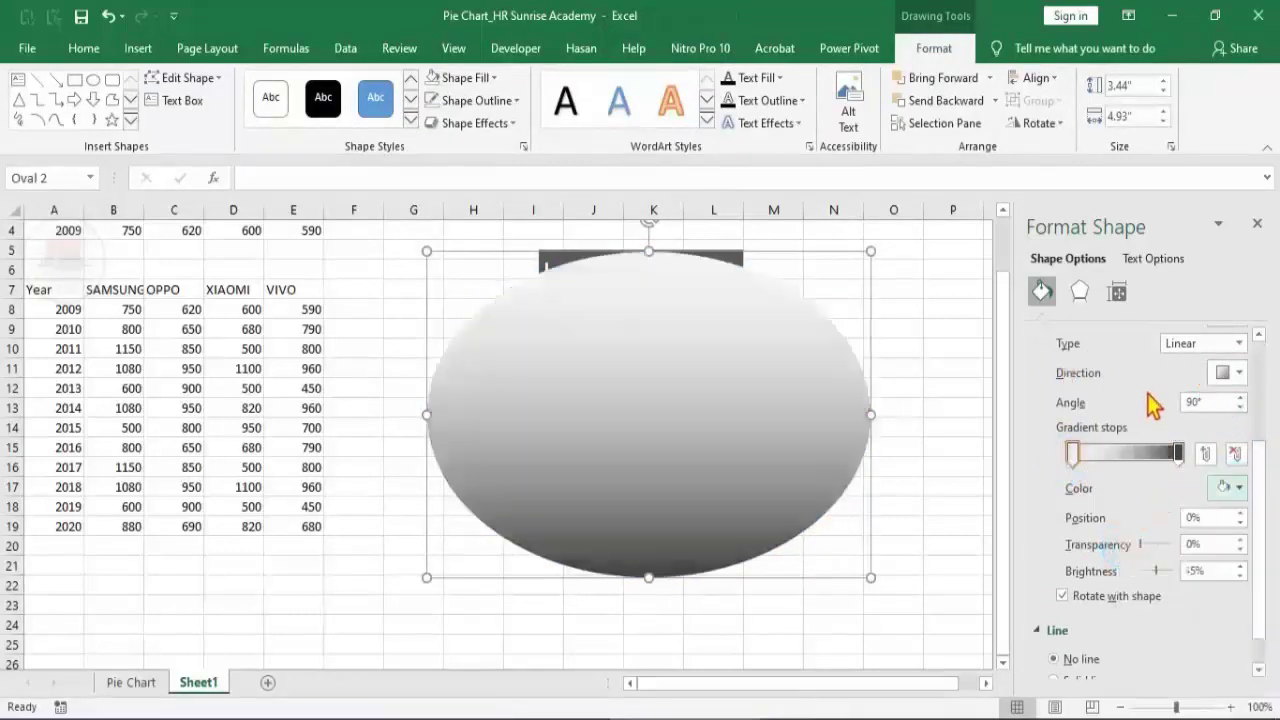
Make the oval's gradient a Path type with a lighter grey outer stop.
scroll(1154, 403, "up", 1)
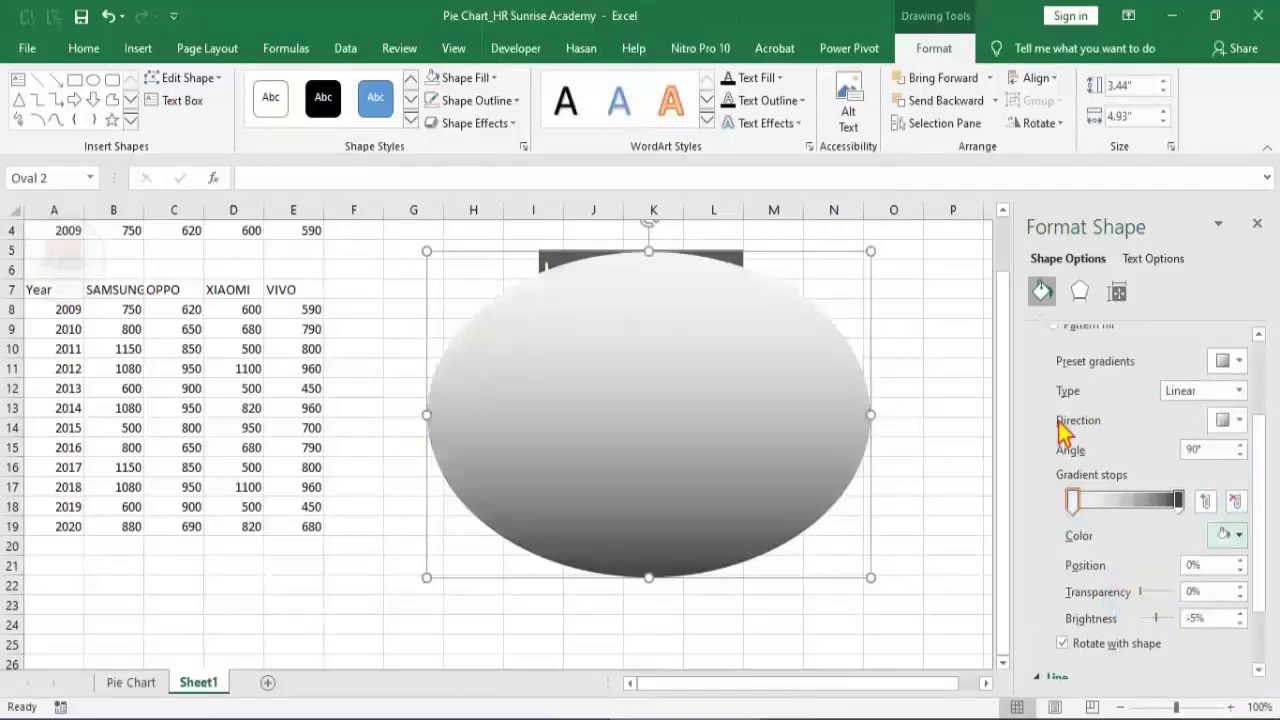
left_click(1238, 393)
left_click(1210, 466)
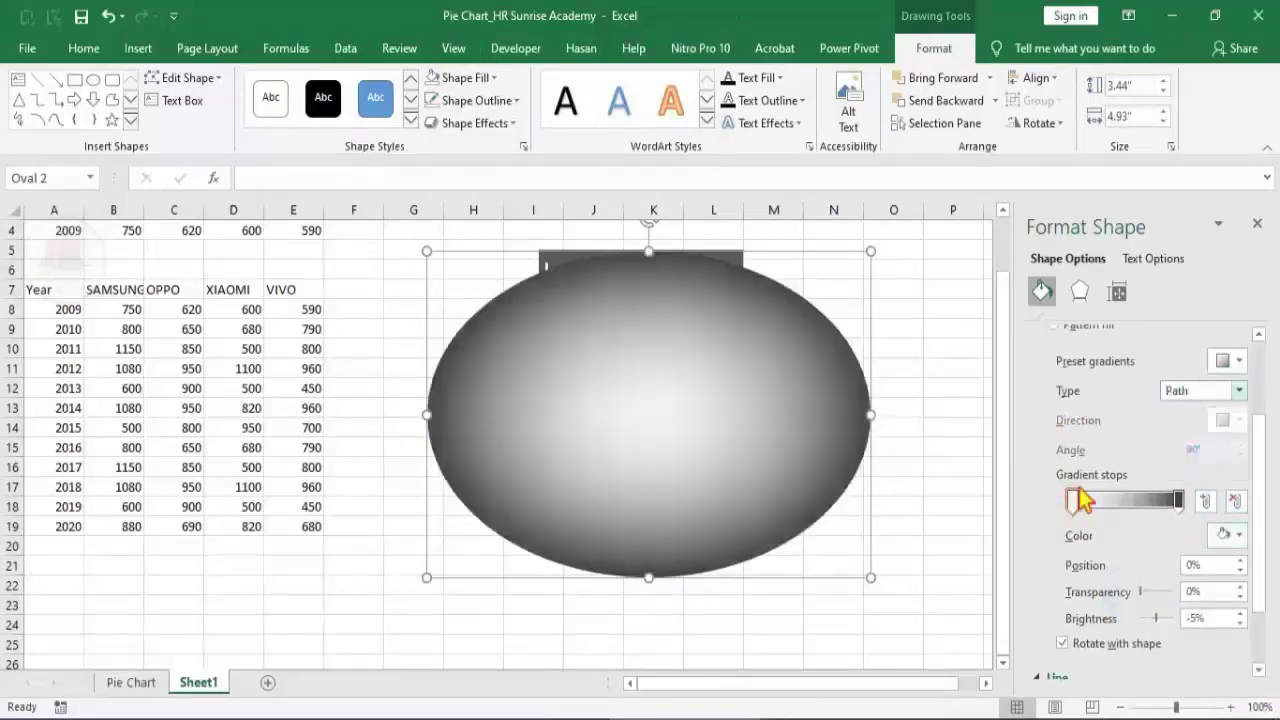
left_click(1178, 500)
left_click(1226, 535)
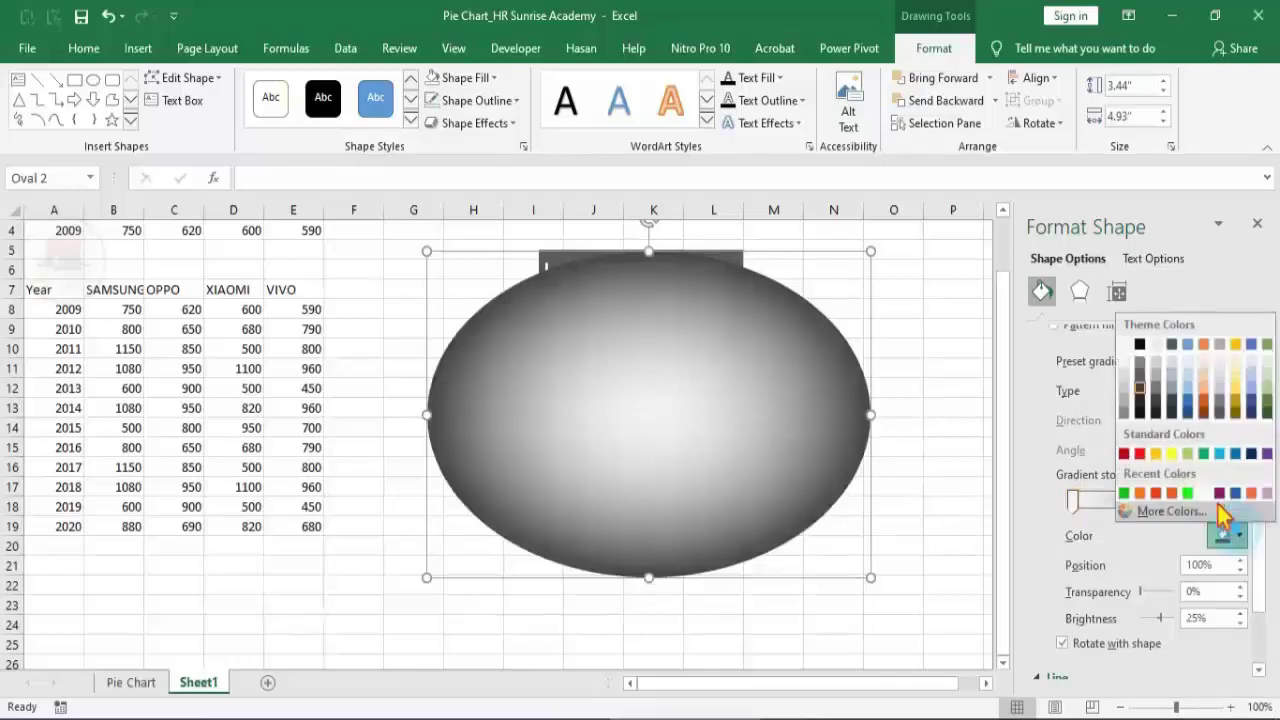
left_click(1140, 372)
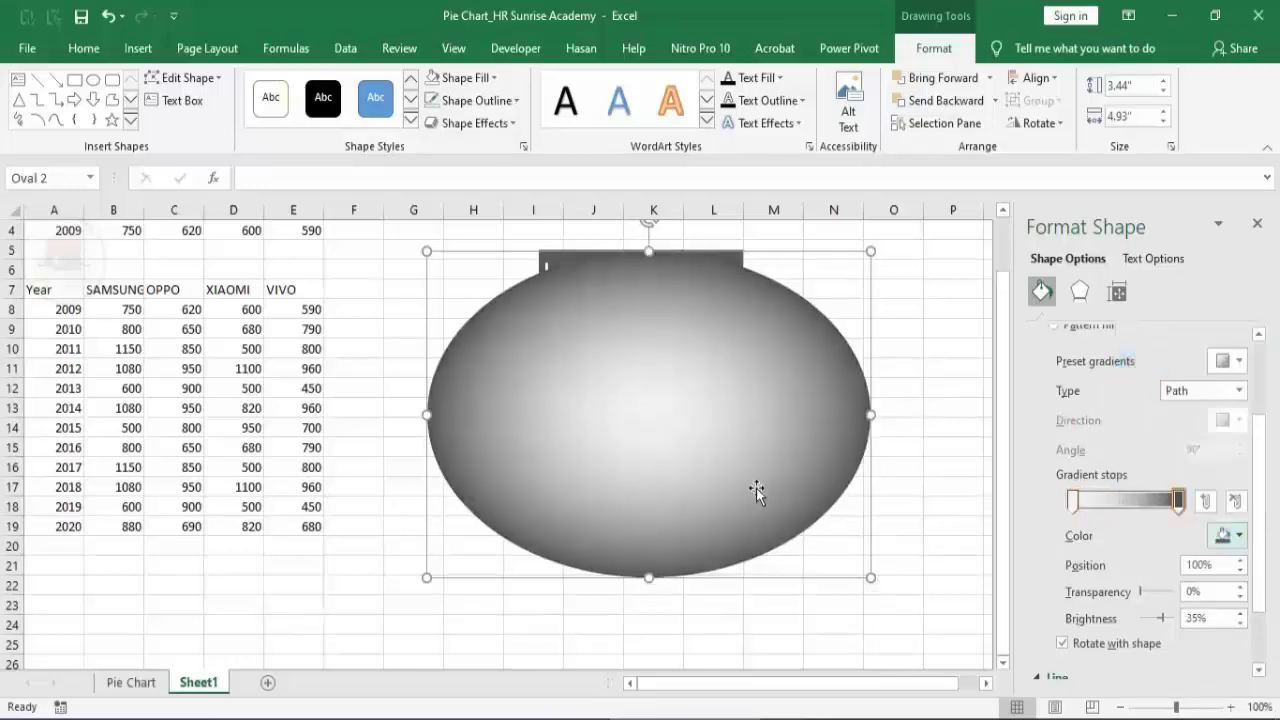
Give the oval a 3-D X rotation of 18°.
left_click(1080, 292)
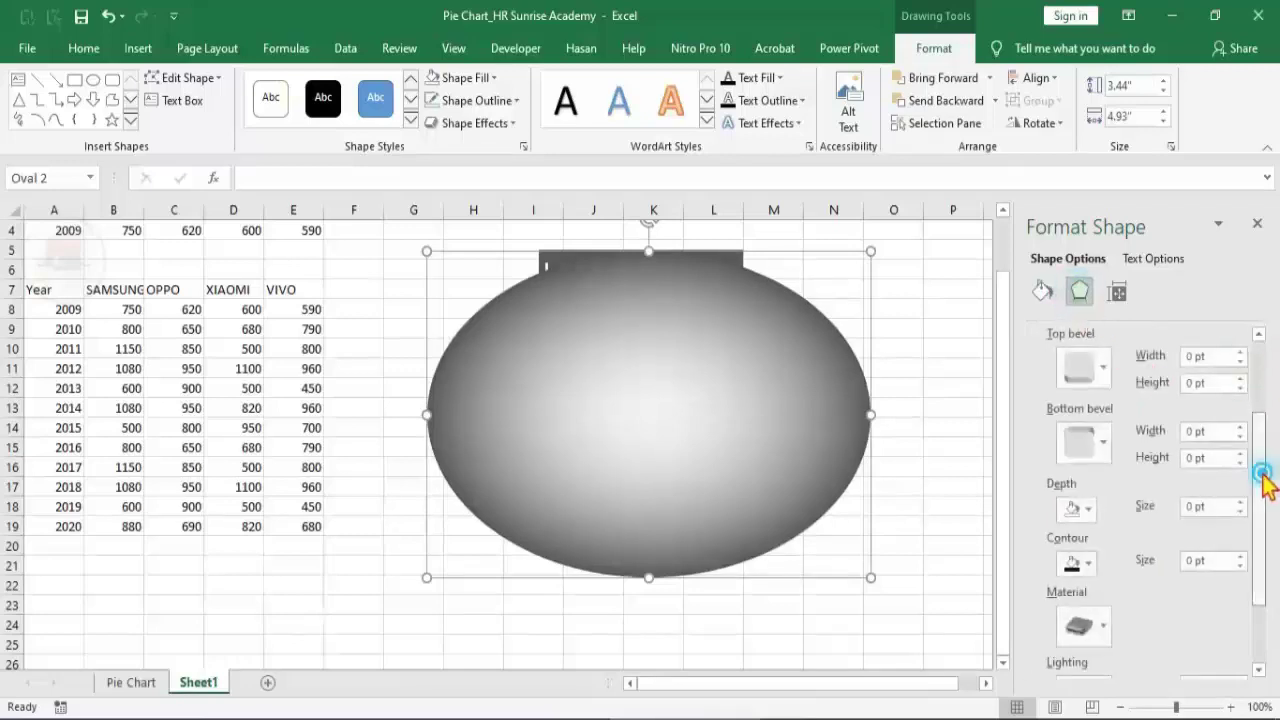
left_click_drag(1262, 470, 1265, 600)
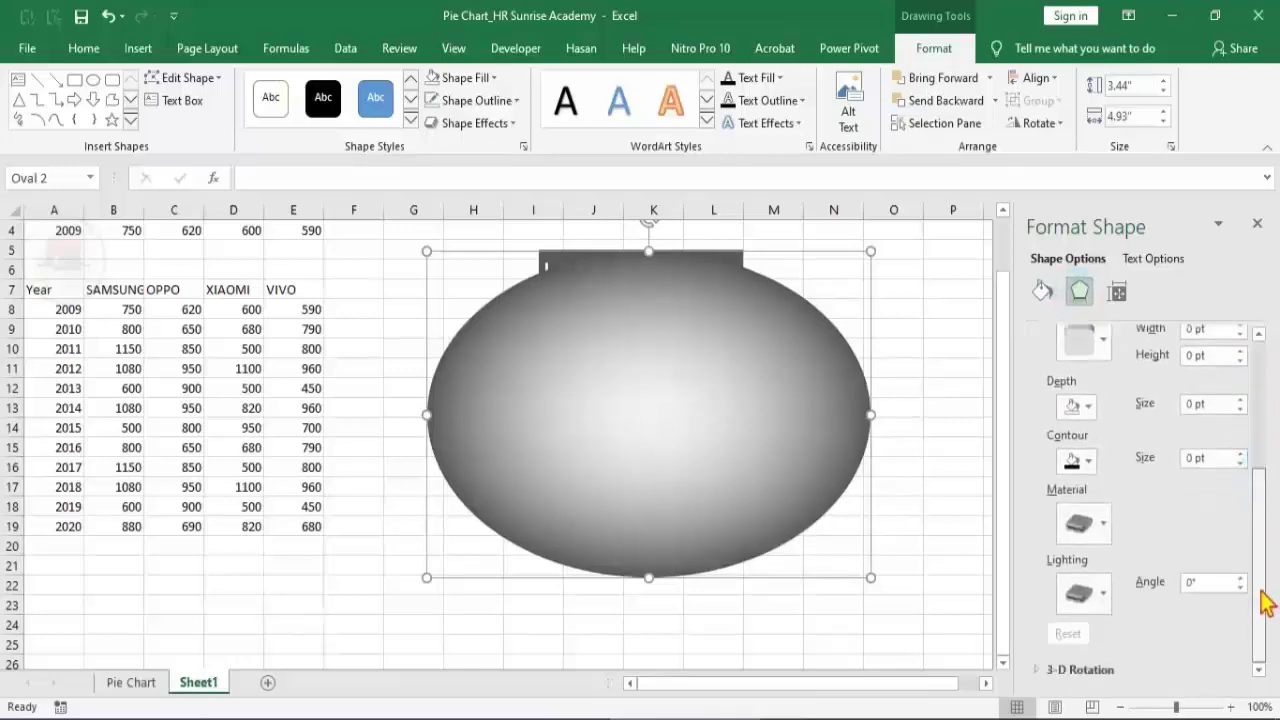
left_click(1040, 670)
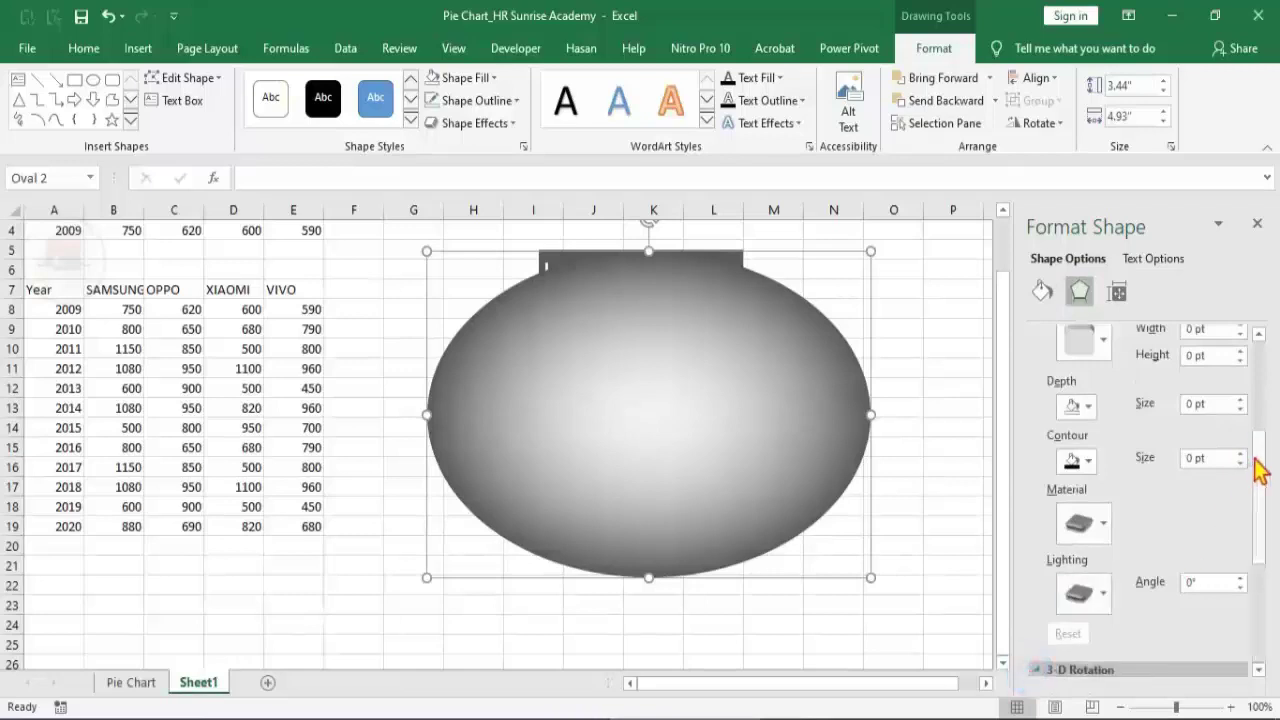
left_click_drag(1260, 470, 1272, 595)
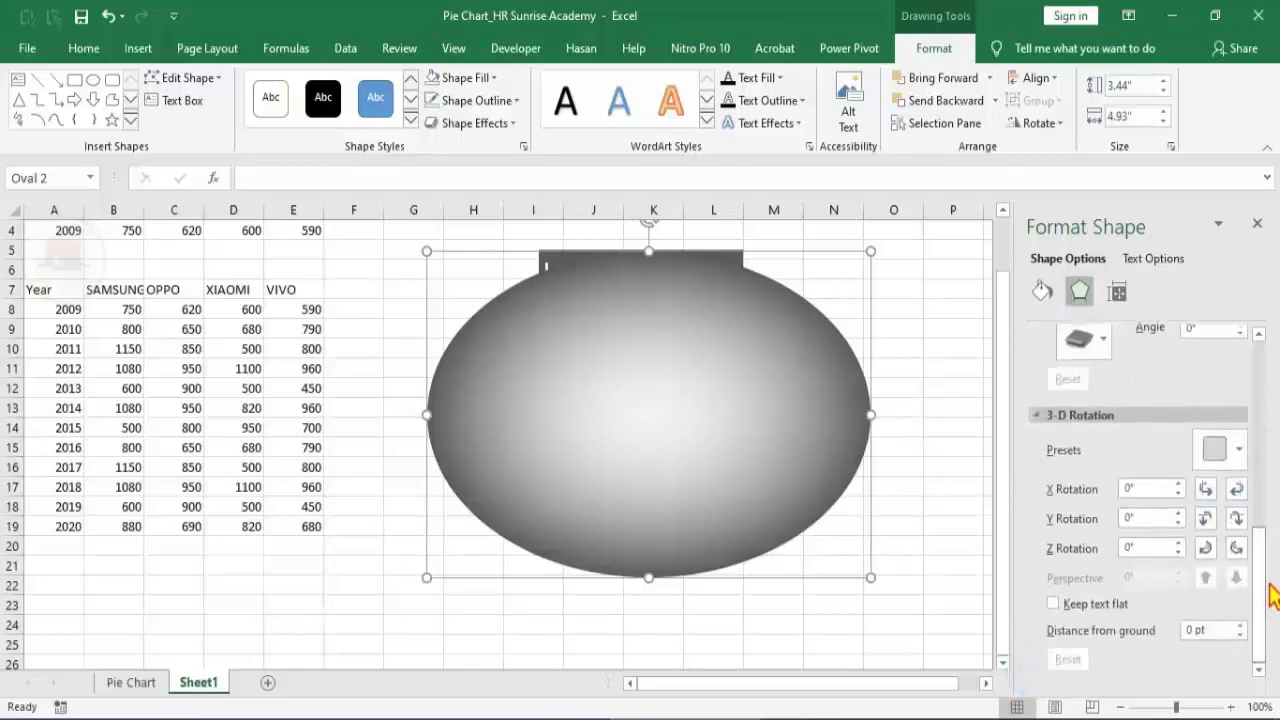
left_click(1178, 484)
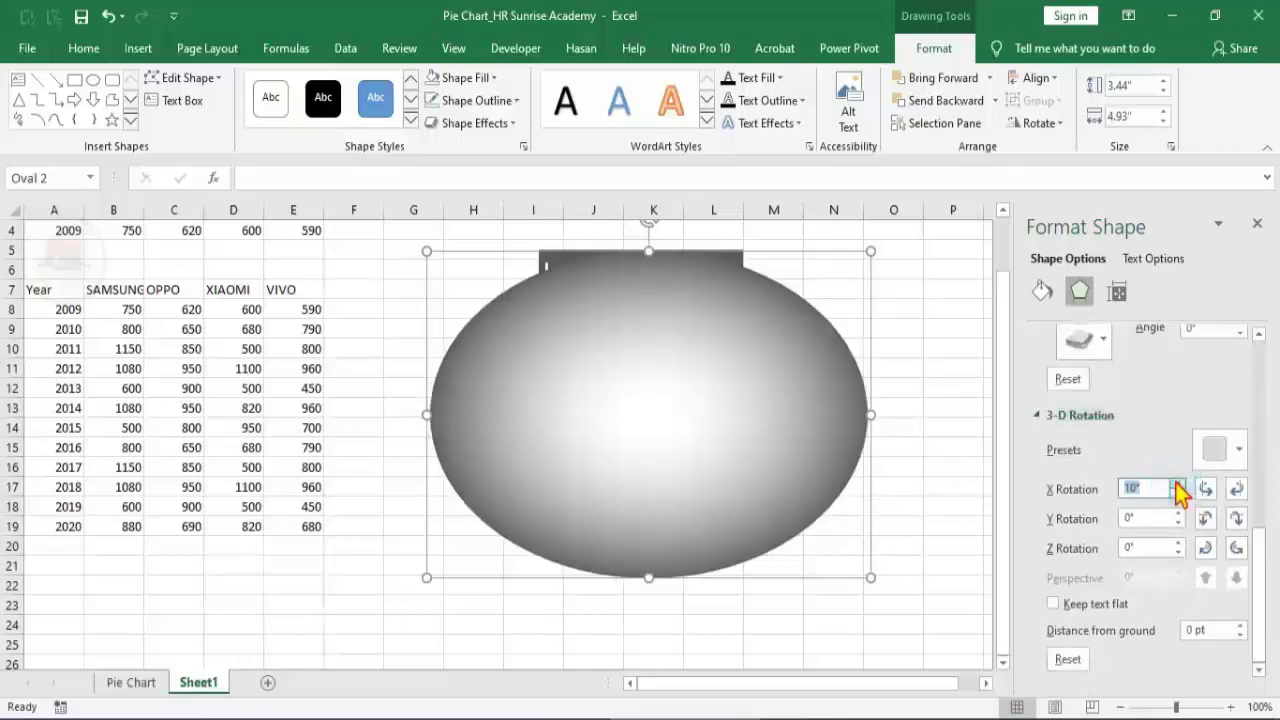
left_click(1178, 484)
left_click(1178, 484)
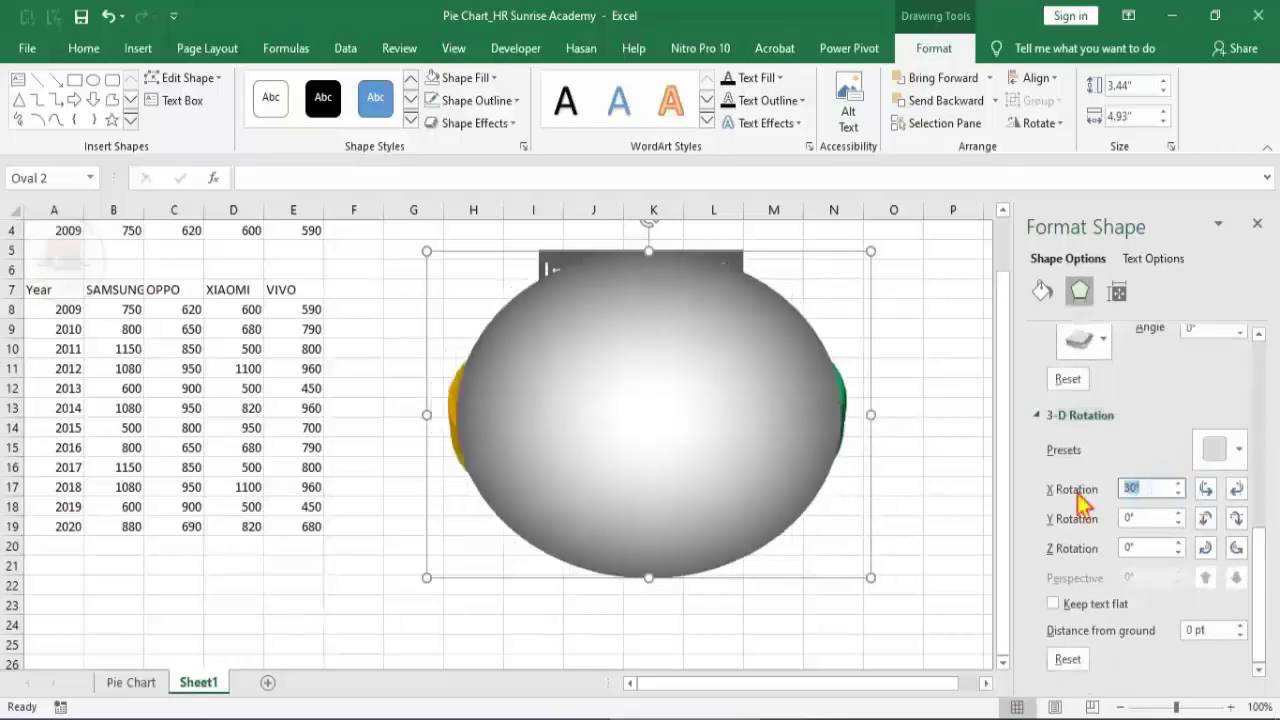
type("18")
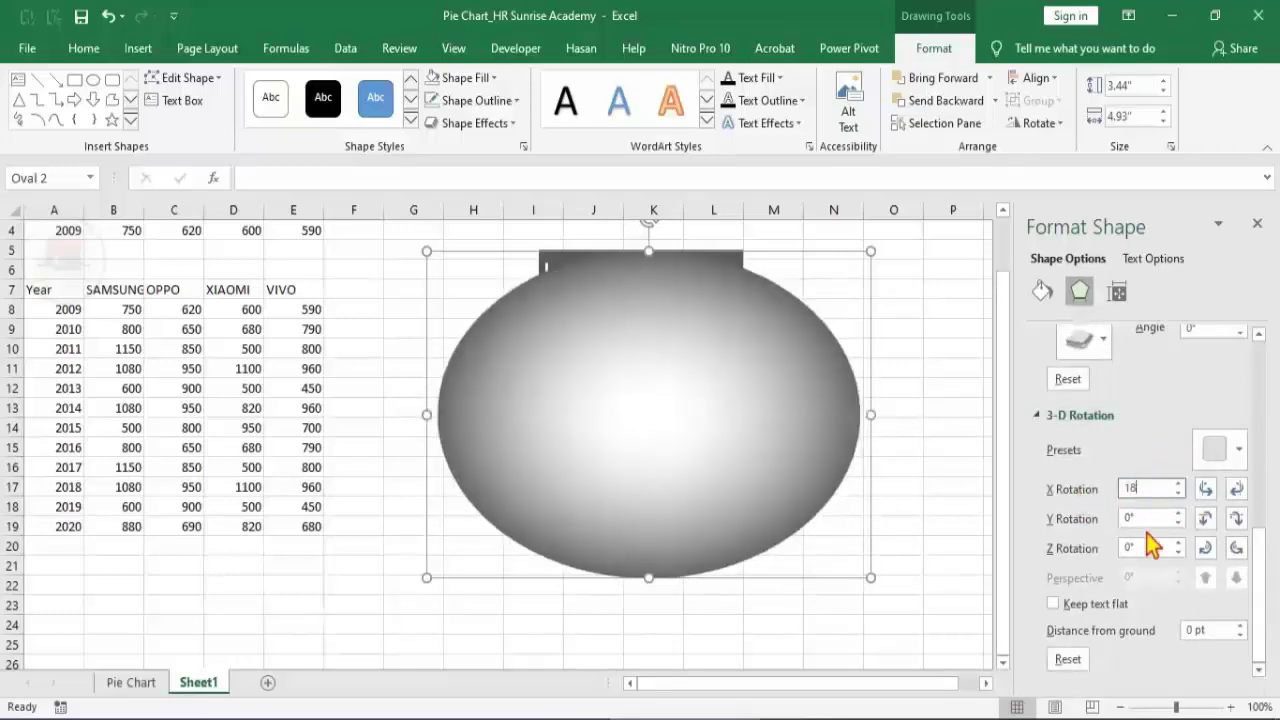
left_click(1155, 518)
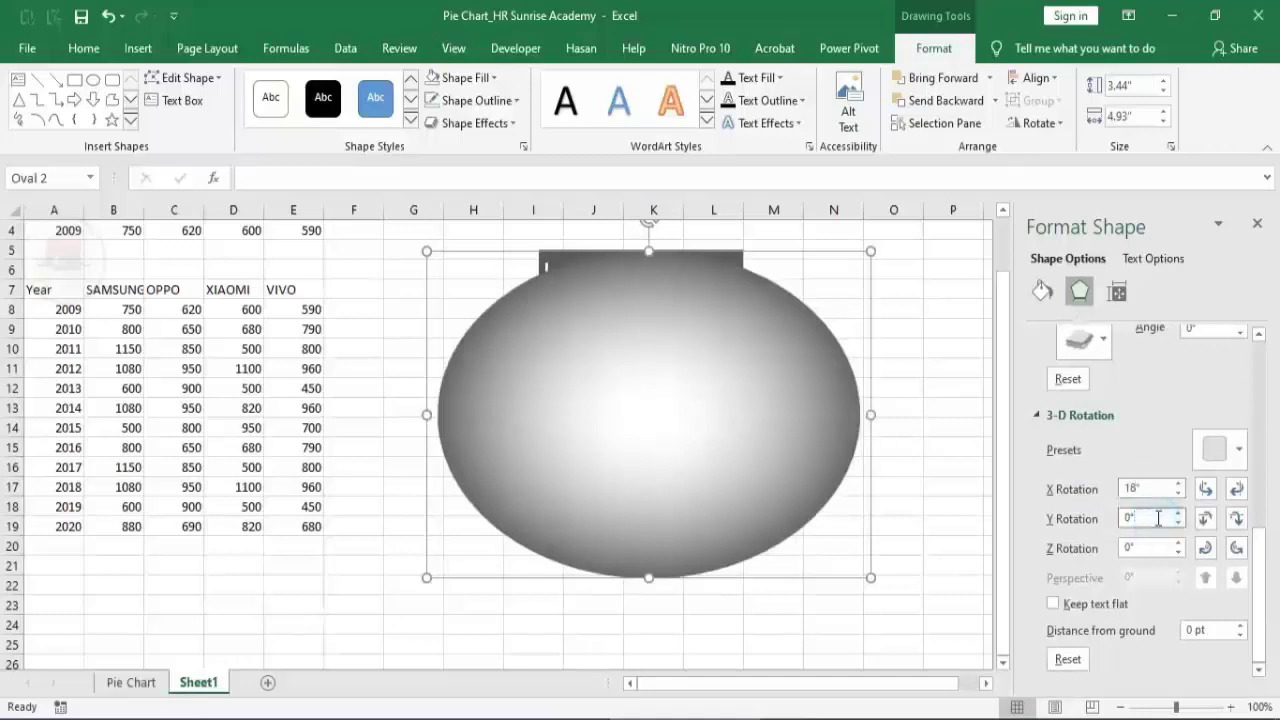
Set the oval's Y rotation to 330° and Z rotation to 340°.
left_click(1178, 512)
left_click(1178, 512)
left_click(1178, 512)
left_click(1178, 512)
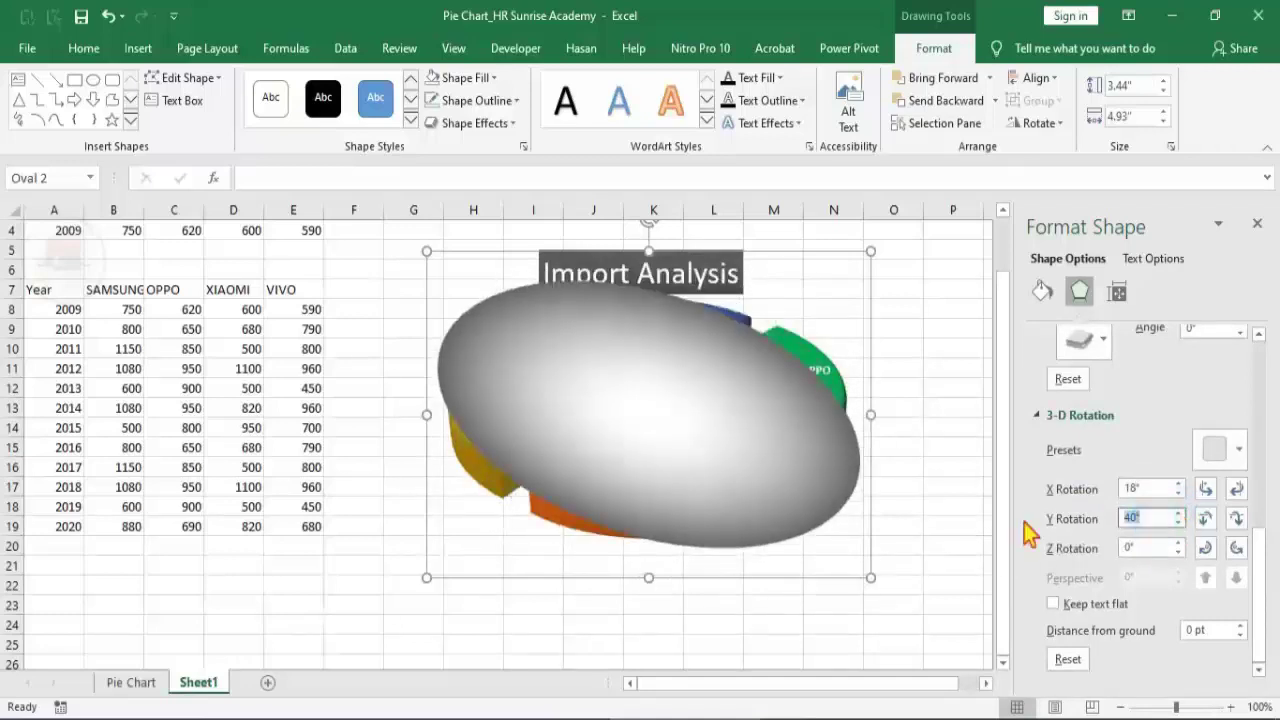
type("330")
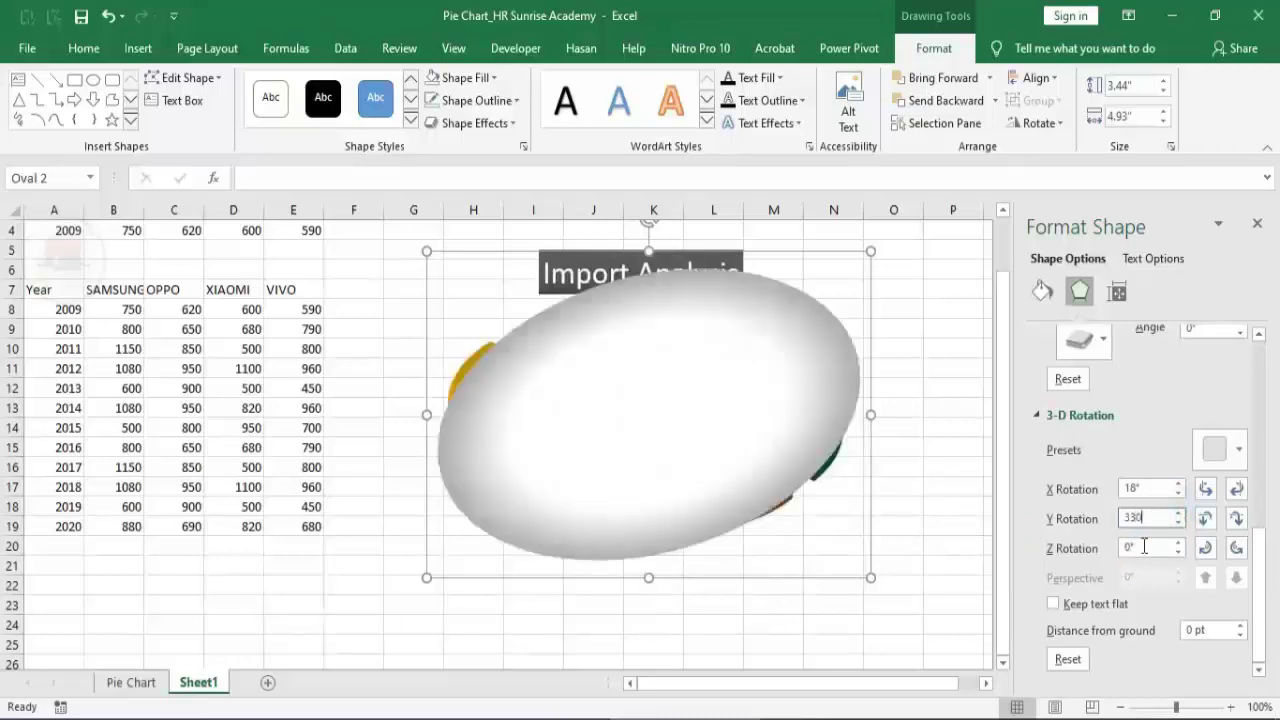
double_click(1144, 546)
type("340")
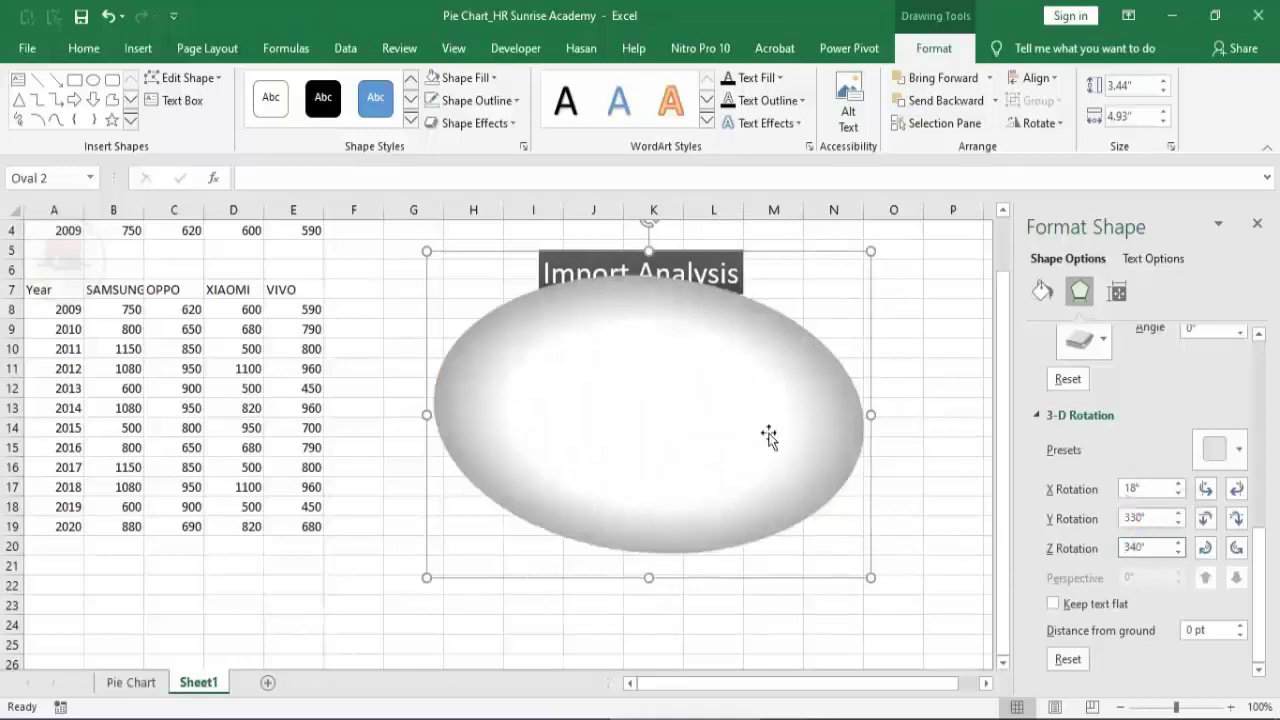
Send the oval behind the pie chart and nudge it slightly downward.
right_click(668, 385)
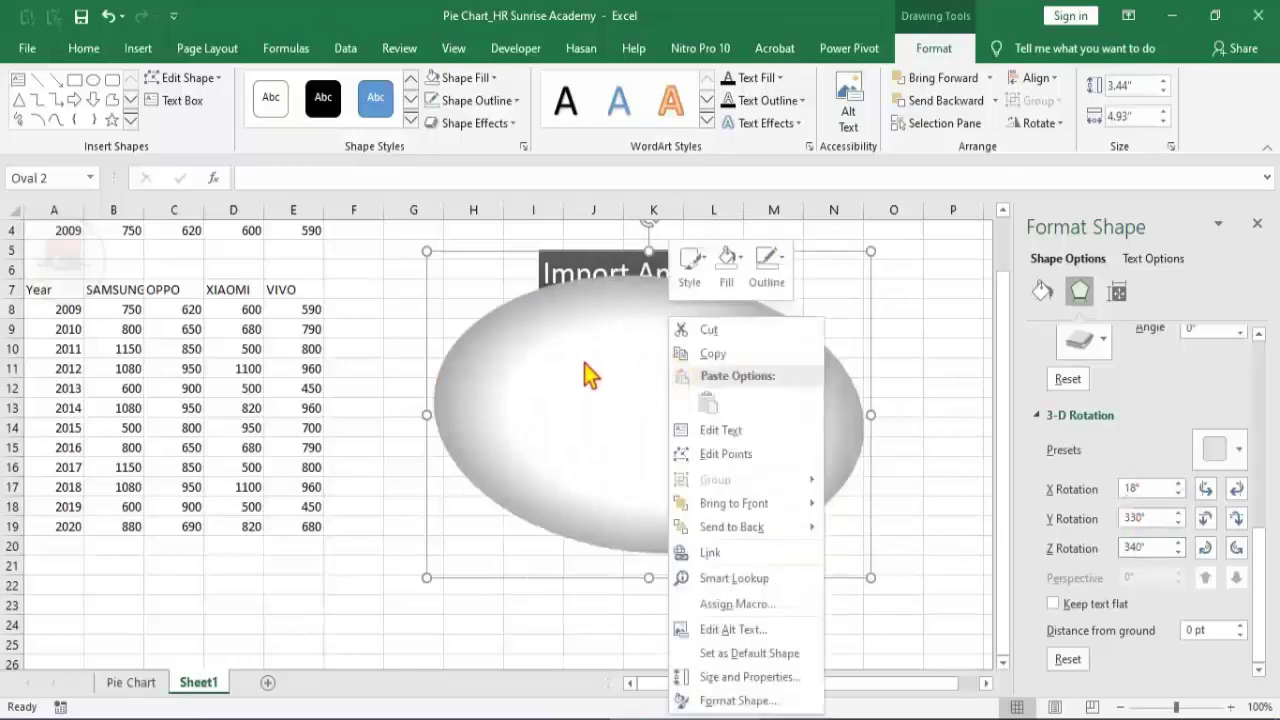
left_click(754, 531)
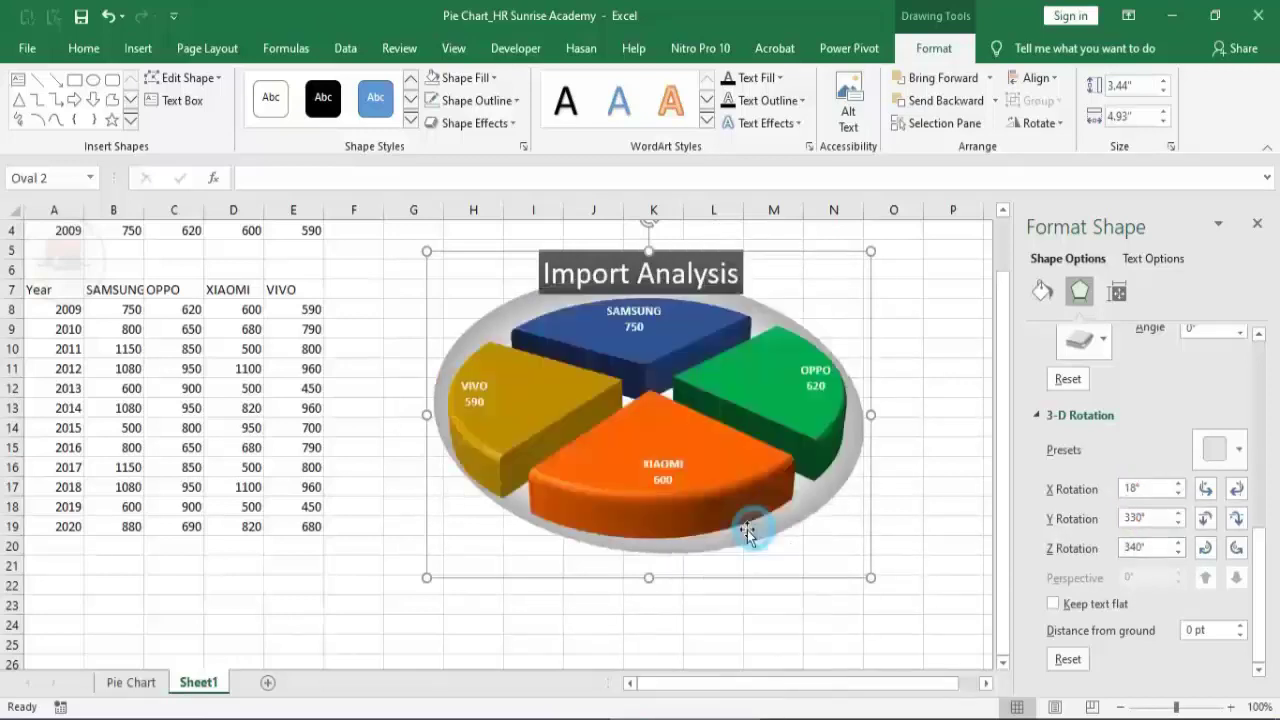
key("Down")
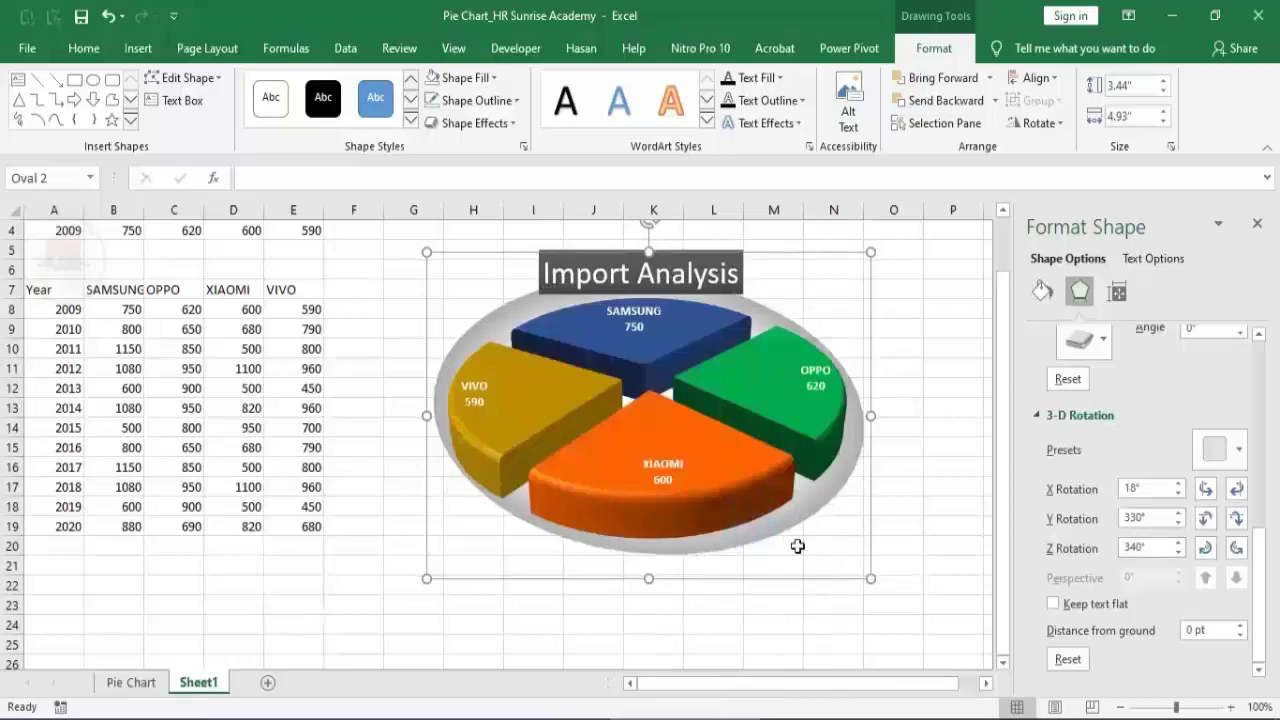
key("Down")
key("Down")
key("Down")
key("Down")
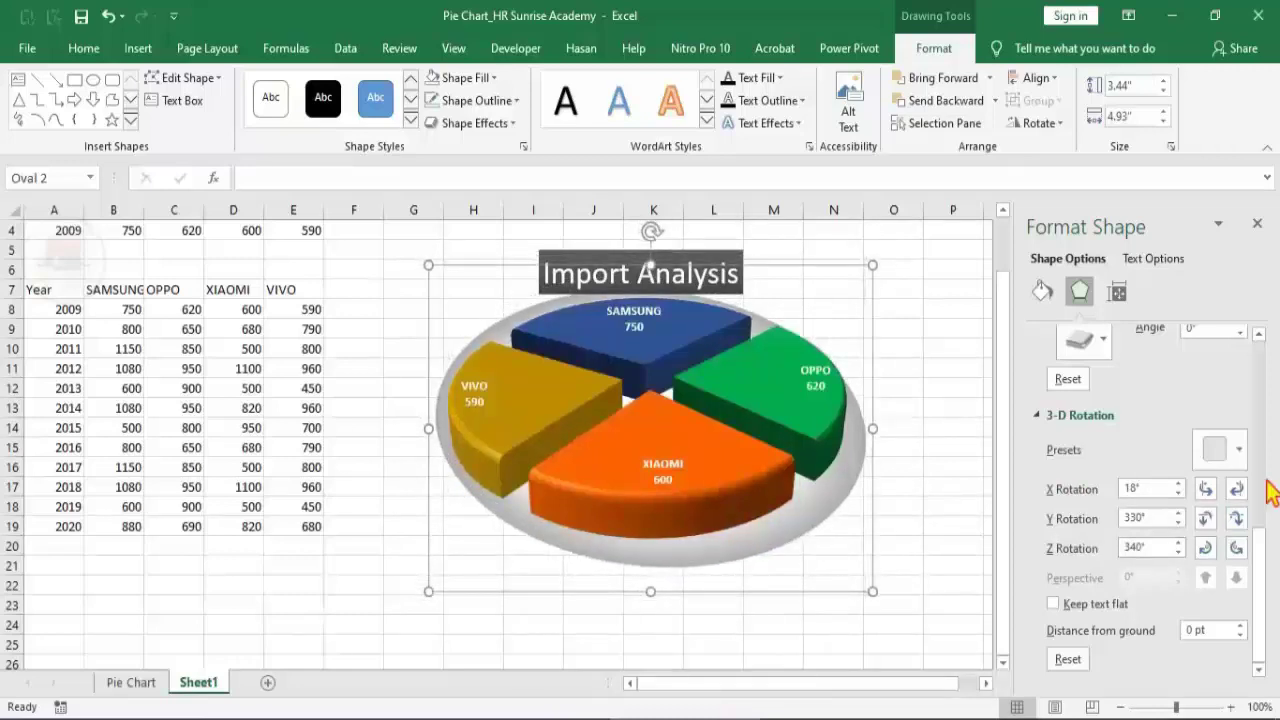
Apply Chilly lighting and Dark Edge material to the oval's 3-D format.
left_click_drag(1262, 580, 1274, 510)
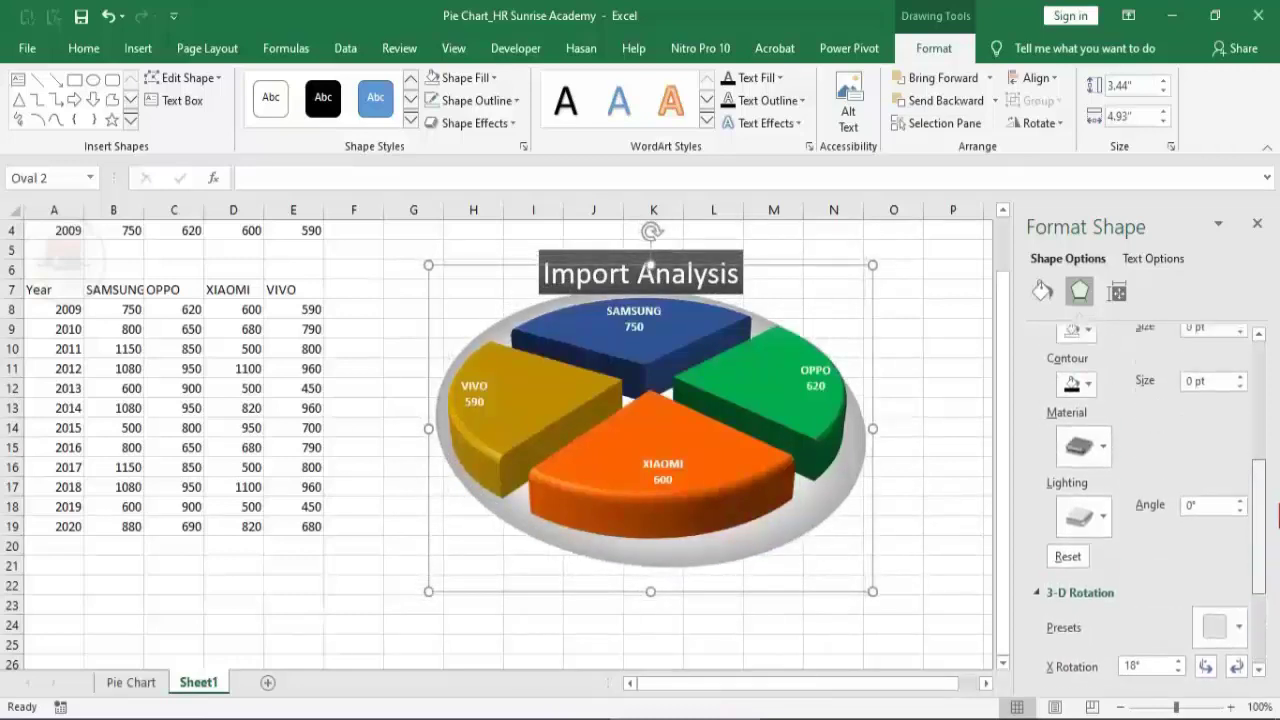
left_click(1100, 518)
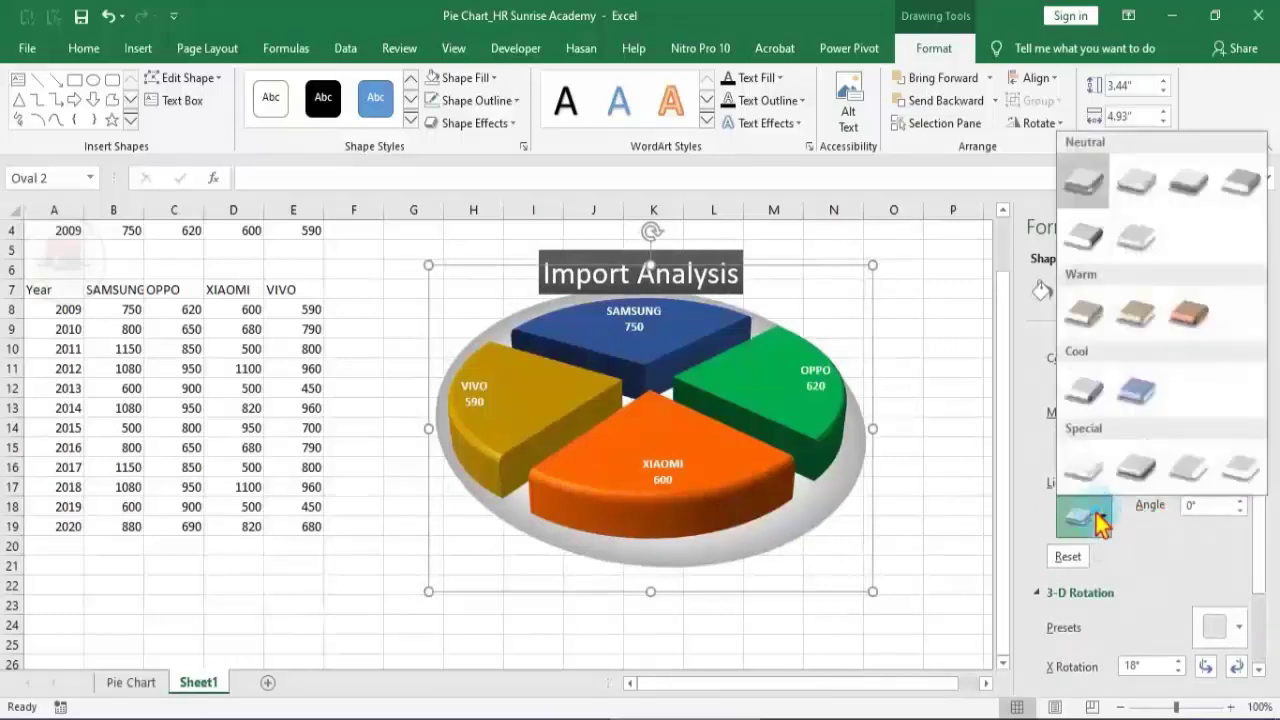
left_click(1088, 402)
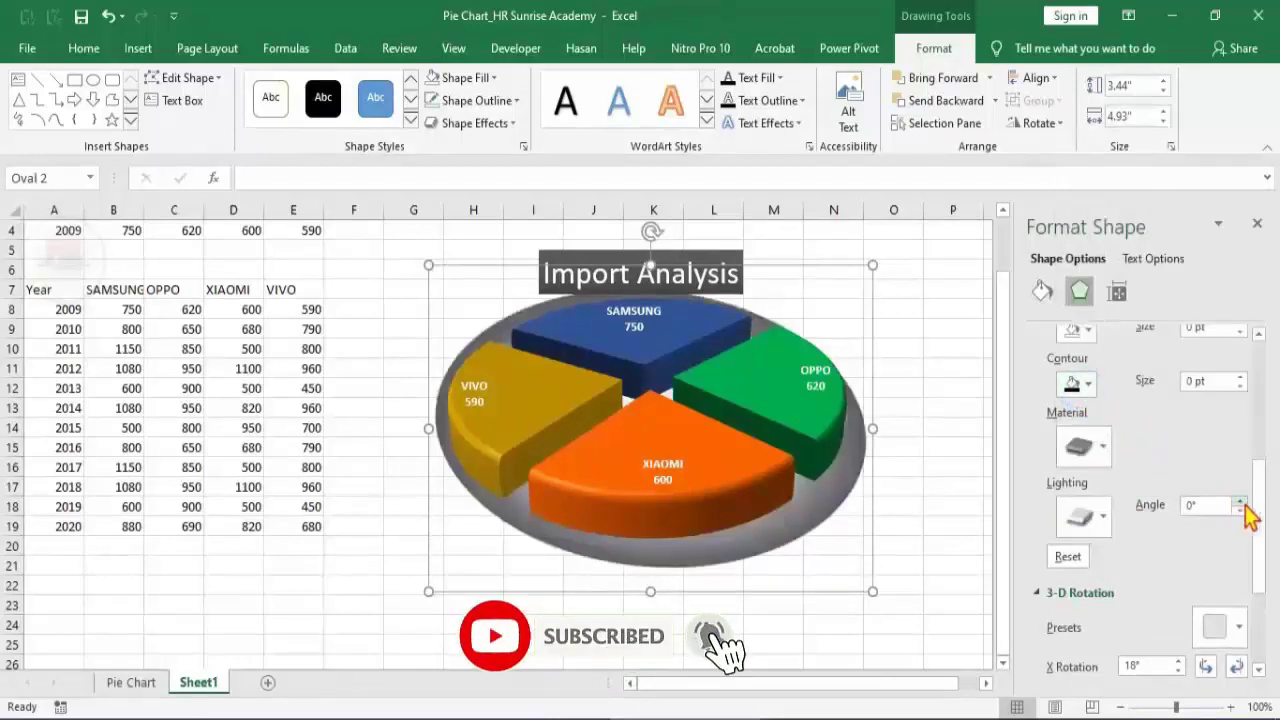
left_click(1100, 452)
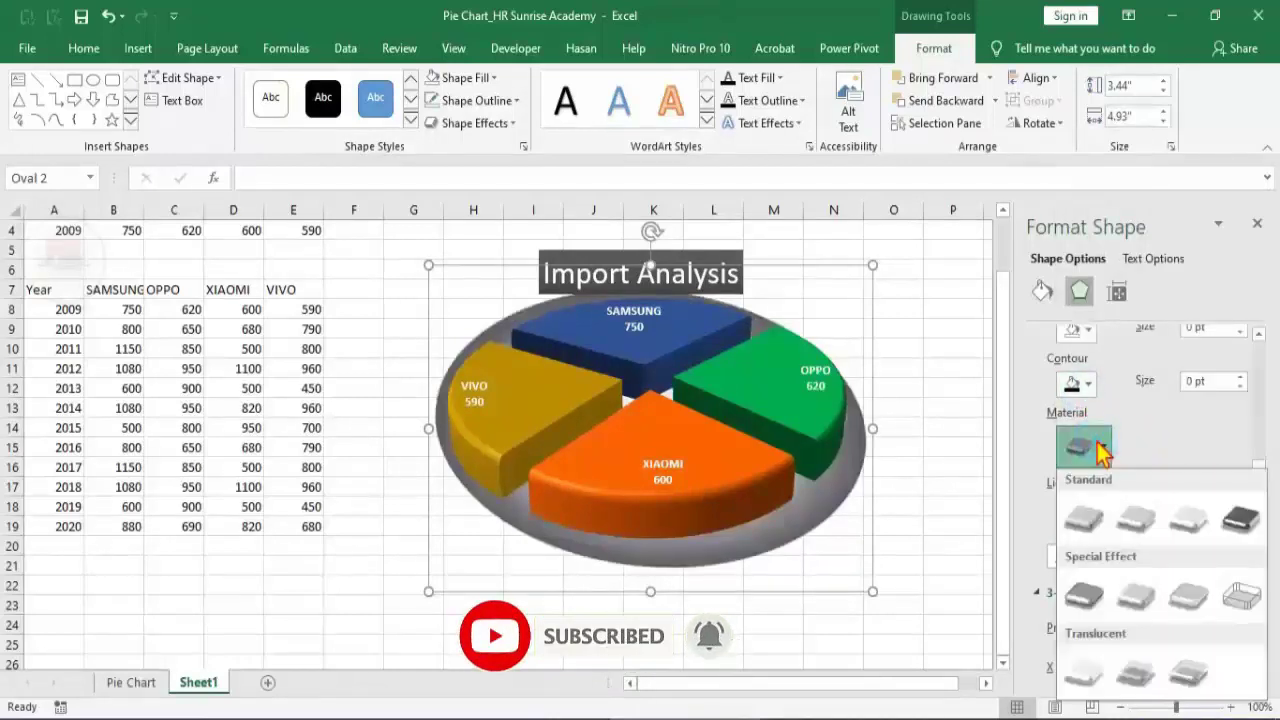
left_click(1088, 598)
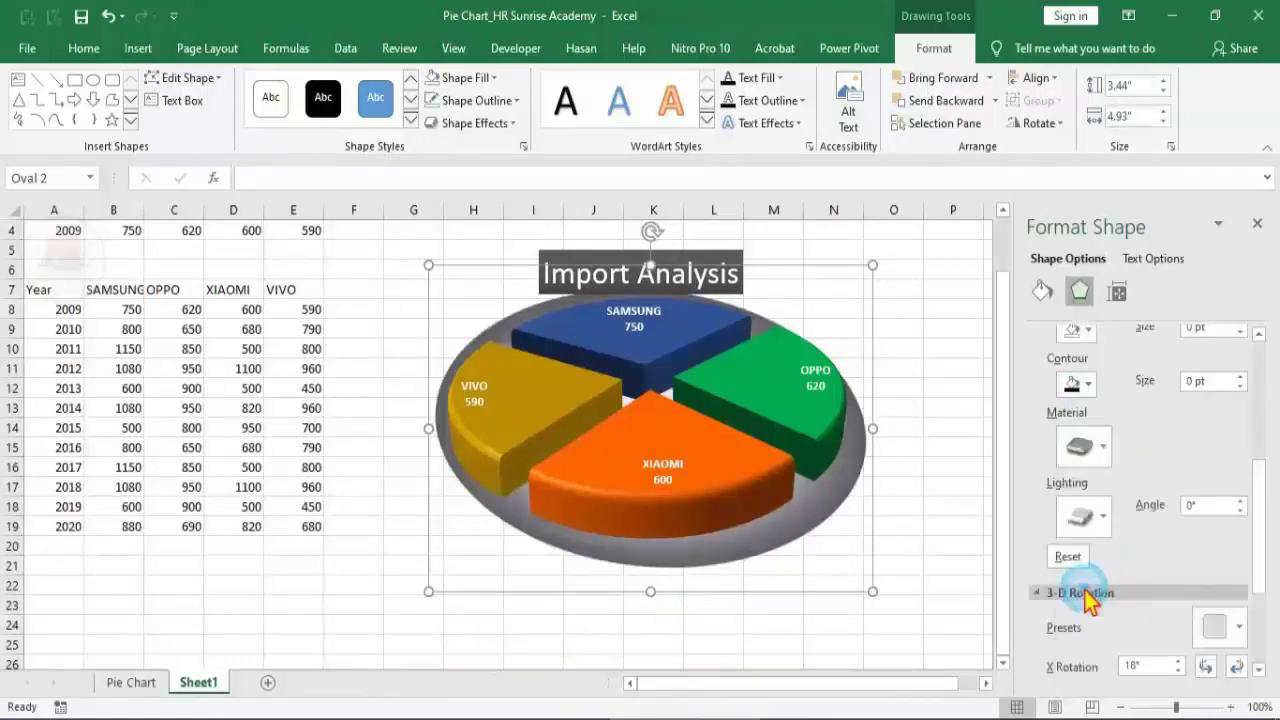
left_click_drag(1260, 575, 1261, 520)
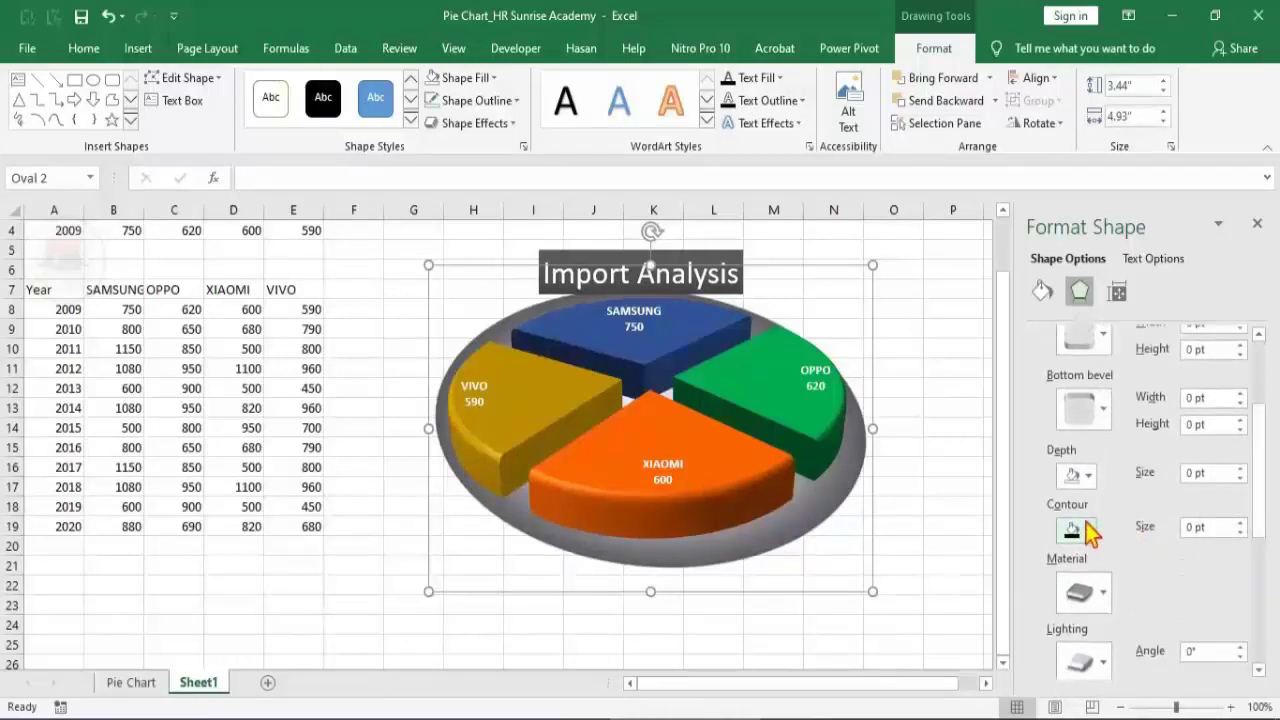
Give the oval a grey 3-D contour and raise its size to 11.5 pt.
left_click(1091, 533)
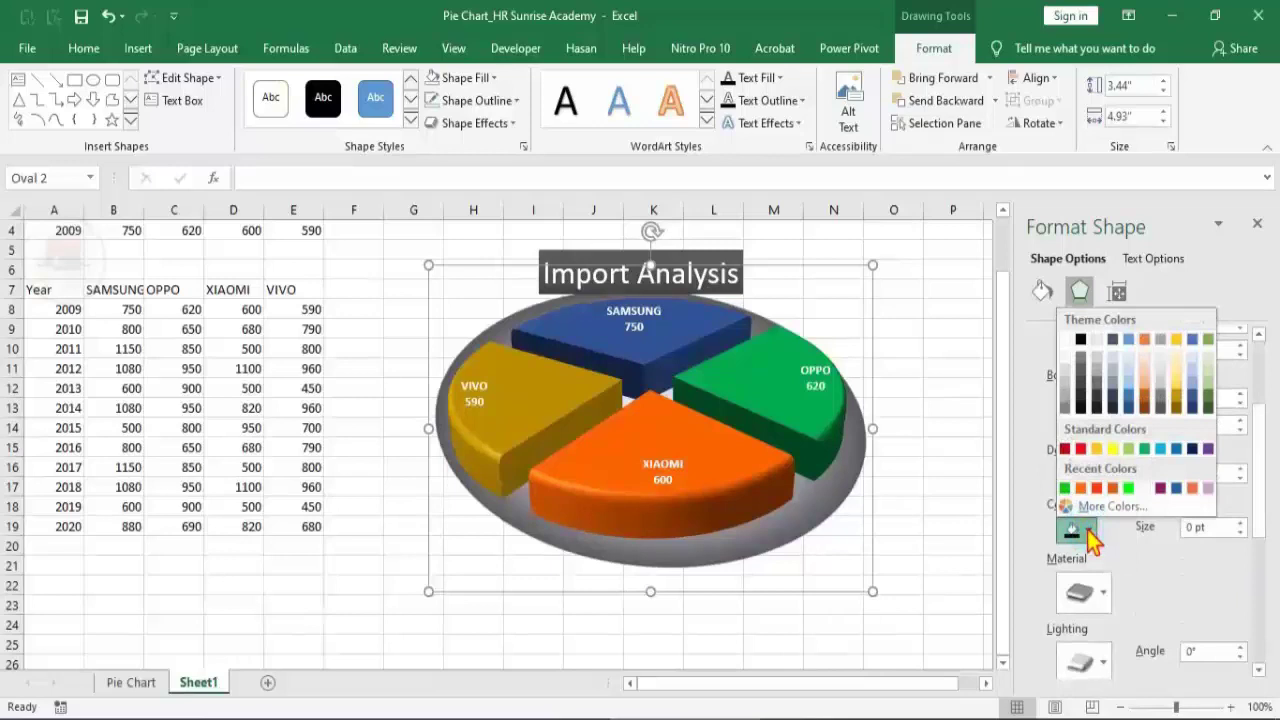
left_click(1068, 392)
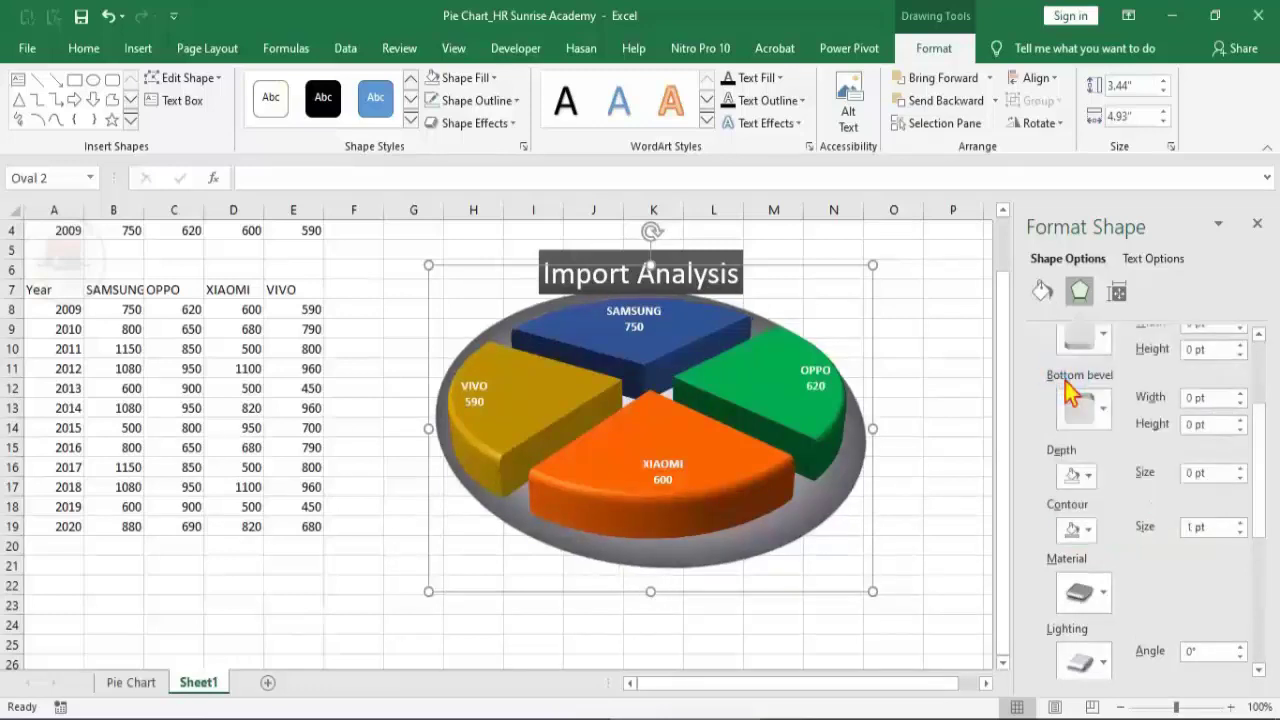
left_click(1240, 521)
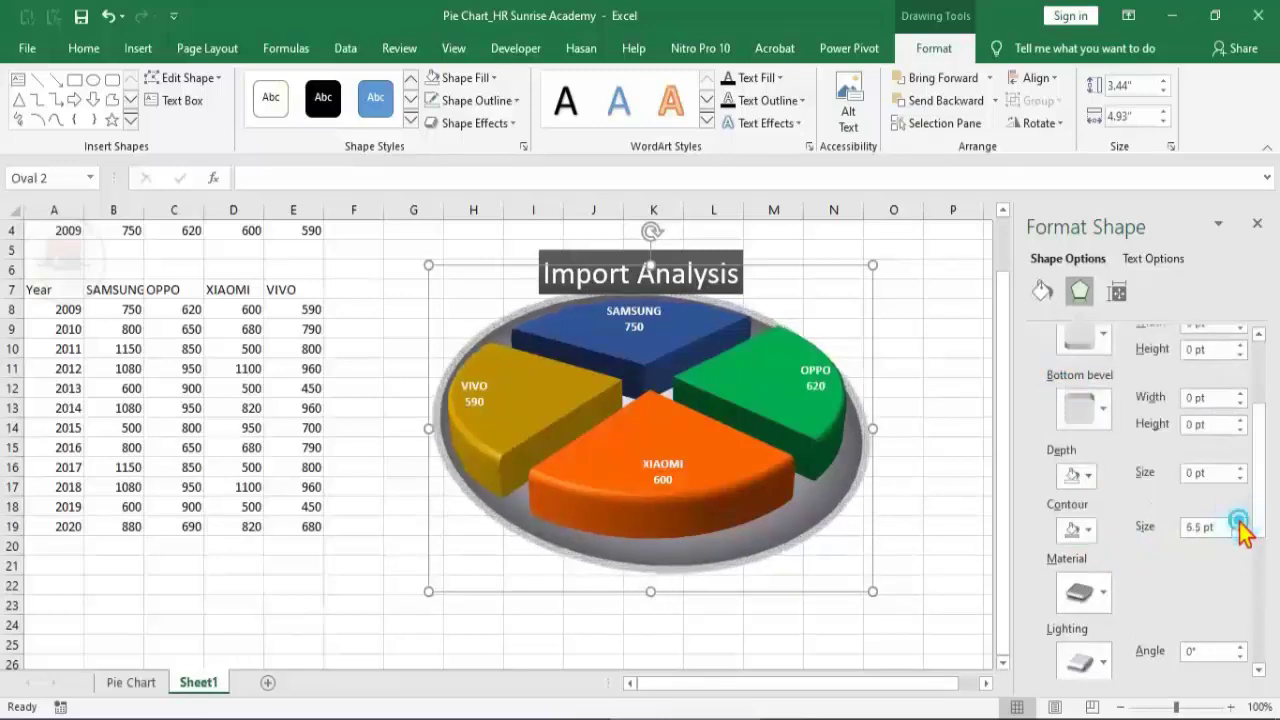
left_click(1240, 521)
left_click(1240, 521)
left_click(1240, 521)
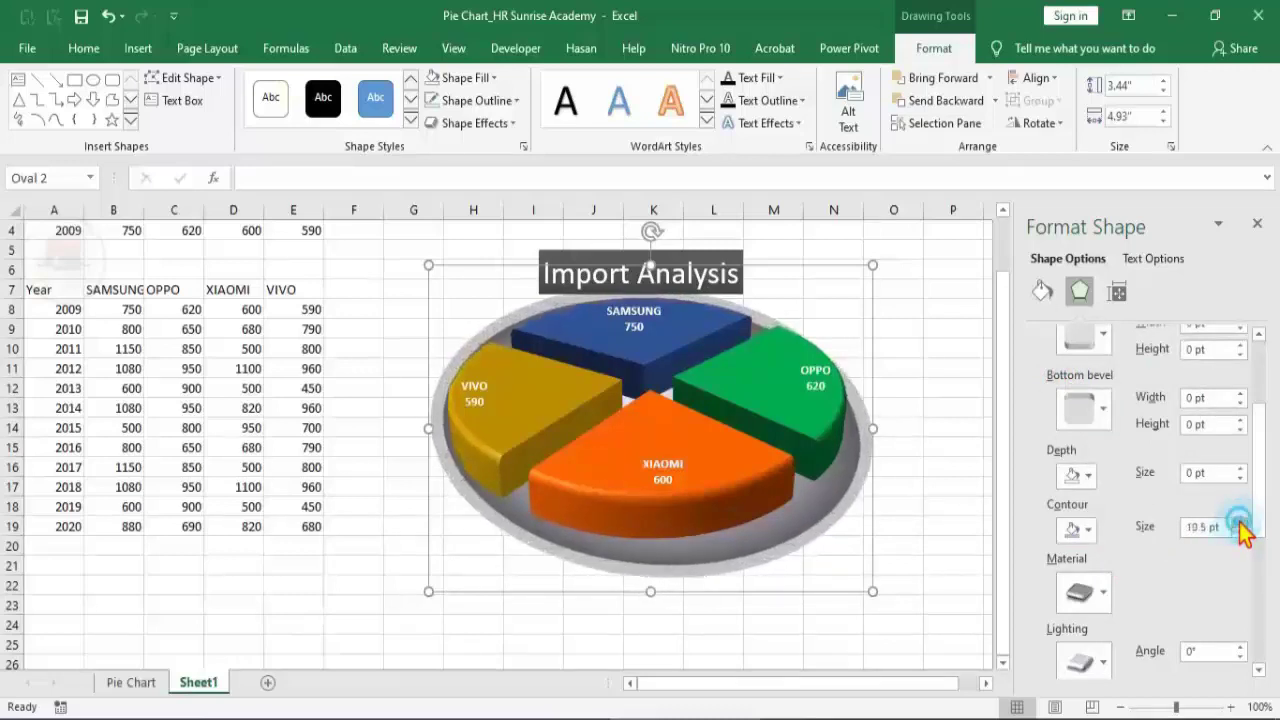
left_click(1240, 521)
left_click(1240, 521)
left_click(1240, 521)
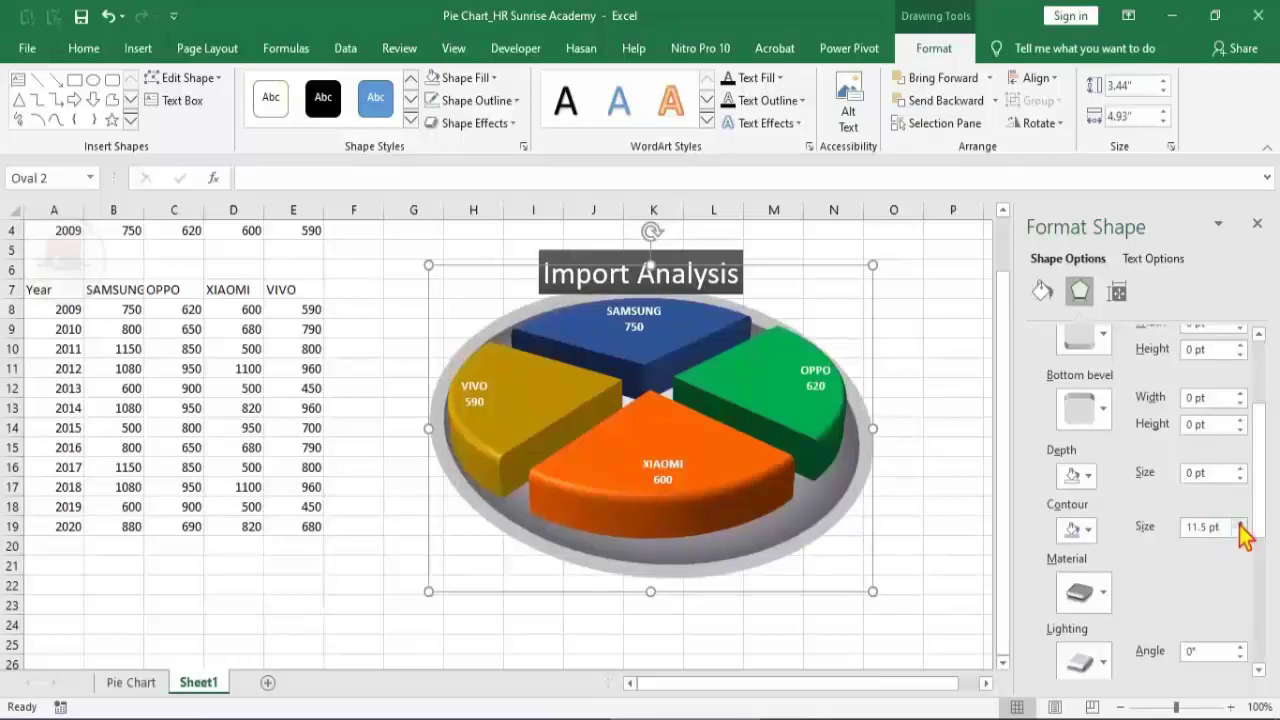
Colour the oval's depth Light Gray, Background 2, Darker 50% and set its size to 40.5 pt.
left_click(1088, 476)
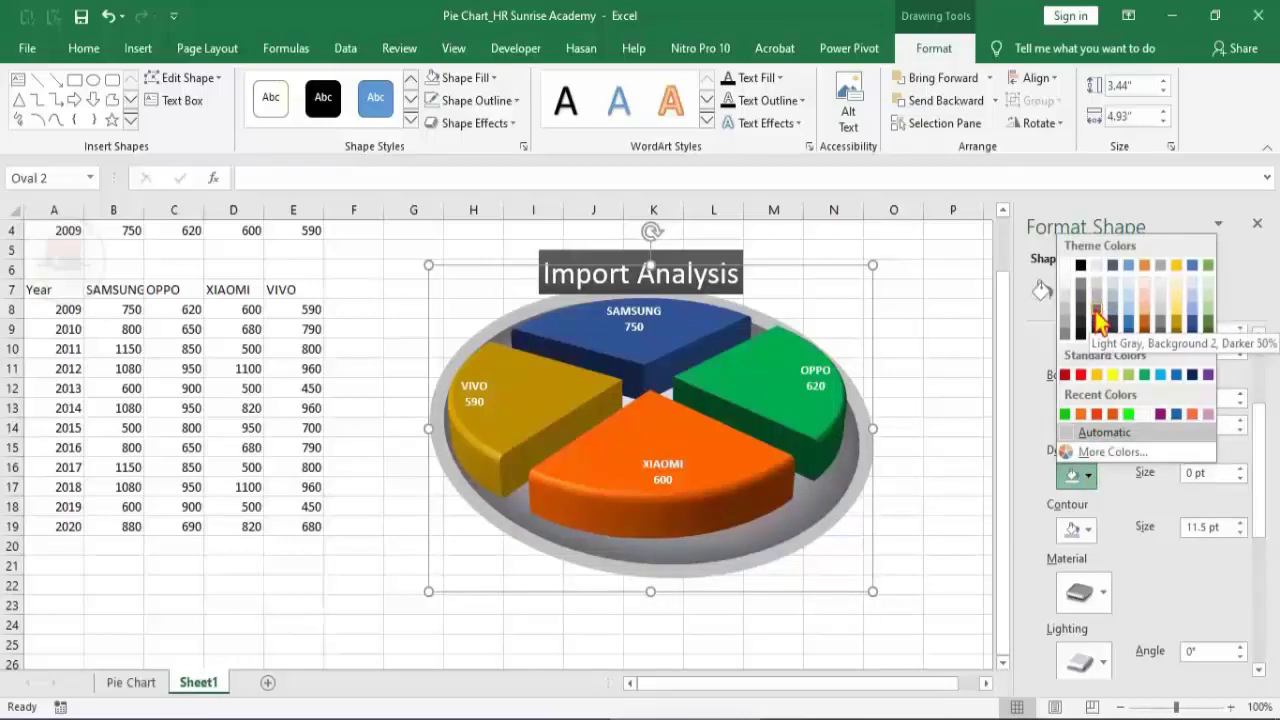
left_click(1097, 320)
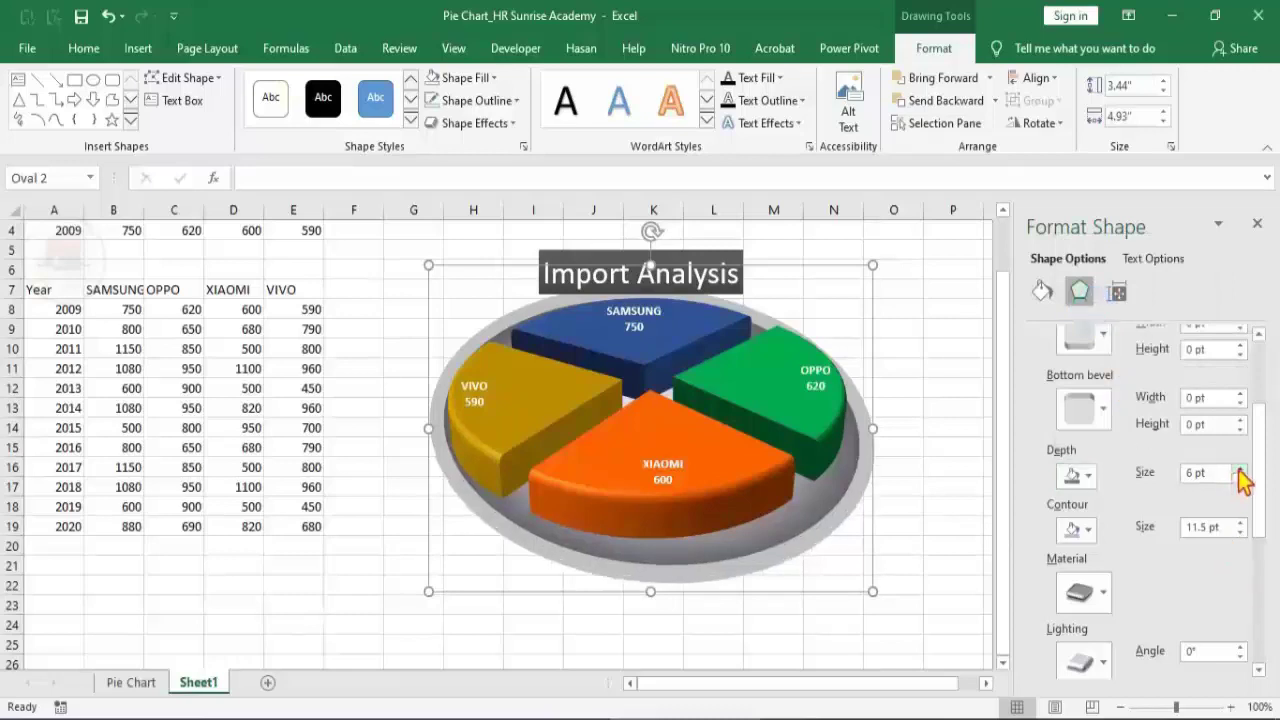
left_click(1239, 467)
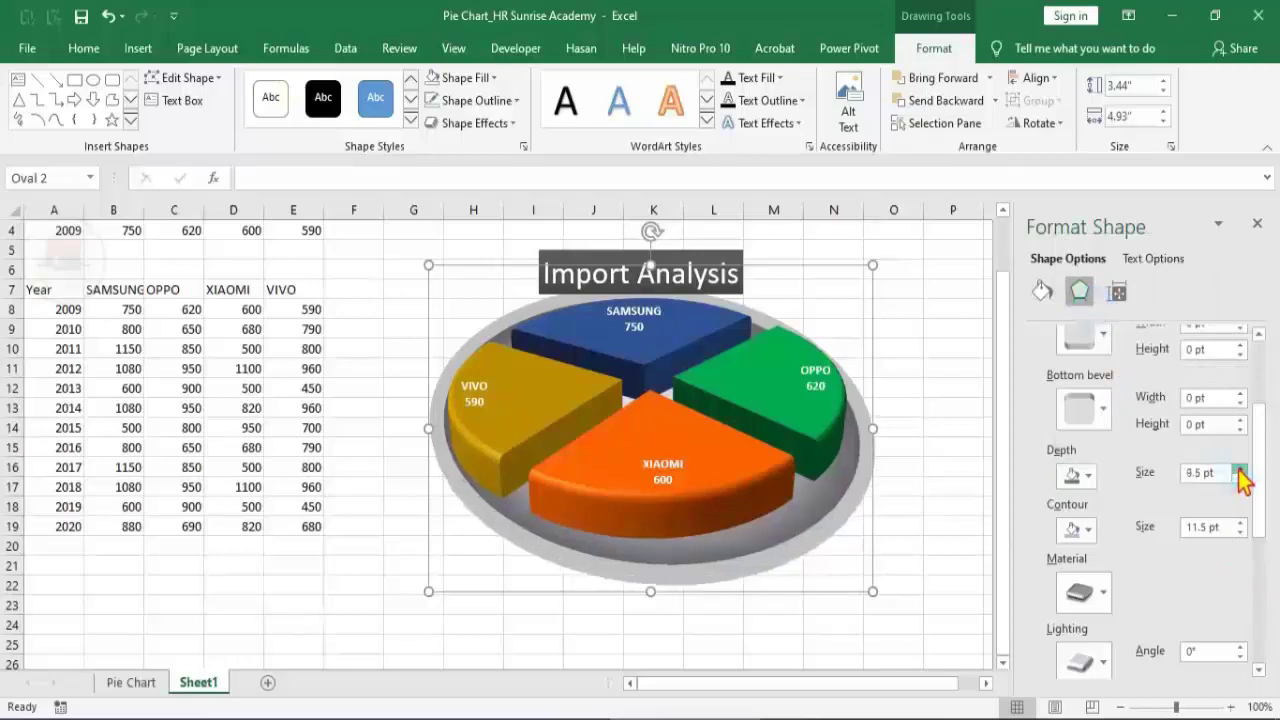
left_click(1239, 468)
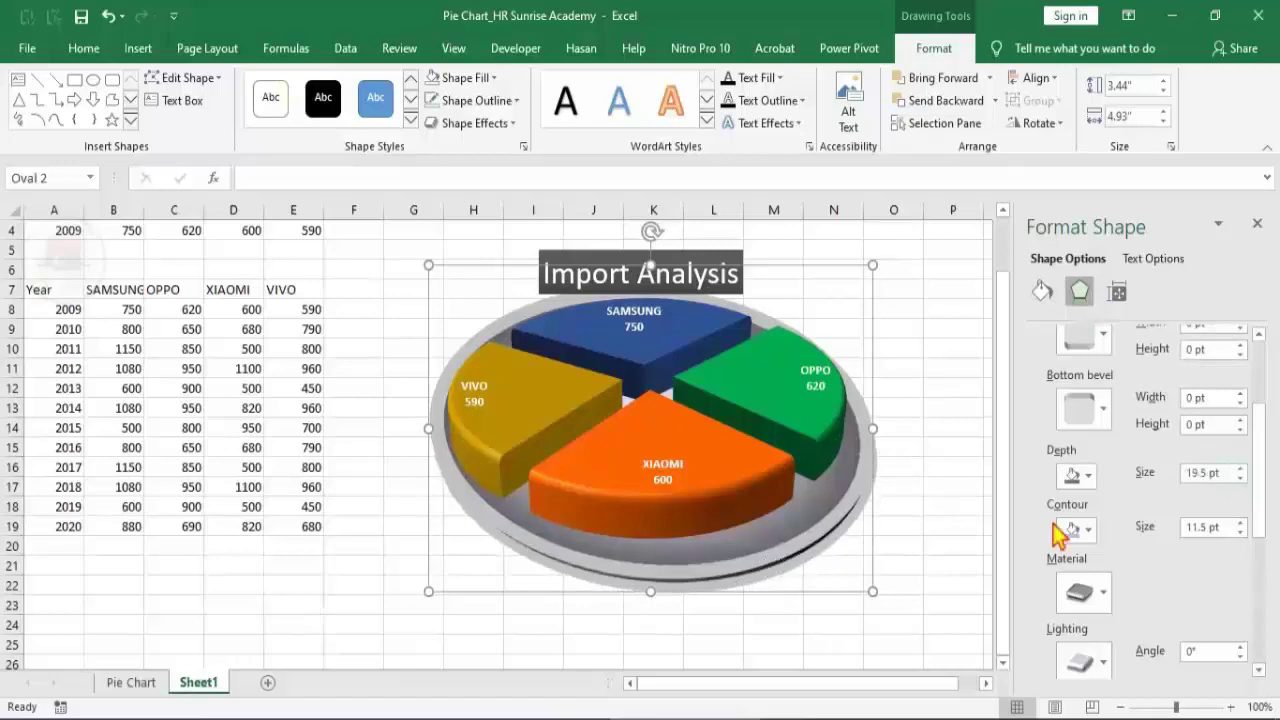
left_click(1240, 468)
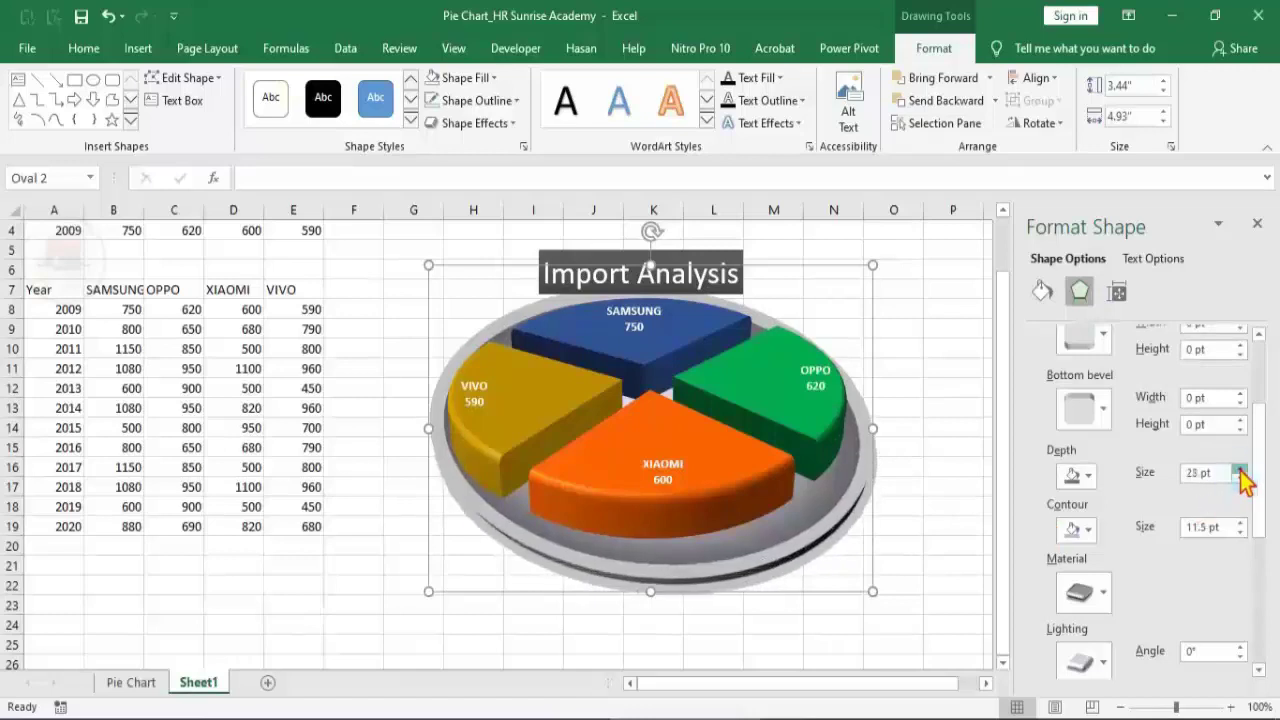
left_click(1240, 468)
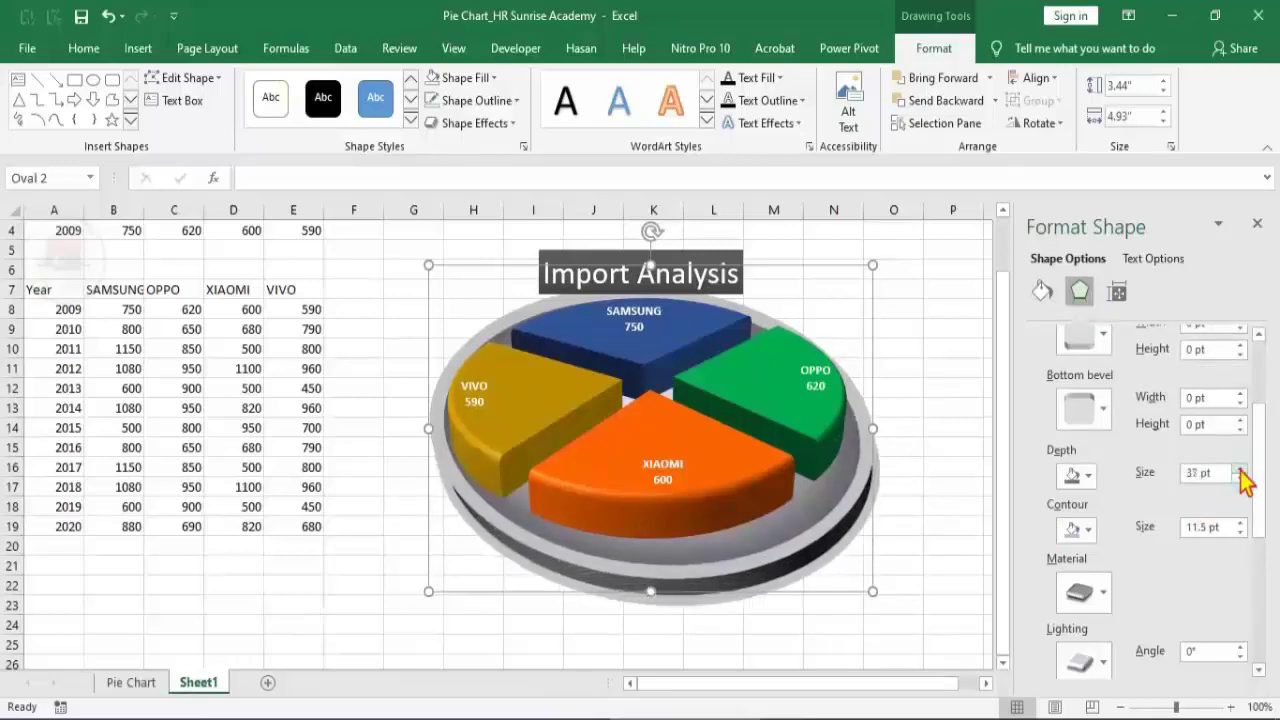
left_click(1239, 468)
left_click(1239, 468)
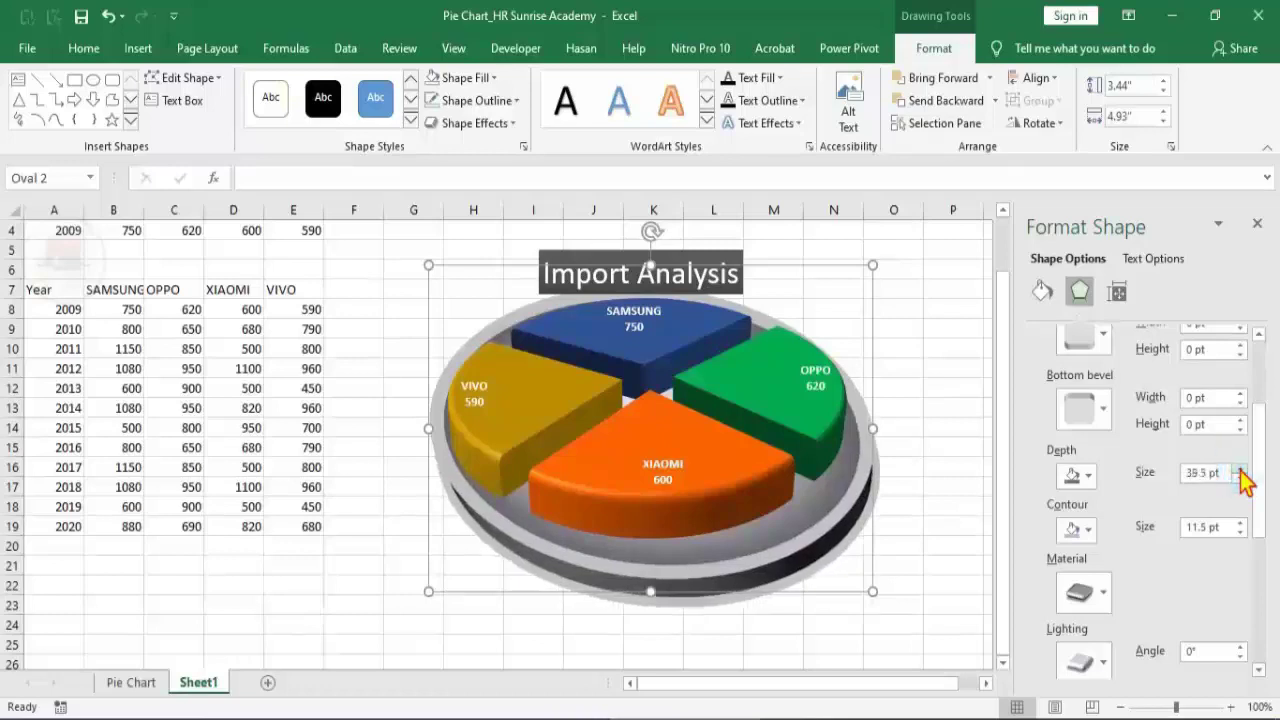
left_click(1240, 468)
left_click(1240, 468)
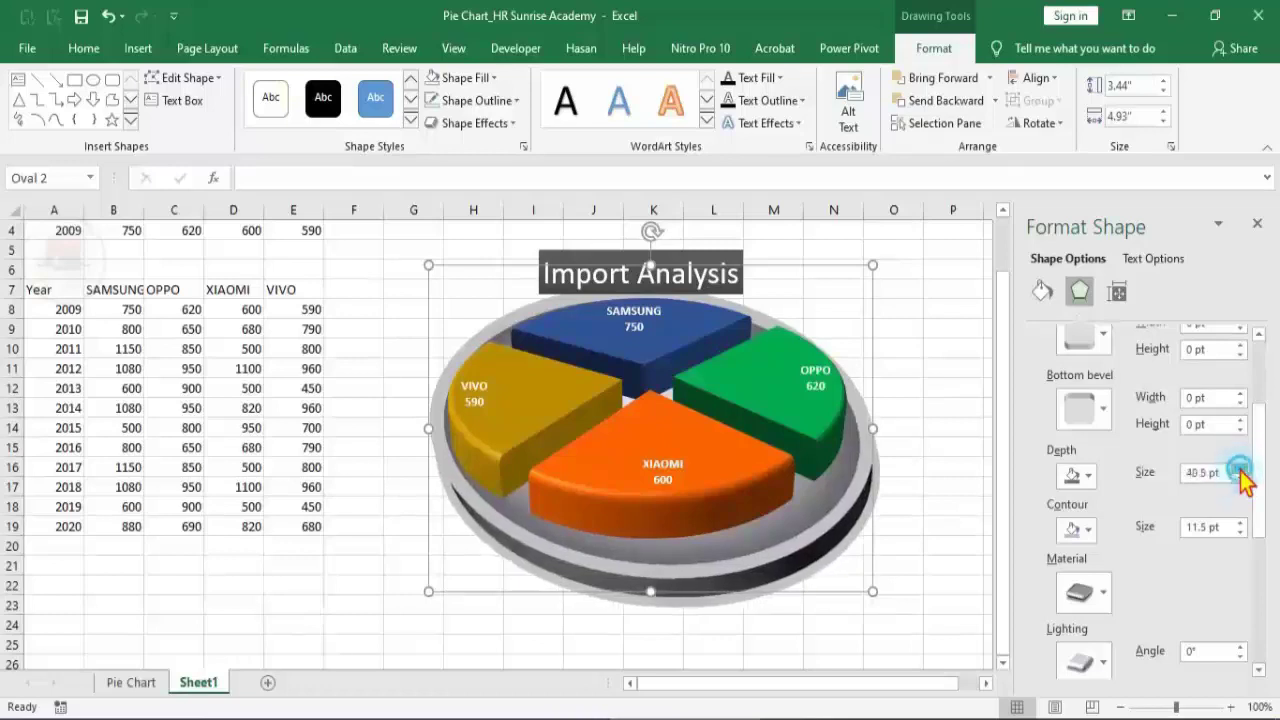
left_click(1240, 468)
left_click(1240, 468)
left_click(1240, 468)
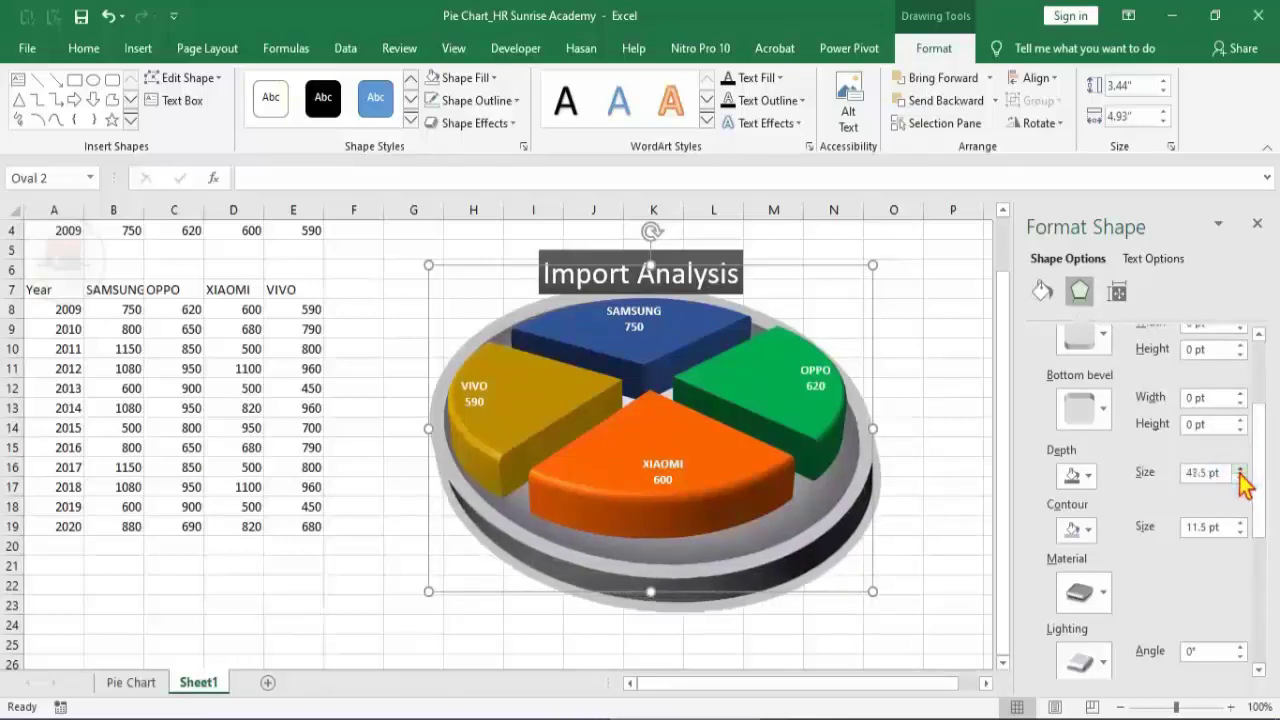
left_click(1240, 478)
left_click(1240, 478)
left_click(1240, 478)
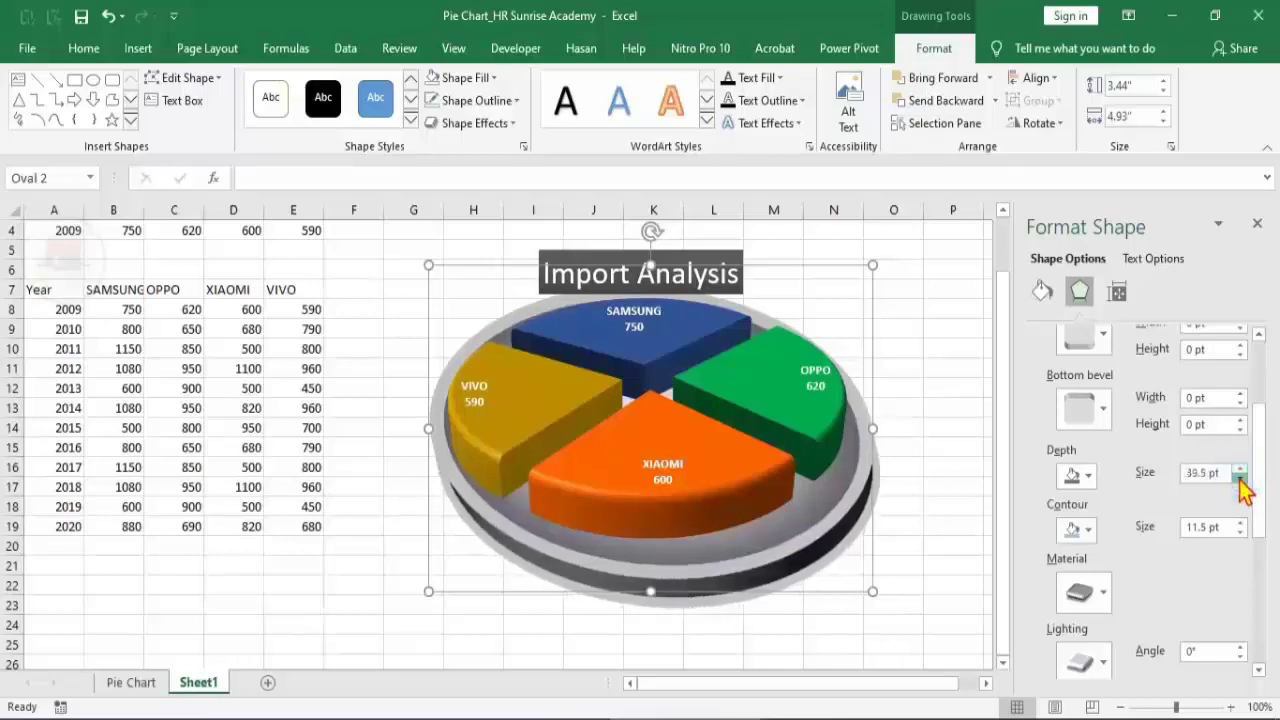
left_click(1240, 478)
left_click(1240, 468)
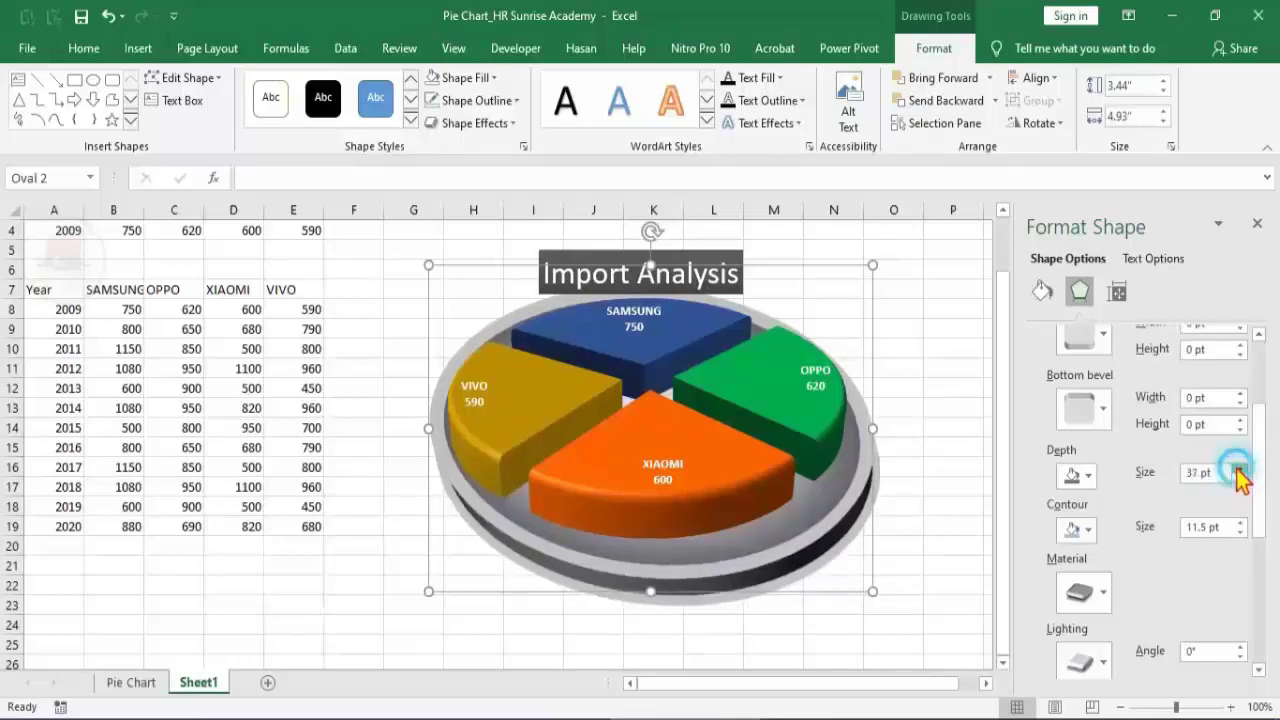
left_click(1240, 468)
left_click(1240, 468)
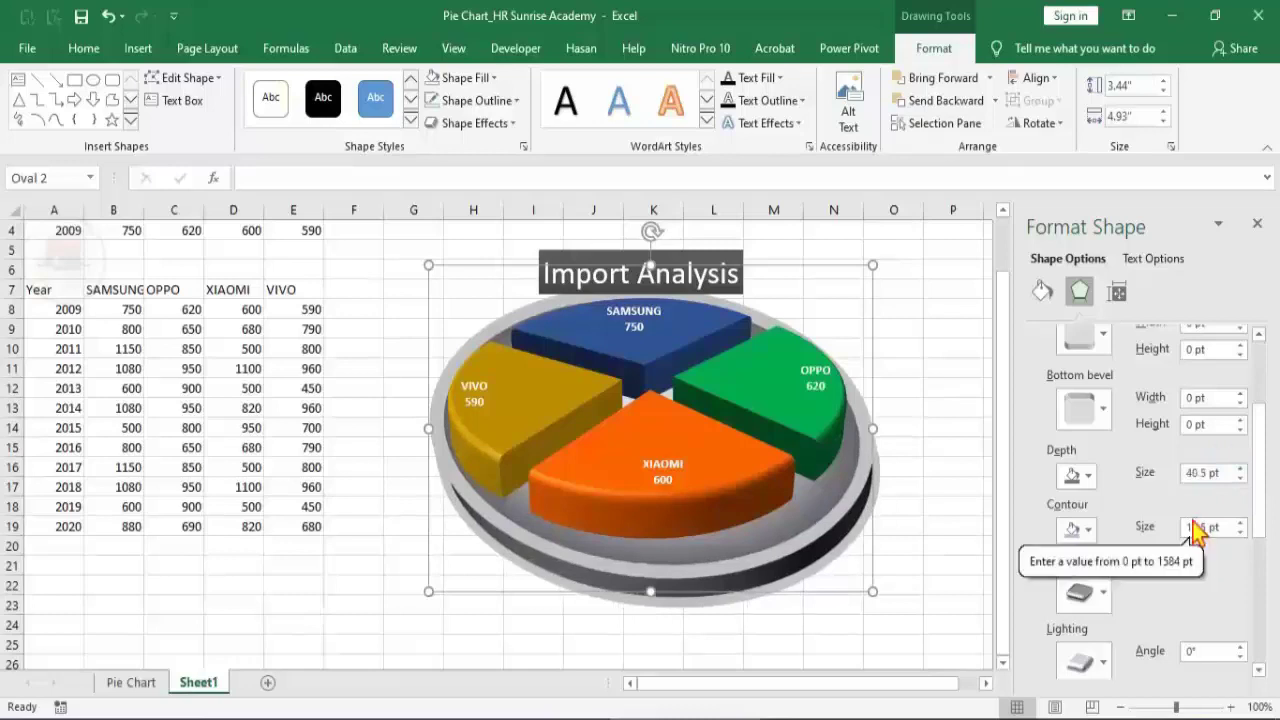
Apply the first Bevel preset to the oval's bottom, 6 pt wide and 41 pt high.
left_click(1102, 410)
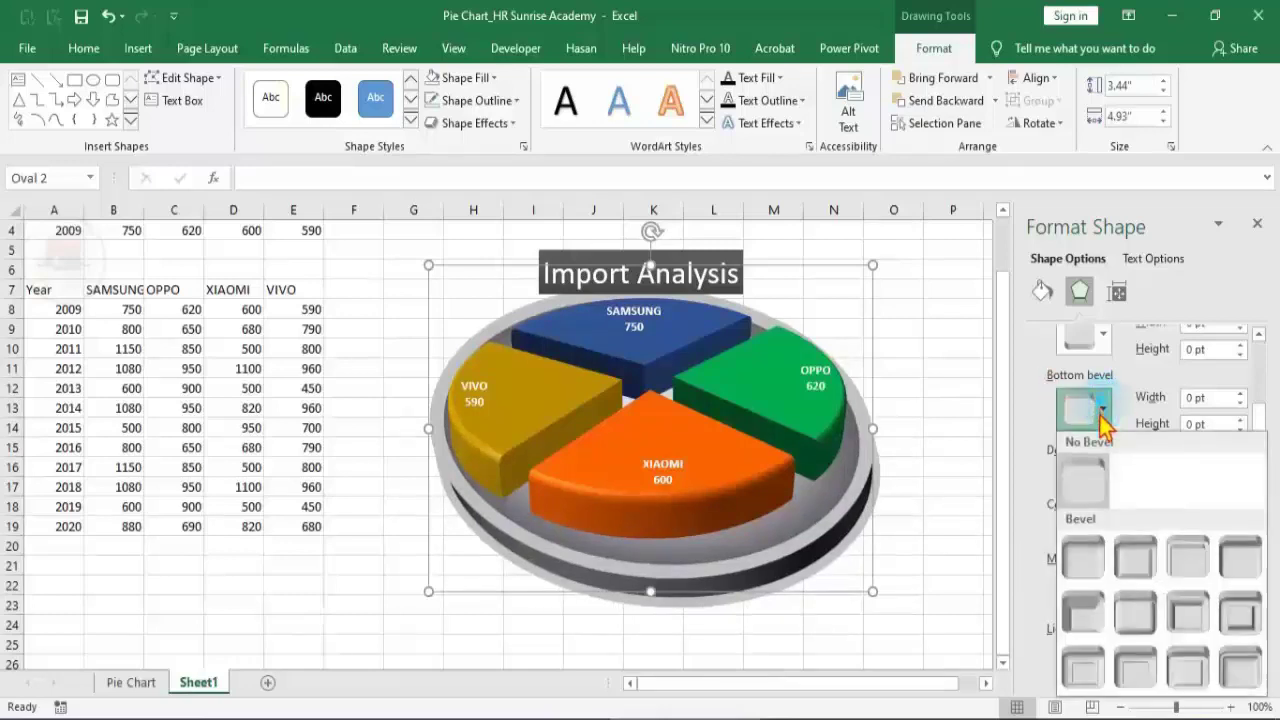
left_click(1083, 560)
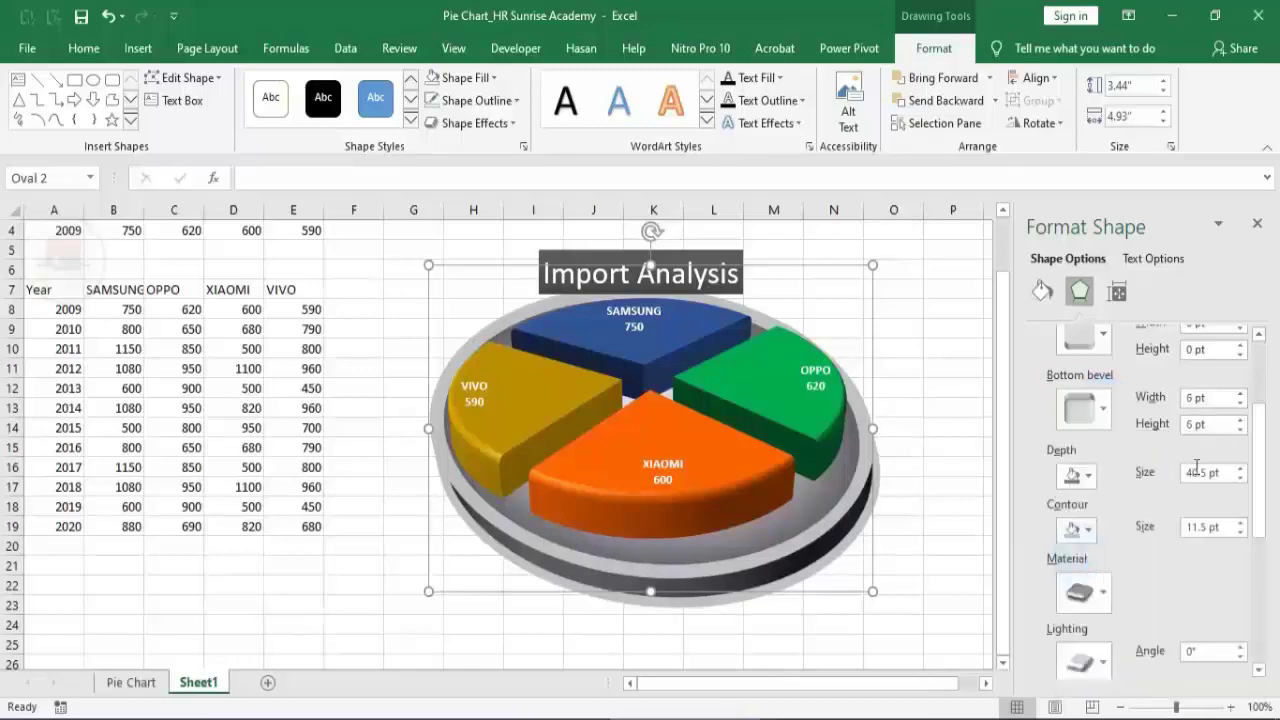
left_click(1239, 420)
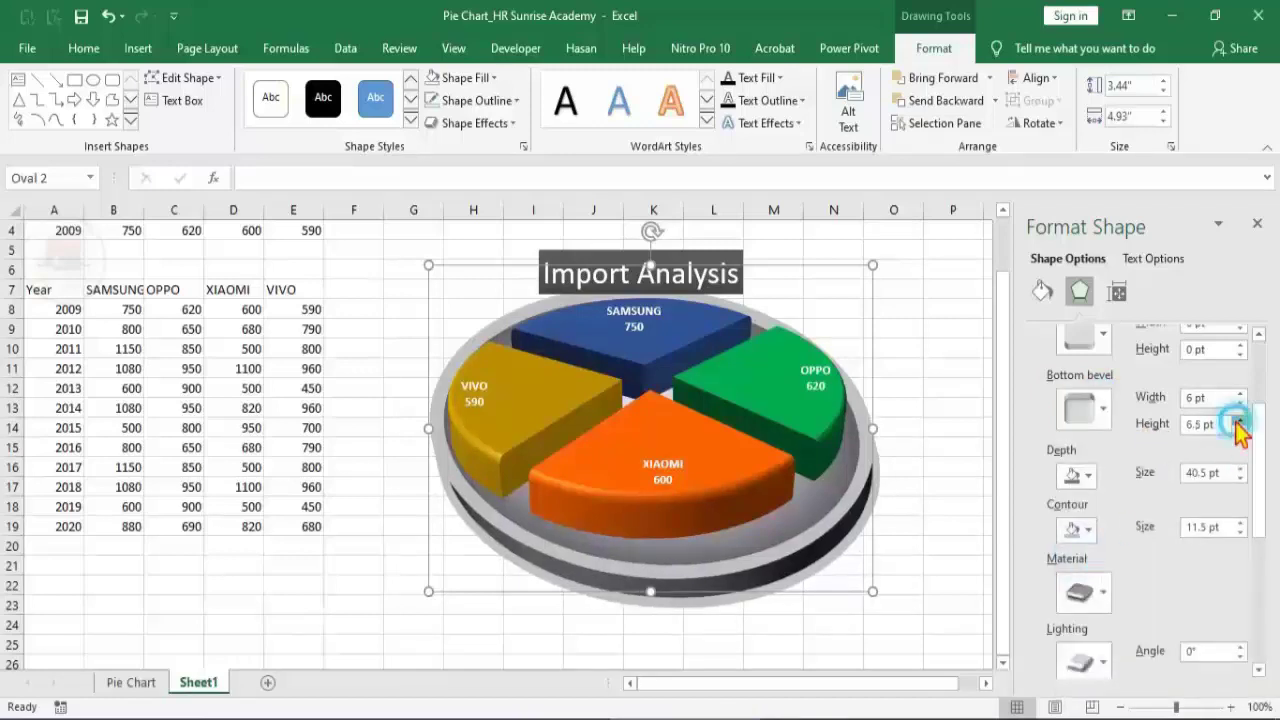
left_click(1239, 420)
left_click(1239, 420)
left_click(1239, 420)
left_click(1239, 420)
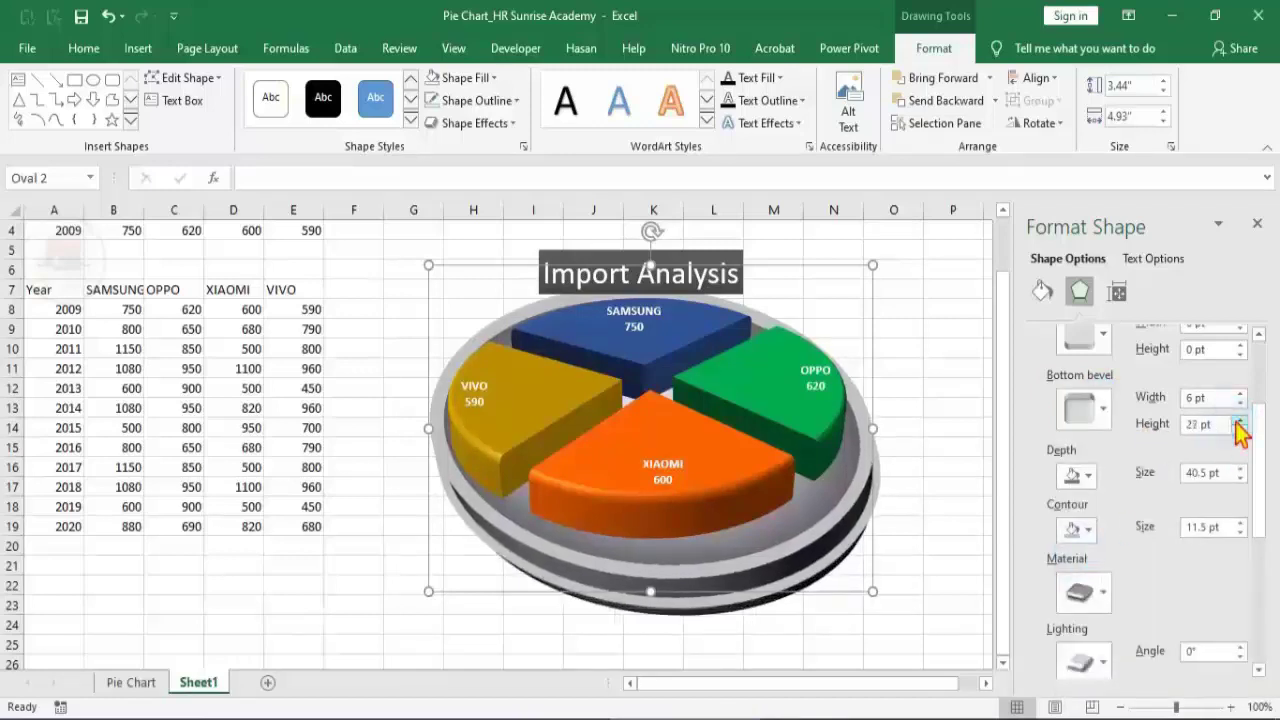
left_click(1239, 420)
left_click(1239, 420)
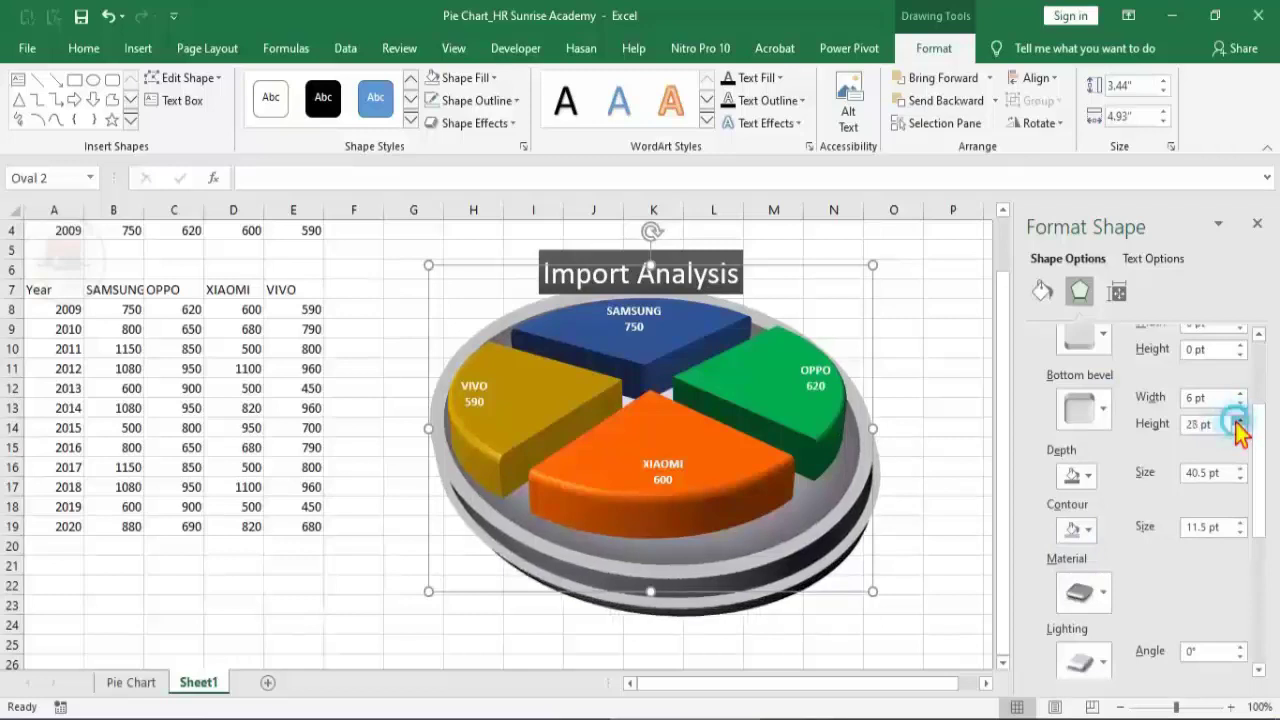
left_click(1239, 420)
left_click(1239, 420)
left_click(1239, 420)
left_click(1239, 420)
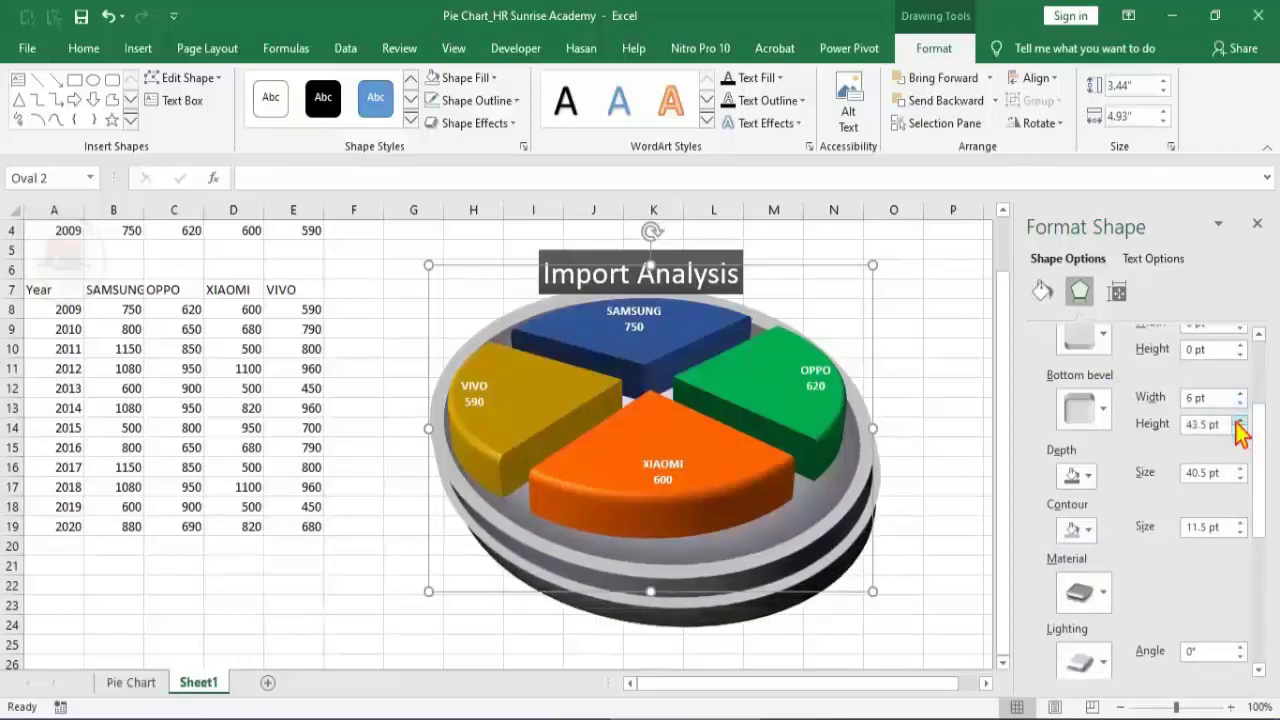
left_click(1239, 429)
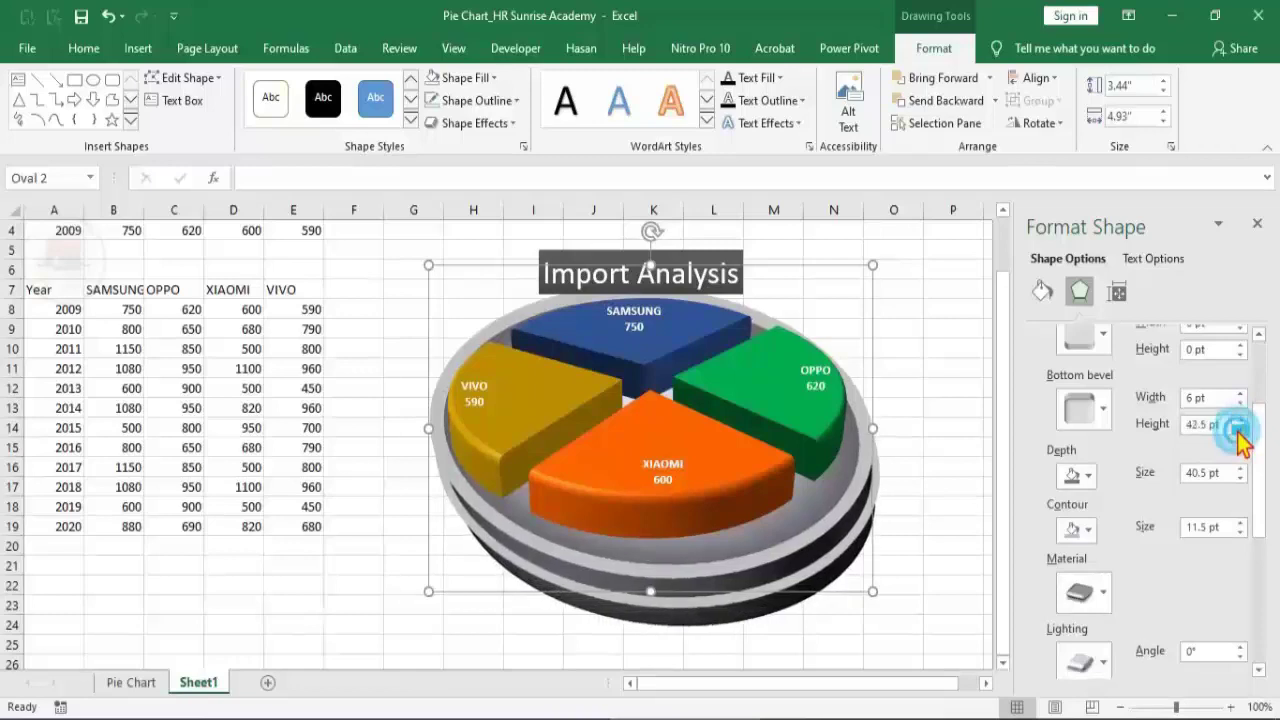
left_click(1239, 429)
left_click(1239, 429)
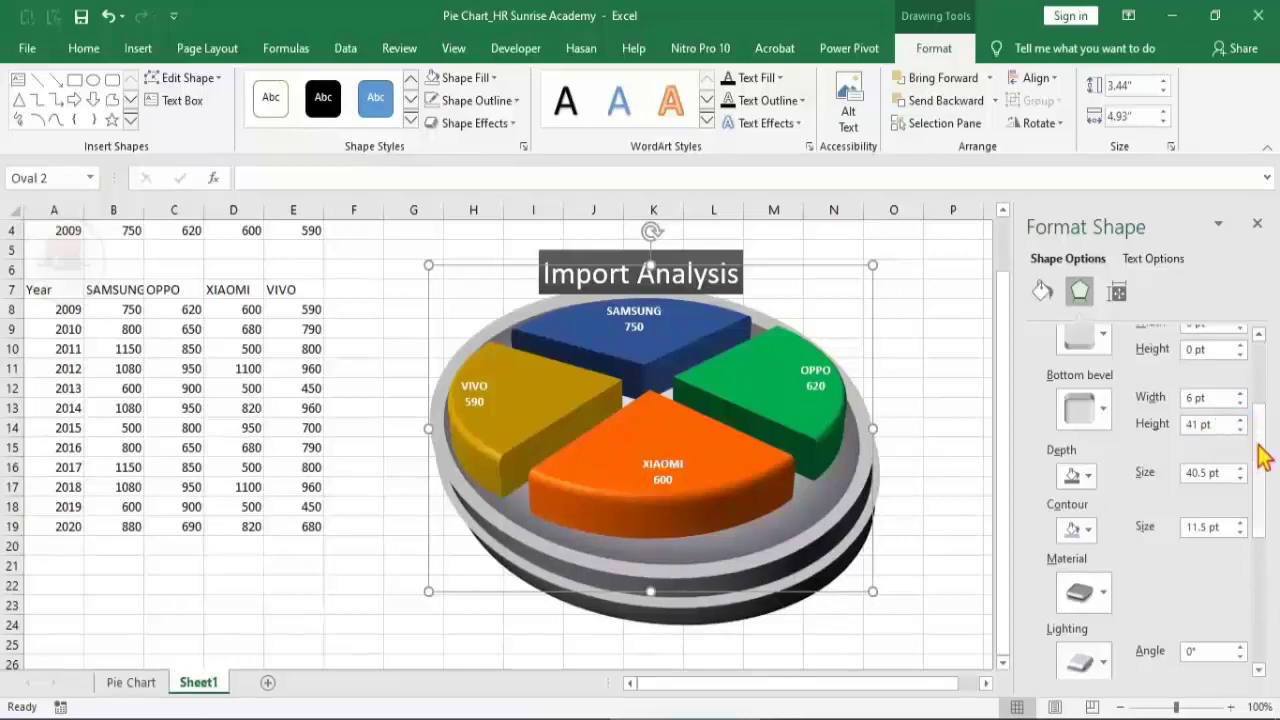
left_click_drag(1262, 455, 1262, 420)
Apply a Slant top bevel to the oval, 13 pt wide and 22 pt high.
left_click(1100, 458)
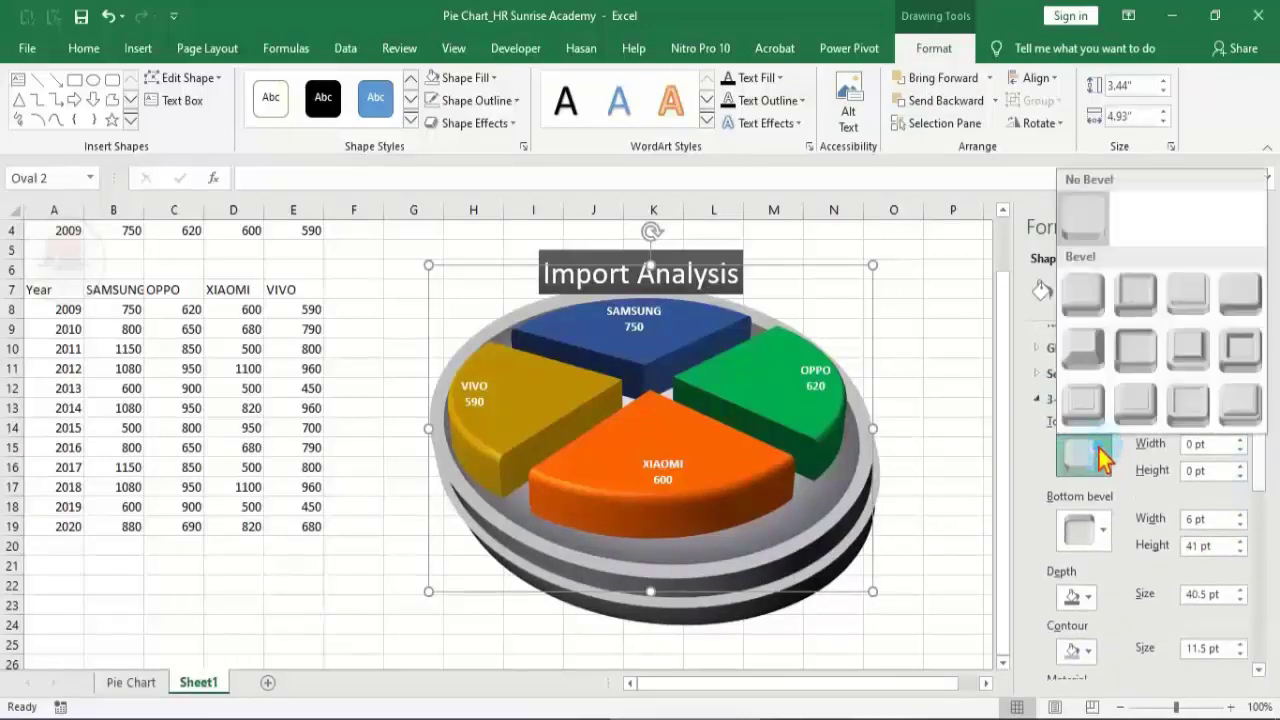
left_click(1240, 302)
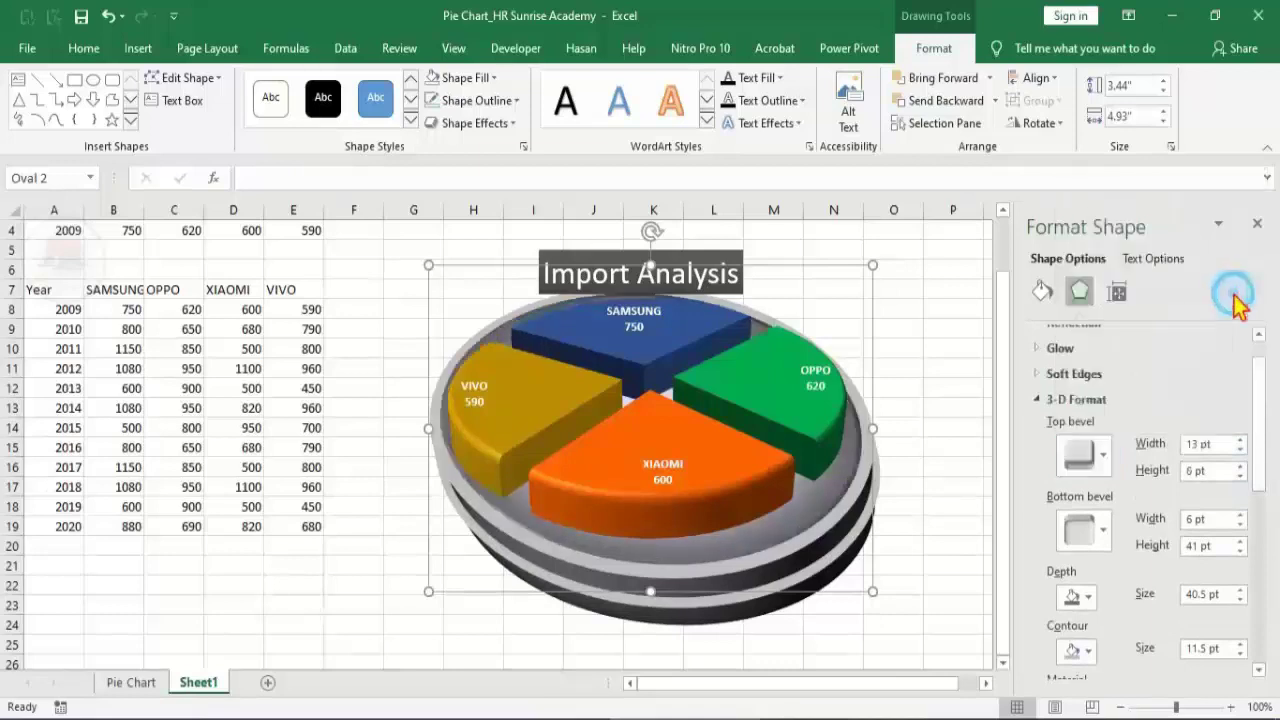
left_click(1241, 466)
left_click(1241, 466)
left_click(1241, 466)
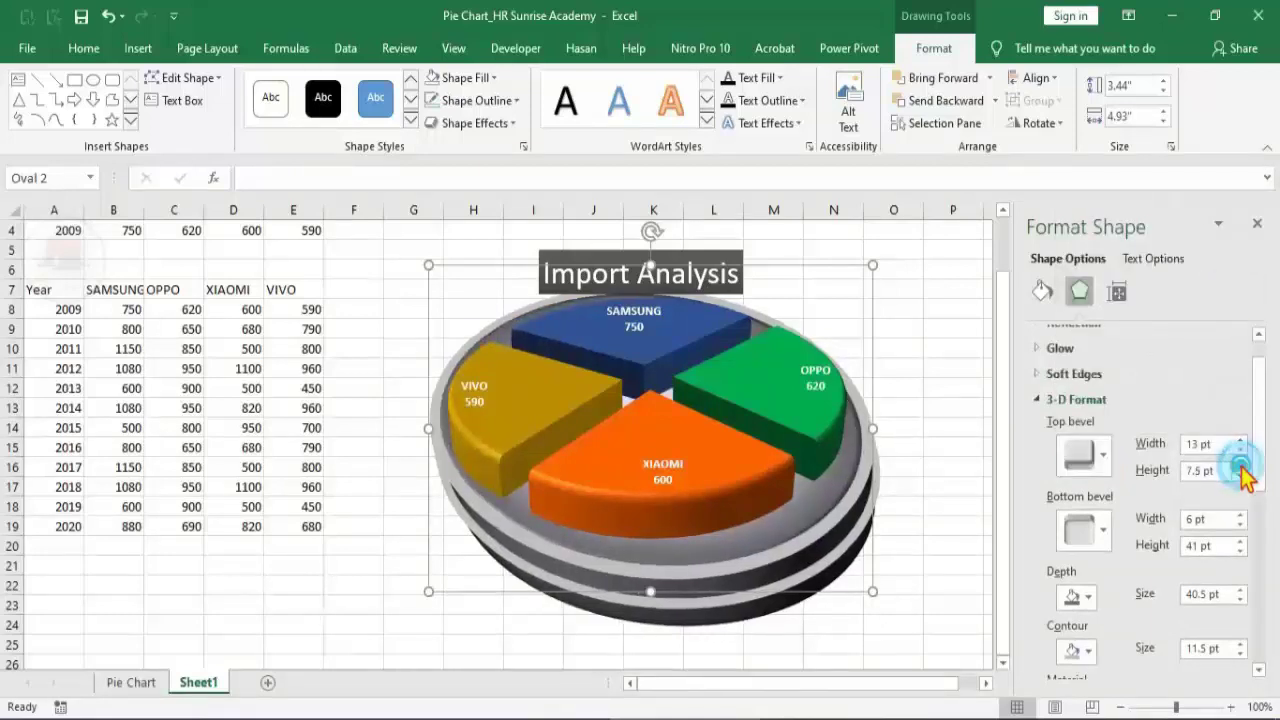
left_click(1241, 466)
left_click(1241, 466)
left_click(1241, 466)
left_click(1240, 466)
left_click(1240, 466)
left_click(1240, 466)
left_click(1240, 466)
left_click(1240, 466)
left_click(1240, 466)
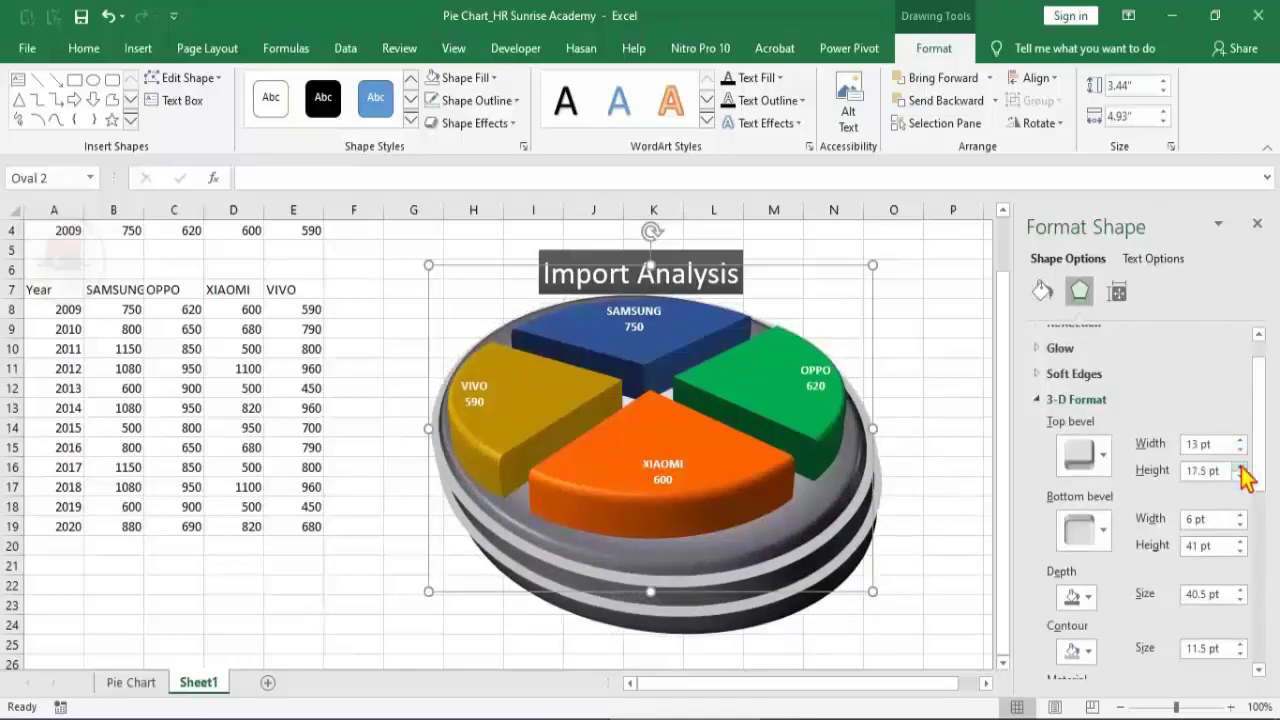
left_click(1241, 466)
left_click(1241, 466)
left_click(1241, 466)
left_click(1241, 466)
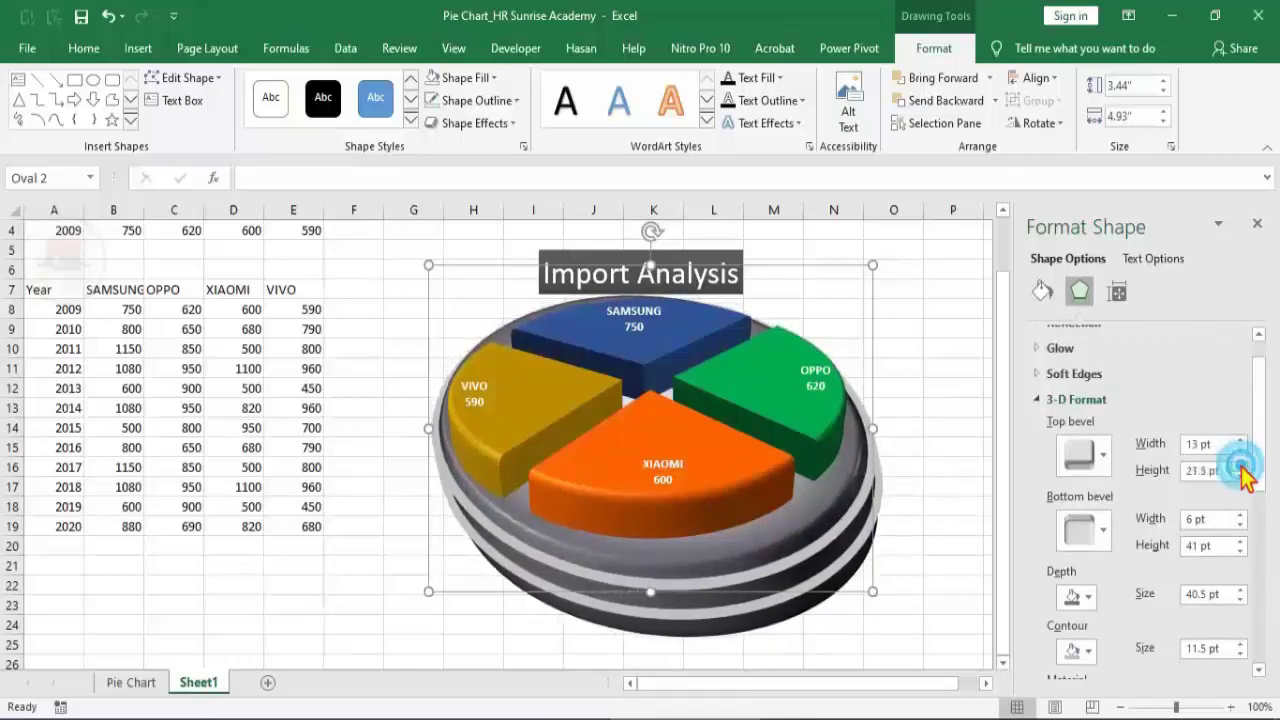
left_click(1241, 466)
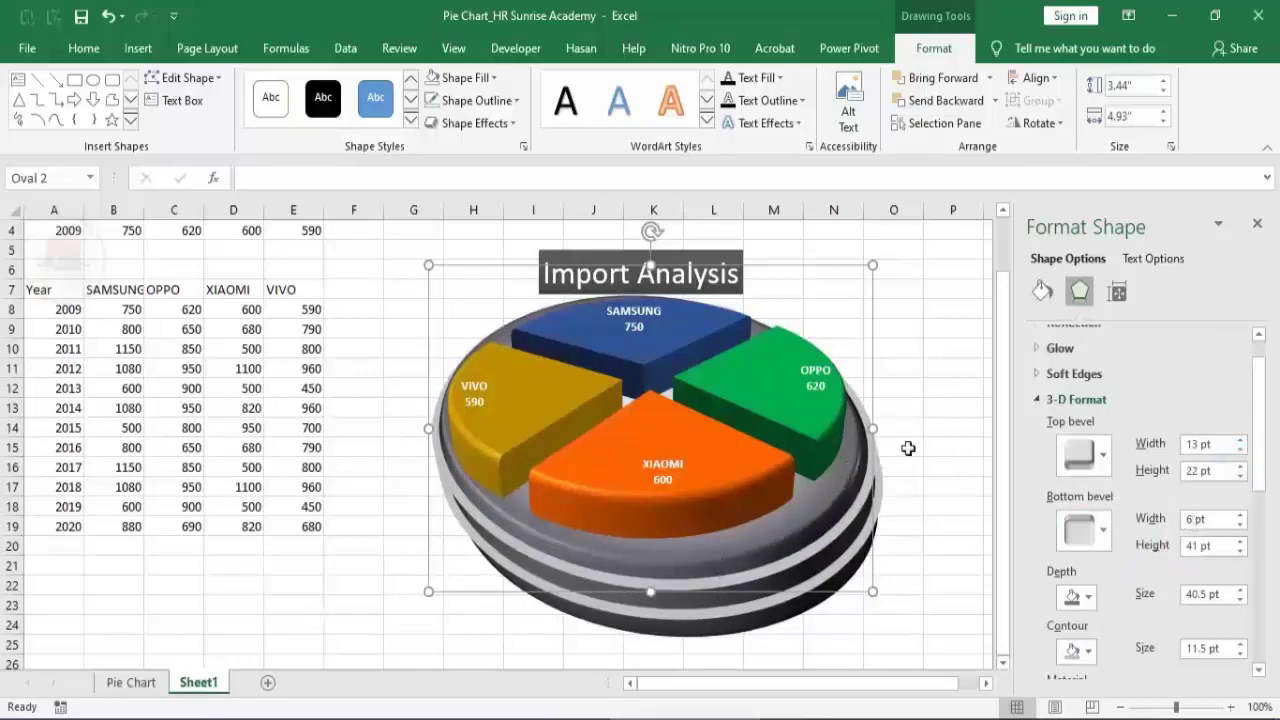
Draw a large rectangle shape over the chart area, spanning roughly columns G to Q.
left_click(944, 404)
left_click_drag(806, 685, 826, 690)
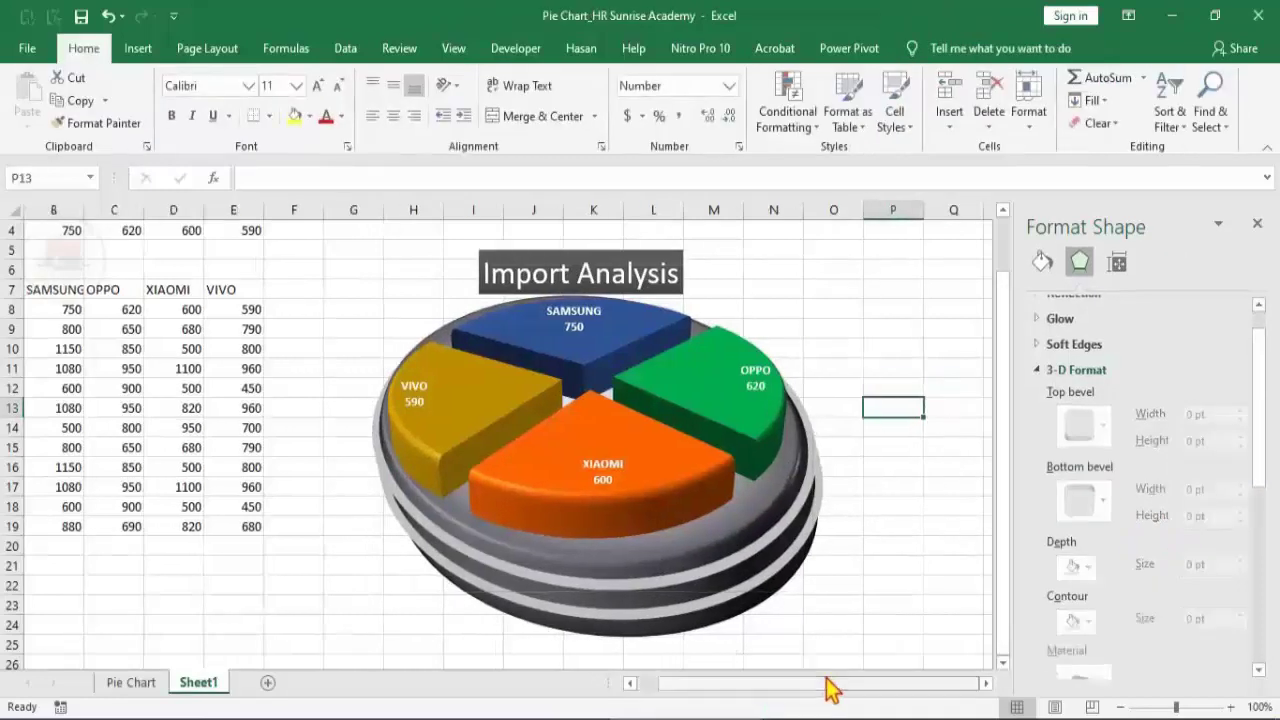
left_click(139, 48)
left_click(226, 105)
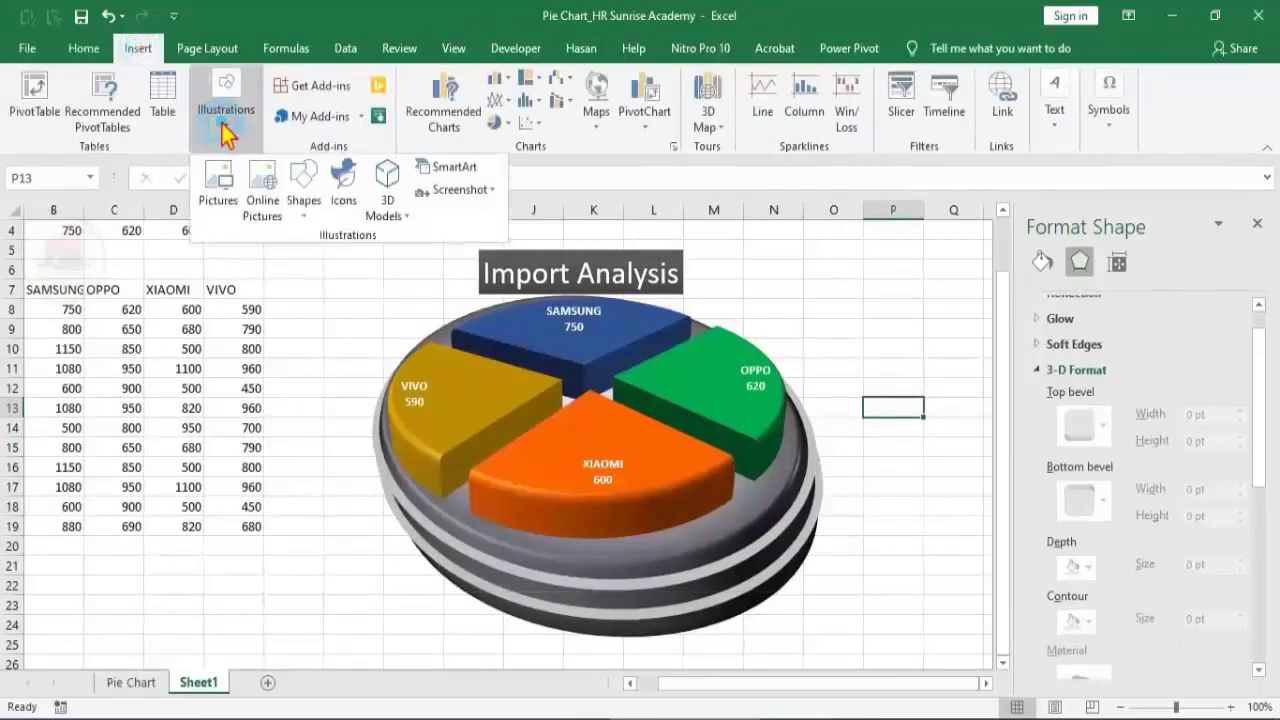
left_click(303, 190)
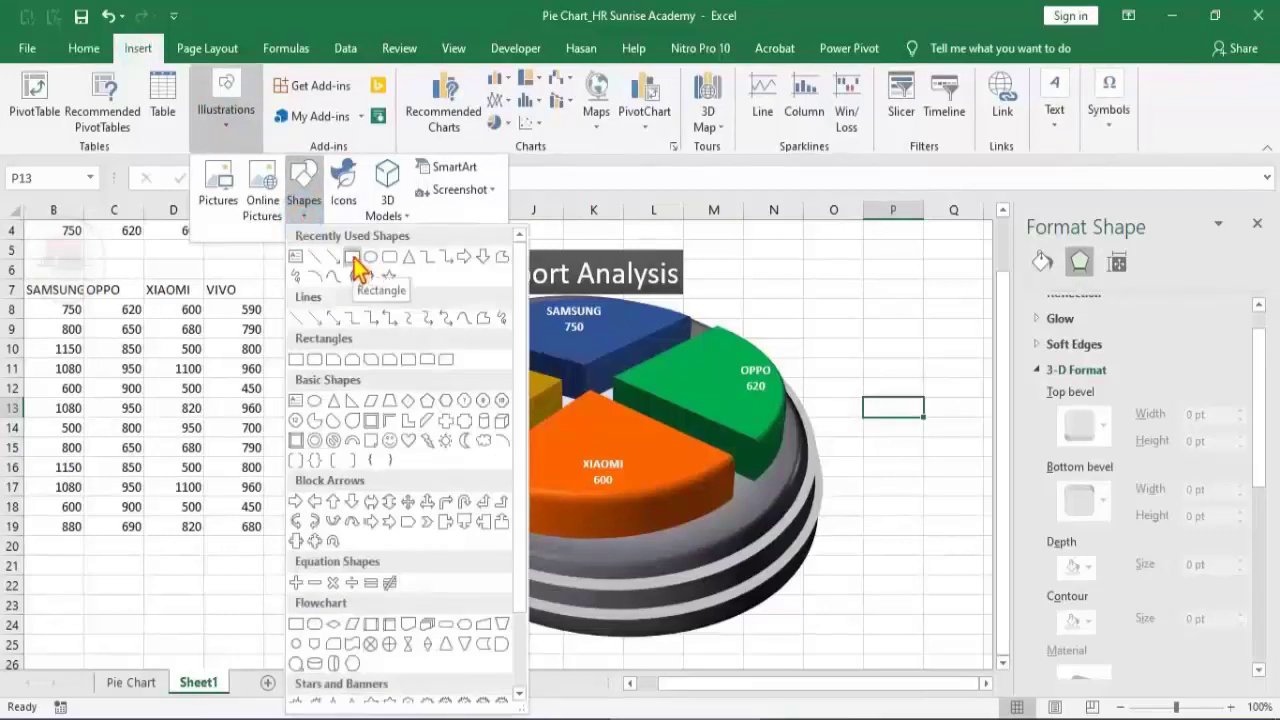
left_click(352, 258)
left_click_drag(302, 238, 974, 543)
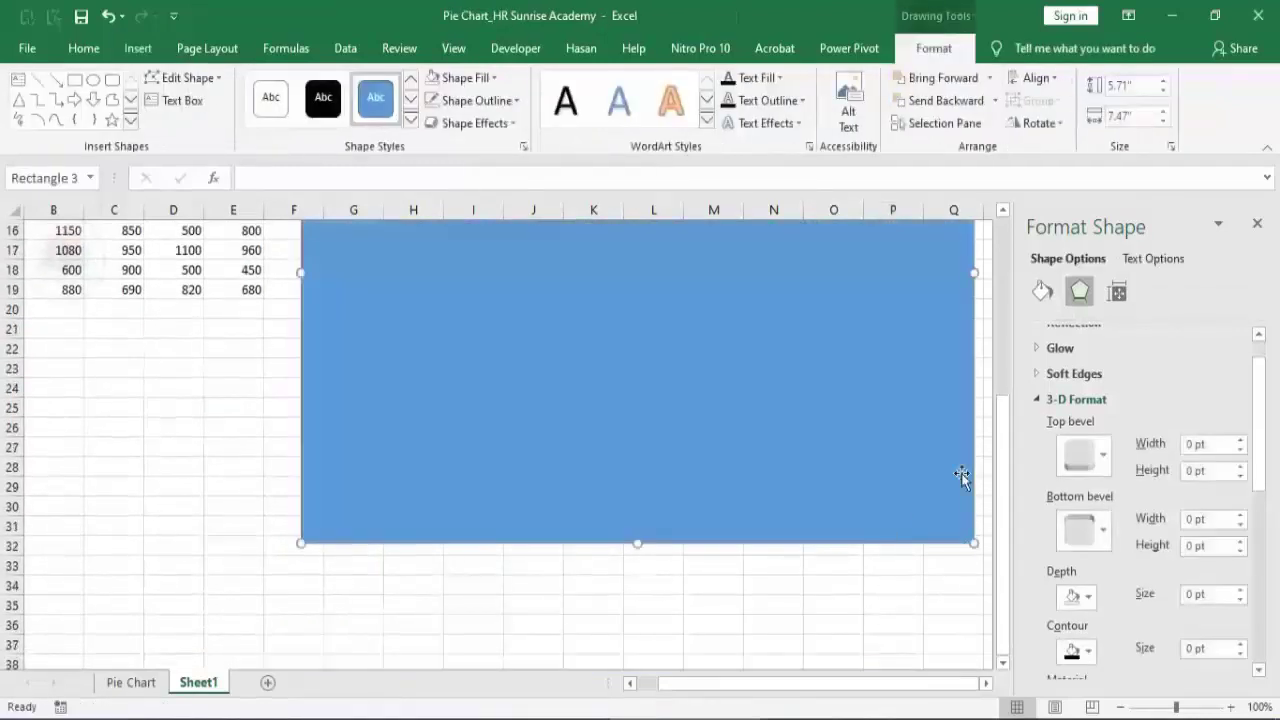
Remove the rectangle's outline and switch its fill to a gradient.
left_click(505, 102)
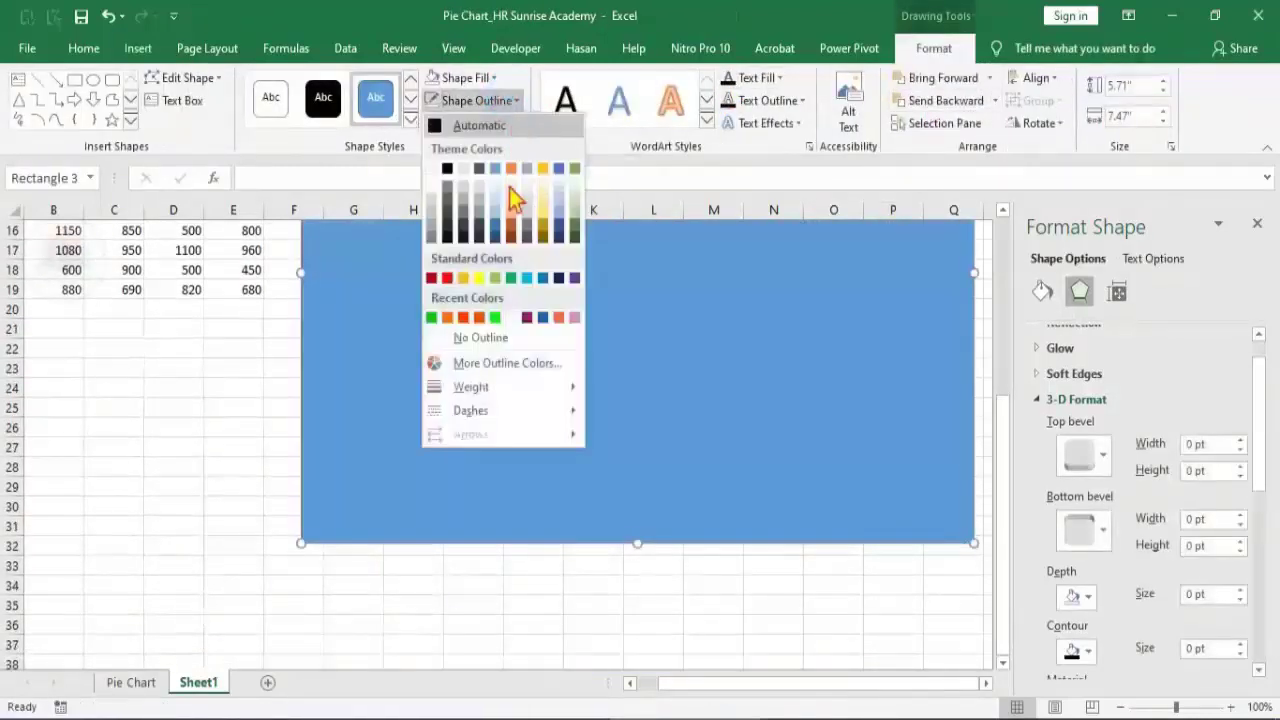
left_click(481, 339)
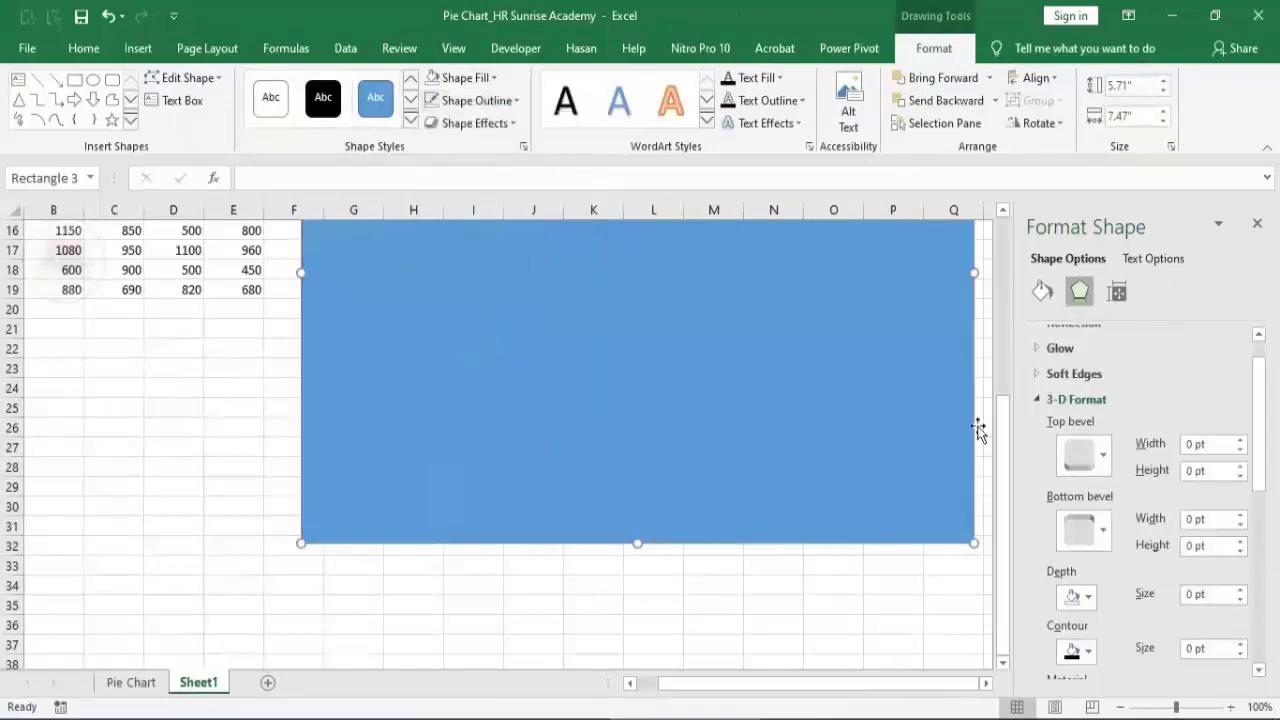
left_click(1043, 292)
left_click(1066, 408)
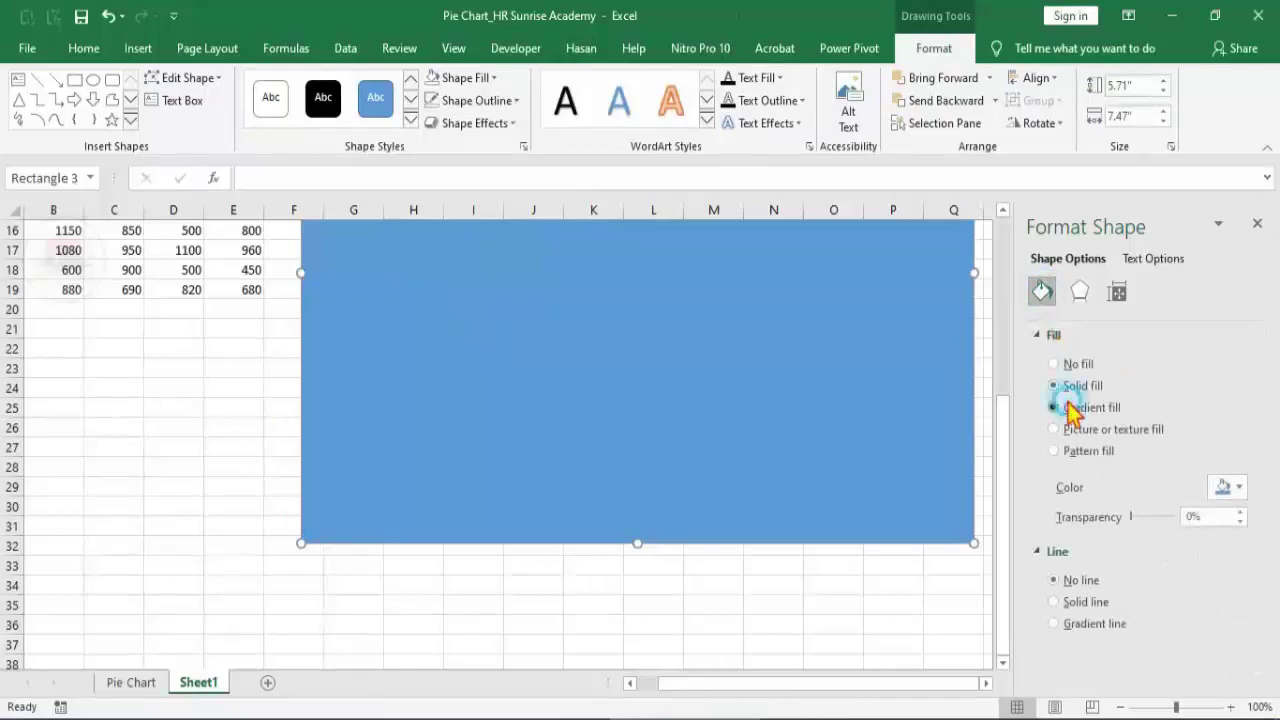
left_click_drag(1262, 370, 1262, 437)
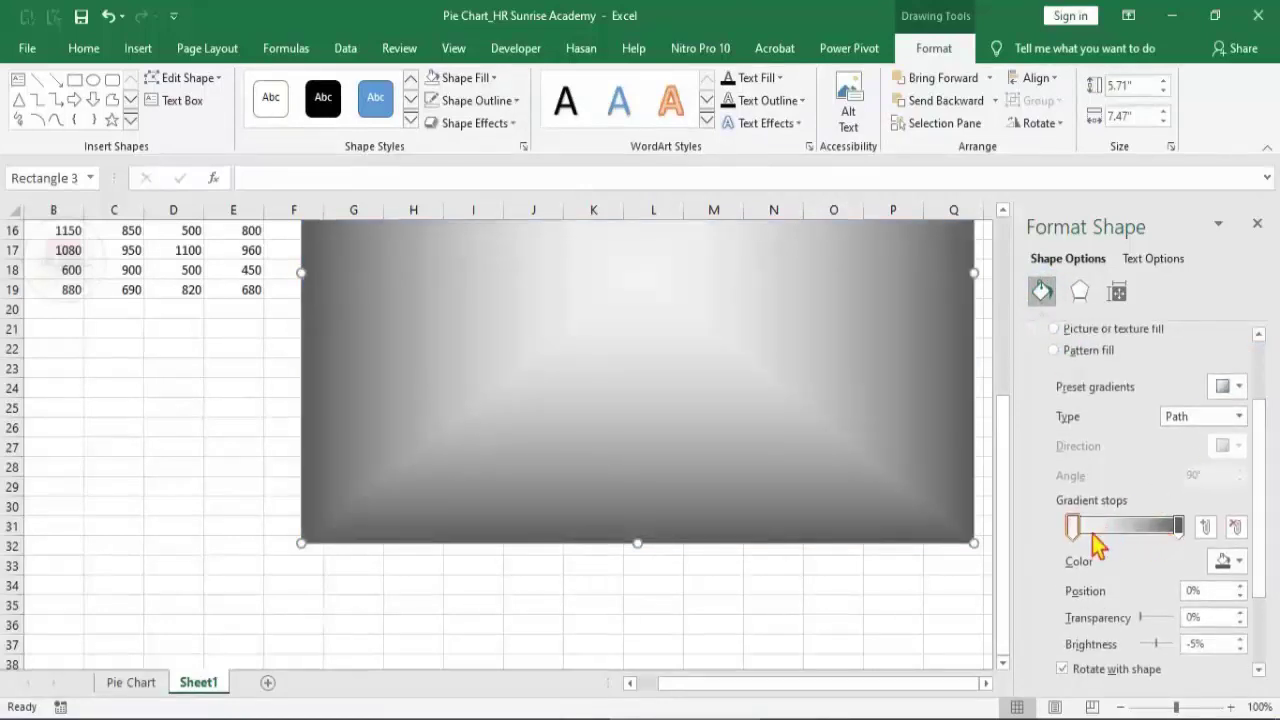
Set the gradient's first stop to darker grey and end stop to lighter grey.
left_click(1227, 561)
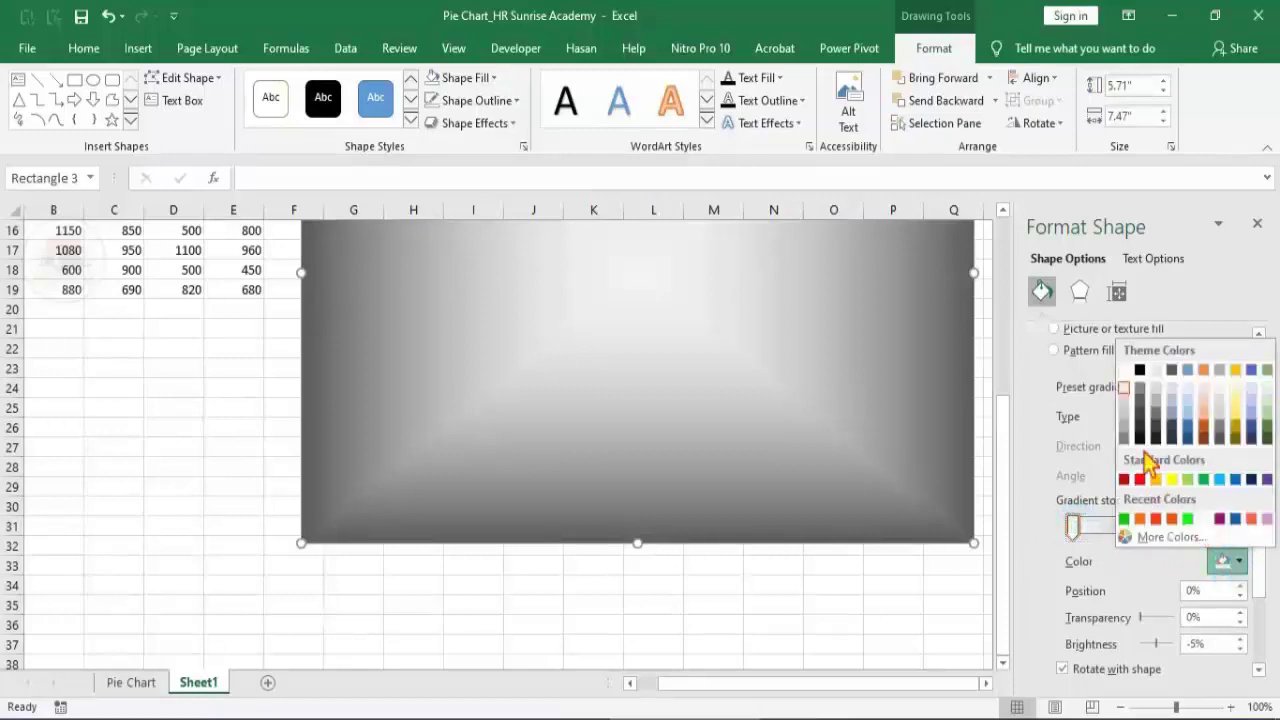
left_click(1125, 406)
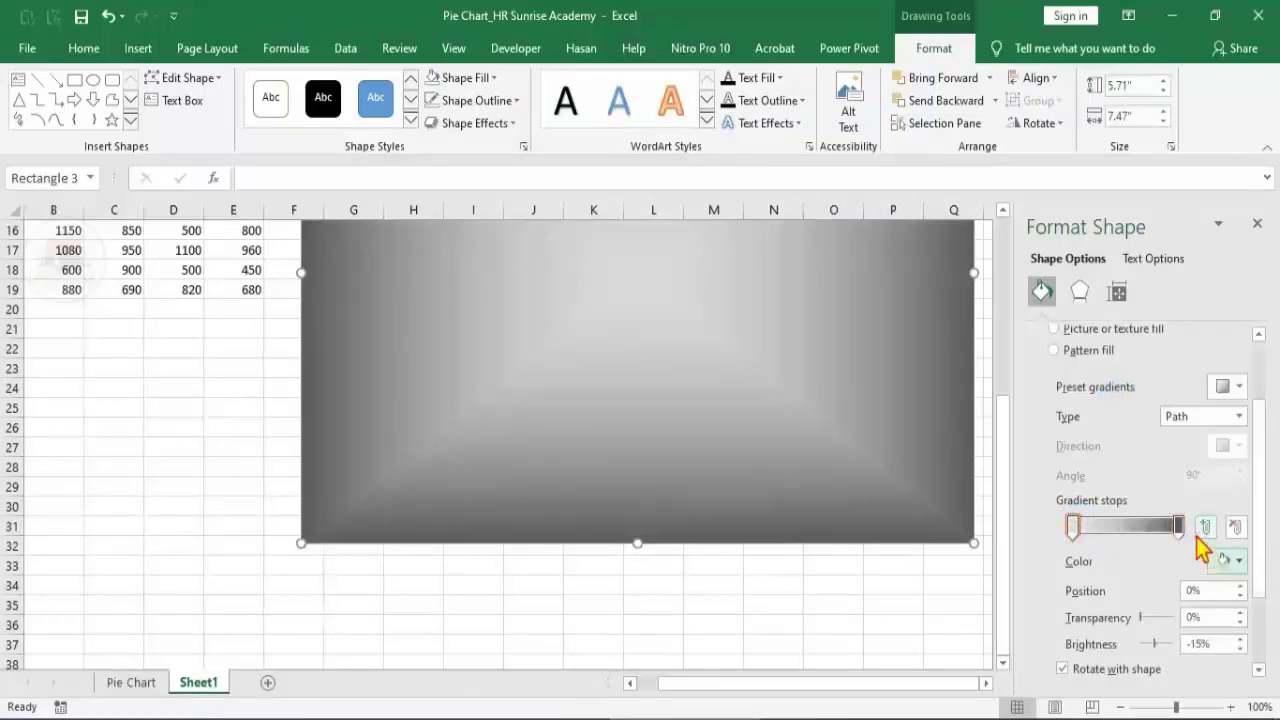
left_click(1179, 526)
left_click(1236, 563)
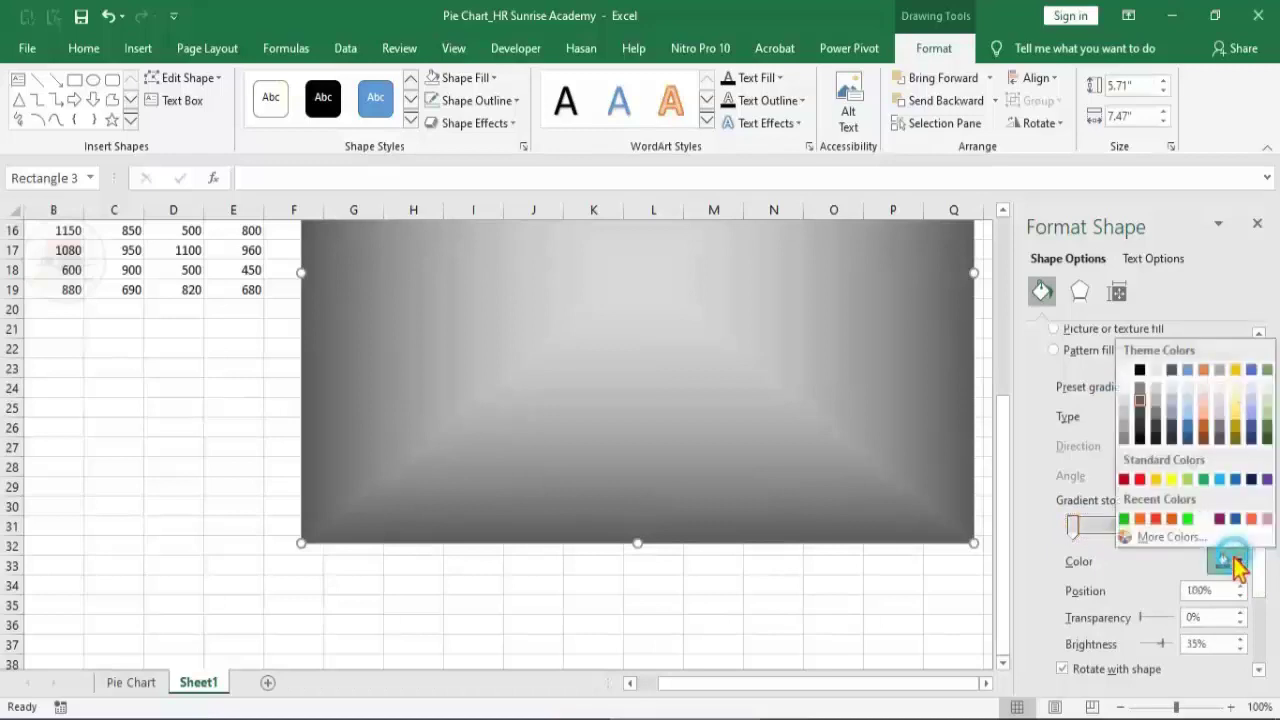
left_click(1141, 401)
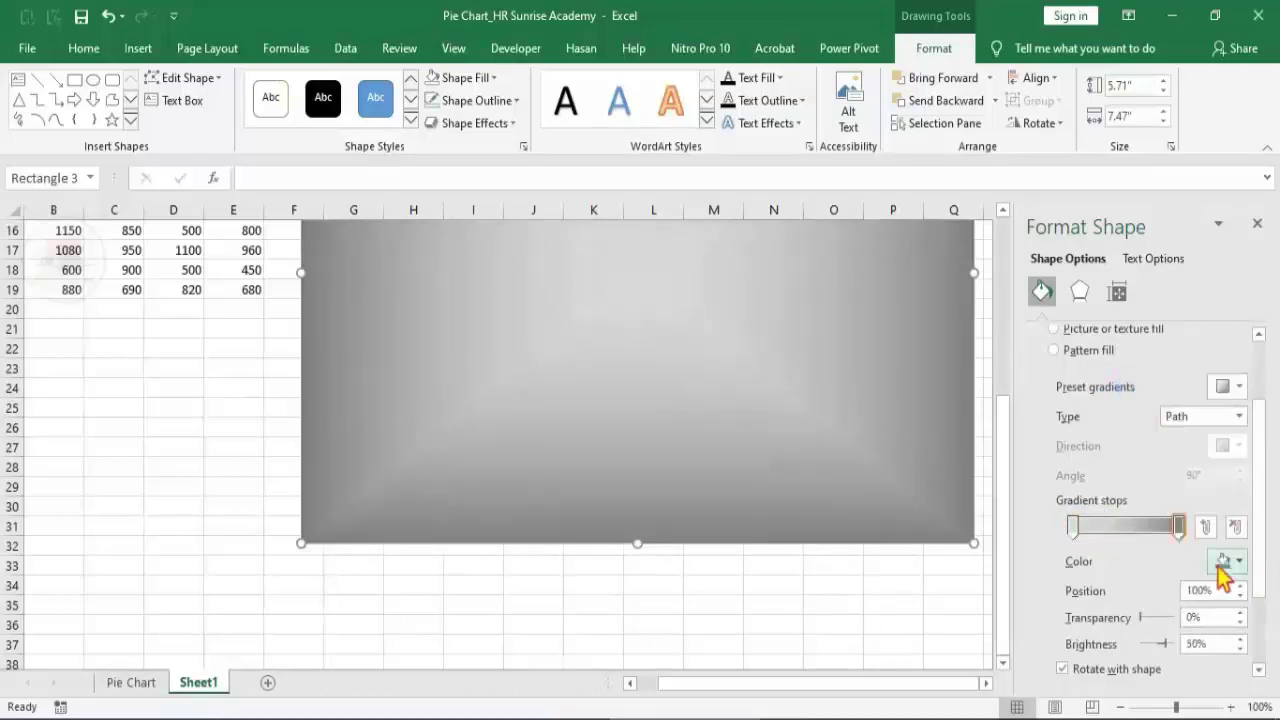
scroll(1262, 520, "up", 3)
left_click_drag(1003, 514, 1009, 340)
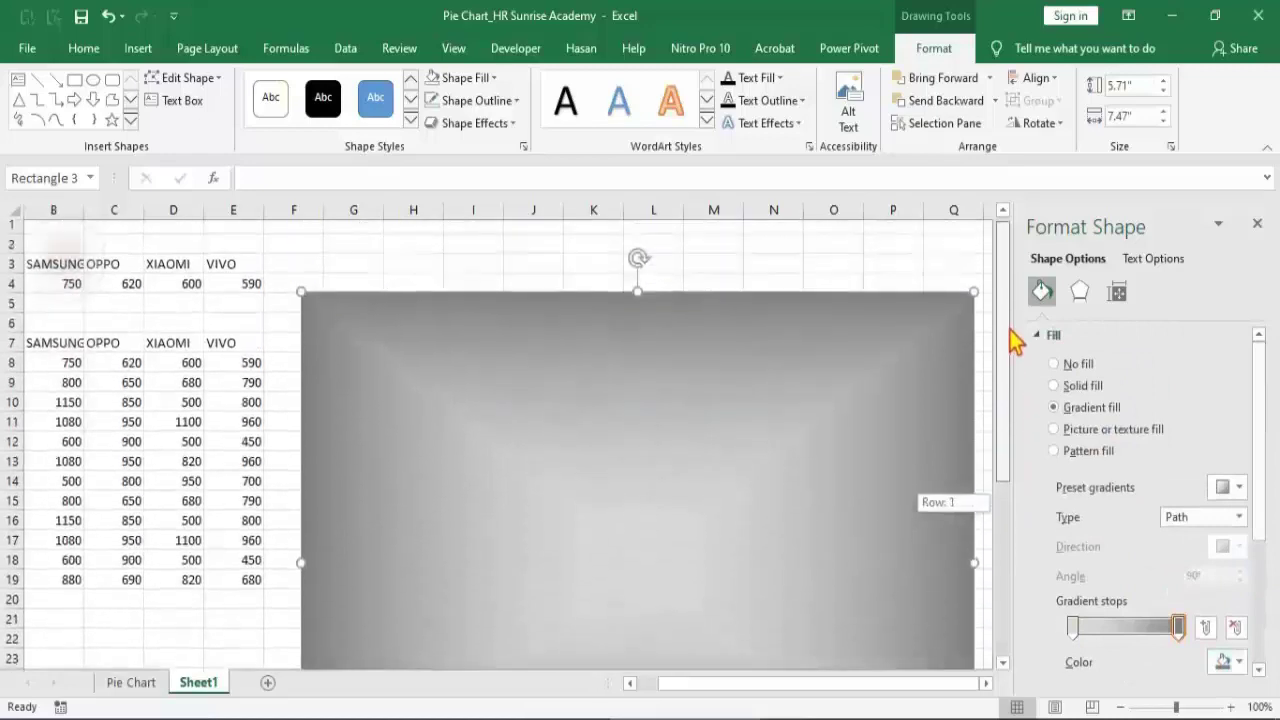
left_click(611, 299)
right_click(612, 300)
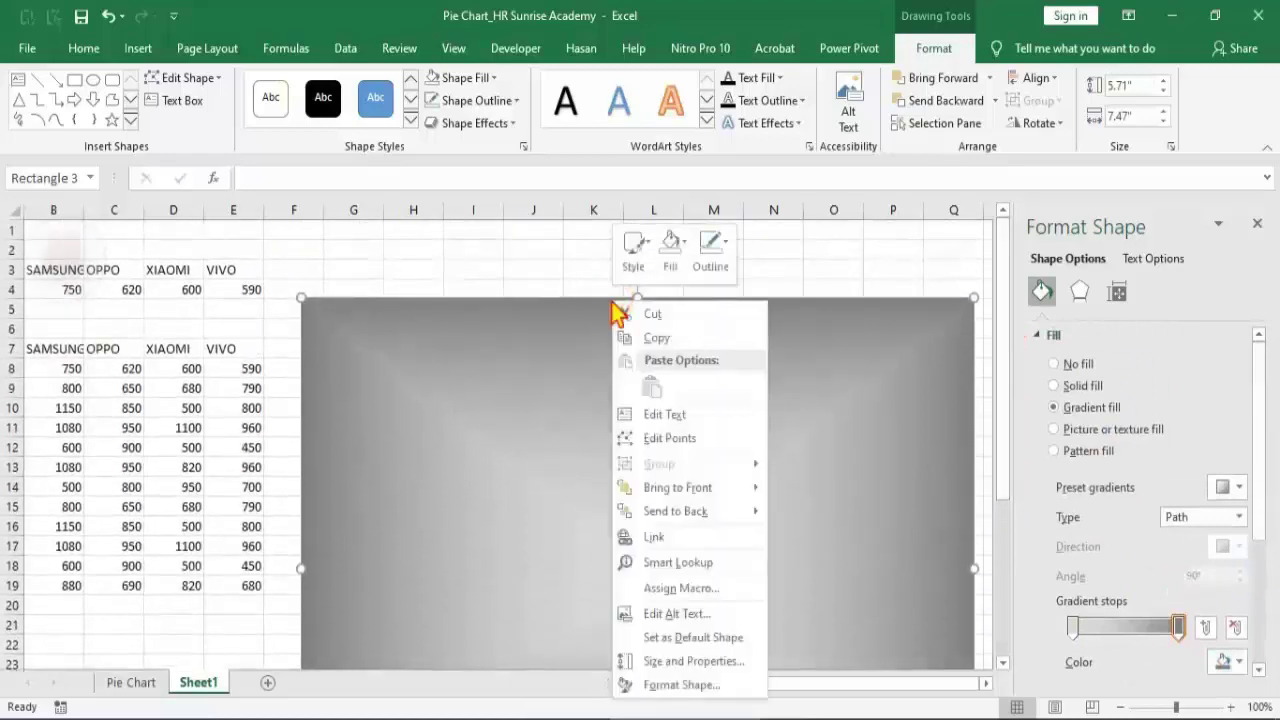
Send the grey gradient rectangle to the back and align it behind the Import Analysis chart.
left_click(681, 507)
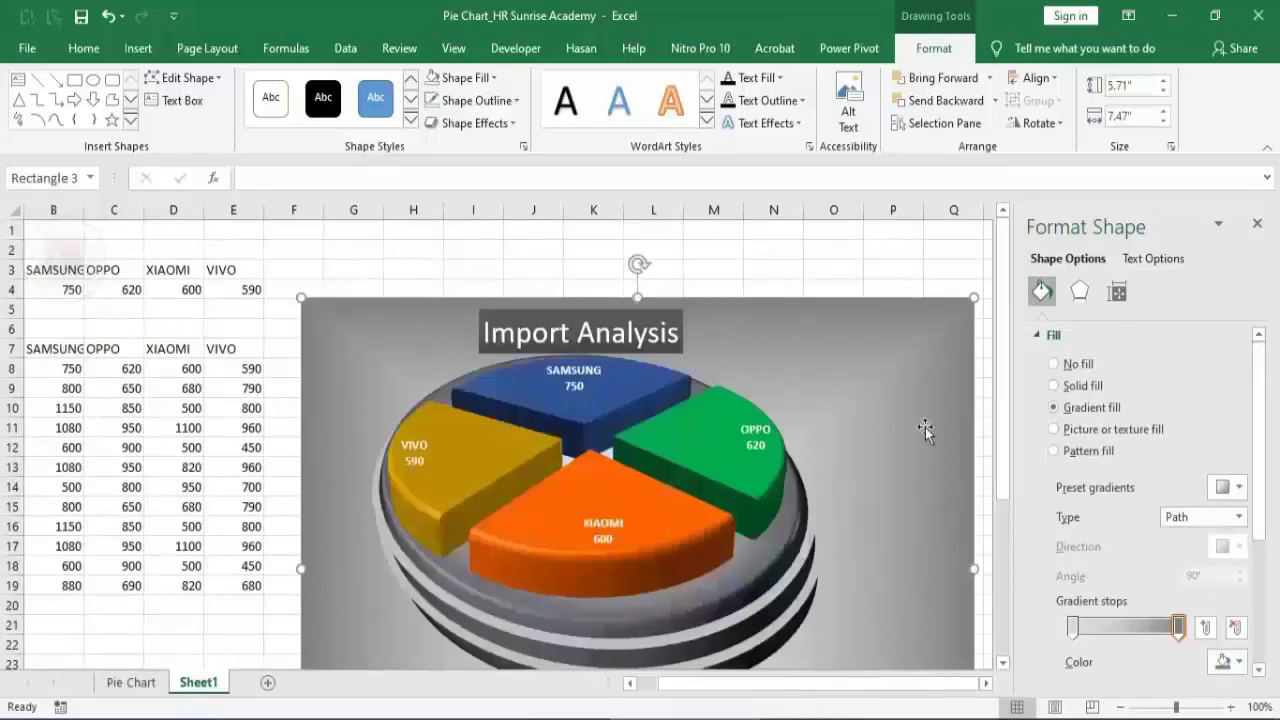
left_click_drag(908, 315, 872, 296)
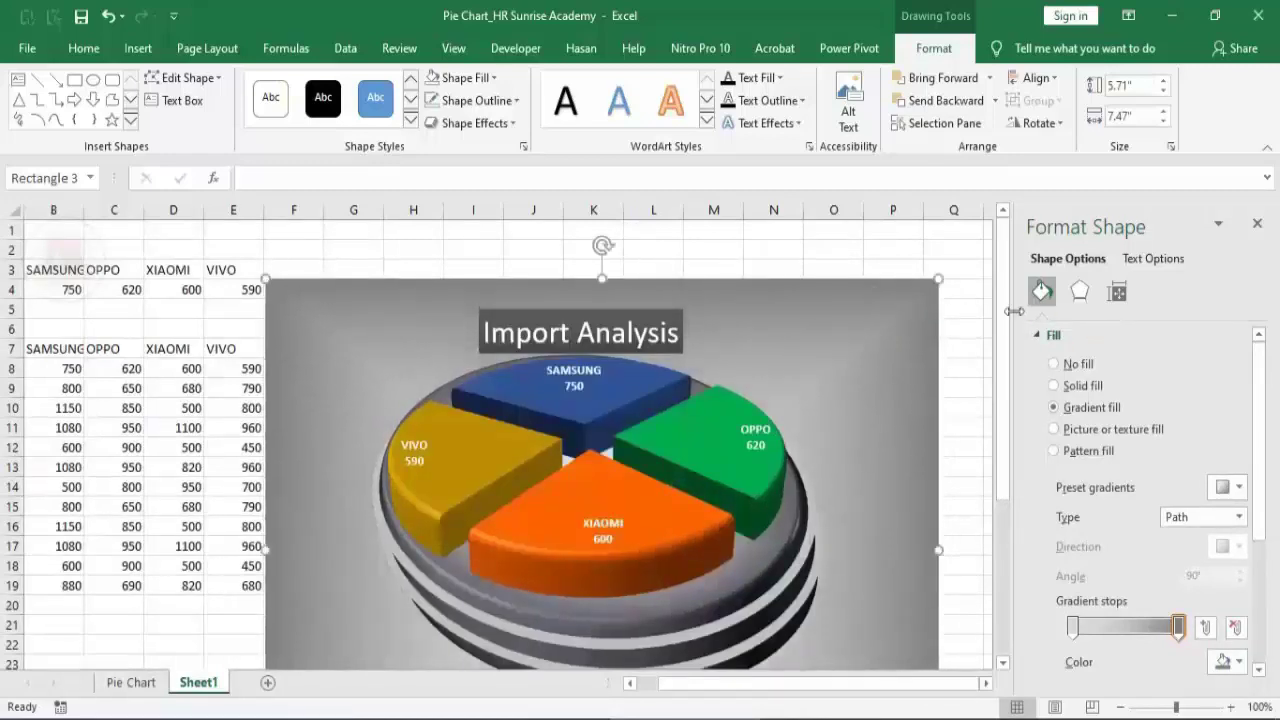
left_click_drag(1005, 312, 1006, 420)
scroll(918, 386, "up", 3)
mouse_move(918, 386)
left_mouse_down()
mouse_move(922, 336)
mouse_move(918, 365)
left_mouse_up()
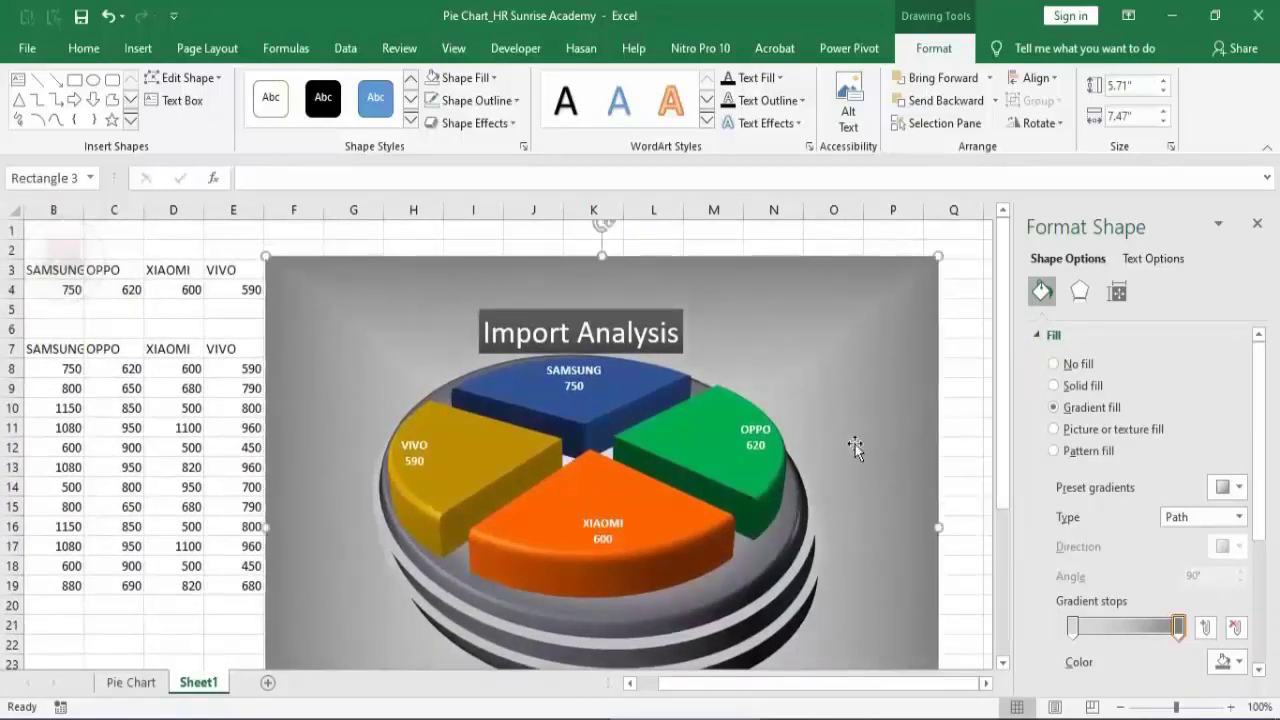
mouse_move(1001, 408)
left_mouse_down()
mouse_move(1037, 458)
mouse_move(1043, 437)
left_mouse_up()
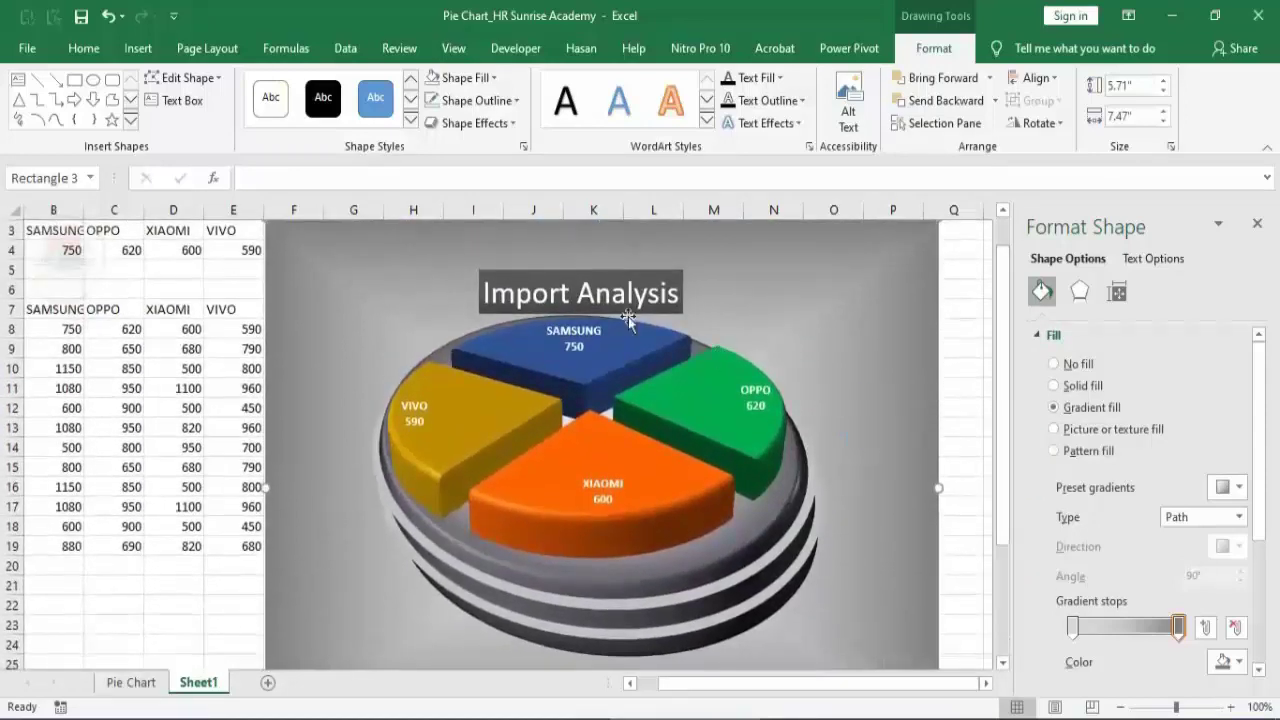
left_click(598, 288)
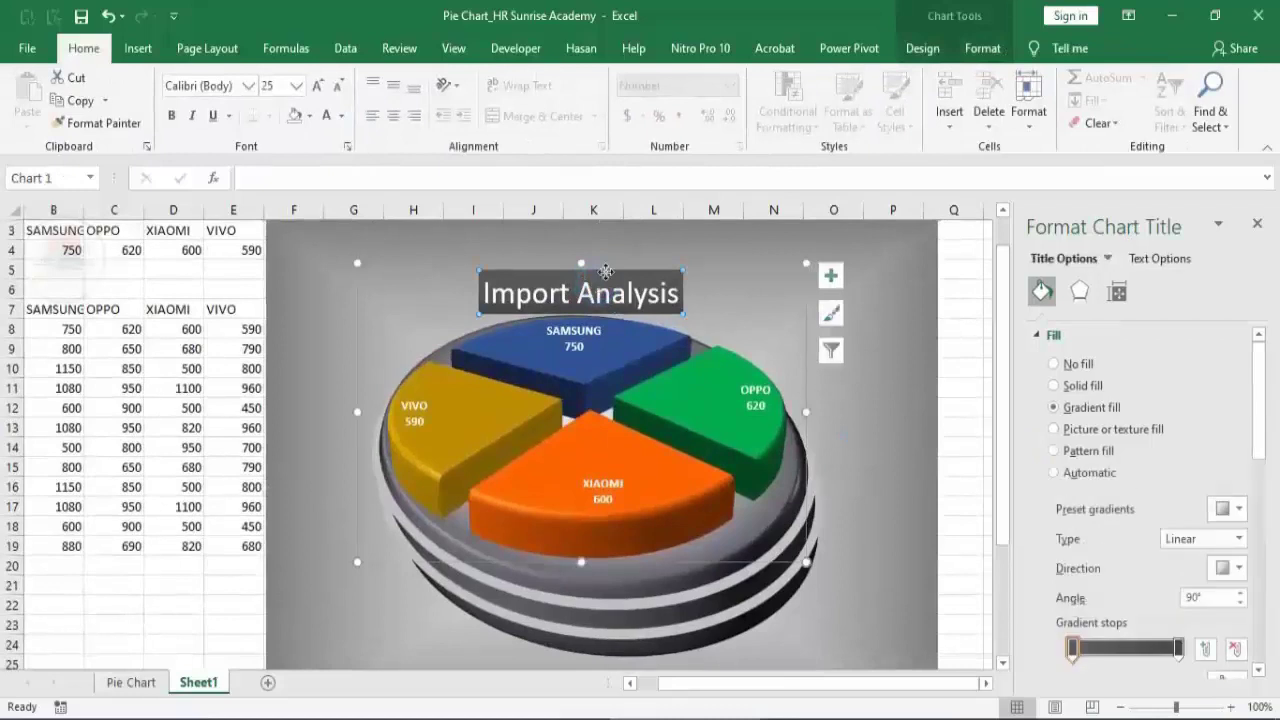
Nudge the Import Analysis title slightly upward and deselect the chart.
left_click_drag(605, 270, 605, 263)
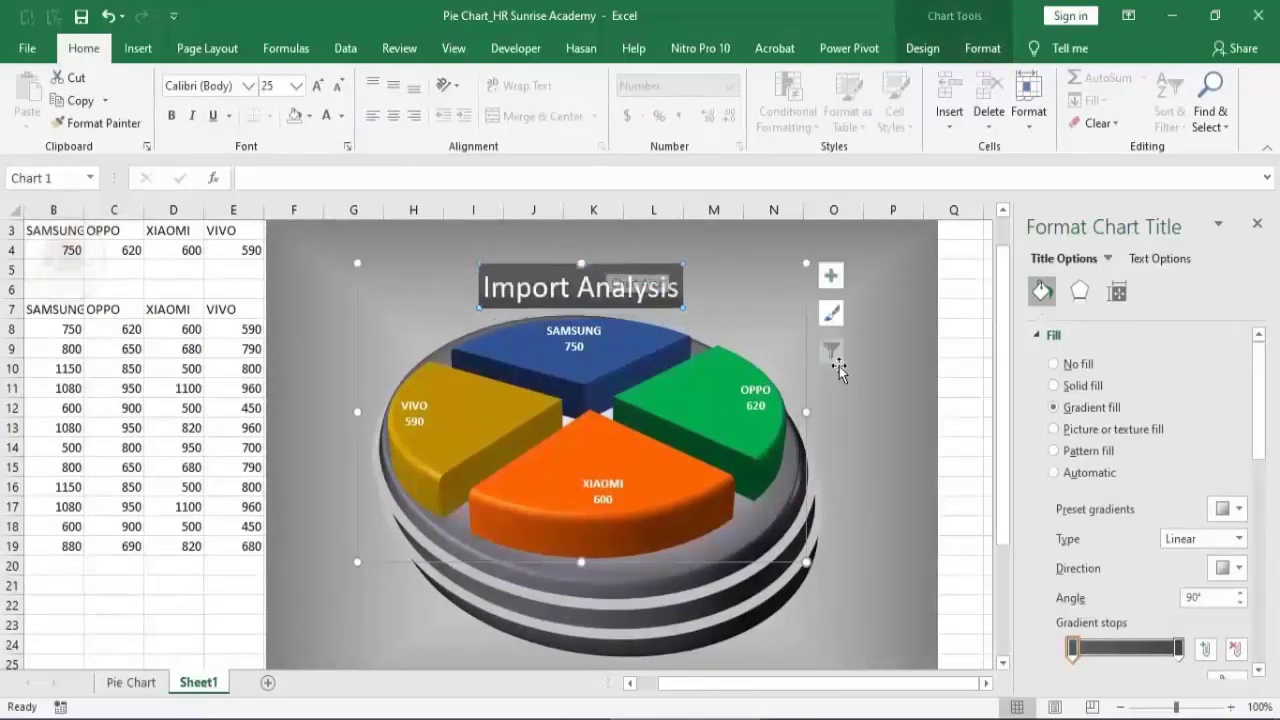
left_click_drag(1001, 332, 1001, 296)
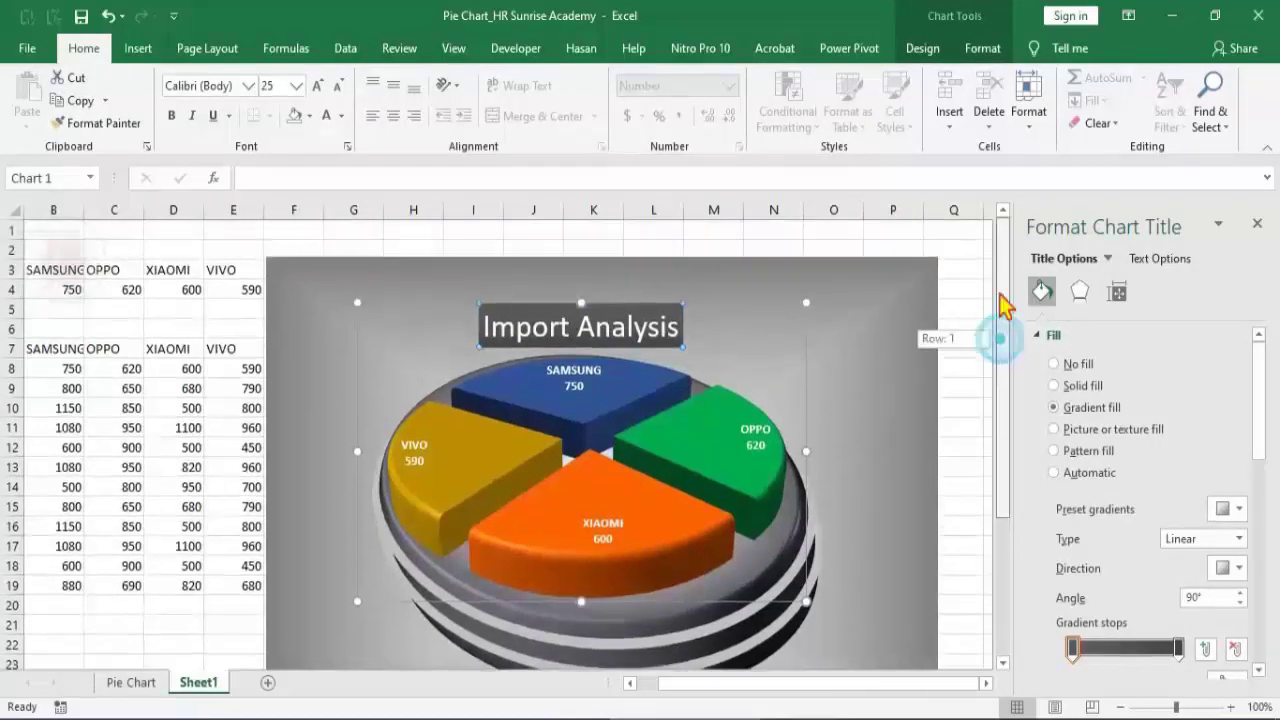
left_click(966, 270)
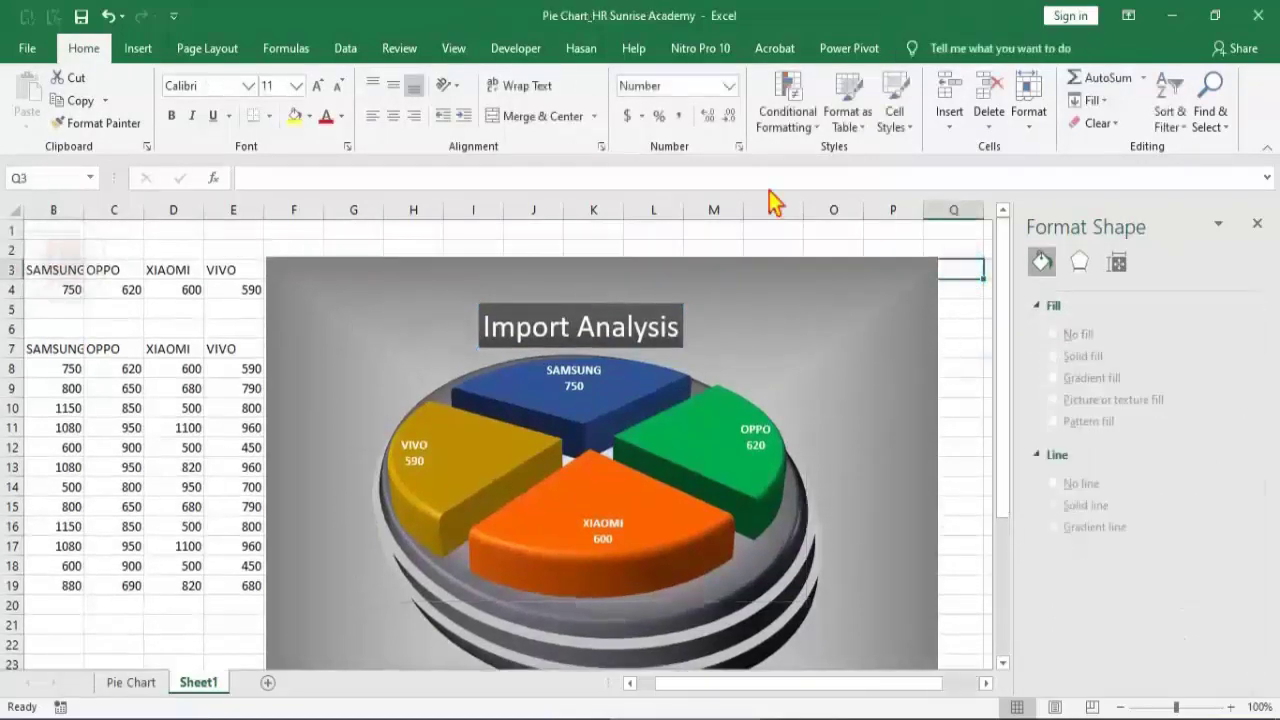
left_click(137, 50)
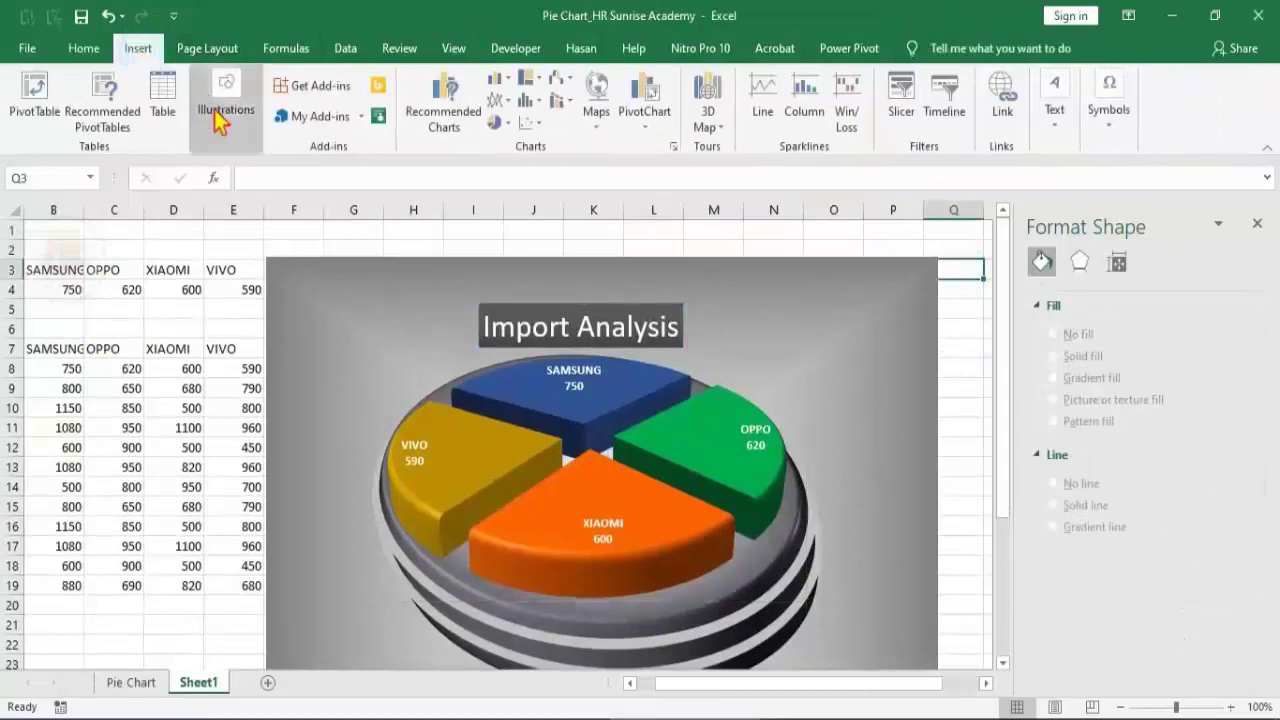
Draw a small rectangle right of the Import Analysis title with no outline and a gradient fill.
left_click(231, 132)
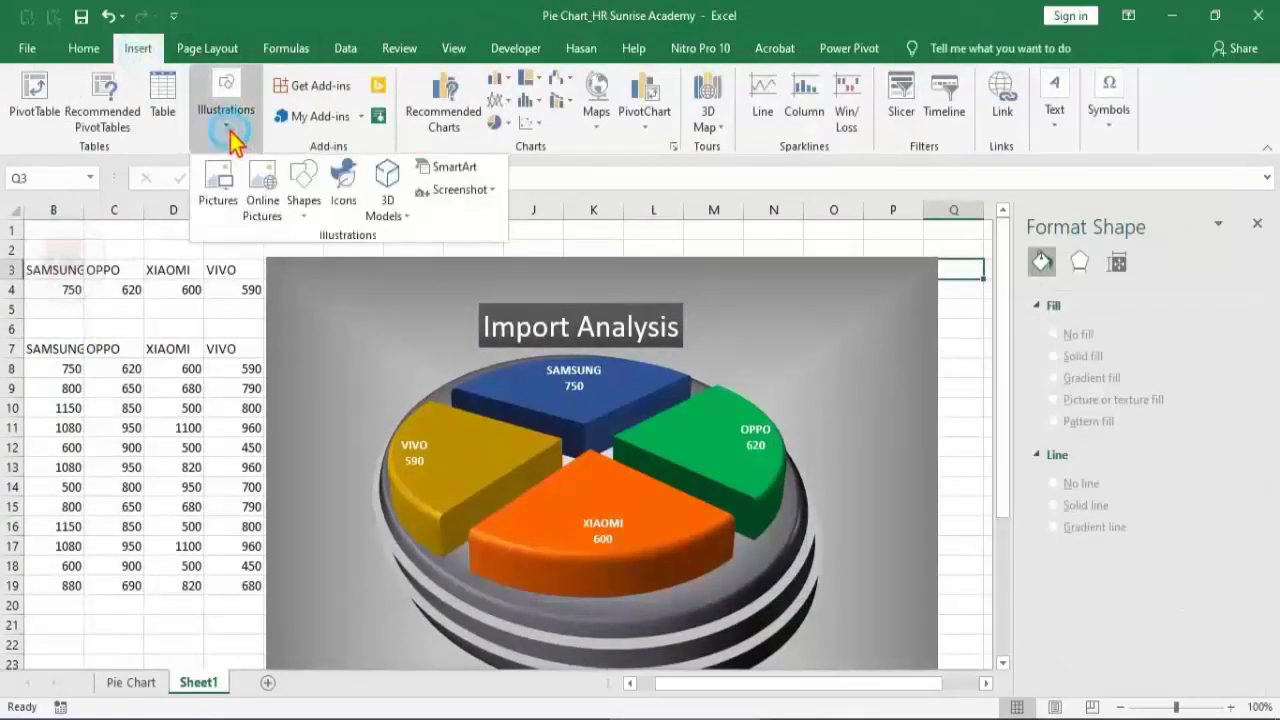
left_click(306, 205)
left_click(354, 258)
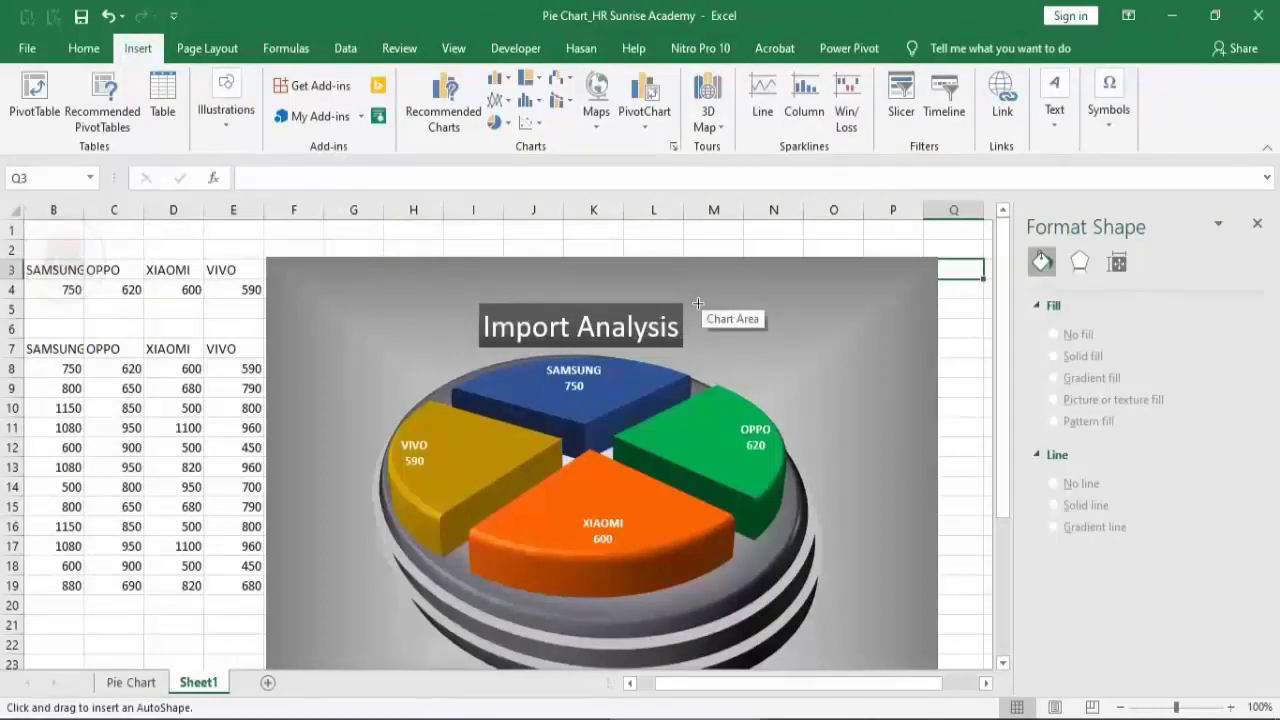
left_click_drag(690, 300, 754, 346)
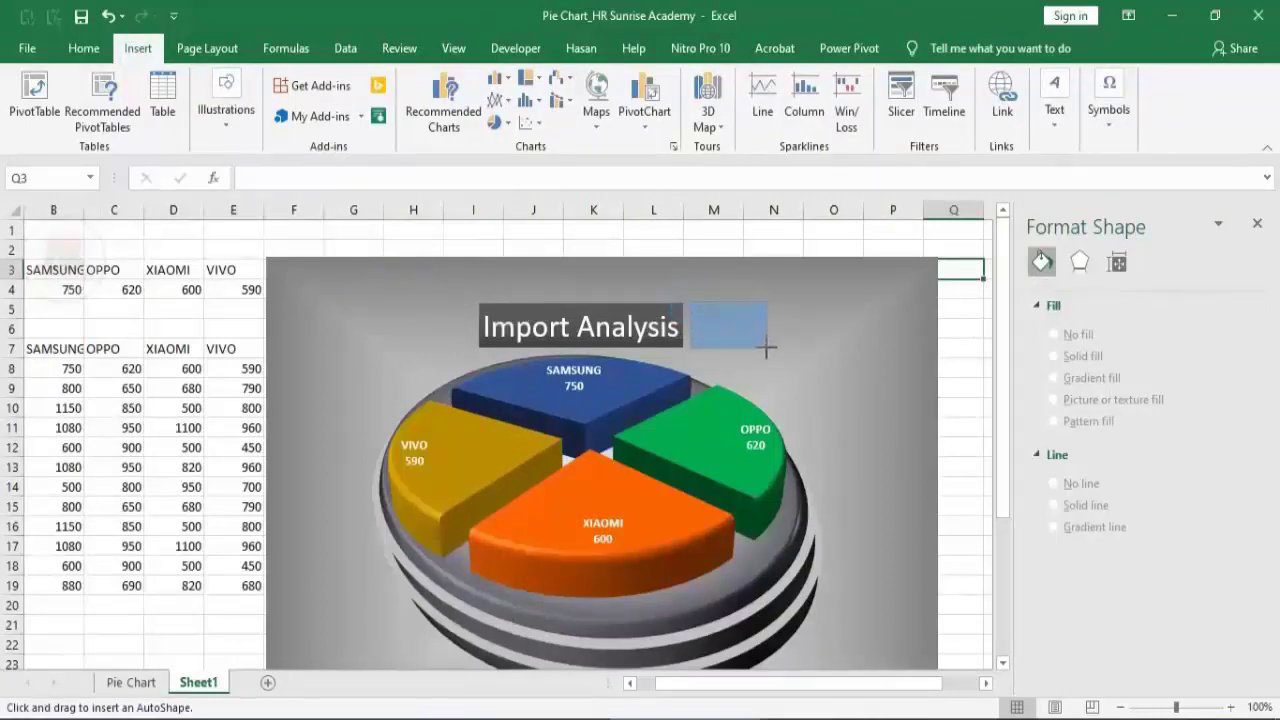
left_click_drag(772, 344, 768, 350)
left_click_drag(790, 350, 791, 349)
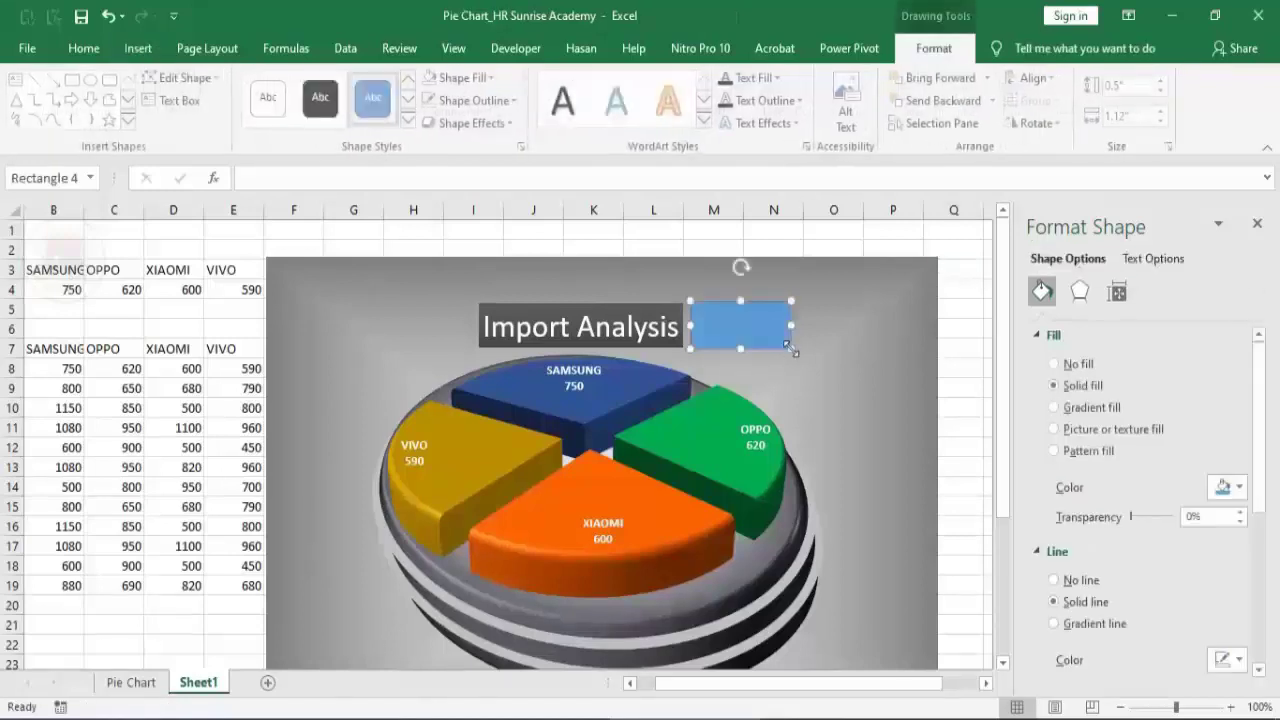
left_click(1056, 581)
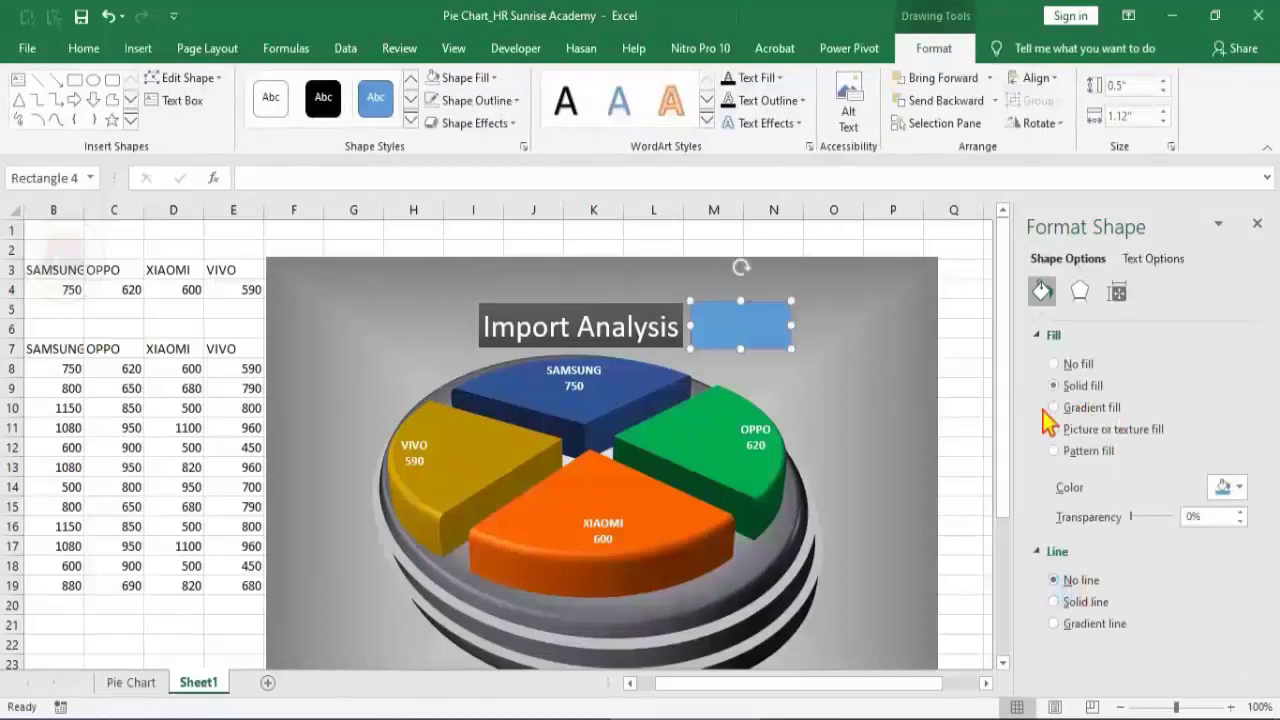
left_click(1087, 409)
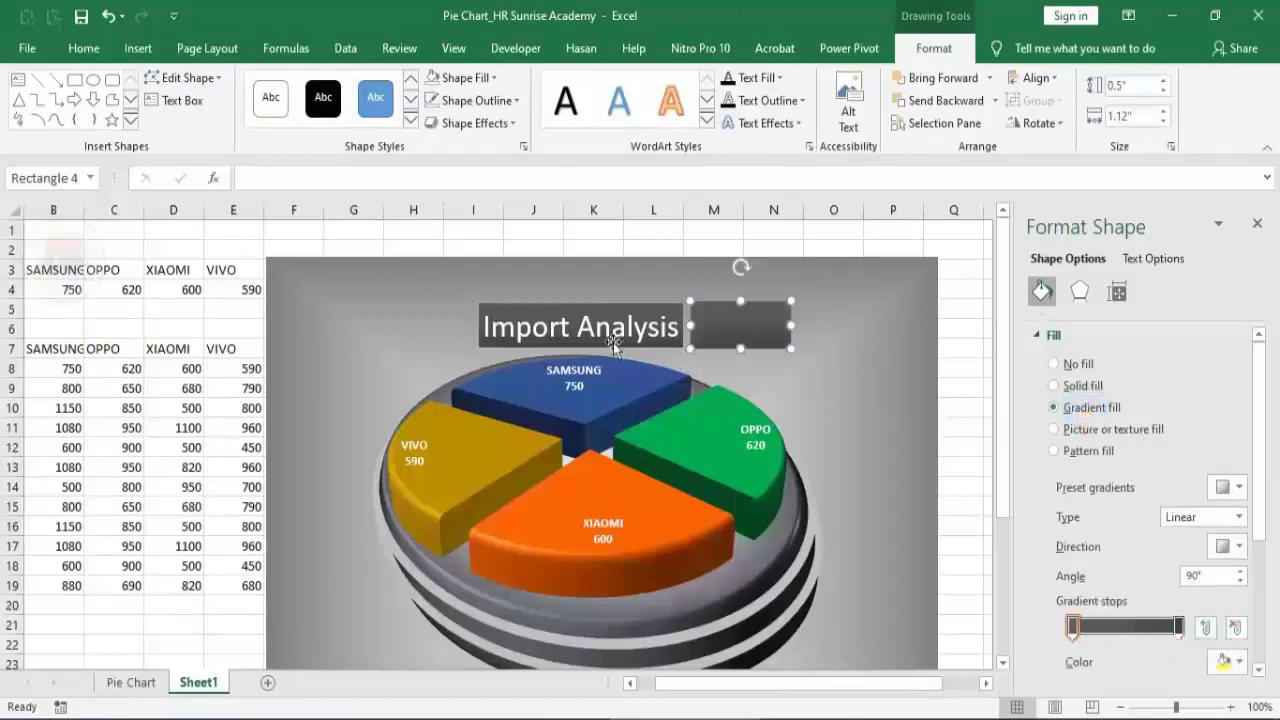
Put Rectangle 4 into text editing and start an equals-sign formula for it in the formula bar.
right_click(758, 331)
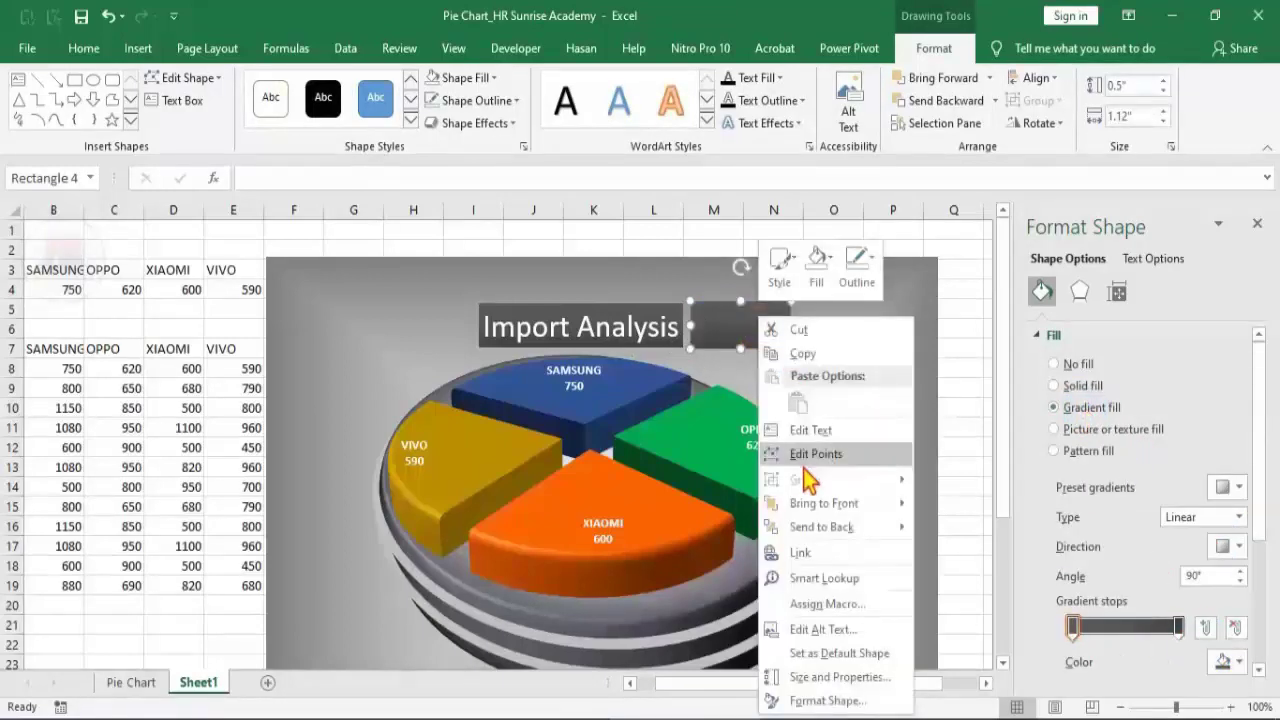
left_click(810, 429)
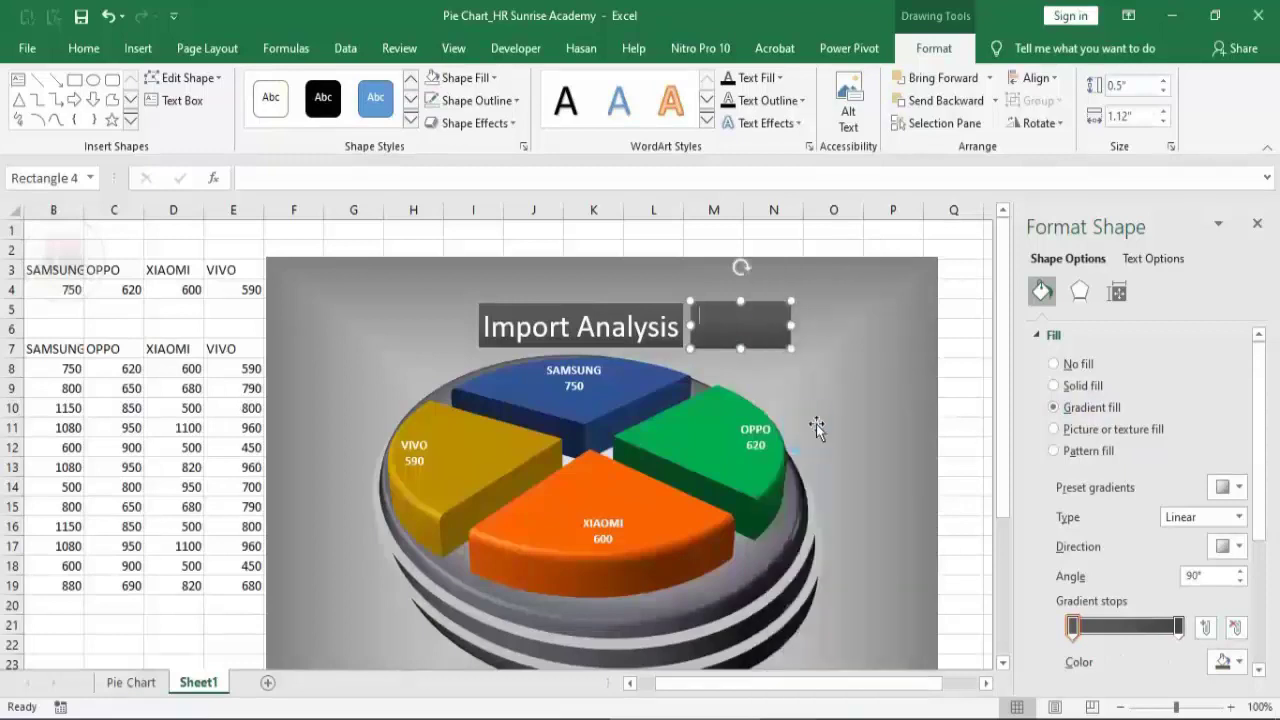
left_click(277, 177)
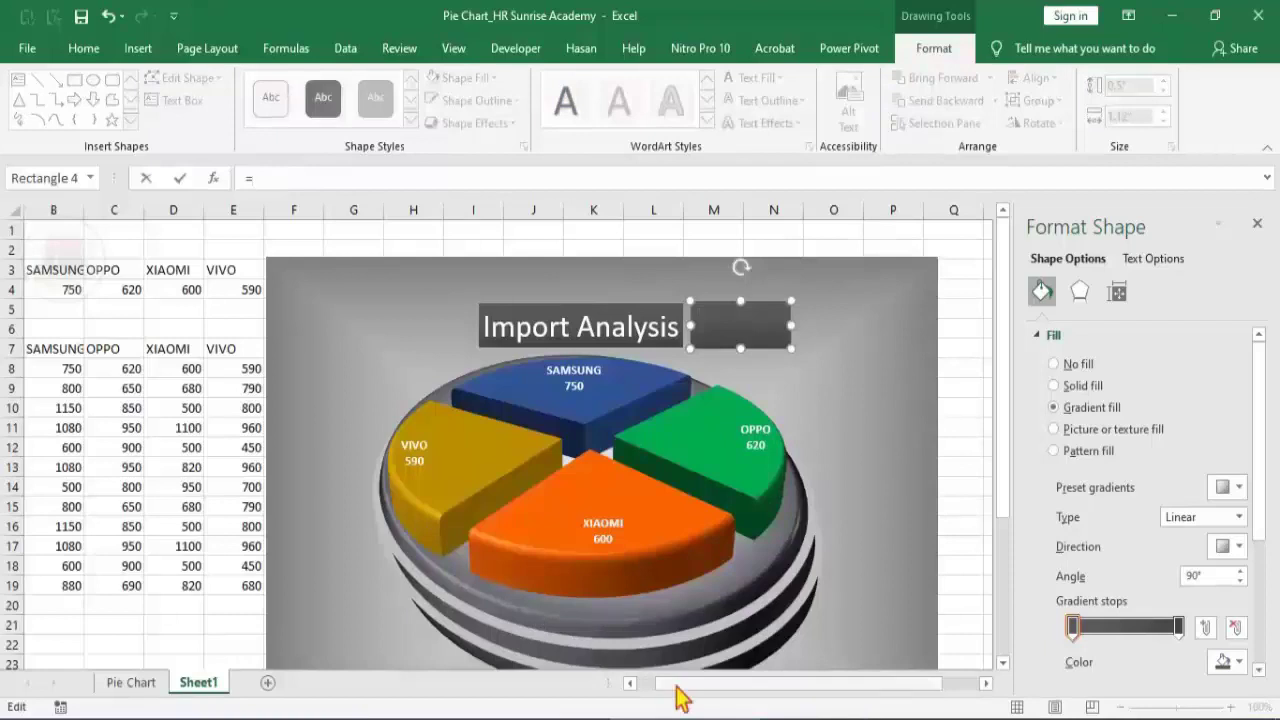
left_click_drag(677, 684, 655, 684)
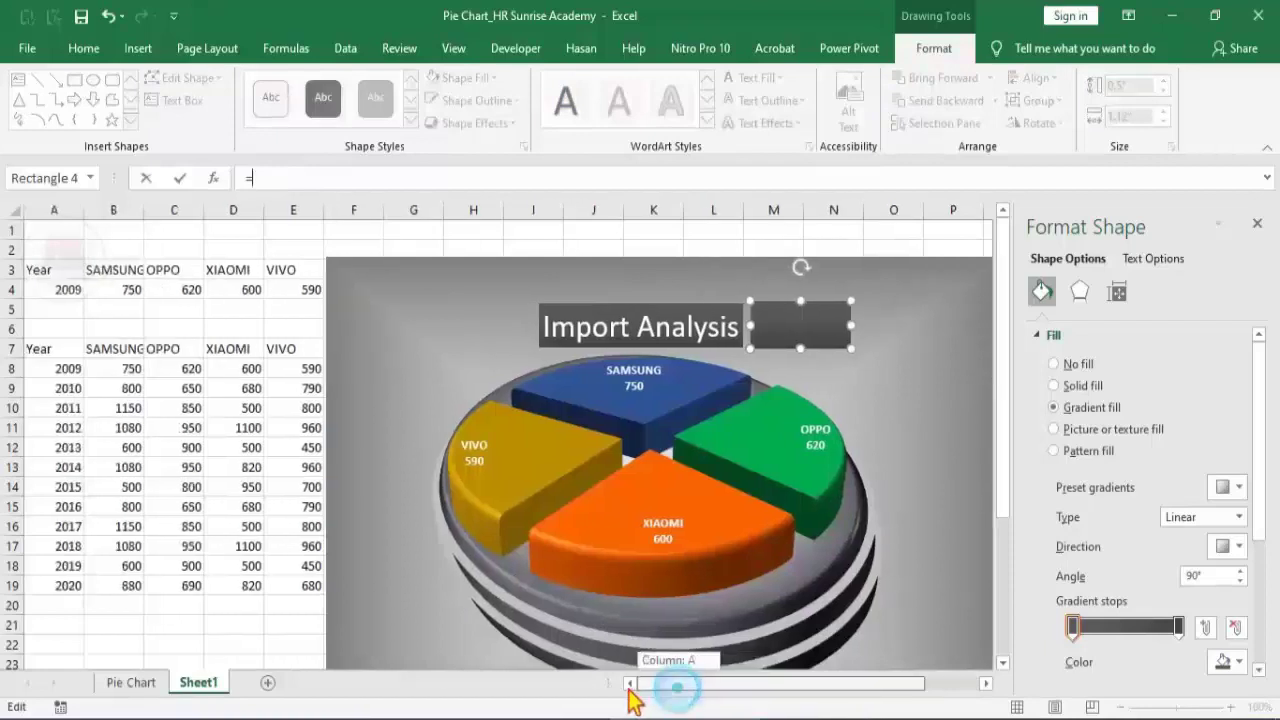
Link the box to =$A$4 and style its 2009 text white, size 25, vertically centred.
left_click(41, 290)
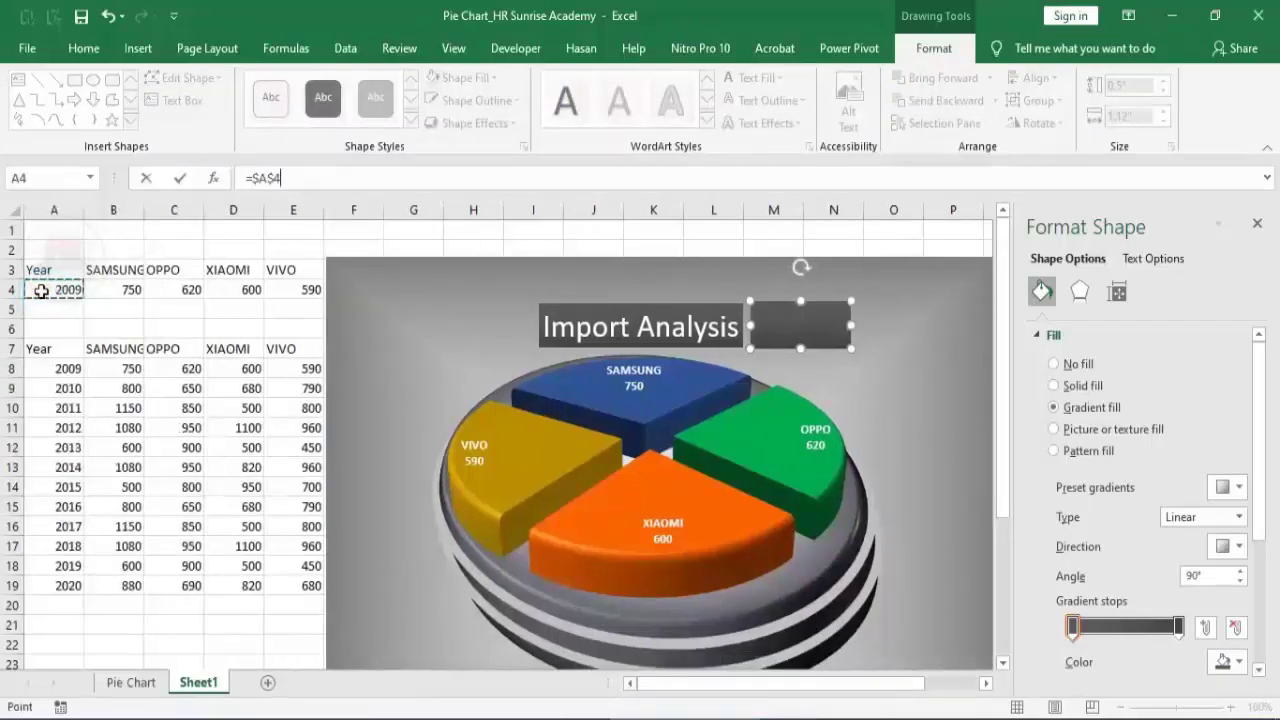
key("Return")
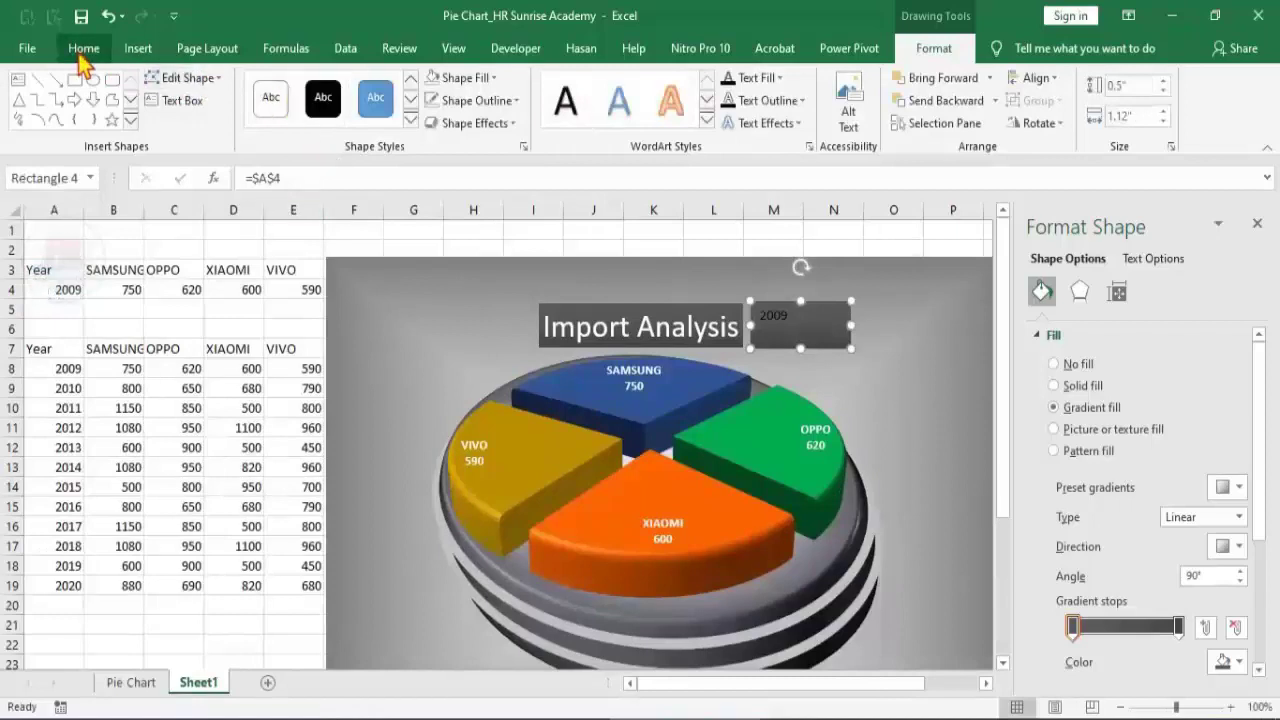
left_click(82, 50)
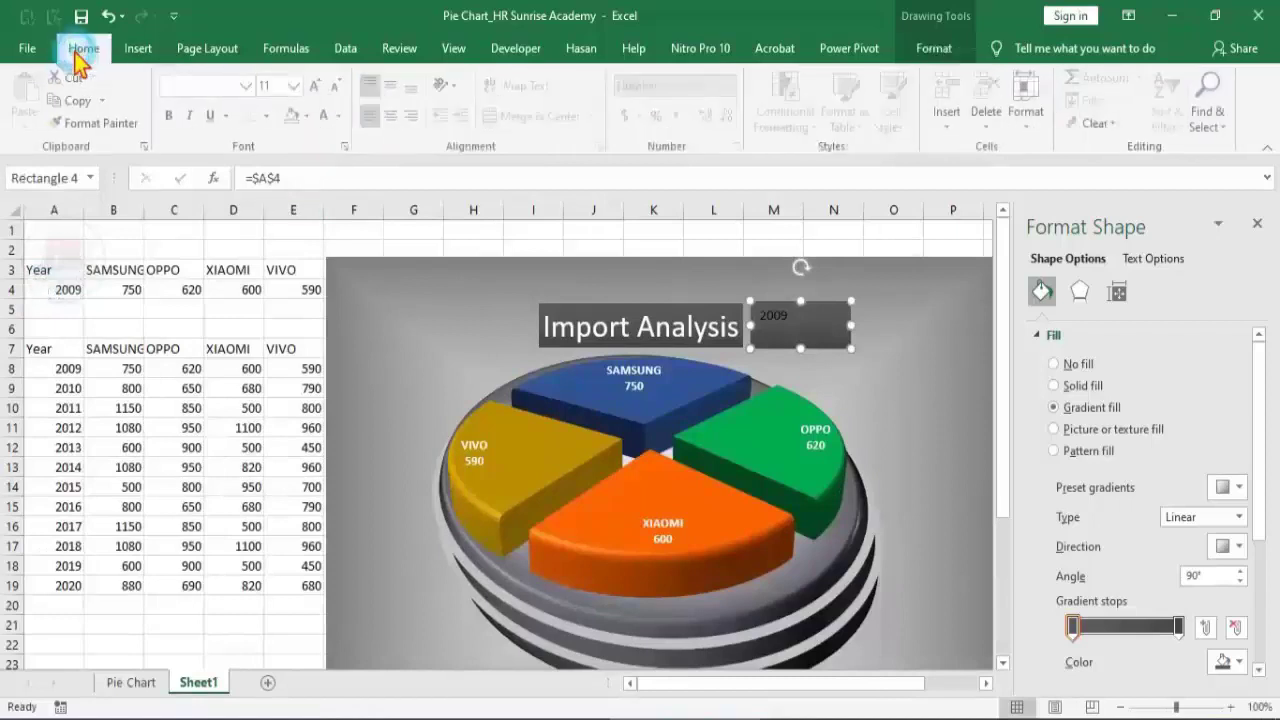
left_click(393, 115)
left_click(391, 86)
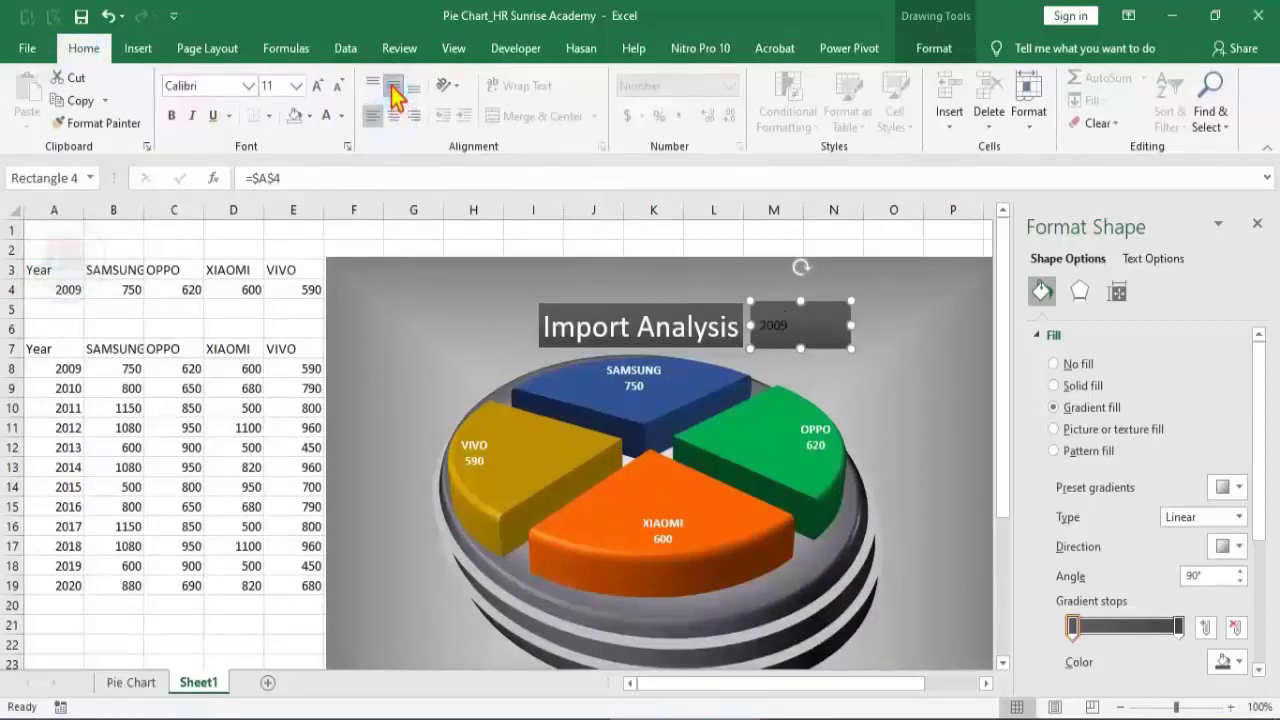
left_click(325, 118)
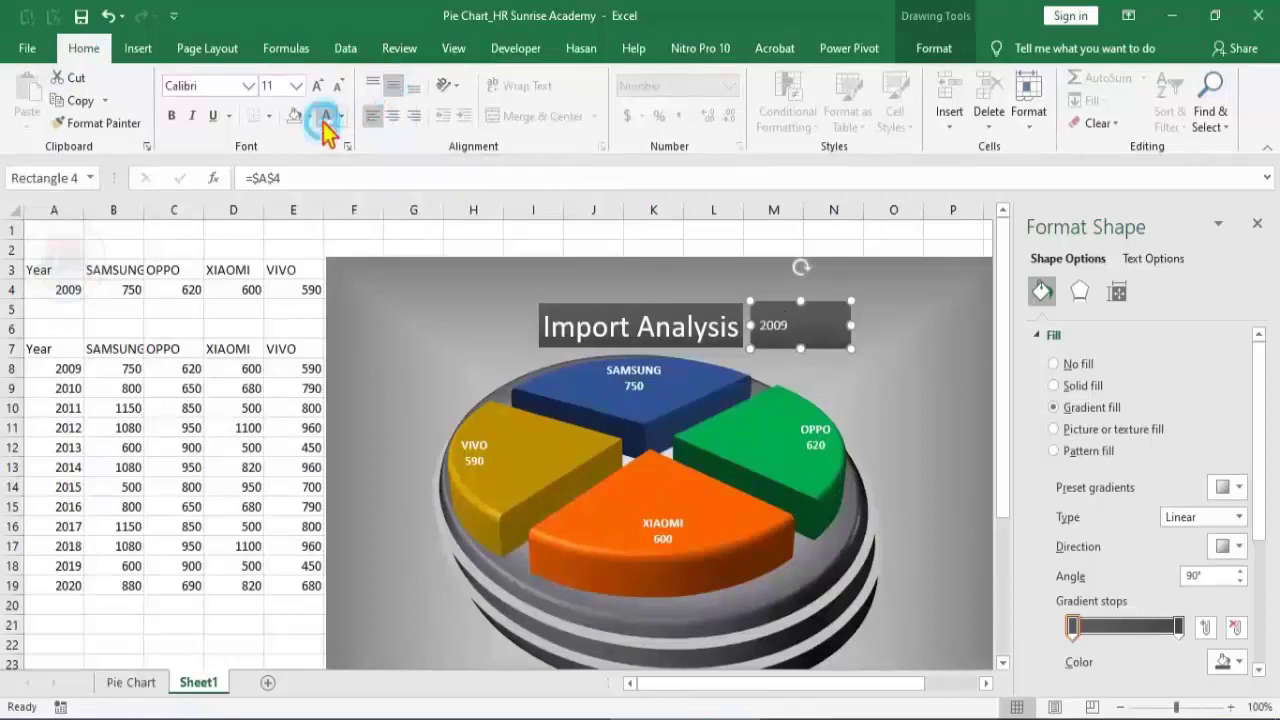
left_click(274, 86)
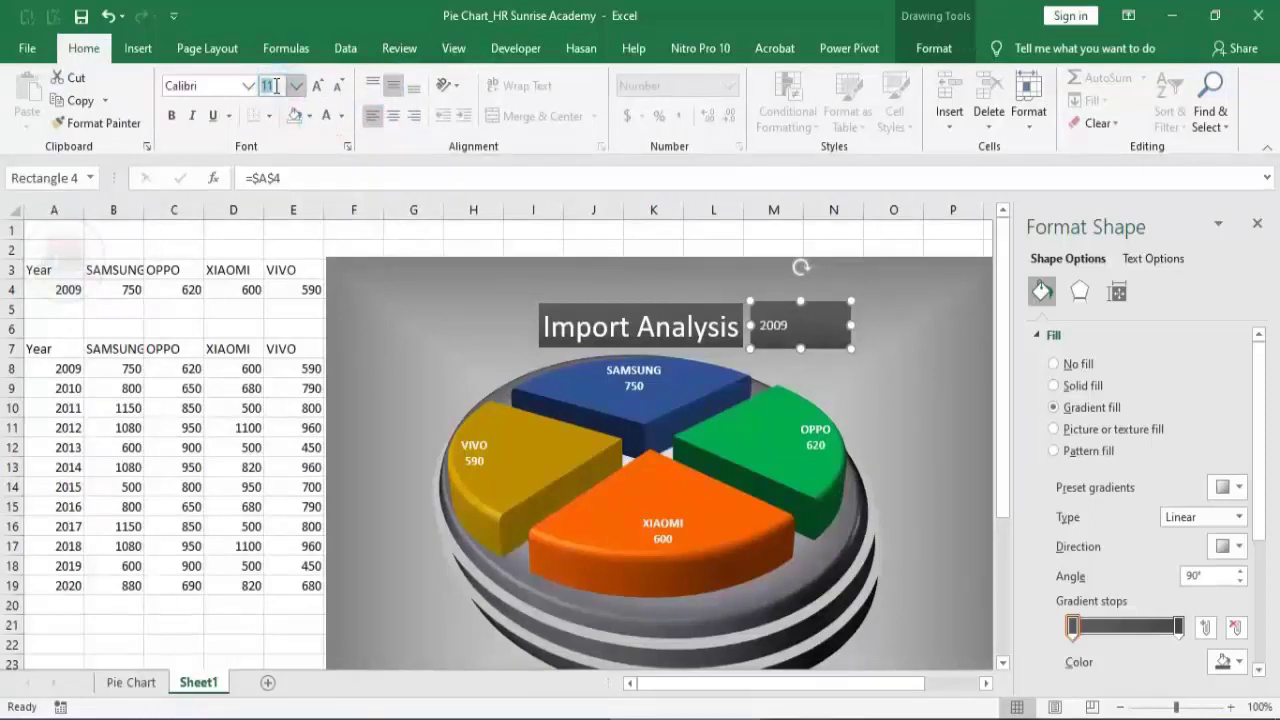
type("25")
key("Return")
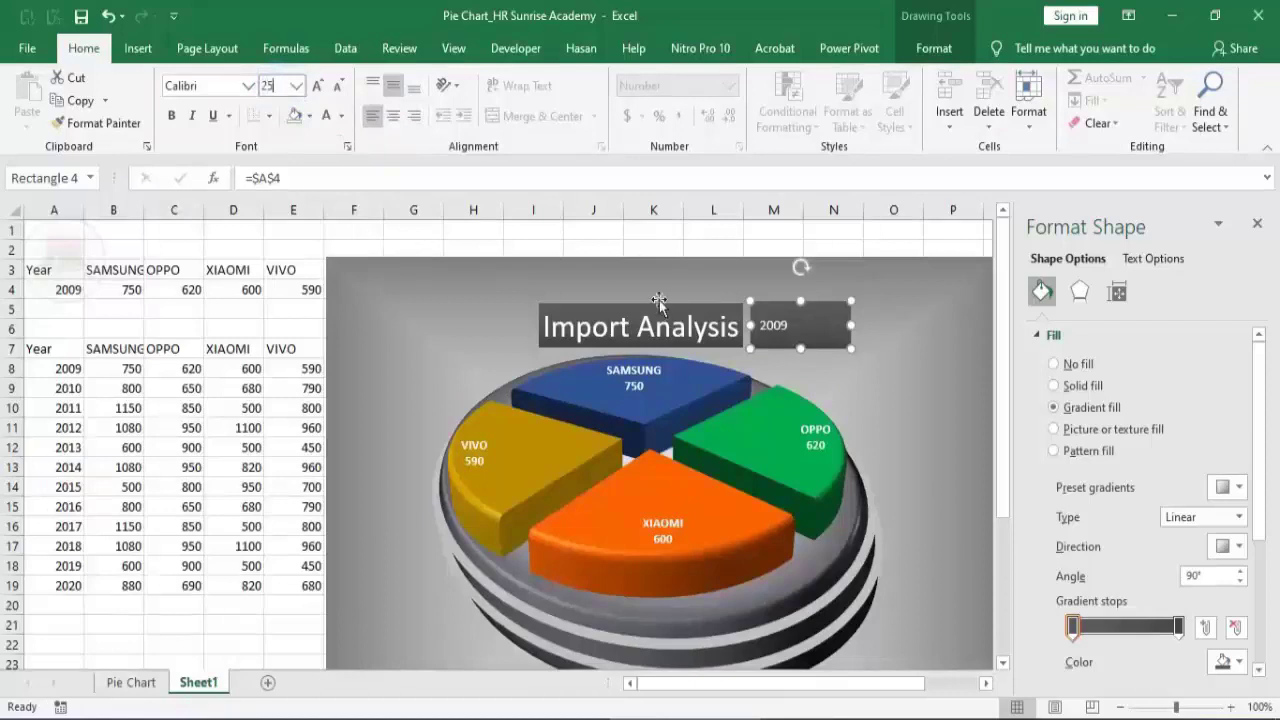
left_click(638, 244)
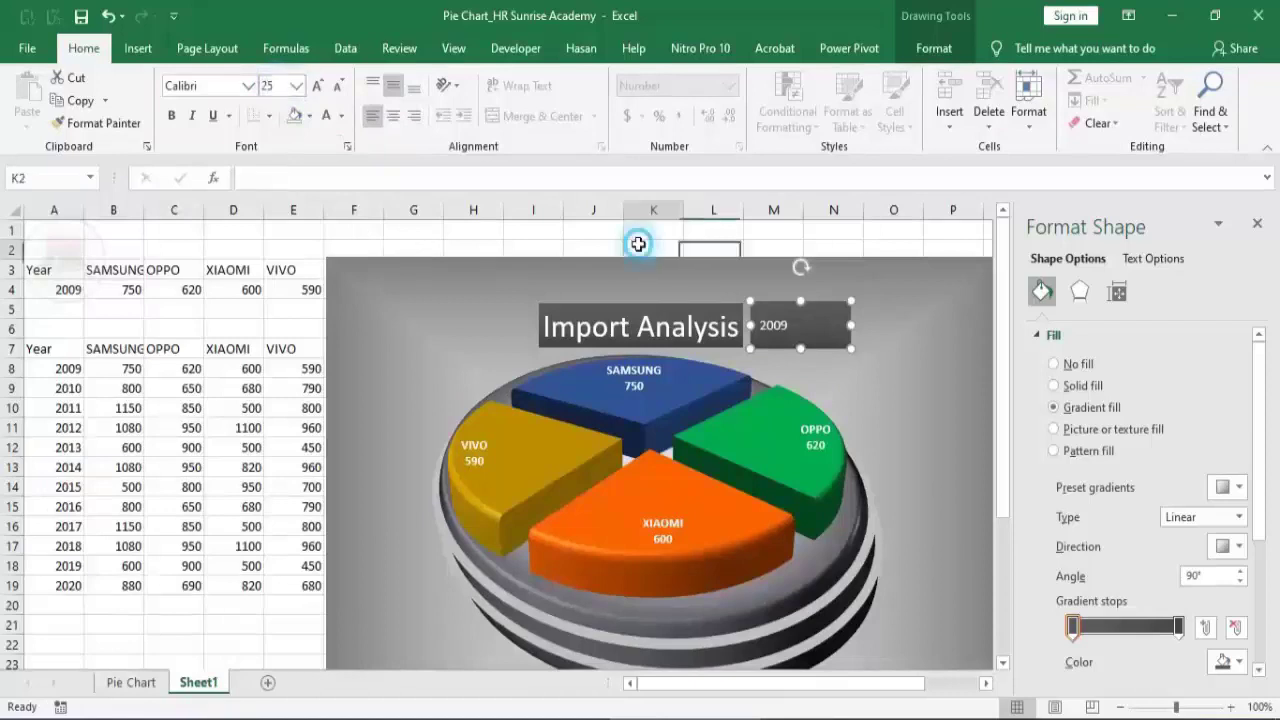
Centre the 2009 text horizontally and nudge the year box two steps left.
left_click(800, 340)
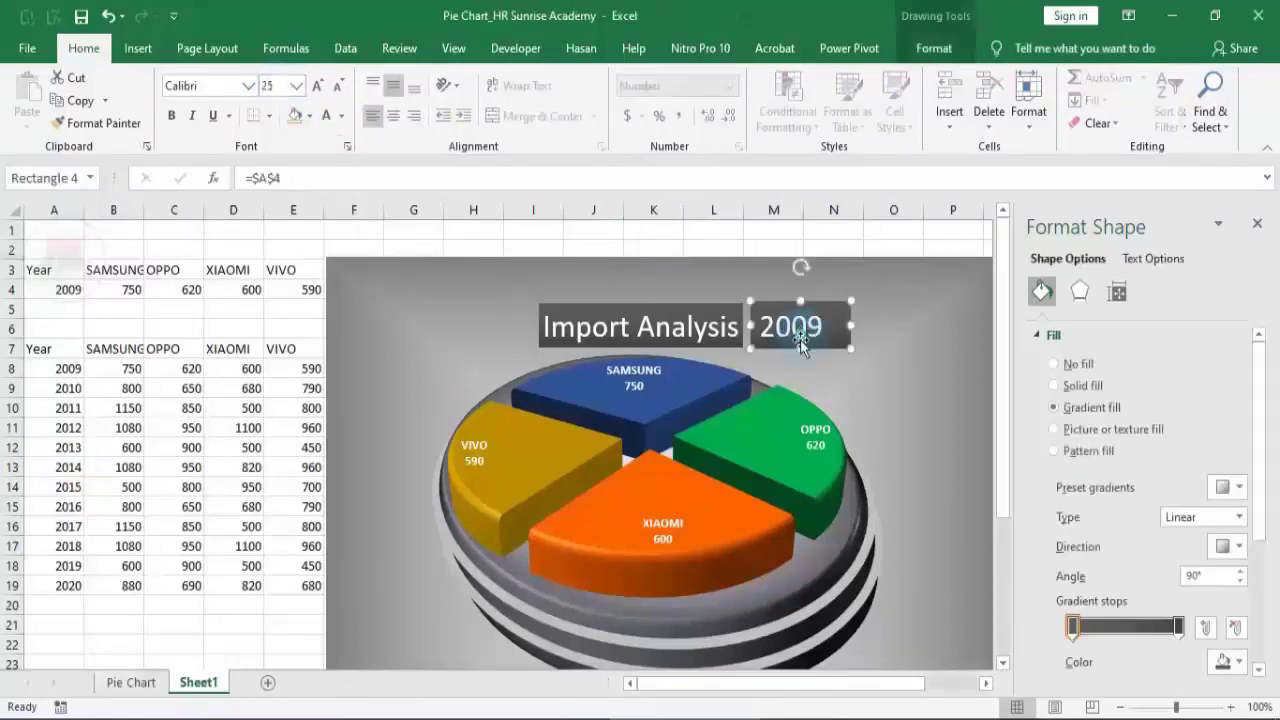
left_click(395, 117)
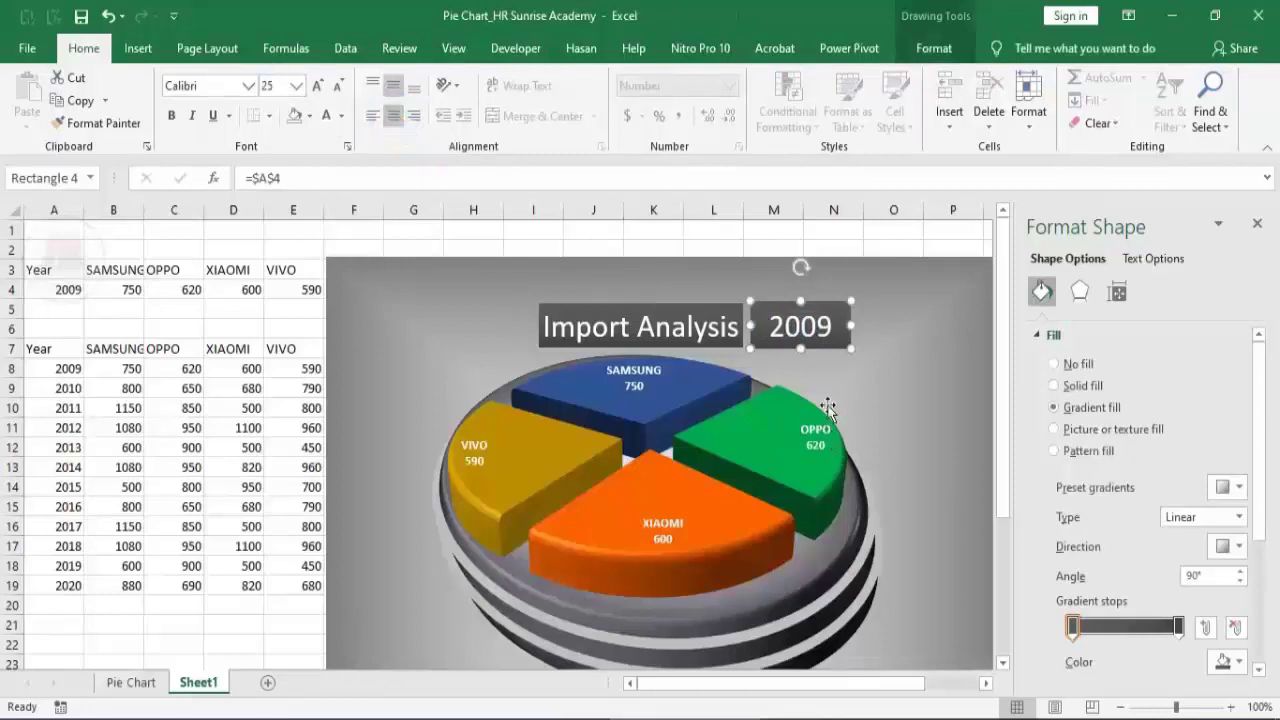
key("Left")
key("Left")
key("Left")
key("Left")
key("Left")
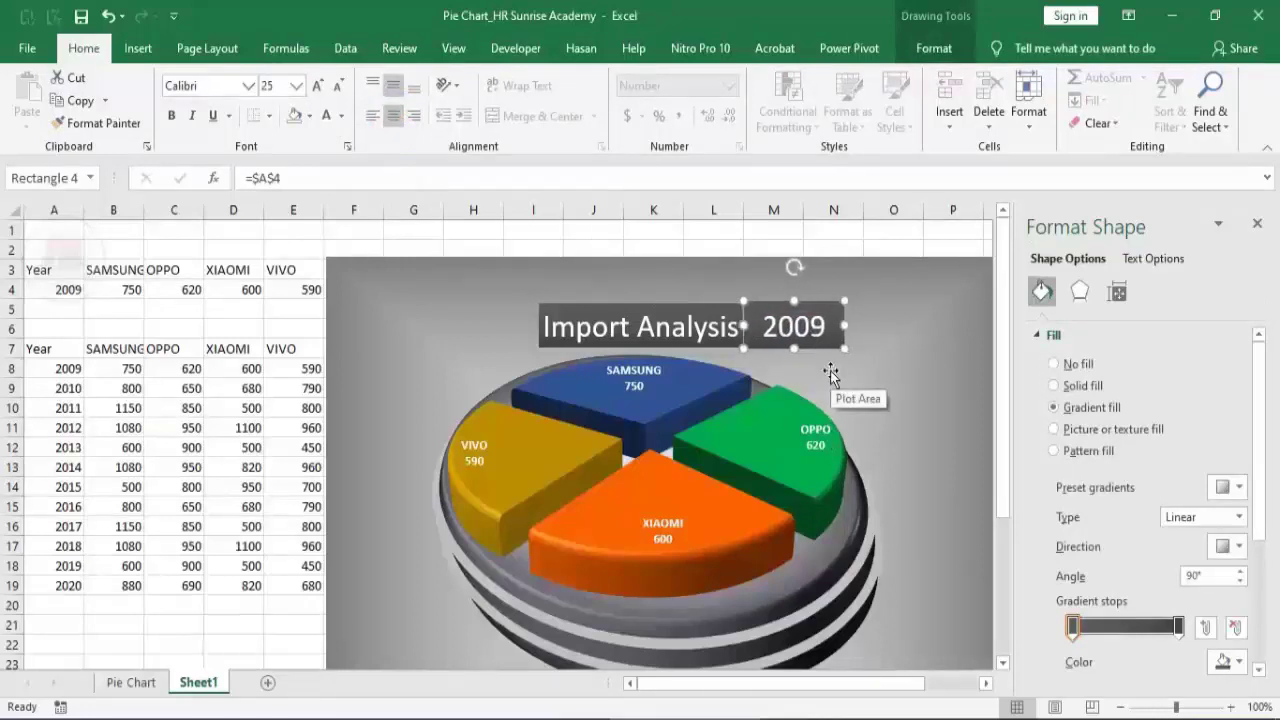
key("Left")
key("Left")
key("Left")
key("Left")
key("Left")
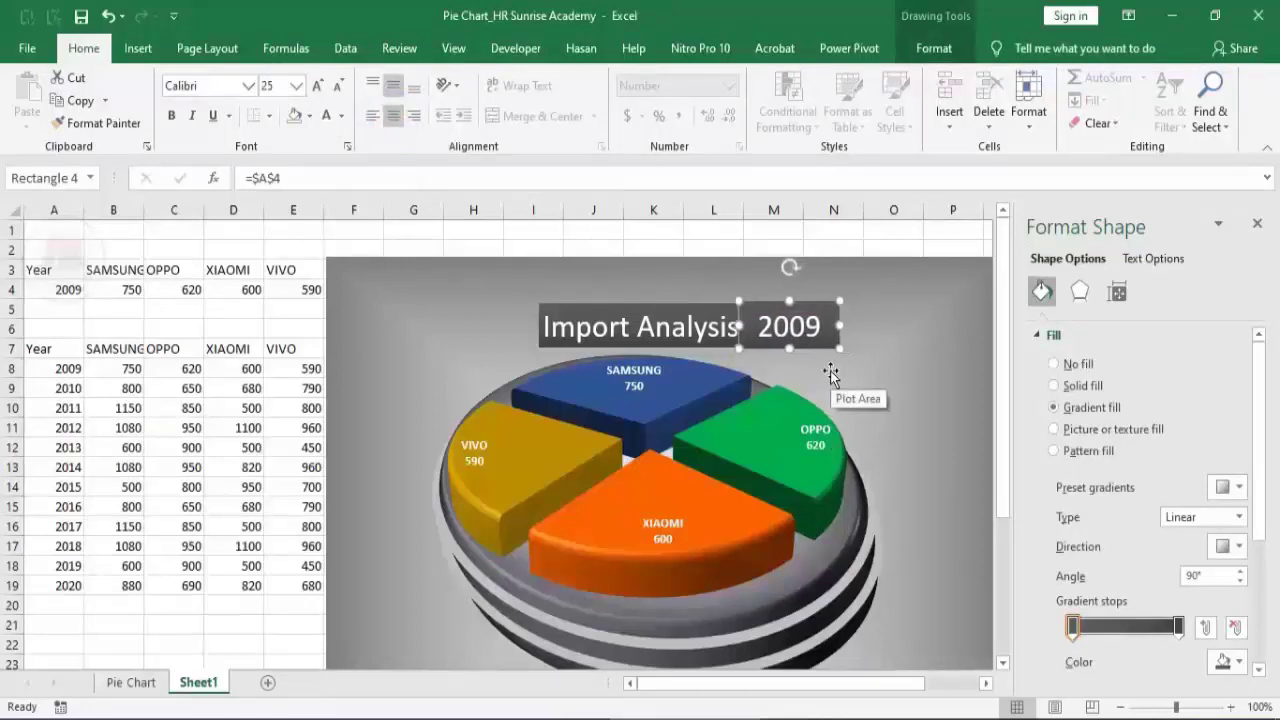
left_click(869, 232)
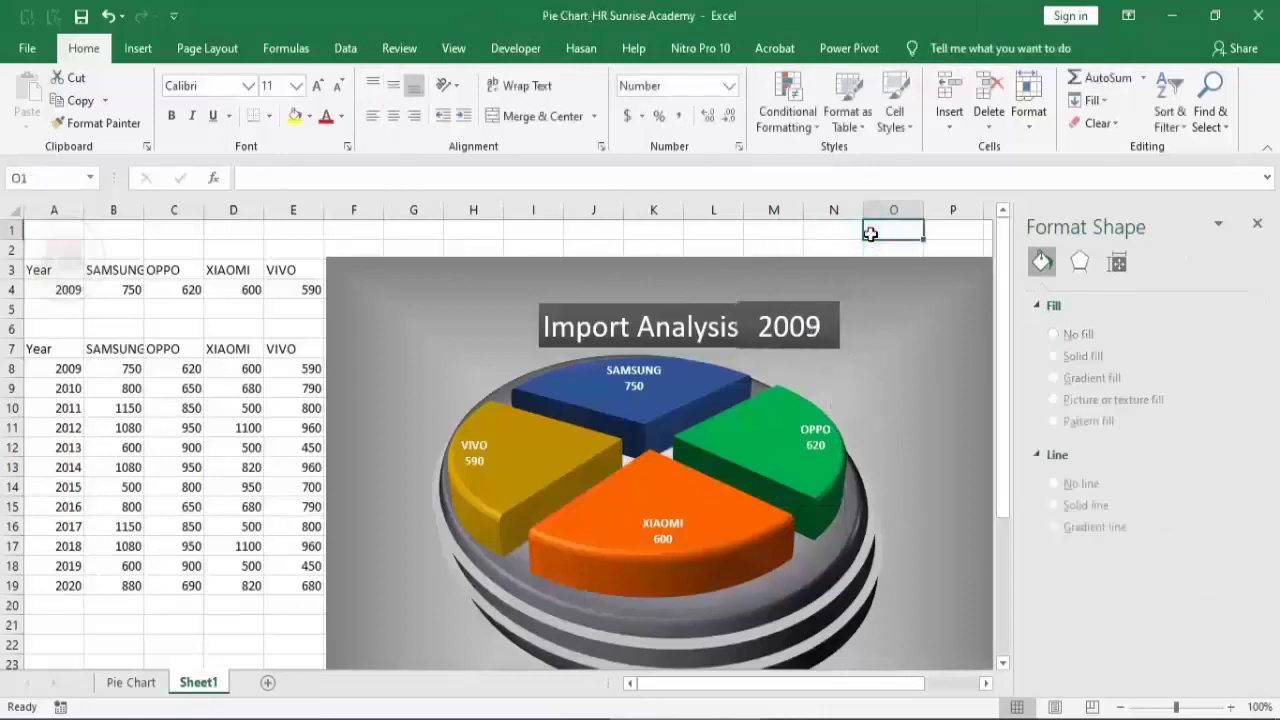
Shorten the year box slightly and align it flush with the title banner.
left_click(777, 311)
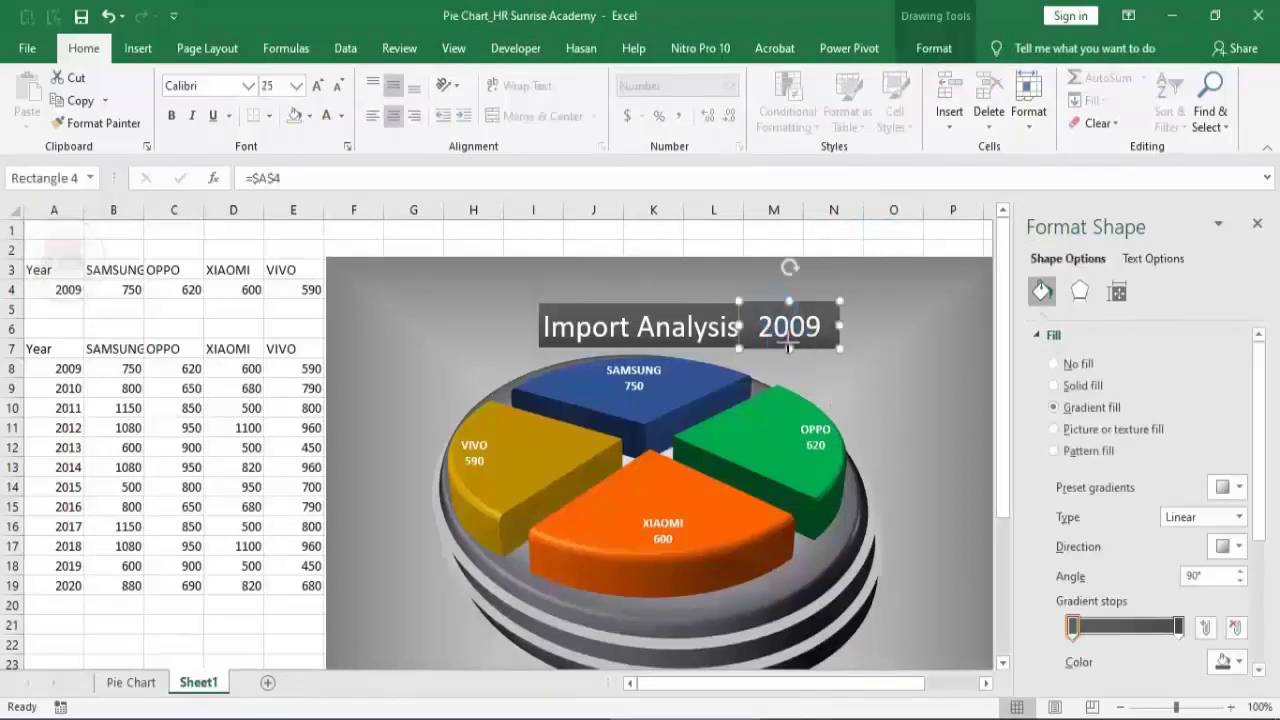
left_click_drag(789, 345, 786, 344)
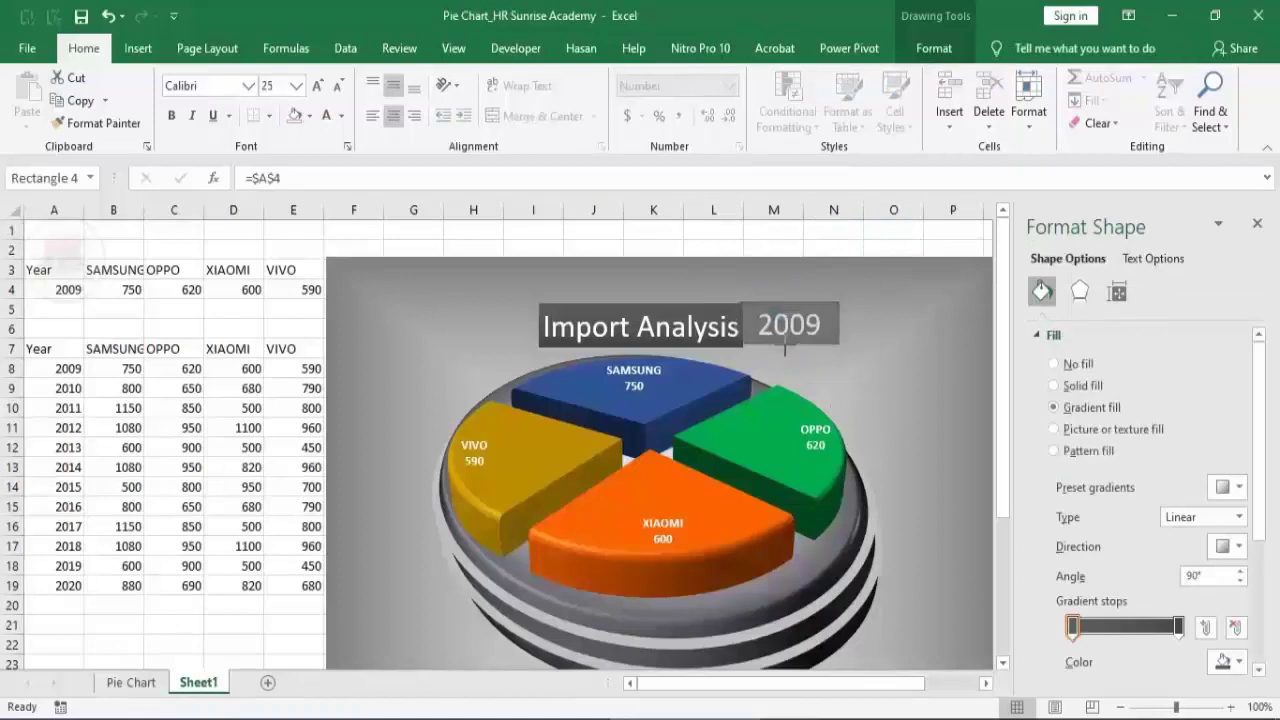
key("Down")
key("Down")
key("Down")
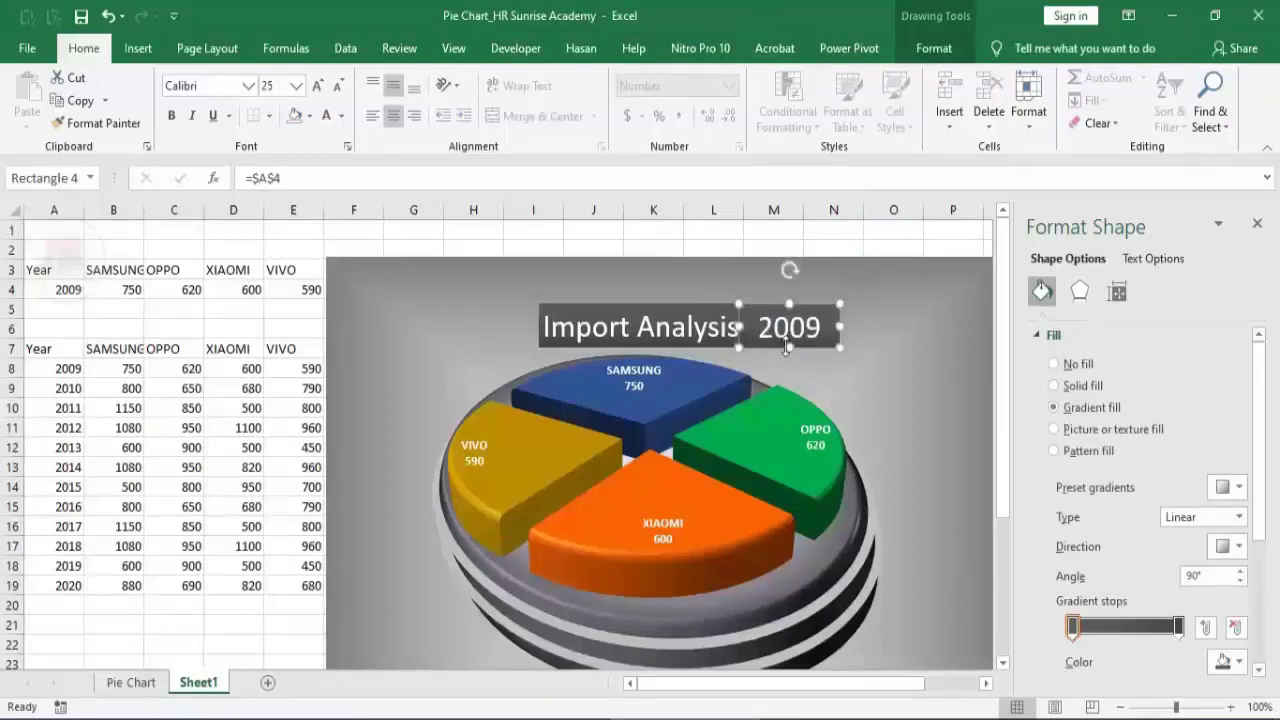
key("Up")
left_click(840, 228)
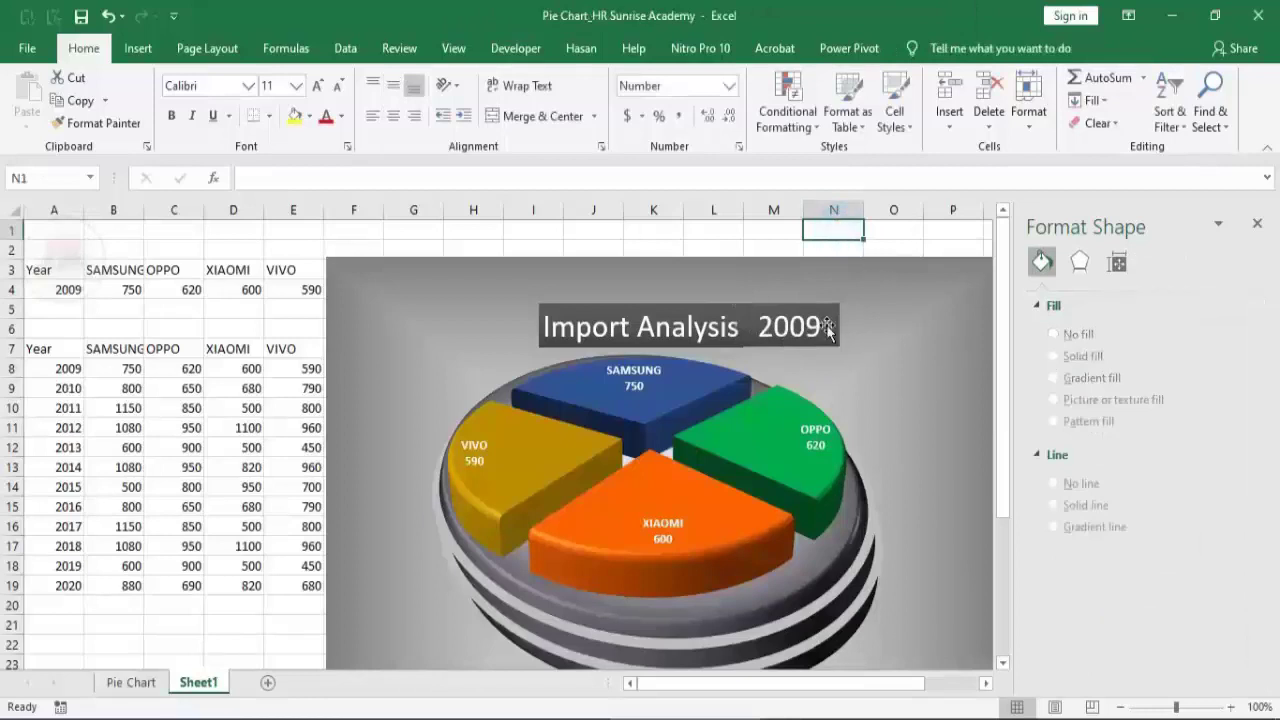
left_click_drag(800, 683, 855, 705)
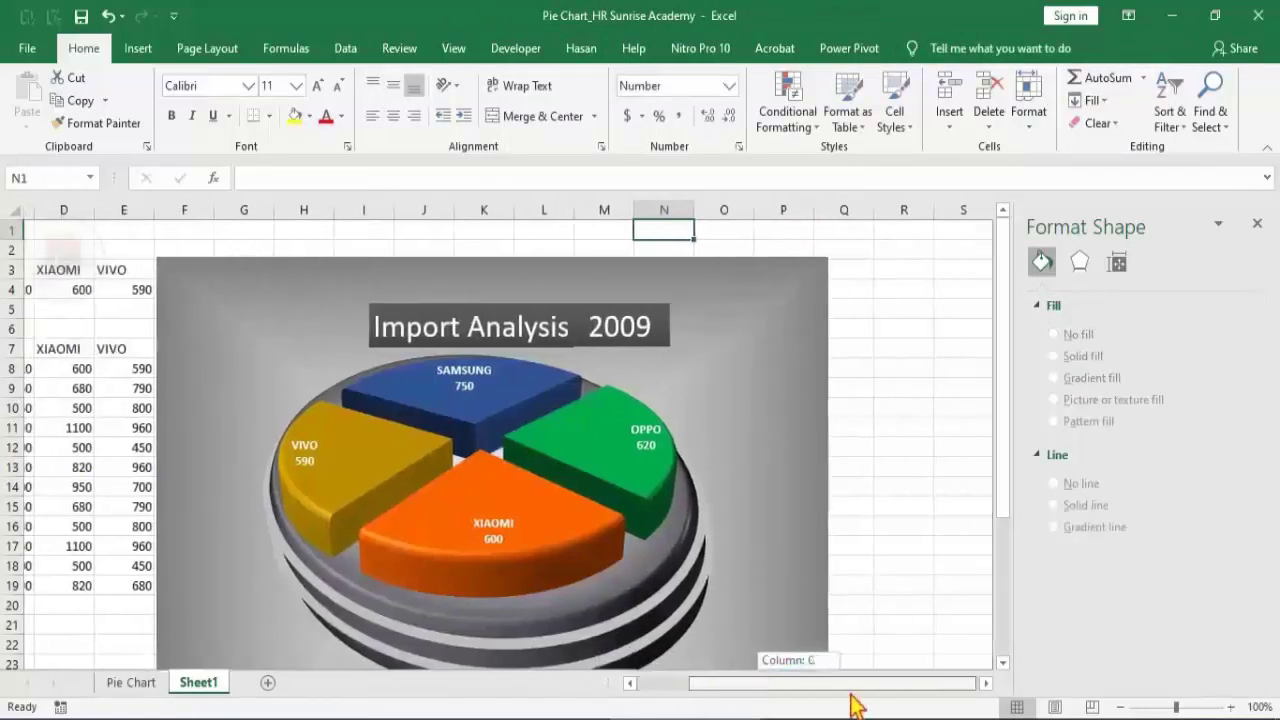
Hide the sheet gridlines and close the Format Shape pane.
left_click(987, 387)
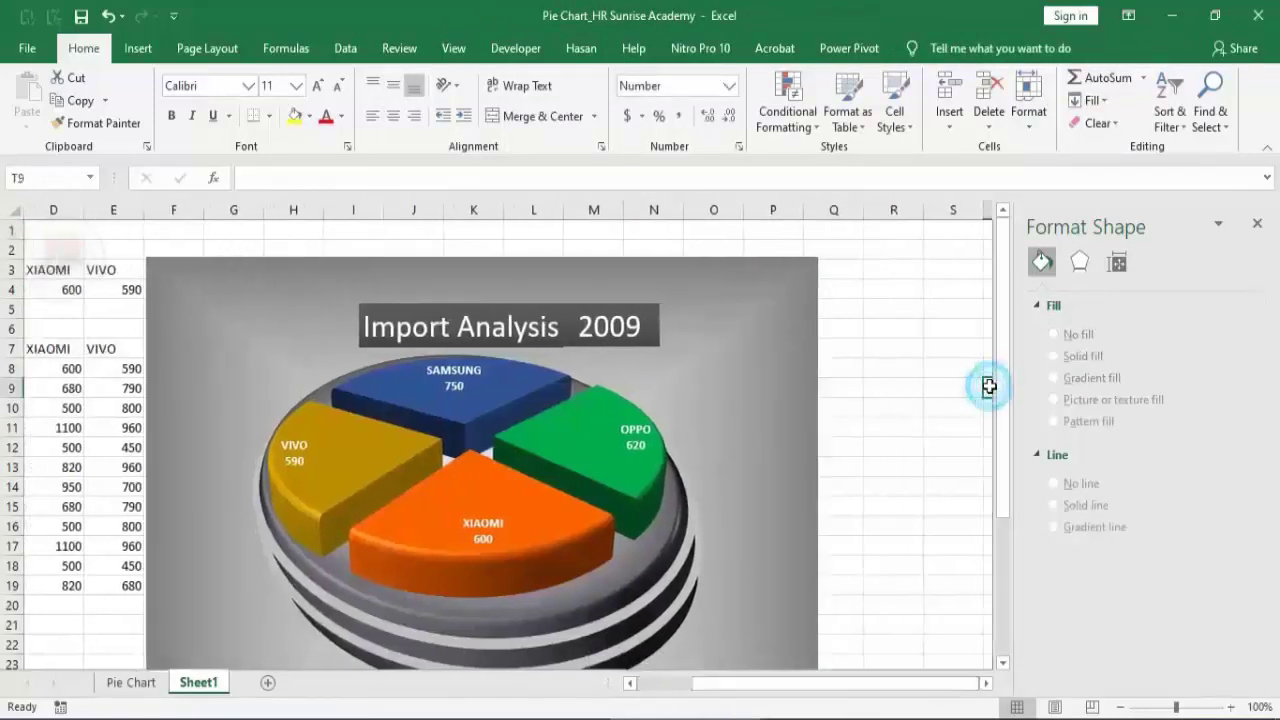
left_click(453, 52)
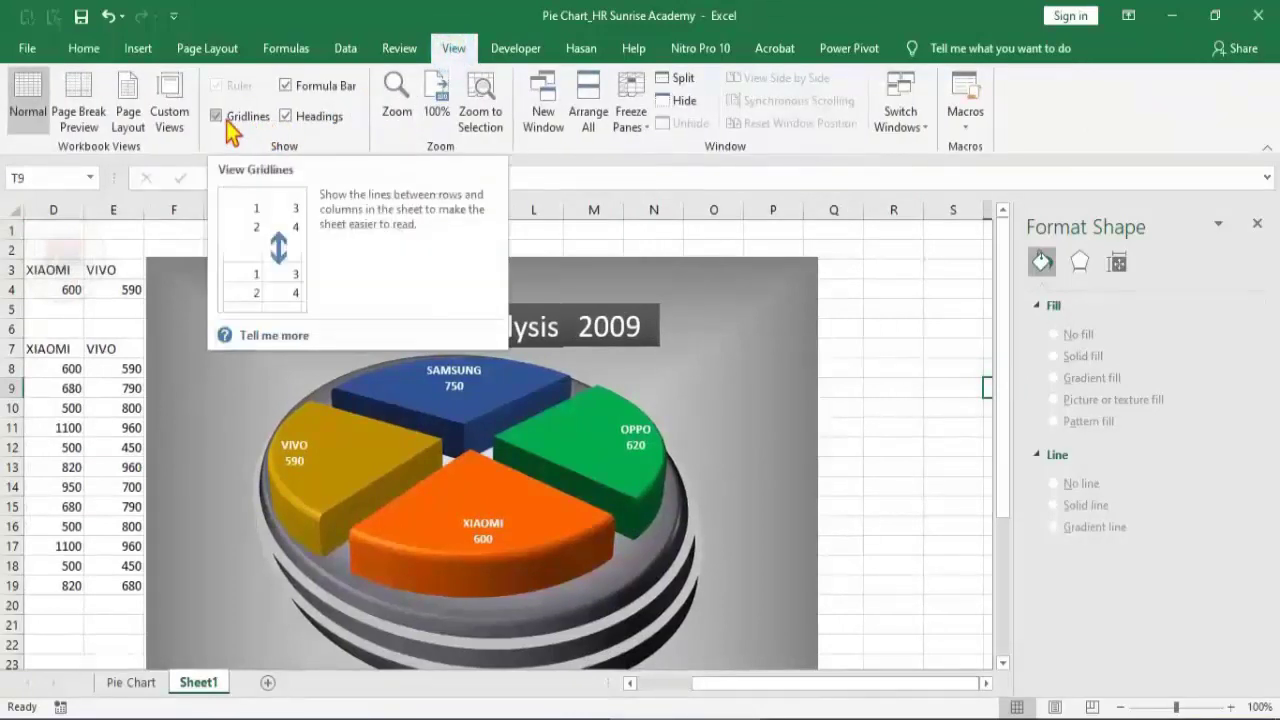
left_click(228, 118)
left_click(892, 327)
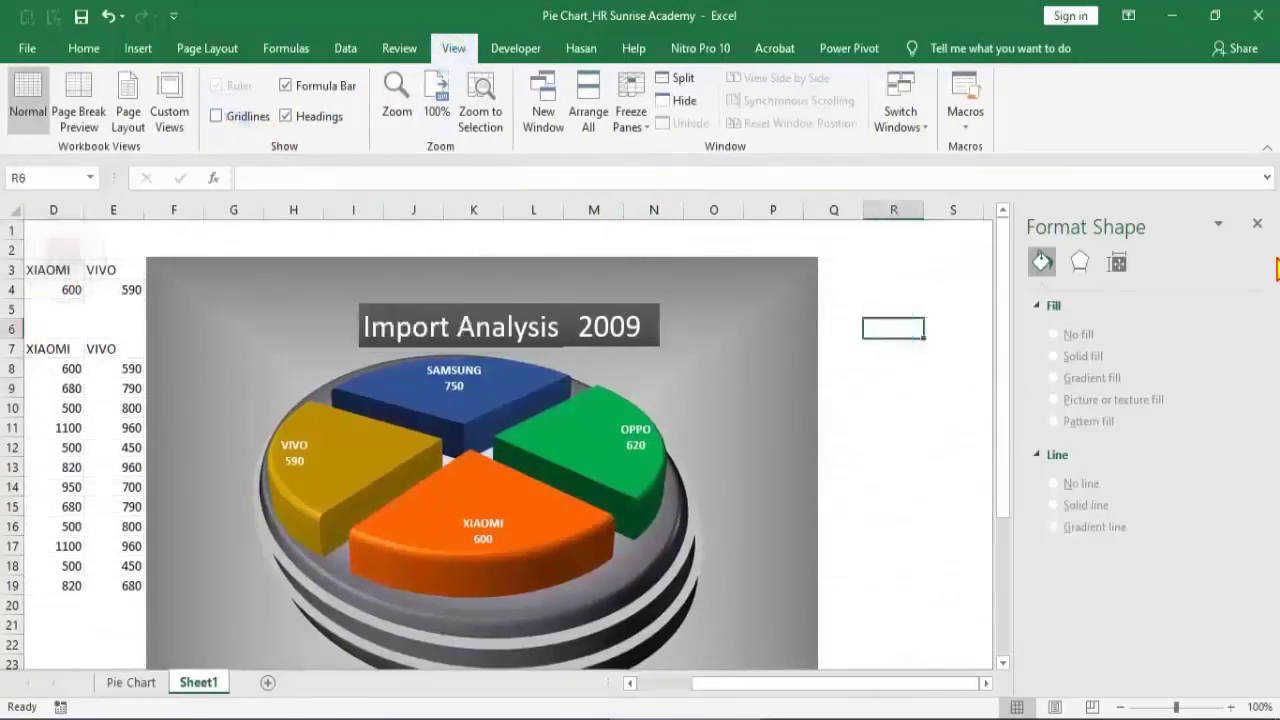
left_click(1258, 224)
left_click_drag(922, 686, 812, 698)
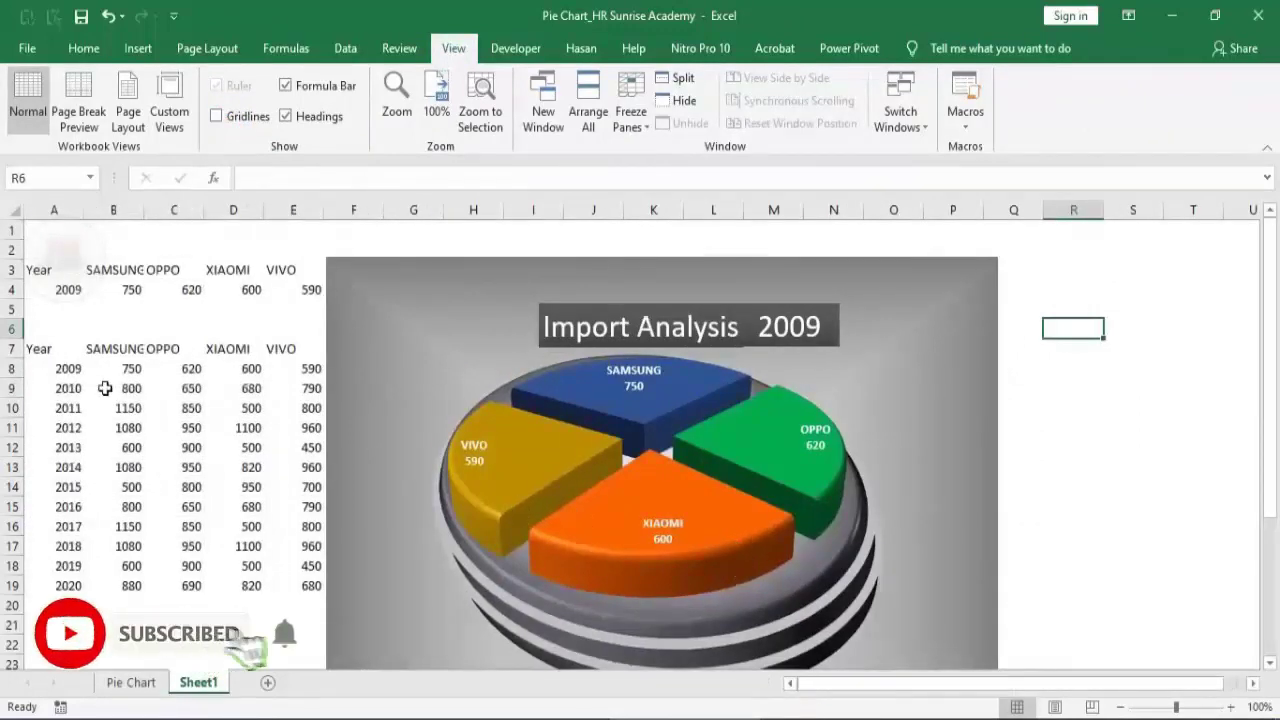
Enter 2010 in cell A4 so the chart and year box show 2010 values.
left_click(44, 290)
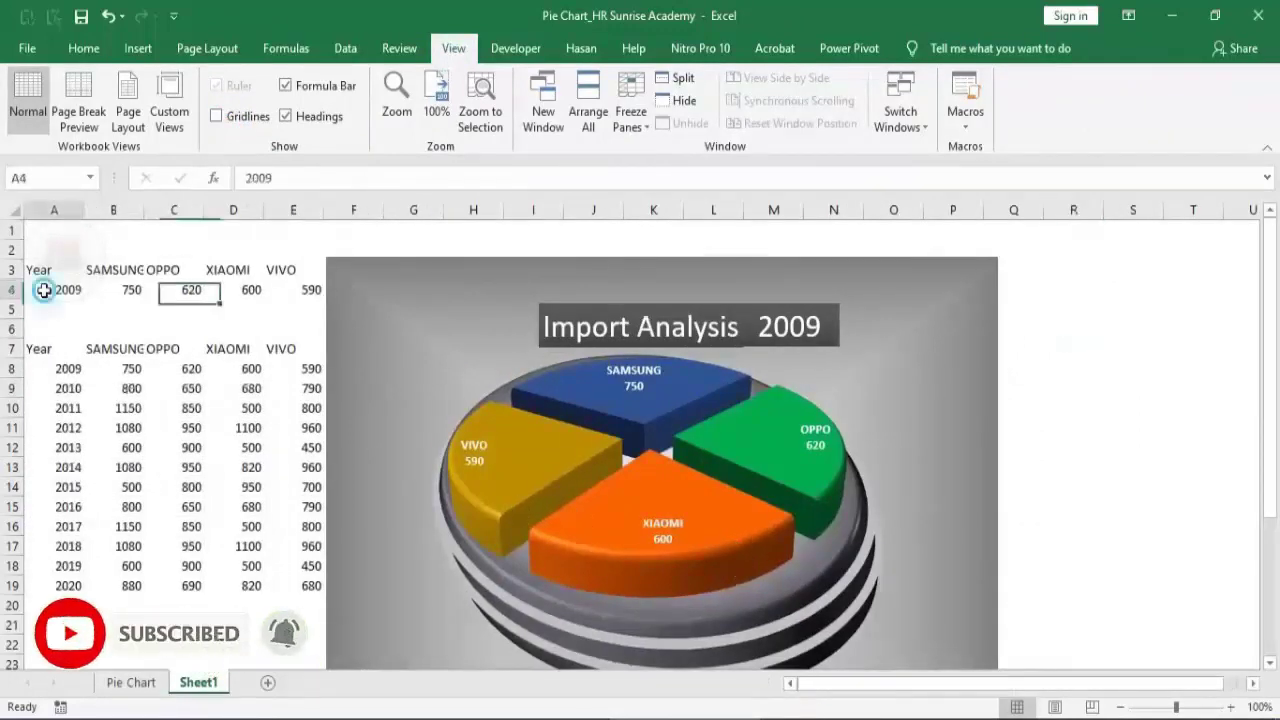
type("2")
key("Return")
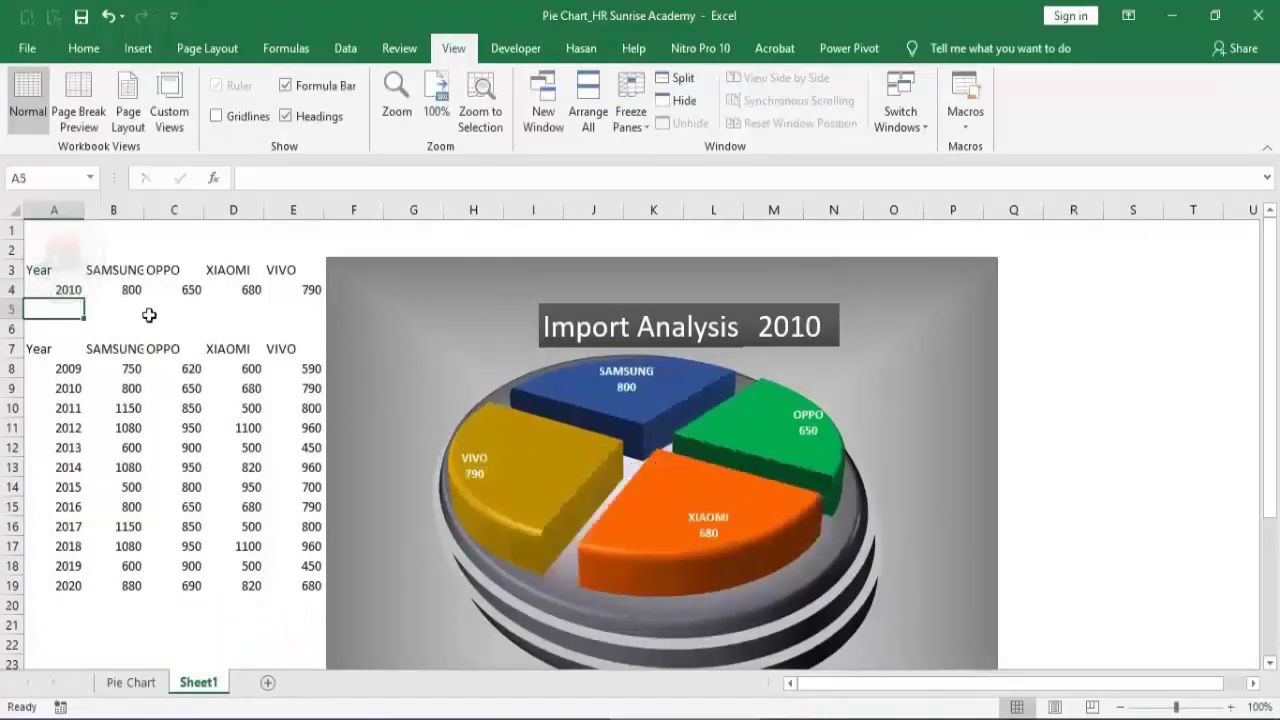
Browse the Developer and Insert ribbons, then bring up the ribbon customisation menu.
left_click(514, 57)
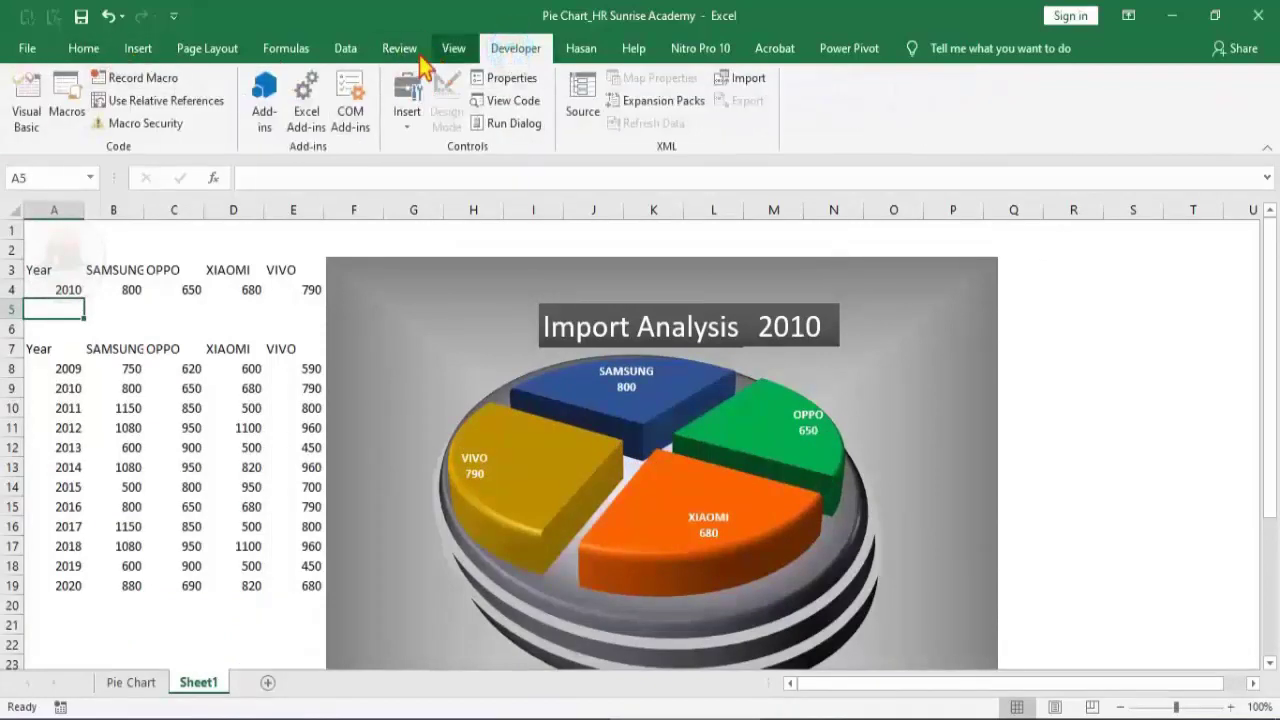
left_click(136, 50)
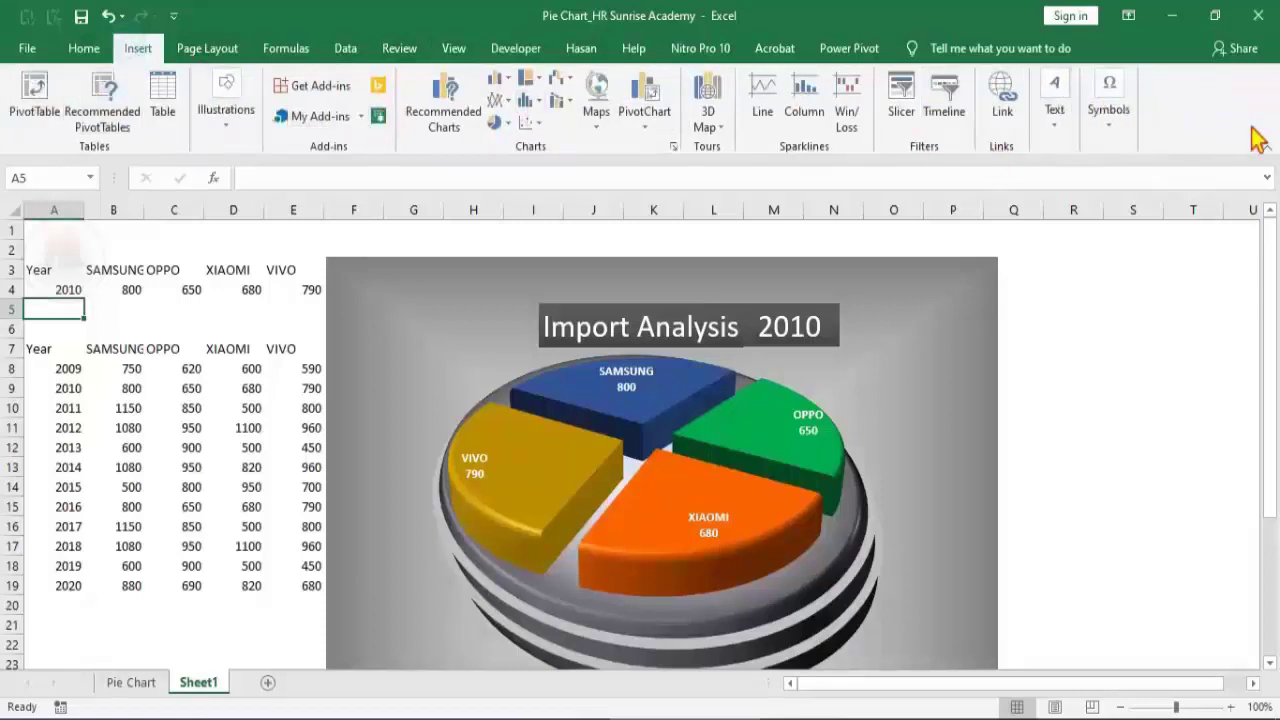
right_click(1190, 103)
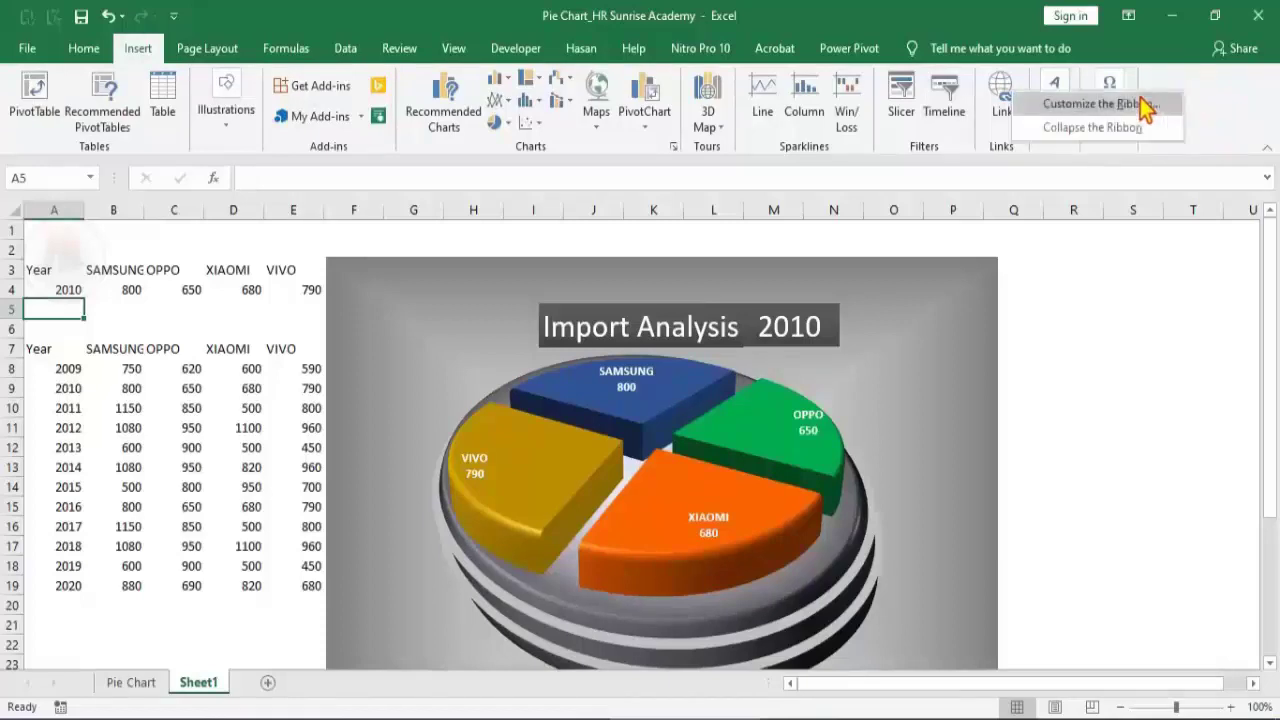
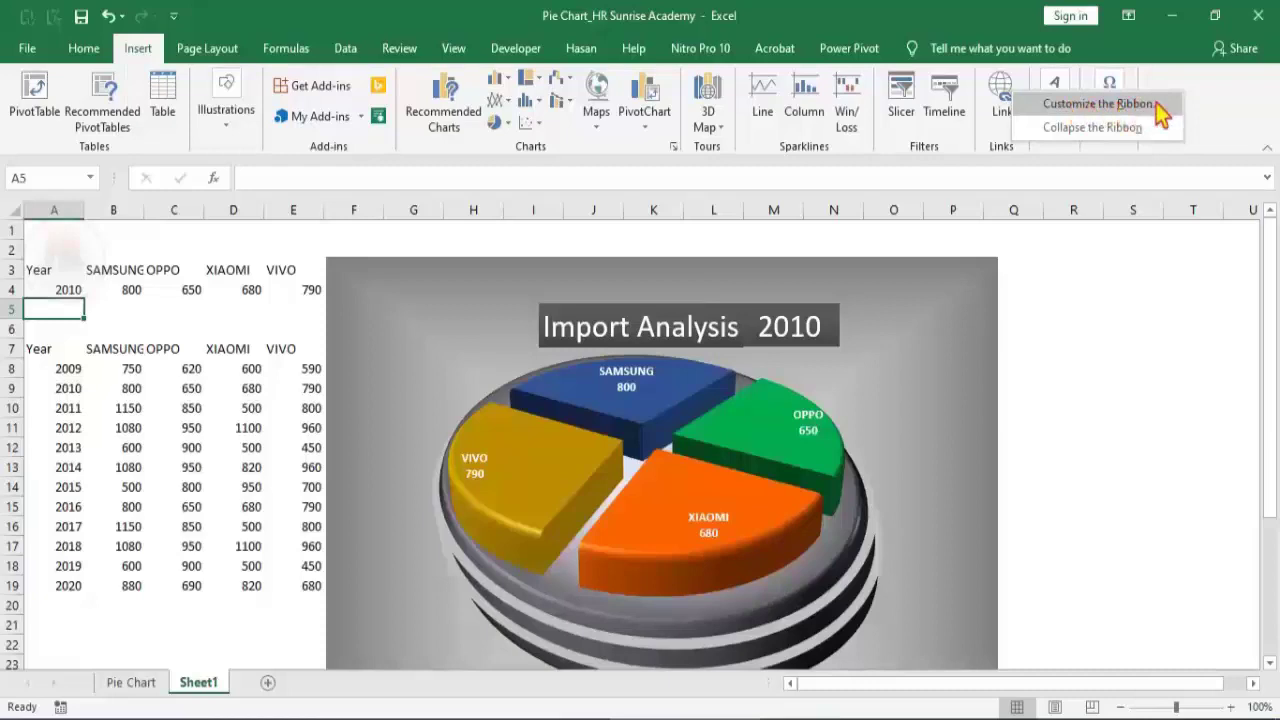
Turn the Developer tab off and back on in the ribbon customization settings.
left_click(1100, 104)
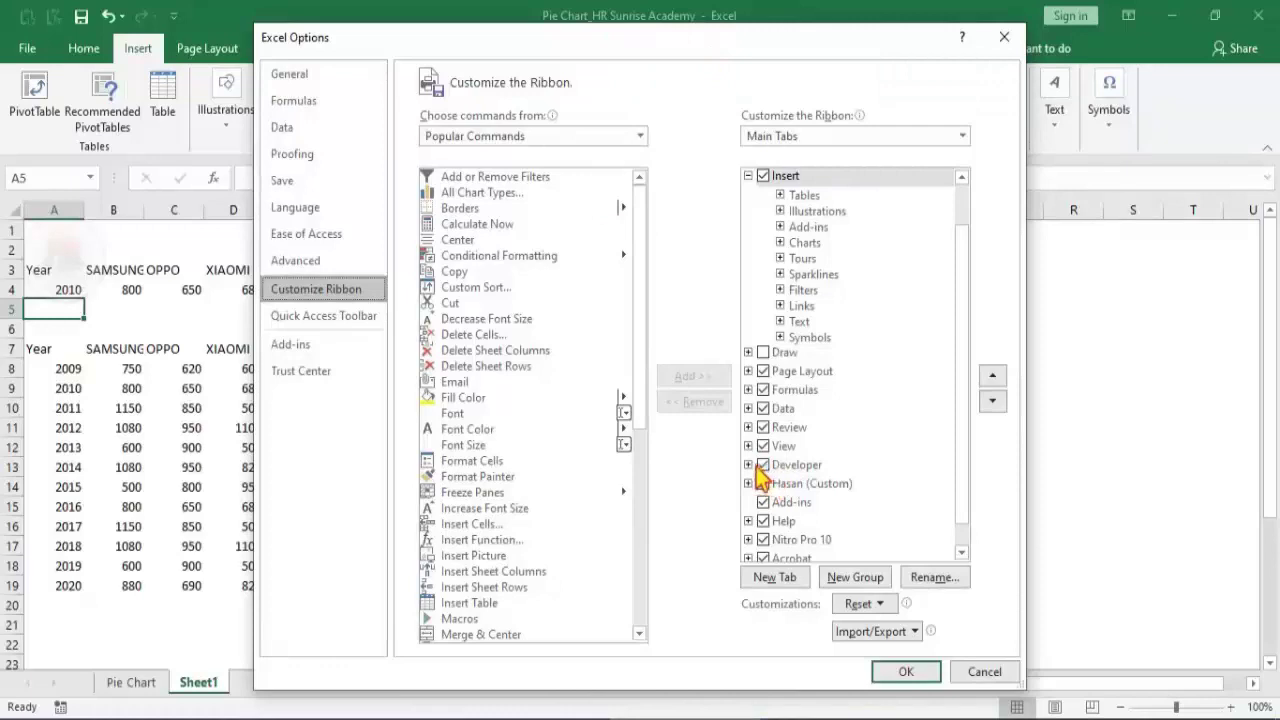
left_click(762, 466)
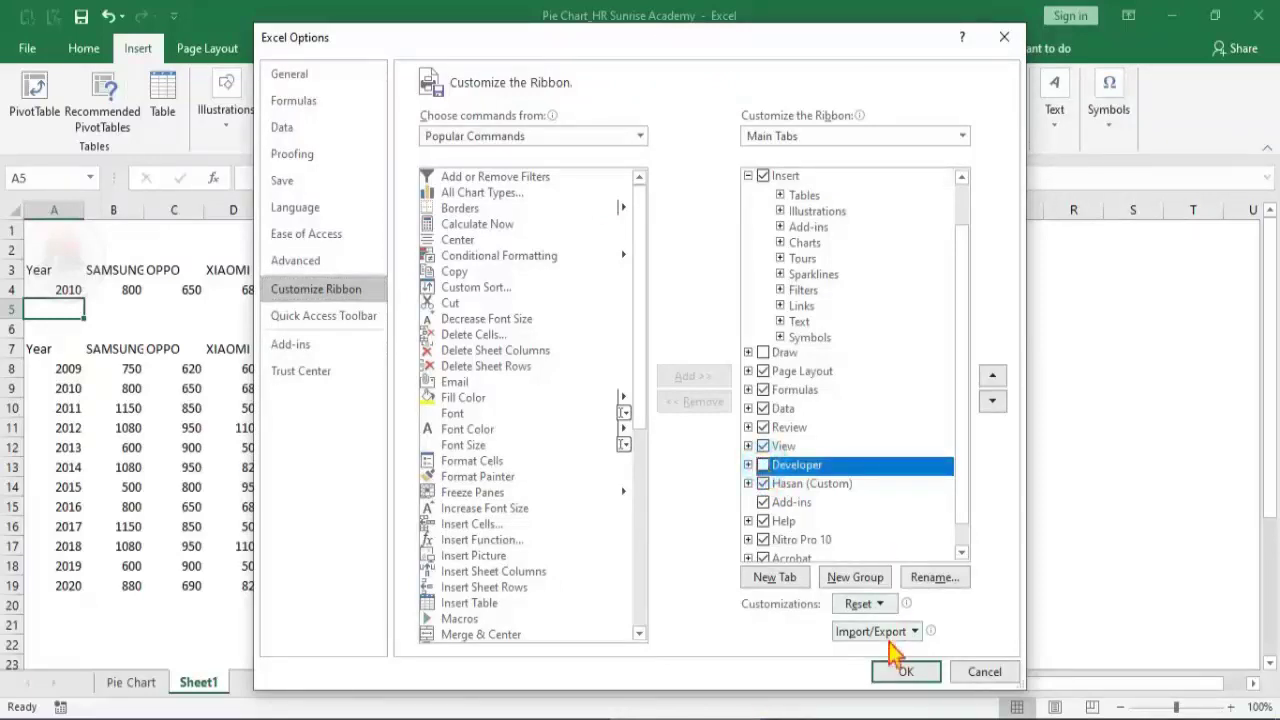
left_click(903, 669)
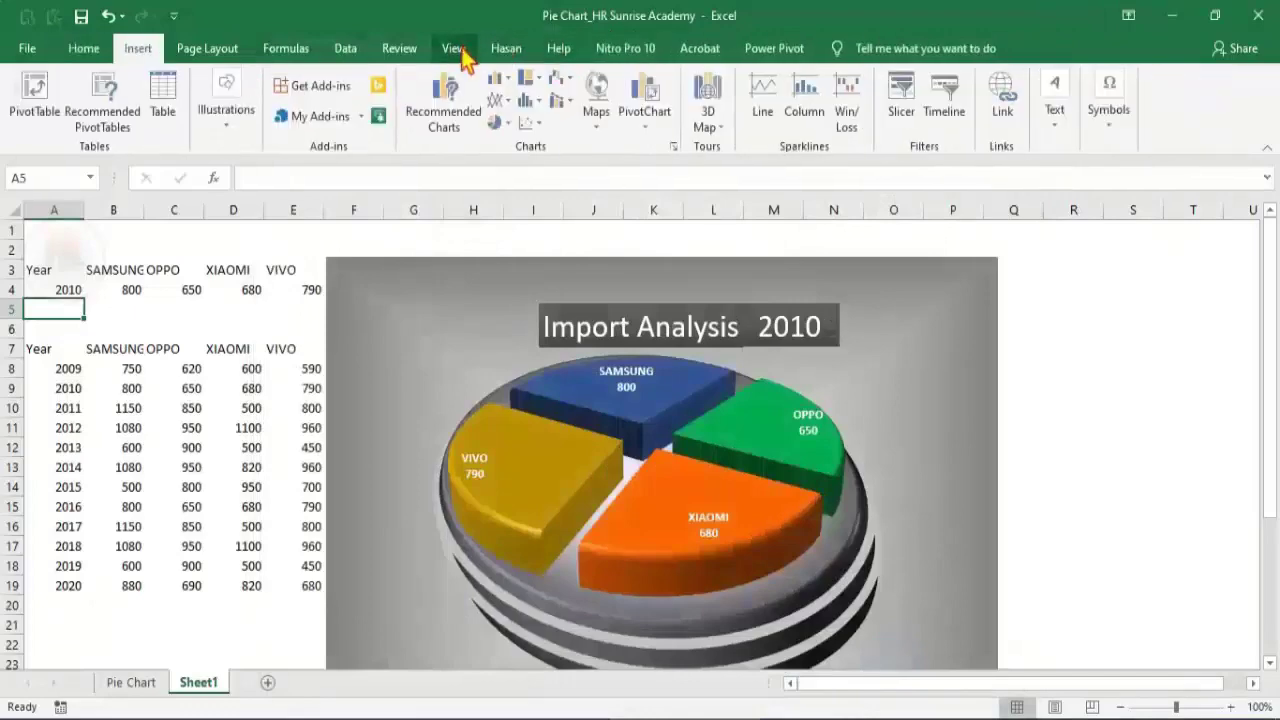
right_click(1163, 119)
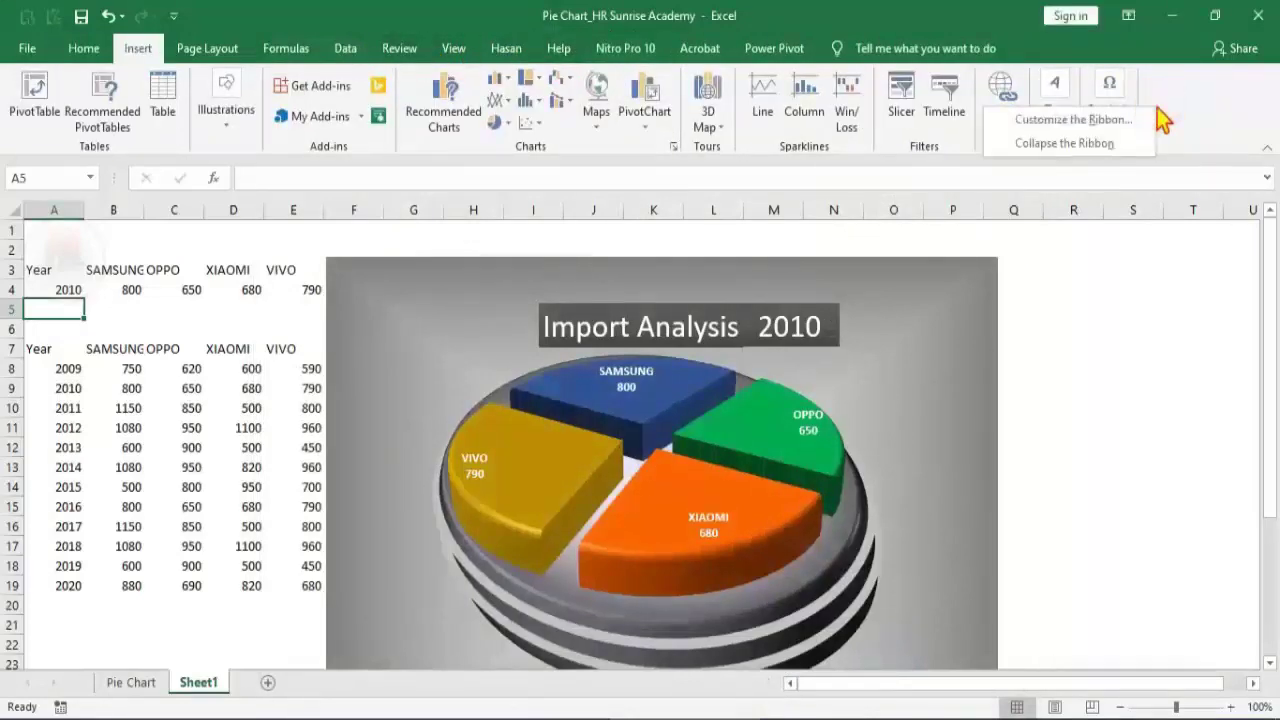
left_click(1103, 130)
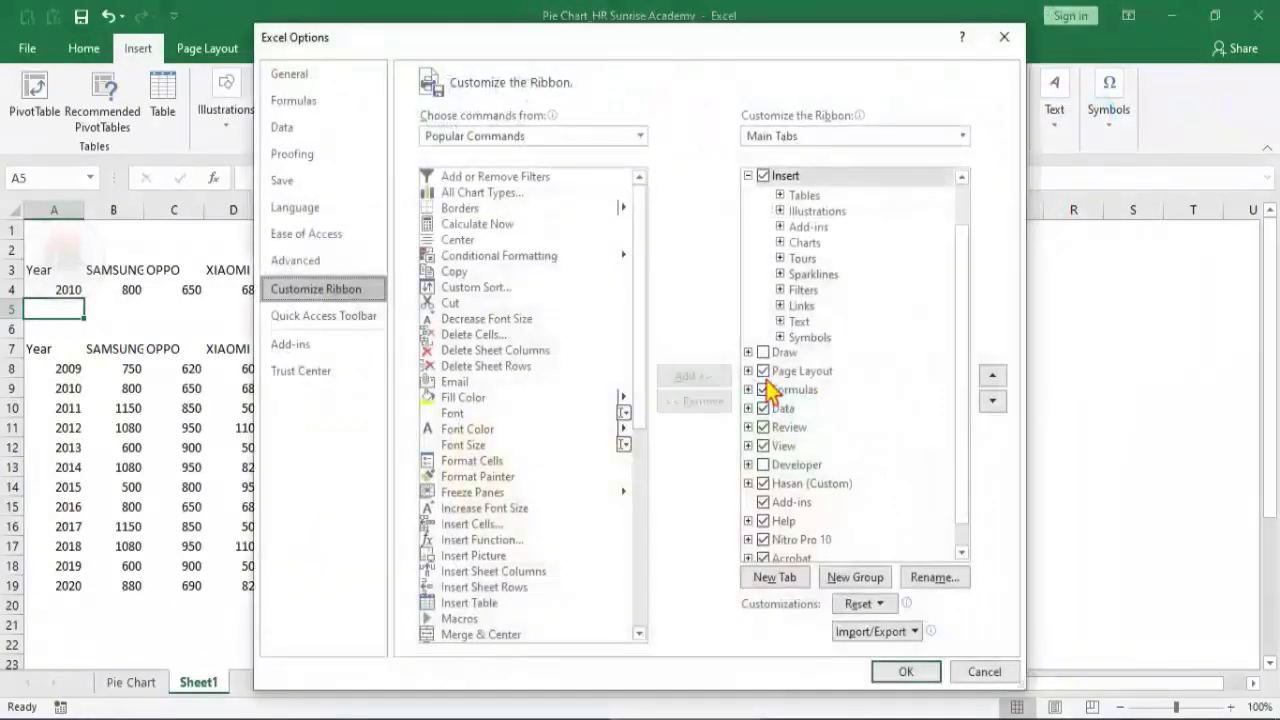
left_click(763, 465)
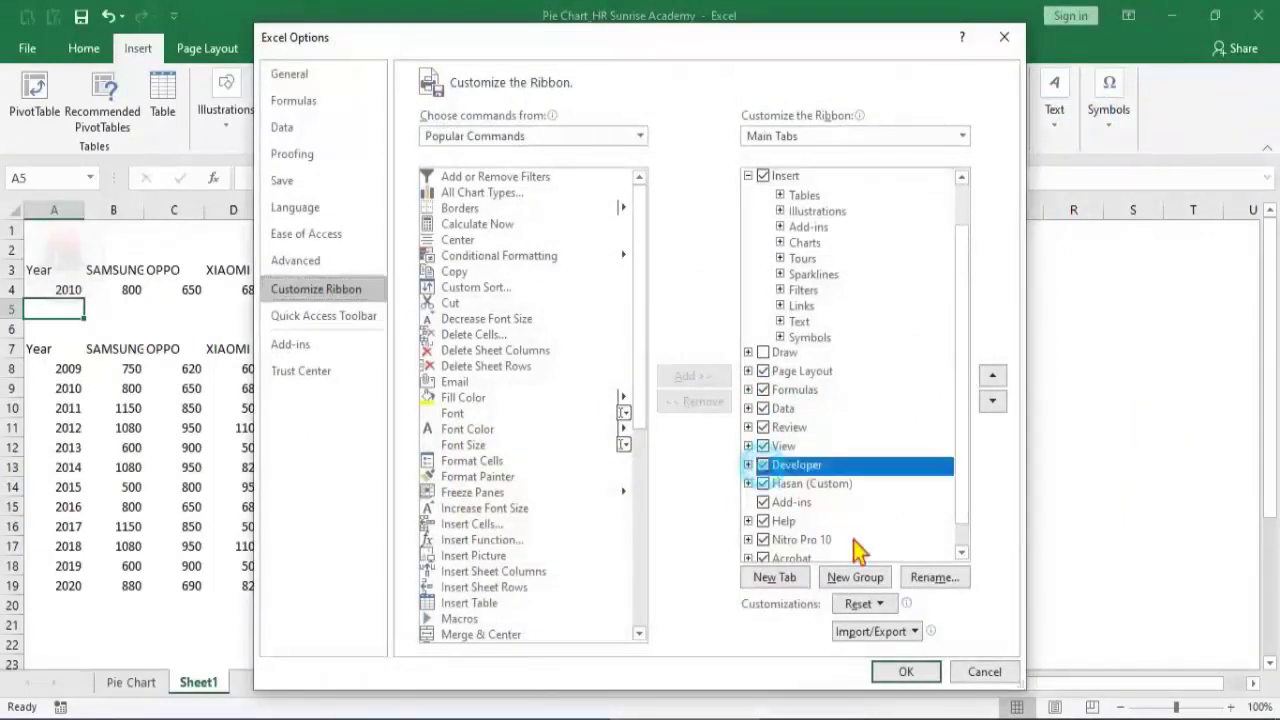
left_click(905, 671)
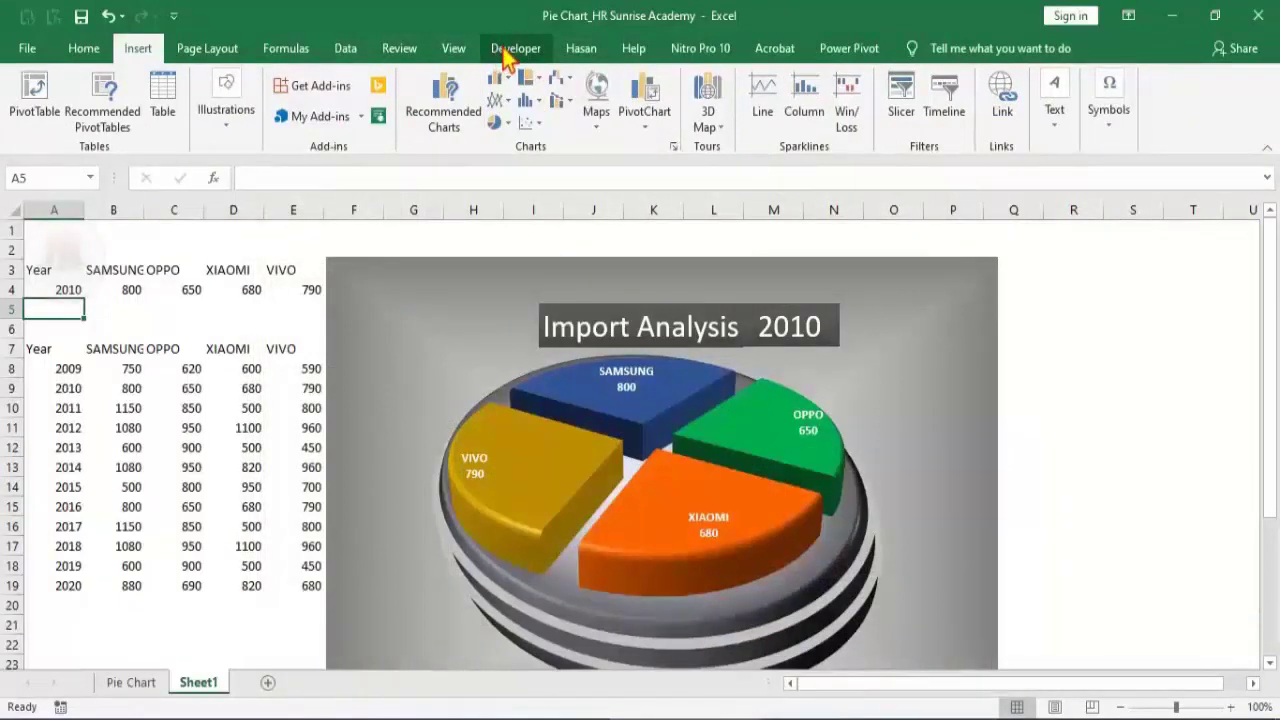
Draw a spin button form control beside the pie chart near column S.
left_click(527, 58)
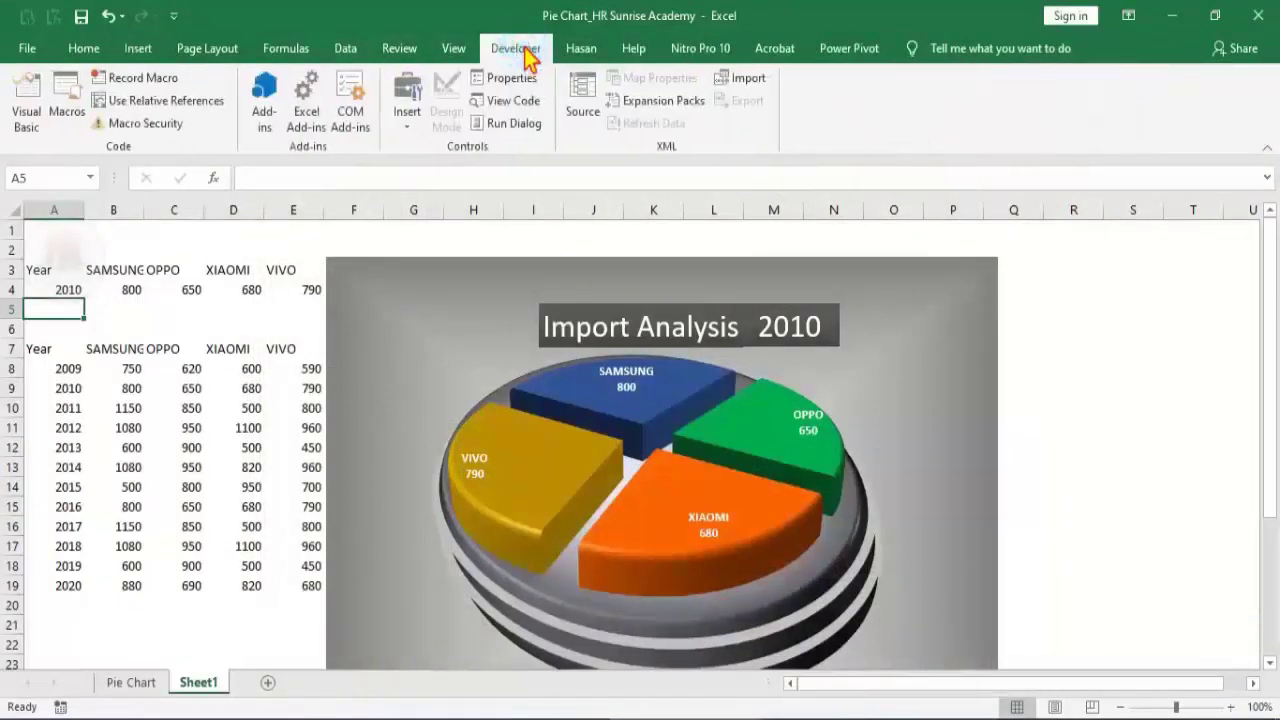
left_click(406, 130)
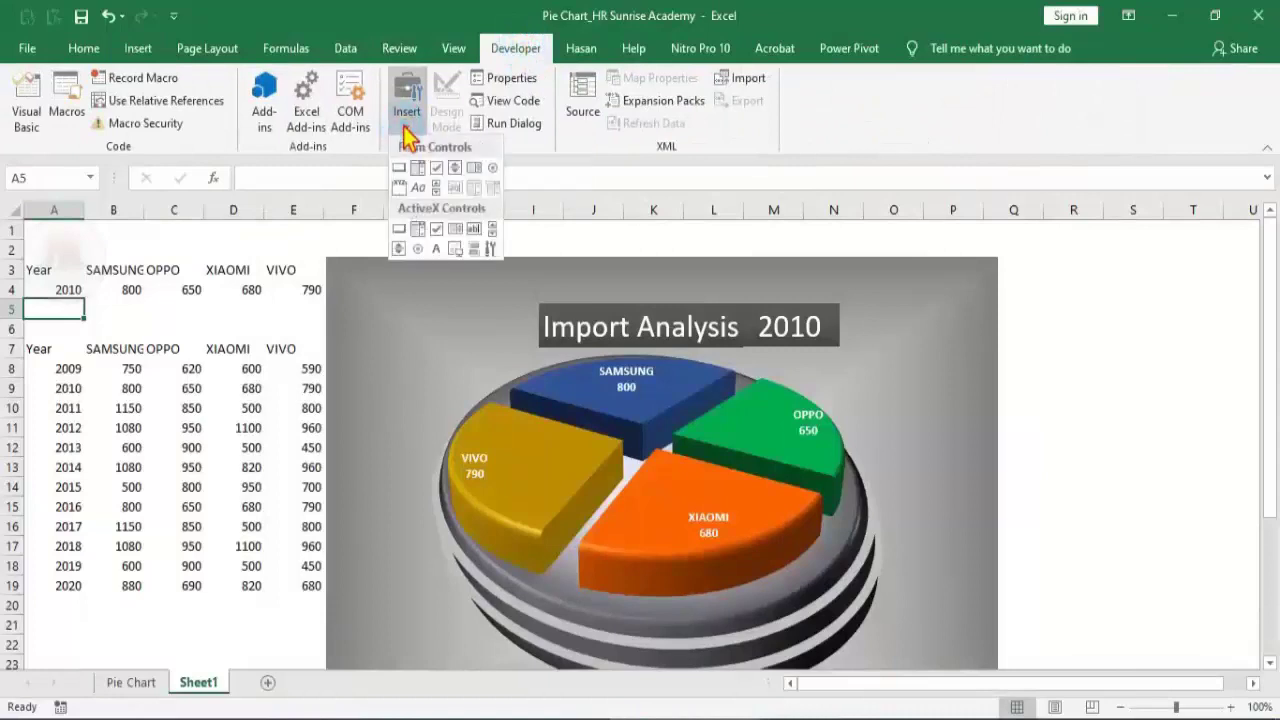
left_click(455, 169)
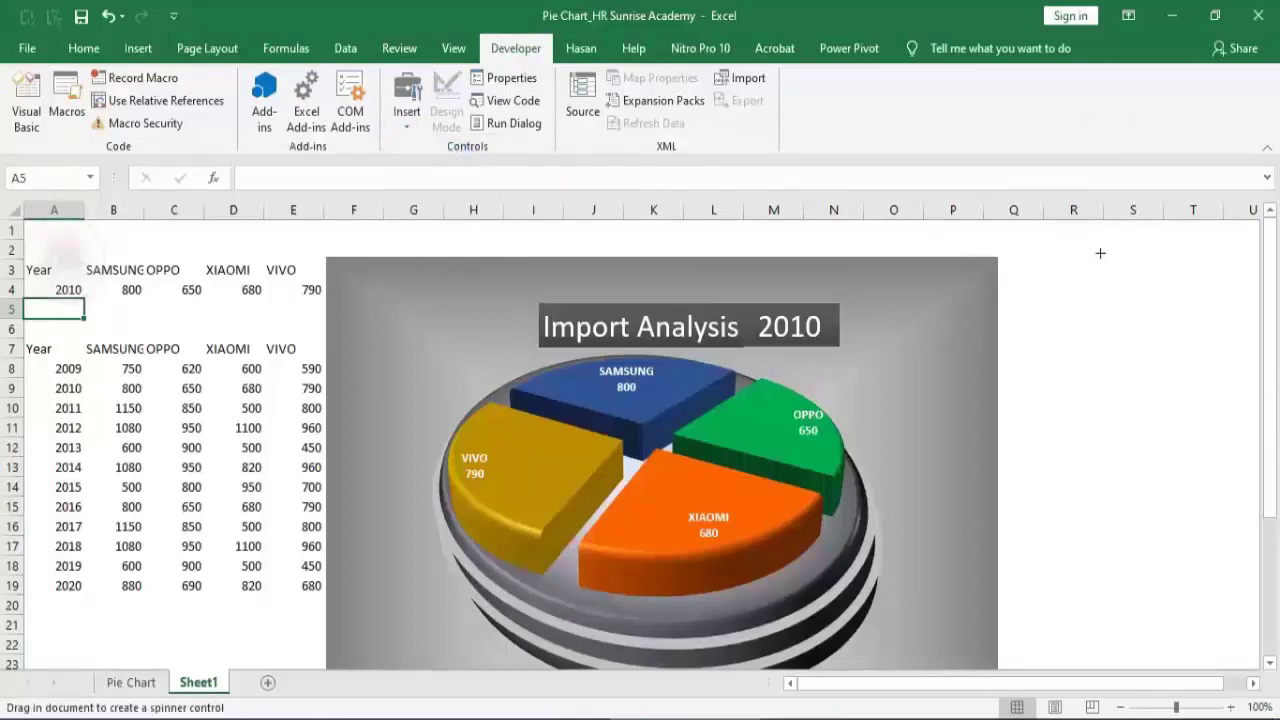
left_click_drag(1102, 240, 1162, 316)
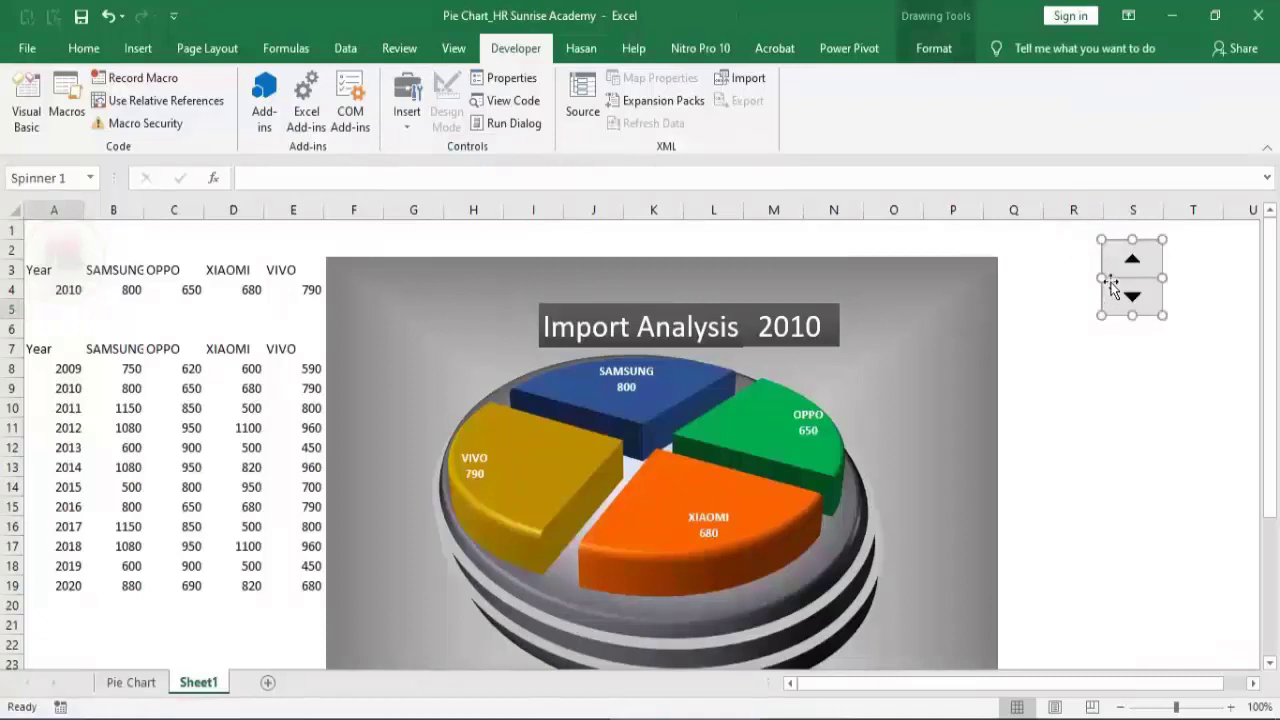
Format Spinner 1 with minimum 2009, maximum 2020, increment 1 and cell link $A$4.
right_click(1118, 279)
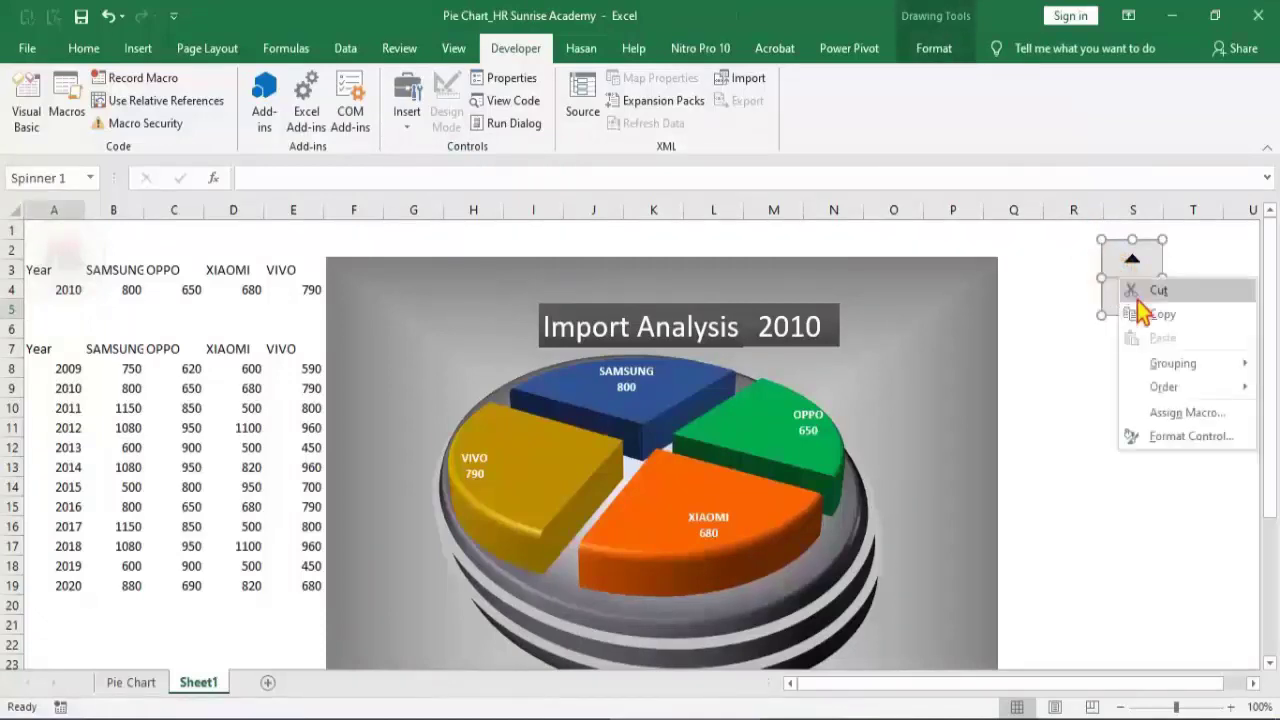
left_click(1190, 436)
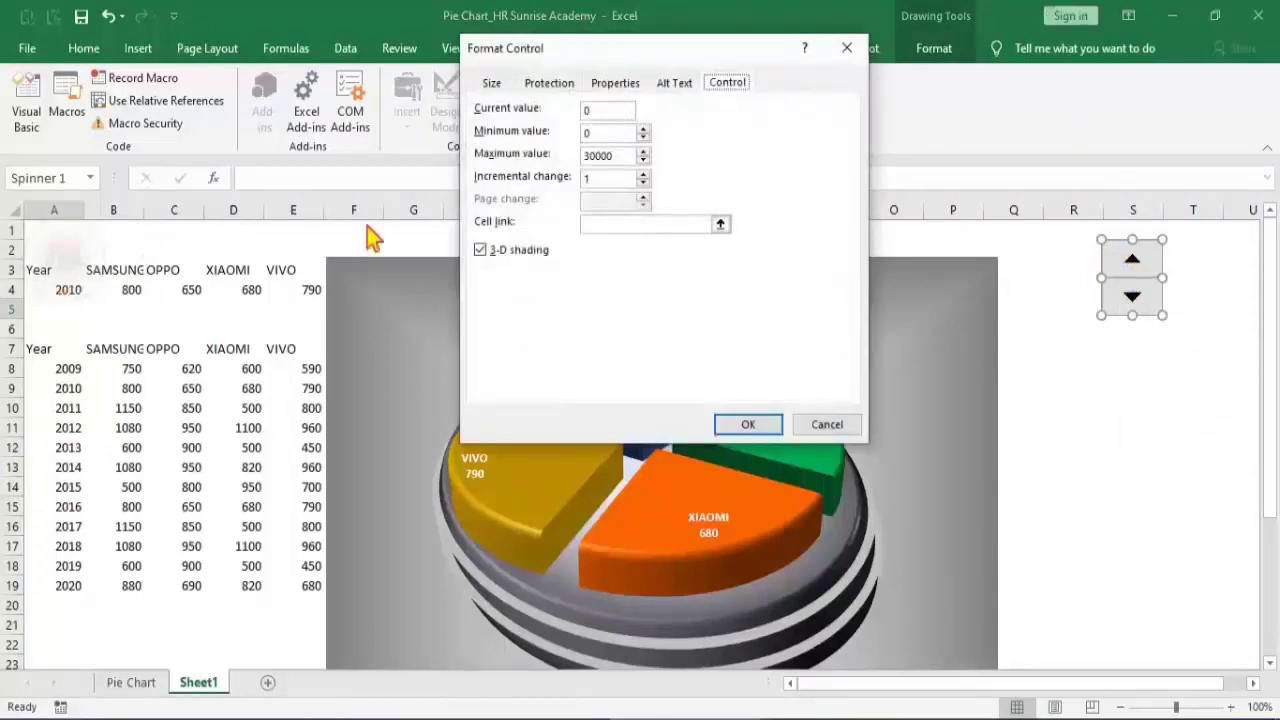
double_click(609, 111)
type("2010")
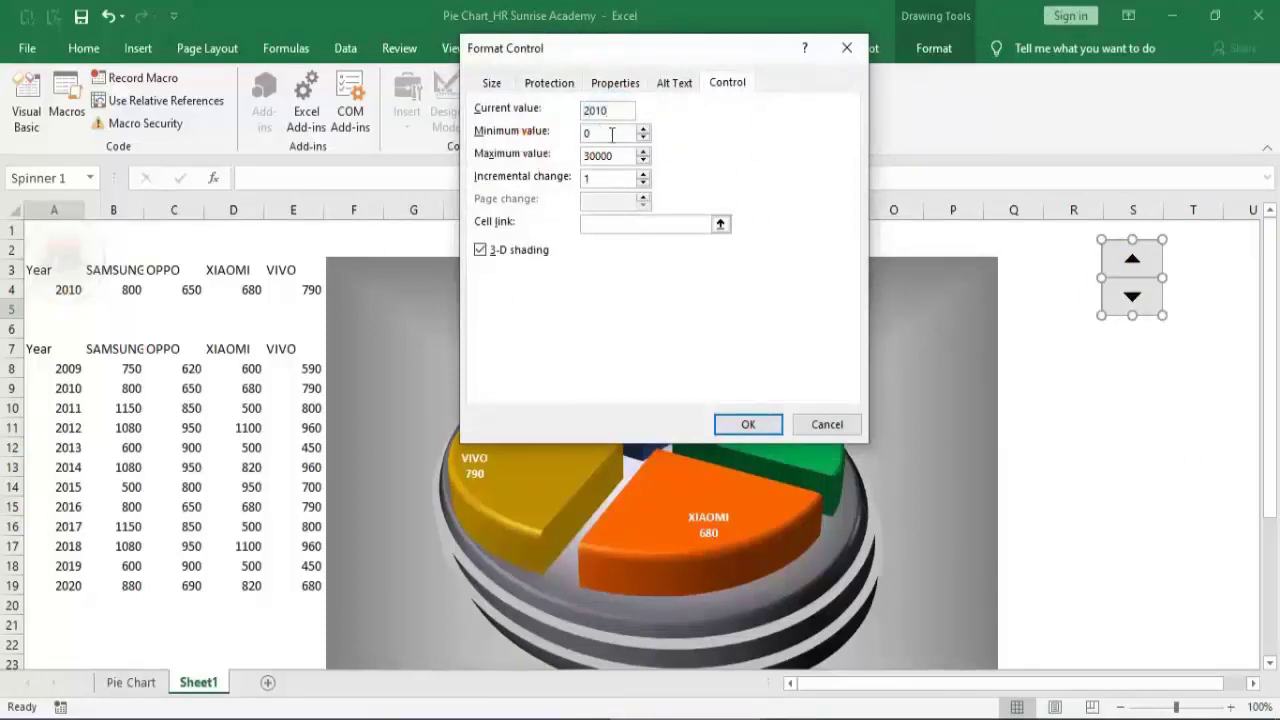
left_click(603, 137)
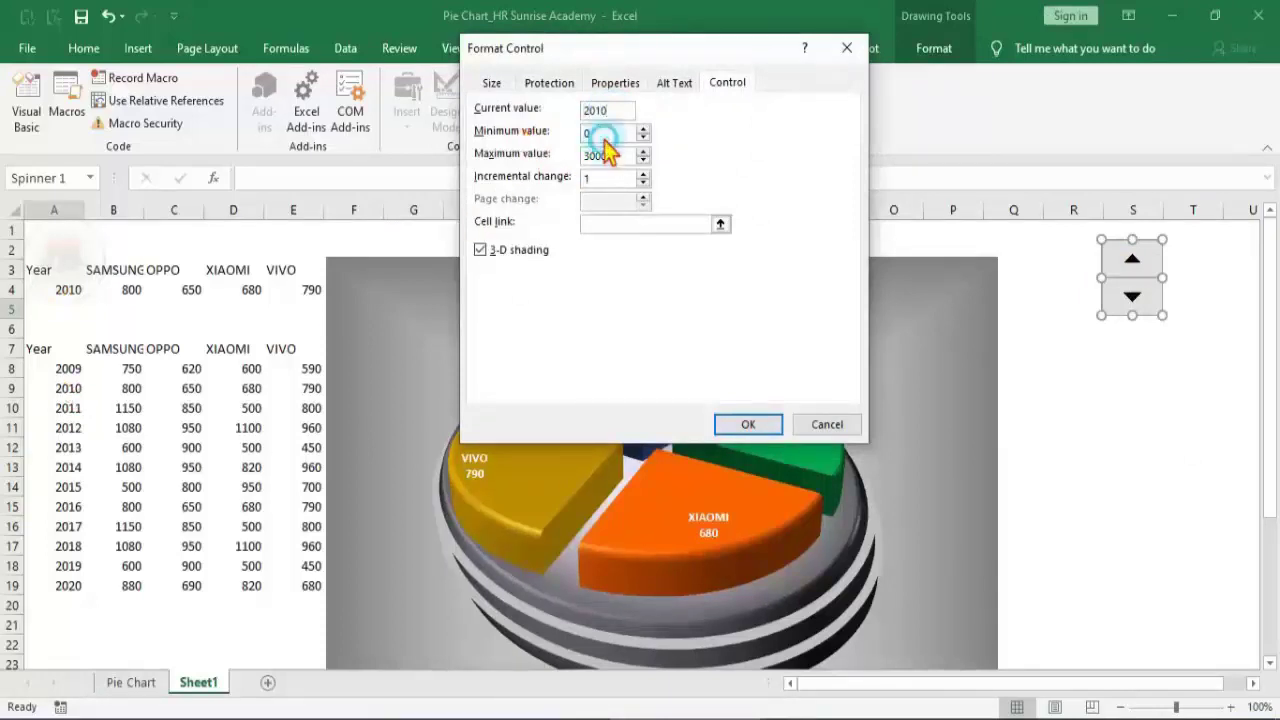
double_click(603, 137)
type("2009")
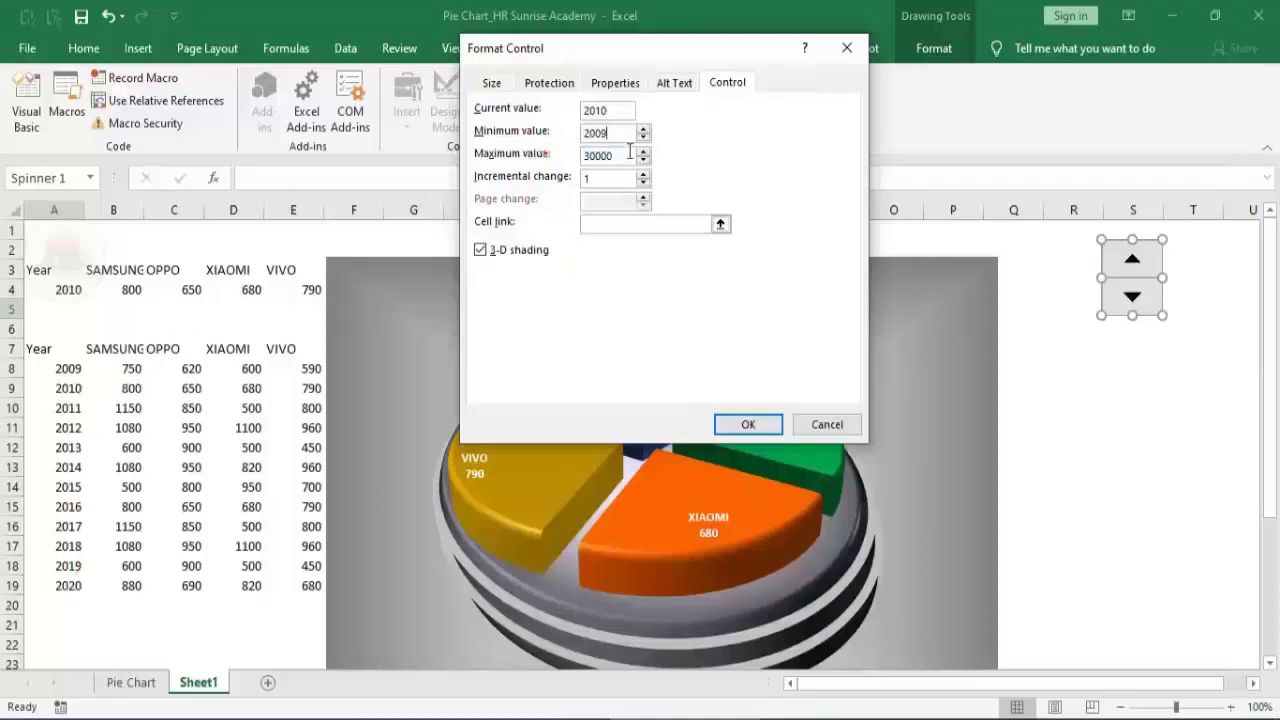
double_click(628, 156)
type("2020")
left_click(591, 224)
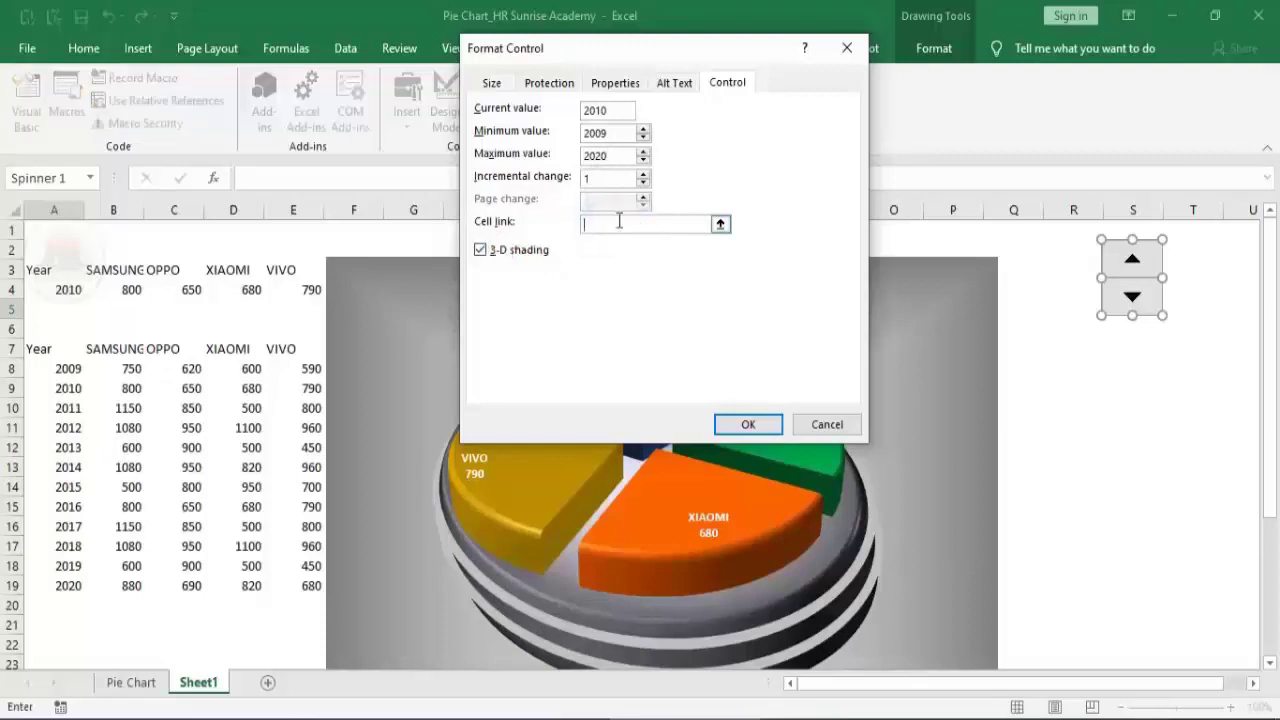
left_click(609, 223)
left_click(50, 289)
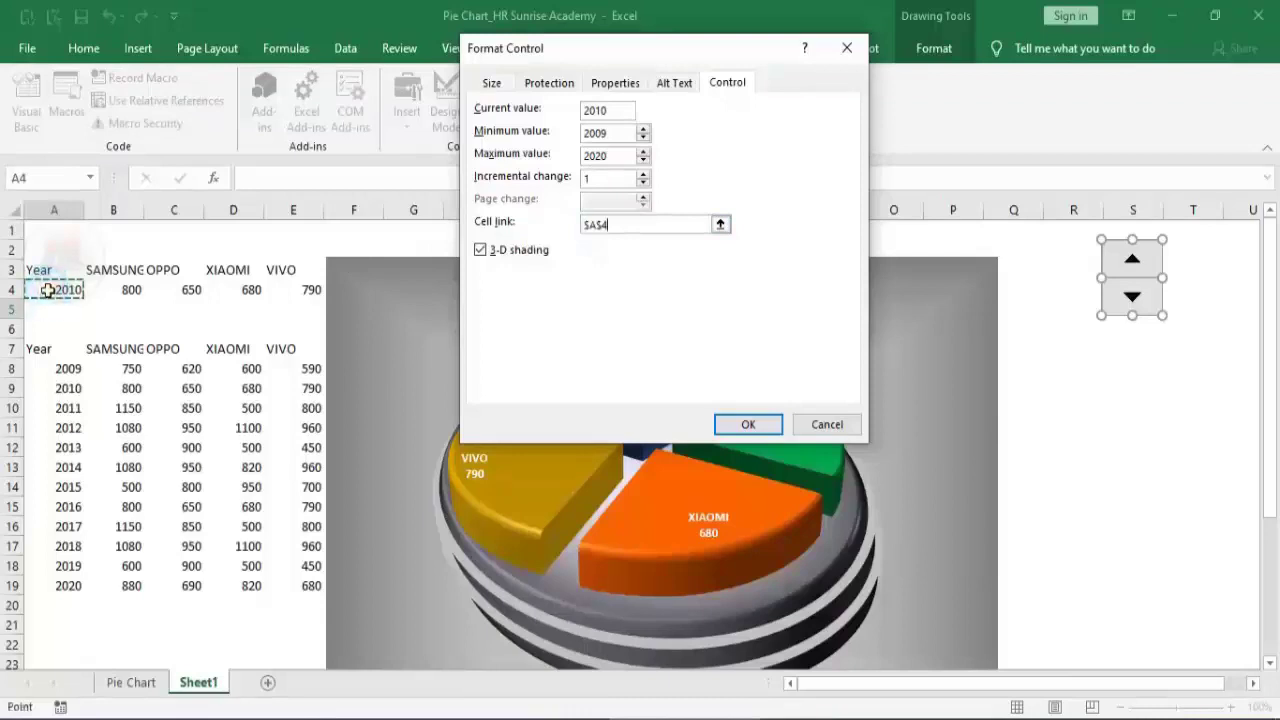
left_click(752, 425)
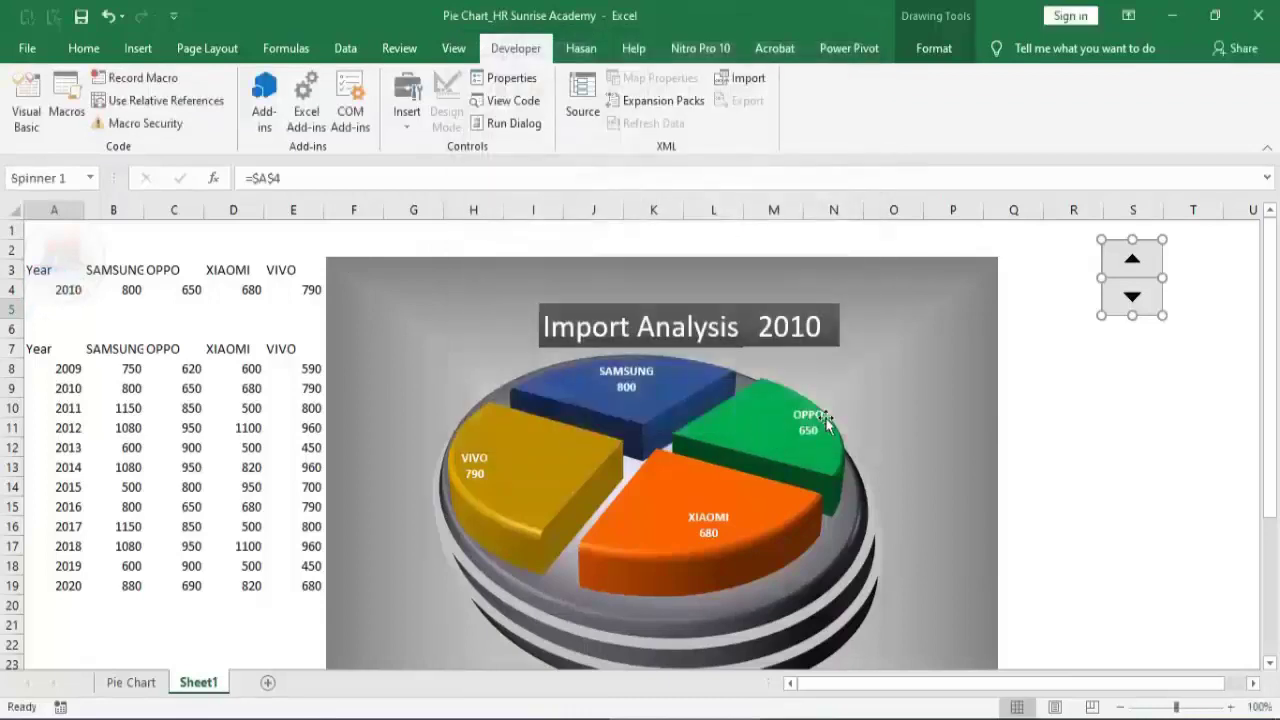
Step the spinner from 2009 up to 2014, then select all sheet objects with Ctrl+A.
left_click(1128, 366)
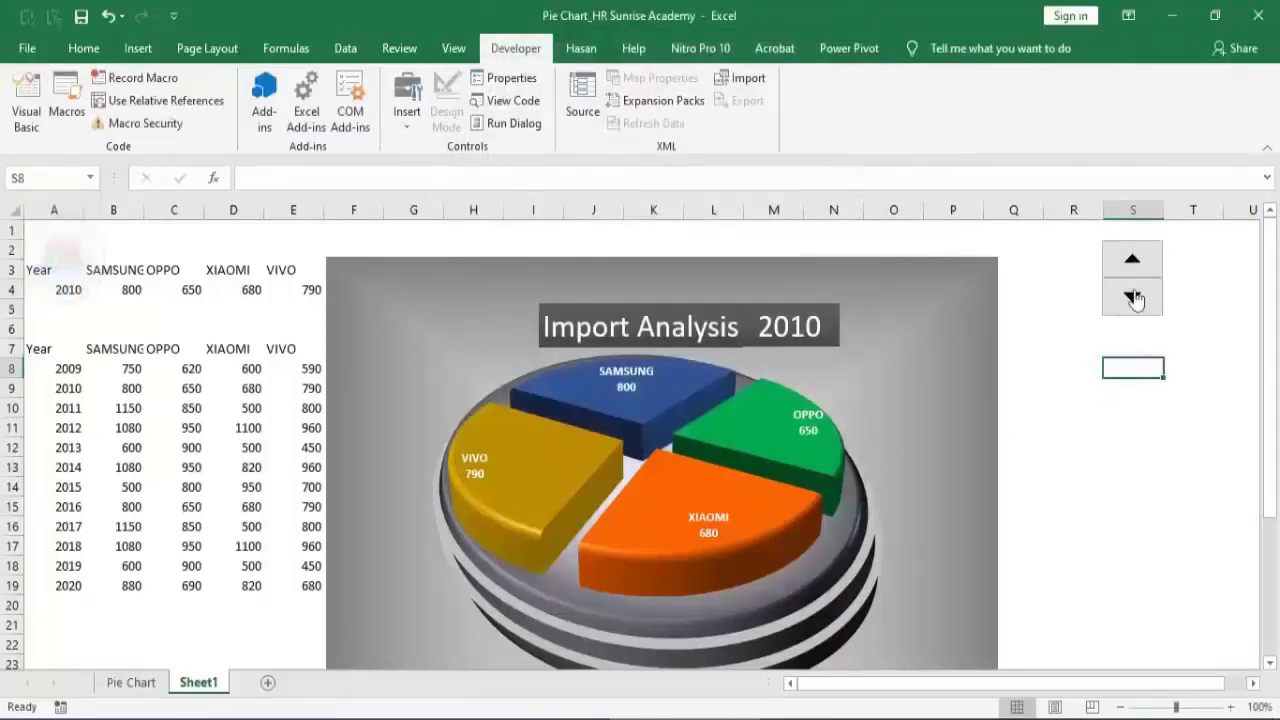
left_click(1133, 298)
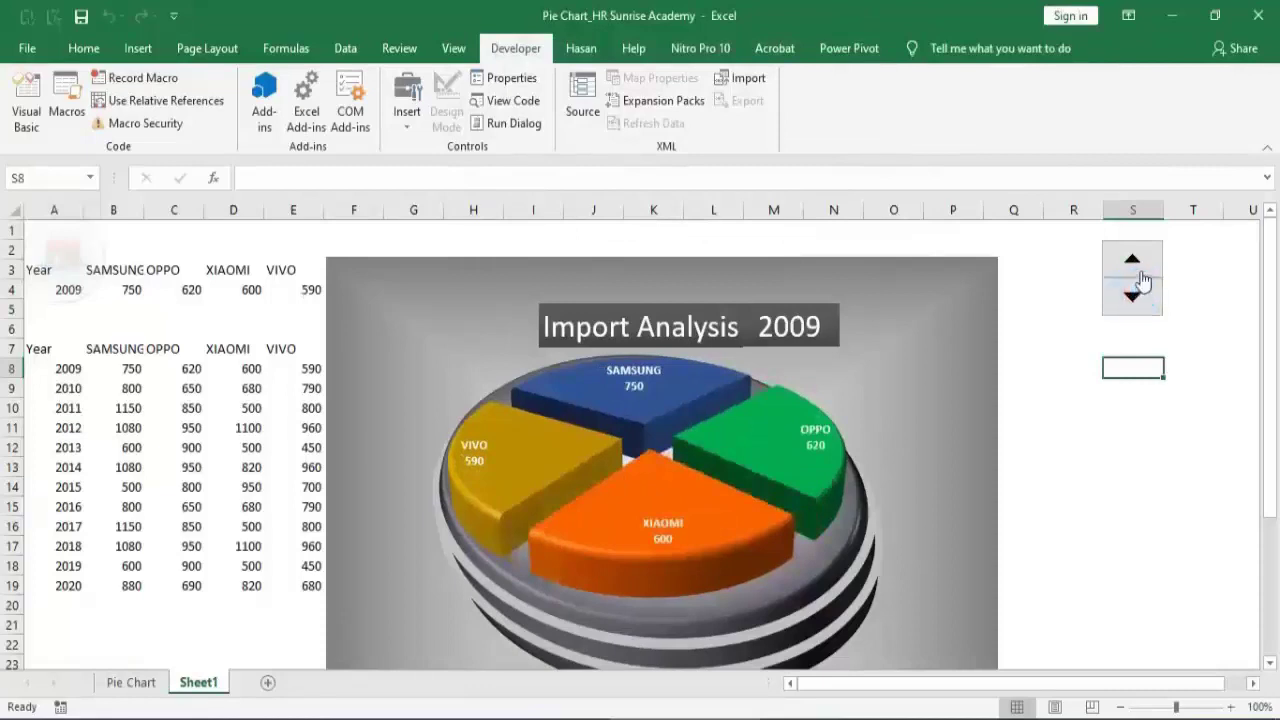
left_click(1139, 272)
left_click(1140, 272)
left_click(1141, 274)
left_click(1140, 272)
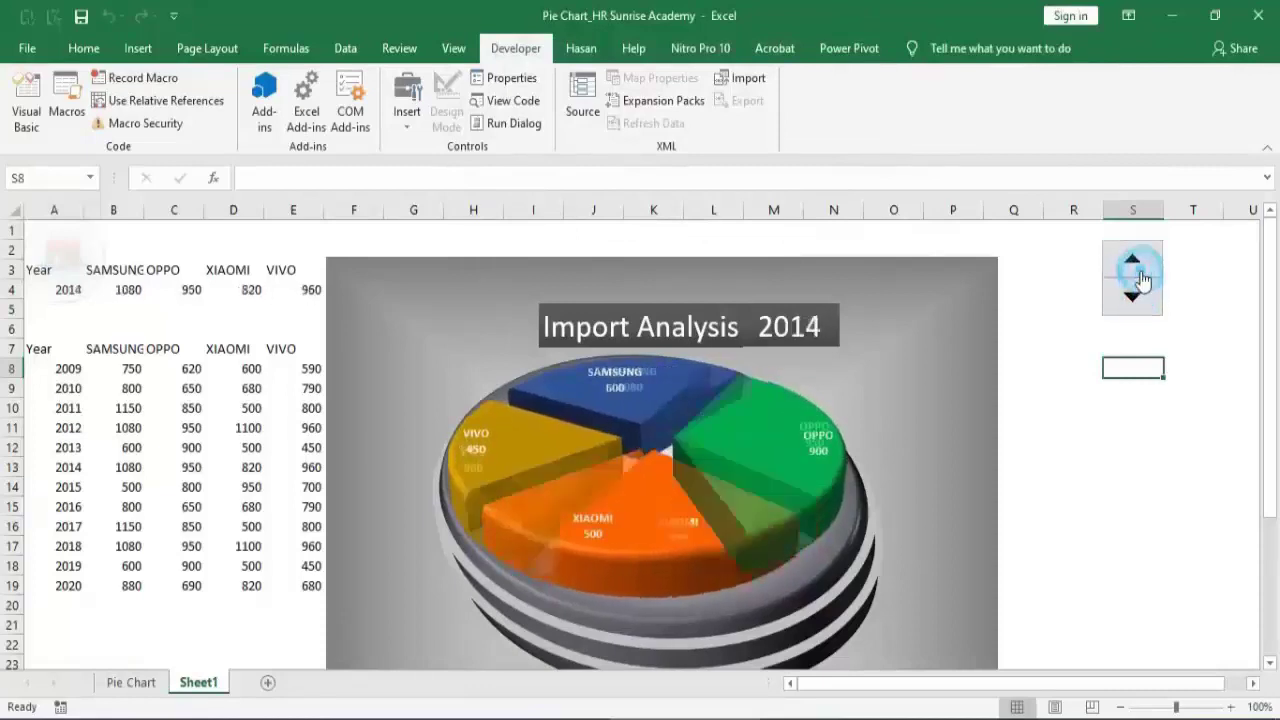
left_click(933, 358)
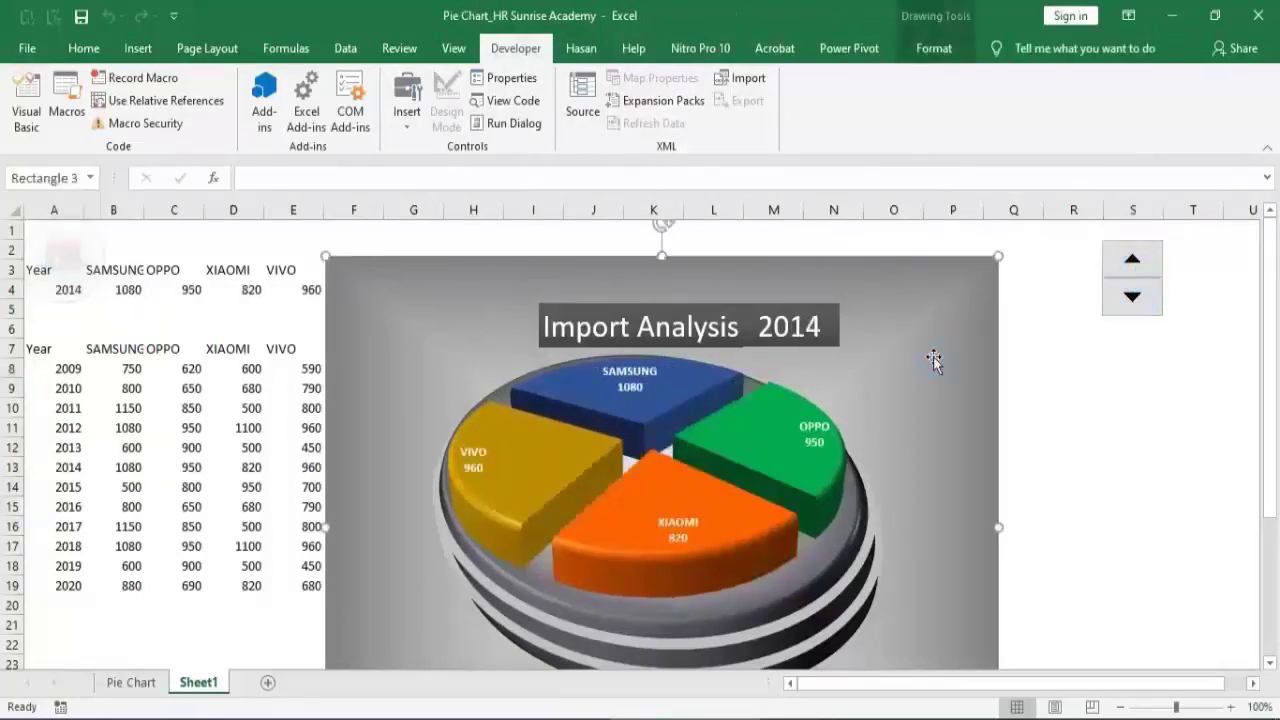
key("ctrl+a")
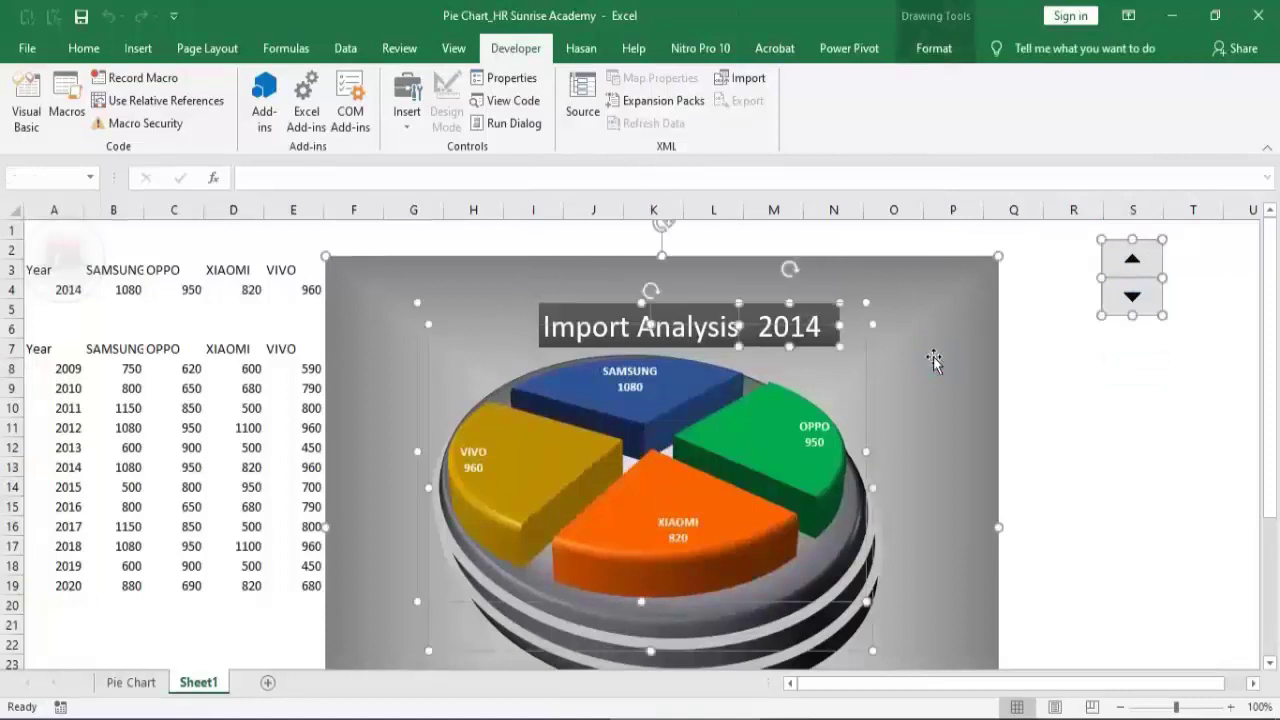
Group the chart, title box and spinner into one object and move it to the top left.
right_click(864, 360)
mouse_move(916, 472)
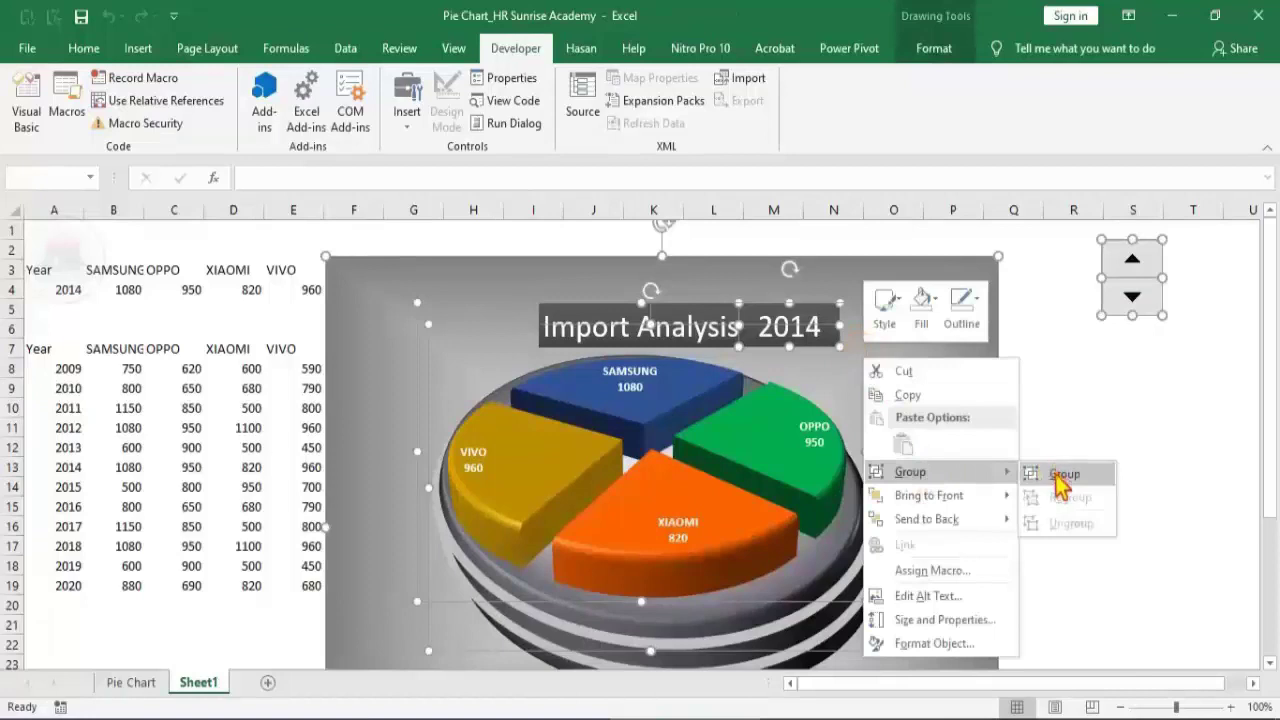
left_click(1055, 474)
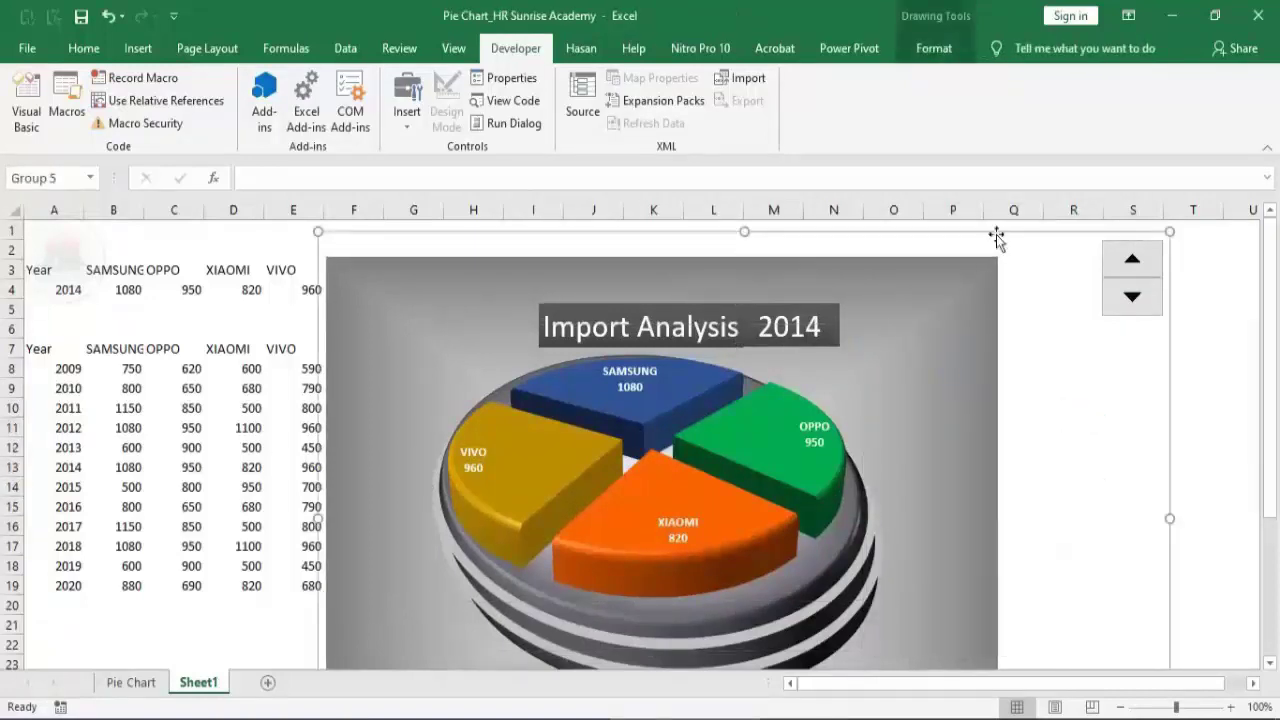
left_click_drag(996, 236, 626, 170)
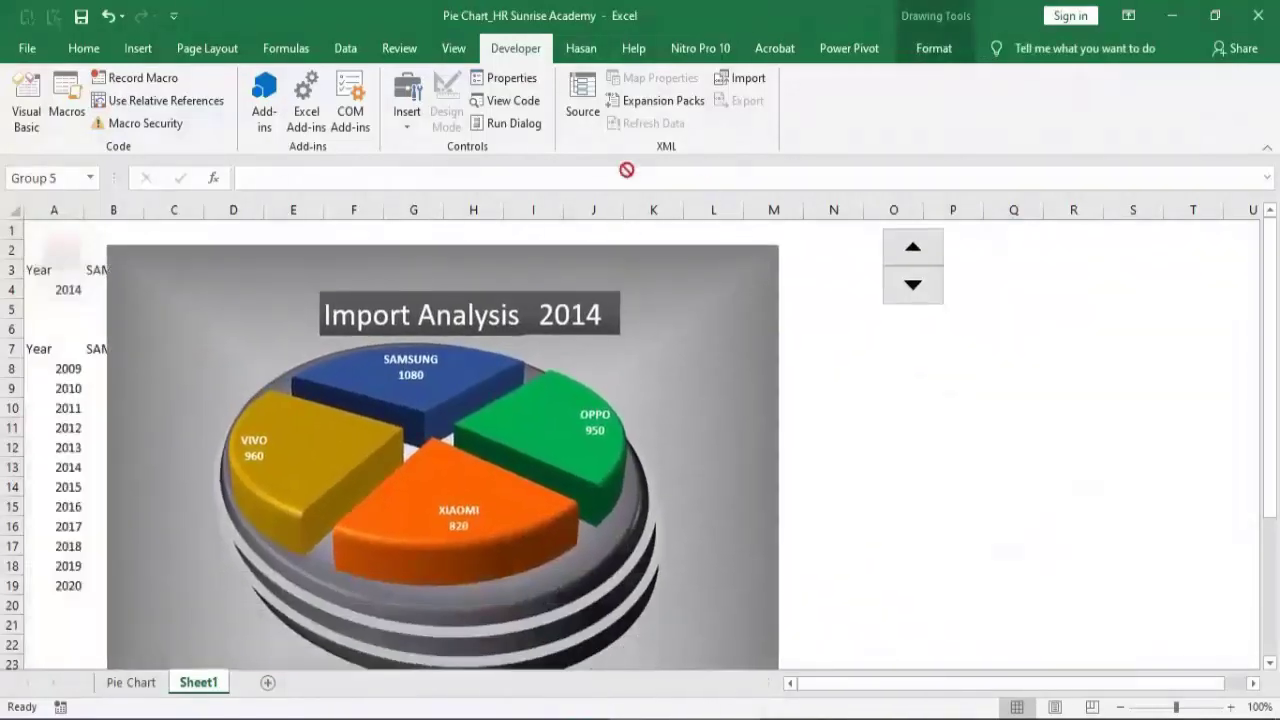
left_click_drag(498, 196, 415, 187)
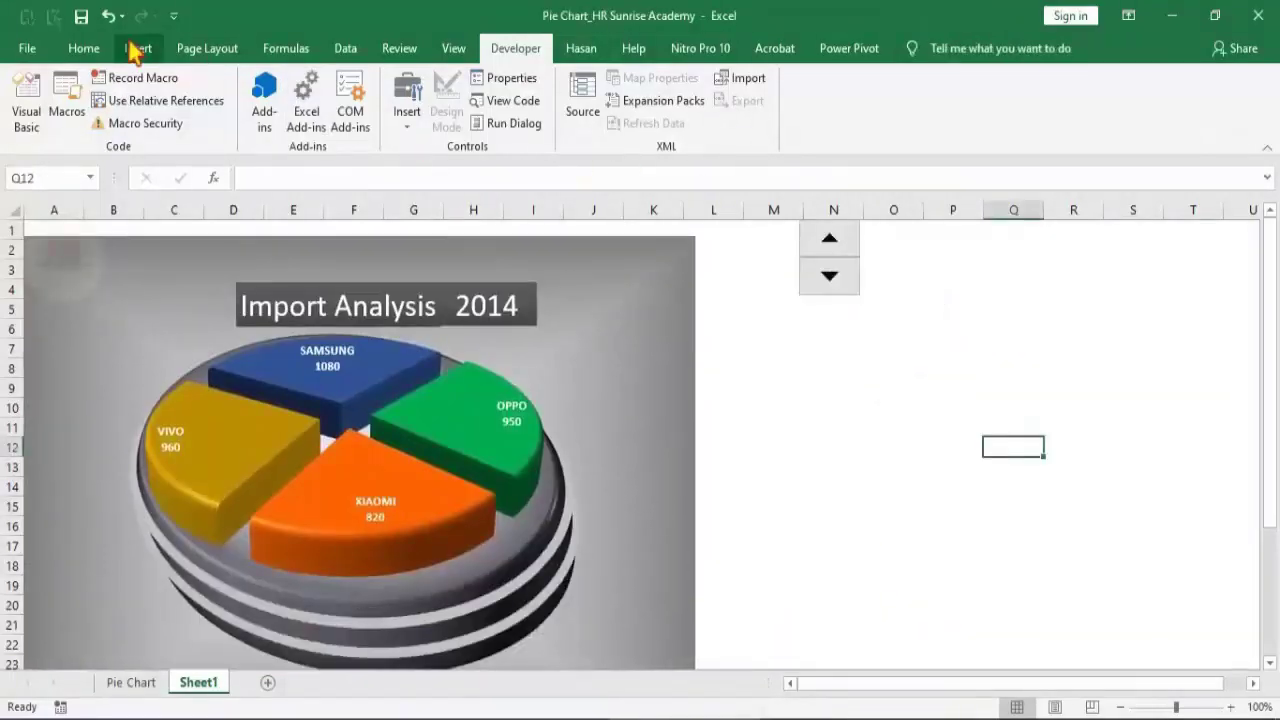
Cycle the spinner down to 2009 and back up to 2020, updating the chart title and slices.
left_click(84, 48)
left_click(830, 276)
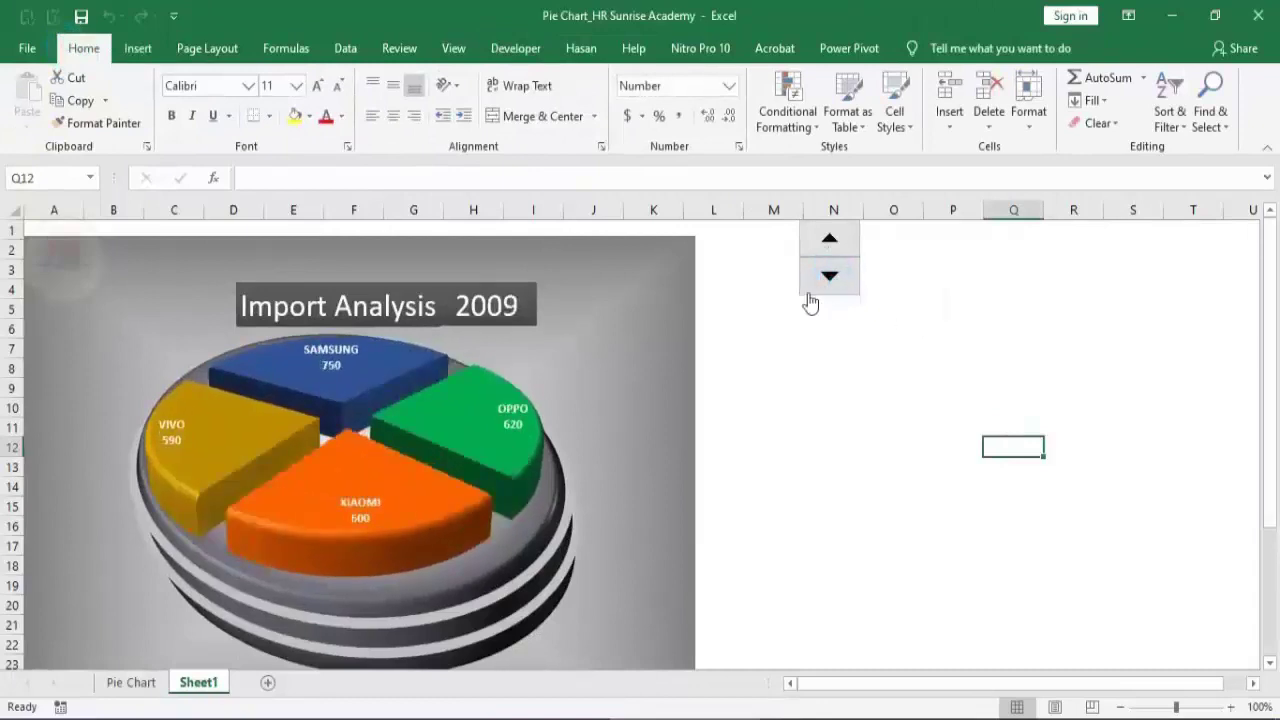
left_click(834, 259)
left_click(836, 259)
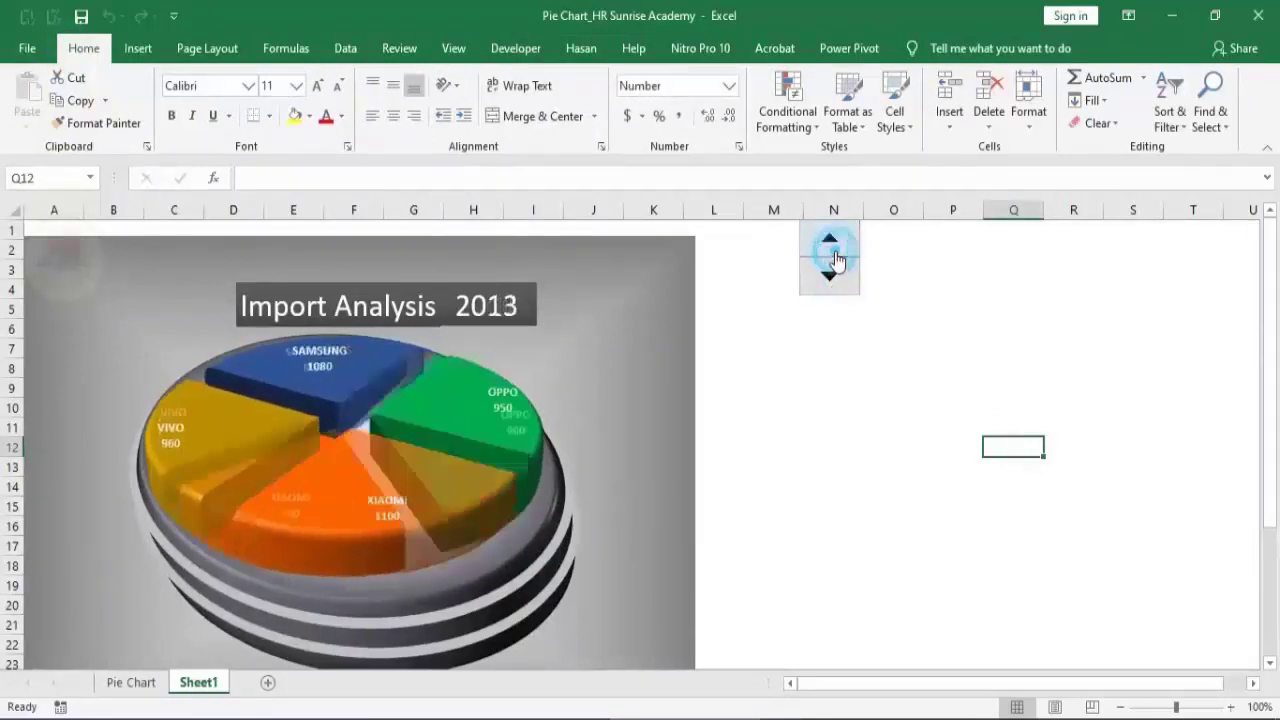
left_click(836, 259)
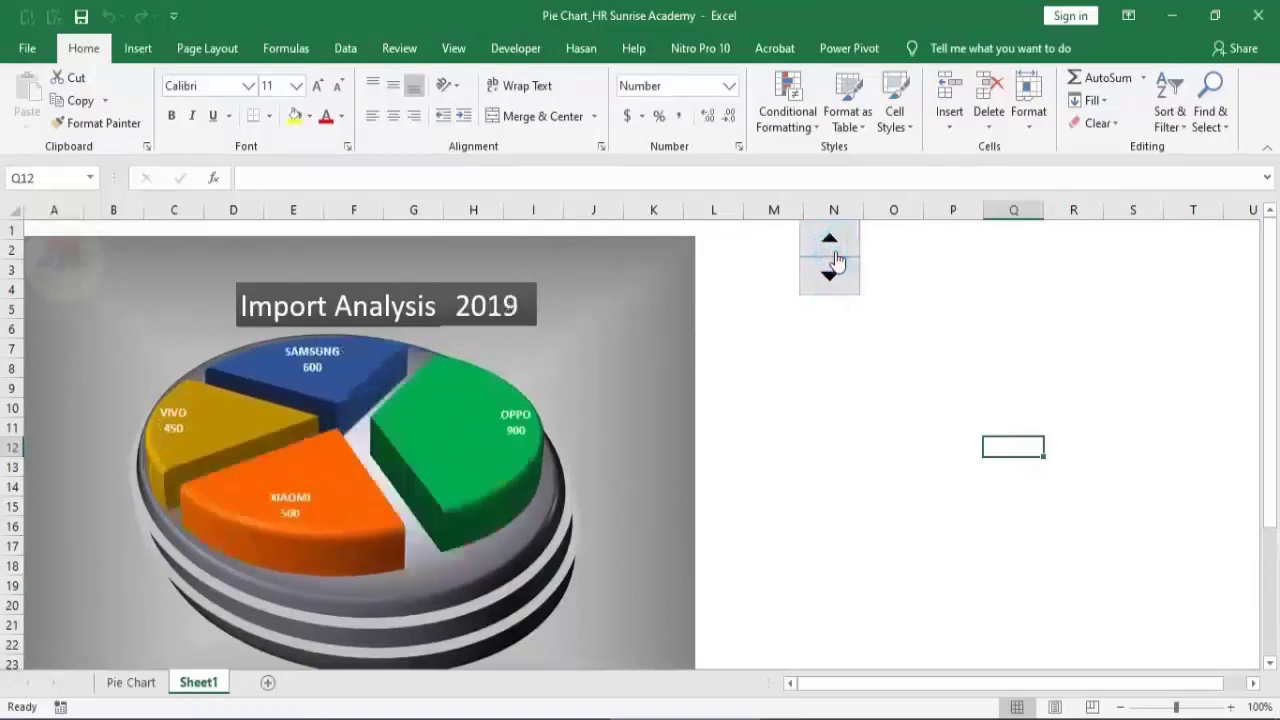
left_click(836, 259)
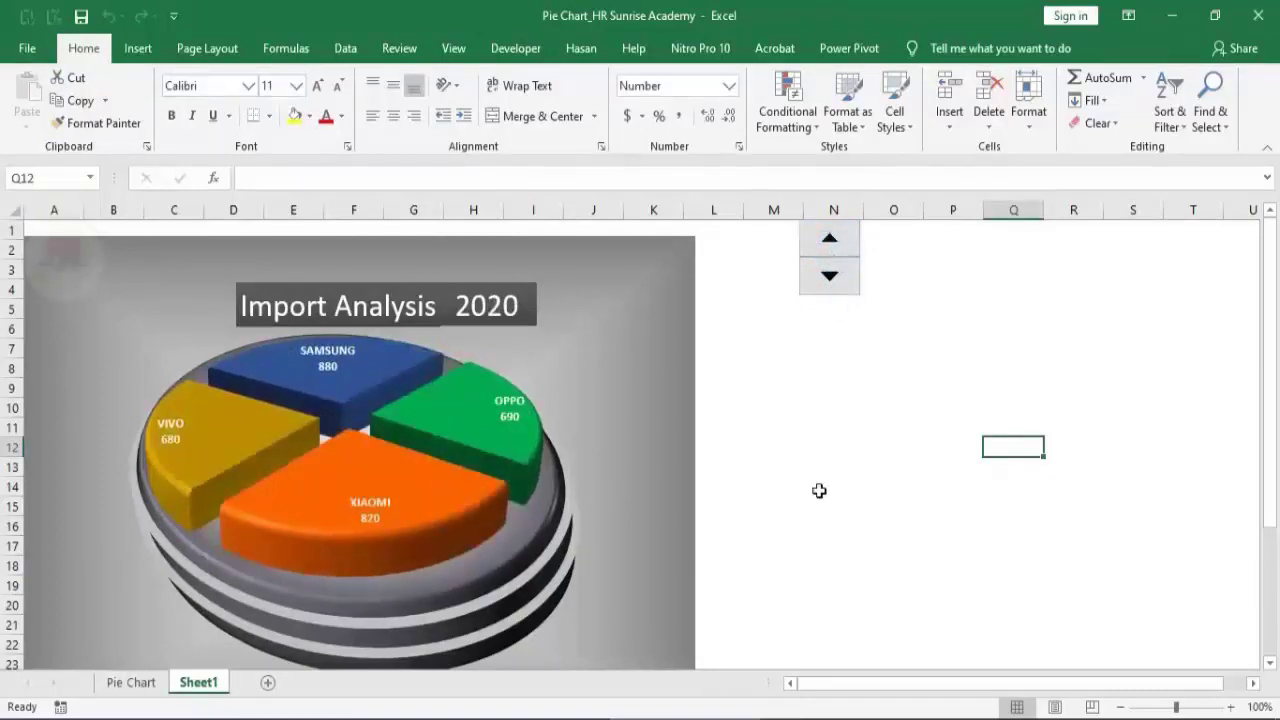